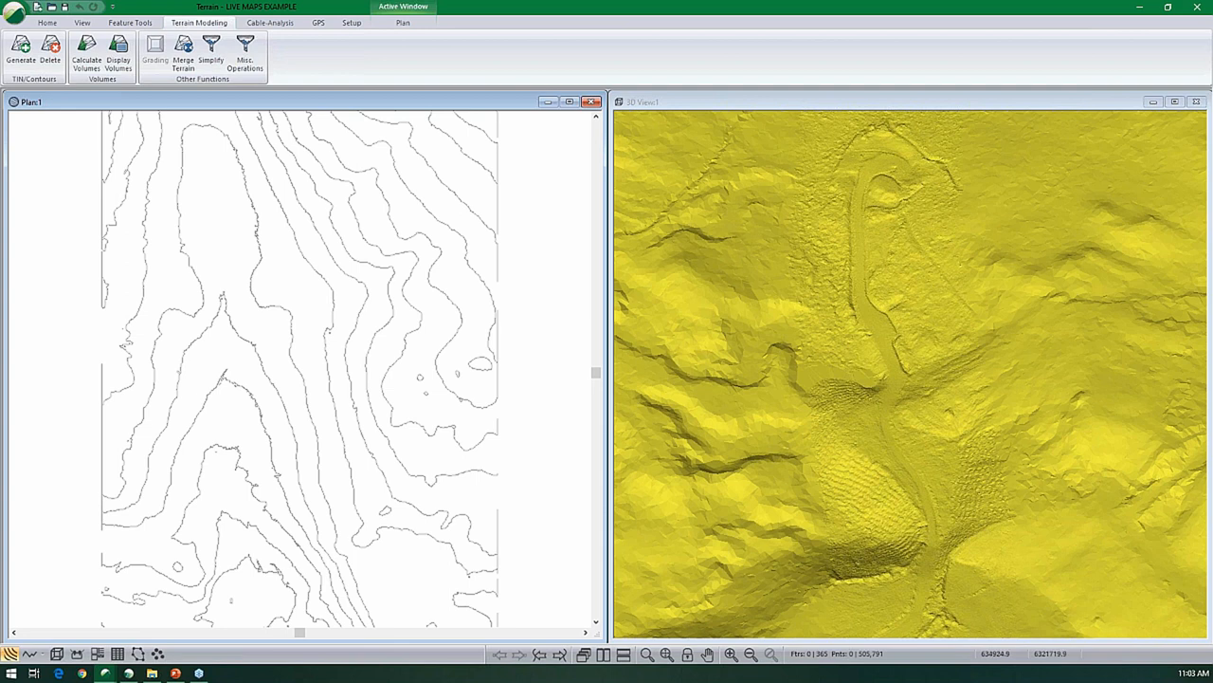
- Fit the whole contour area in the plan and review the projection settings in the module setup
click(666, 654)
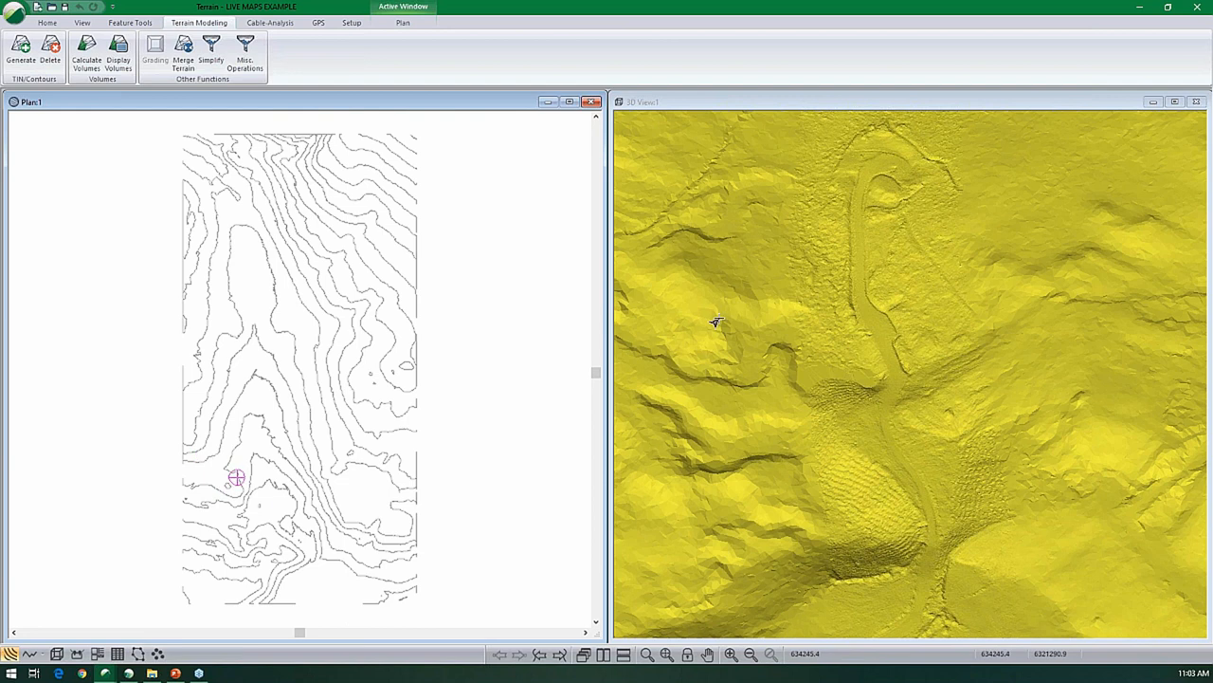
mouse_move(871, 230)
click(352, 23)
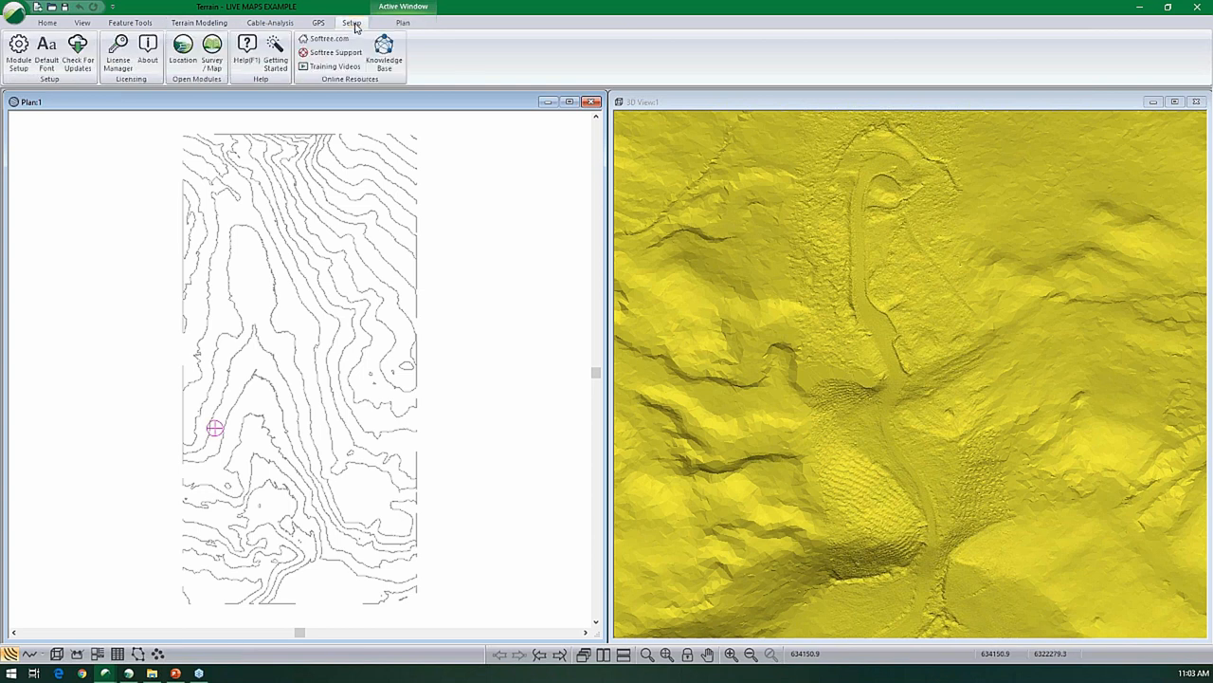
click(16, 59)
click(482, 215)
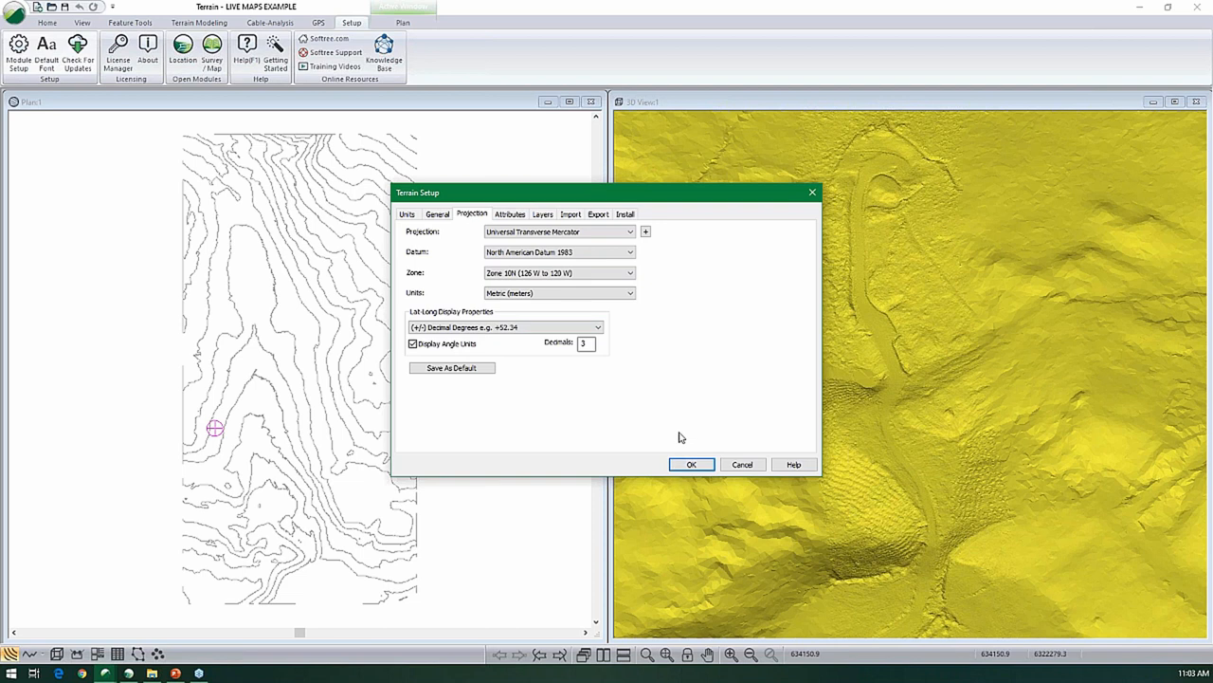
click(693, 464)
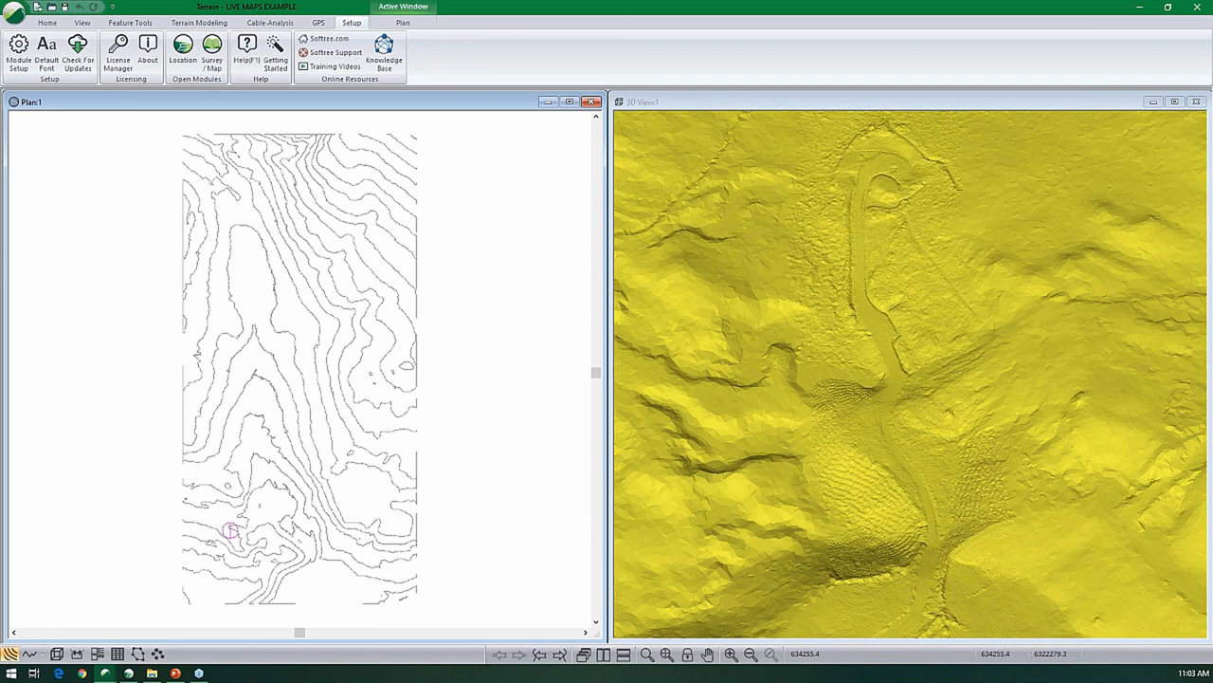
- Draw a new 2D feature with Elevations and Modelled off, running diagonally from just outside the contours' upper-left corner to their lower-right corner
click(46, 22)
click(62, 52)
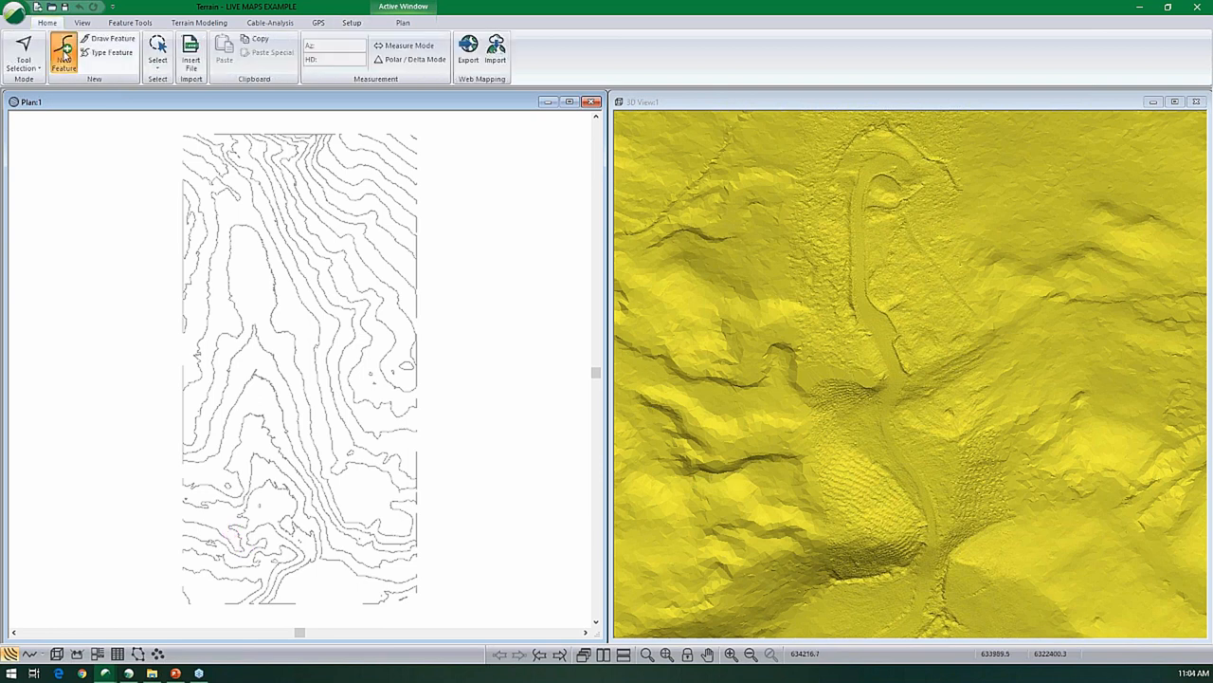
click(38, 98)
click(38, 109)
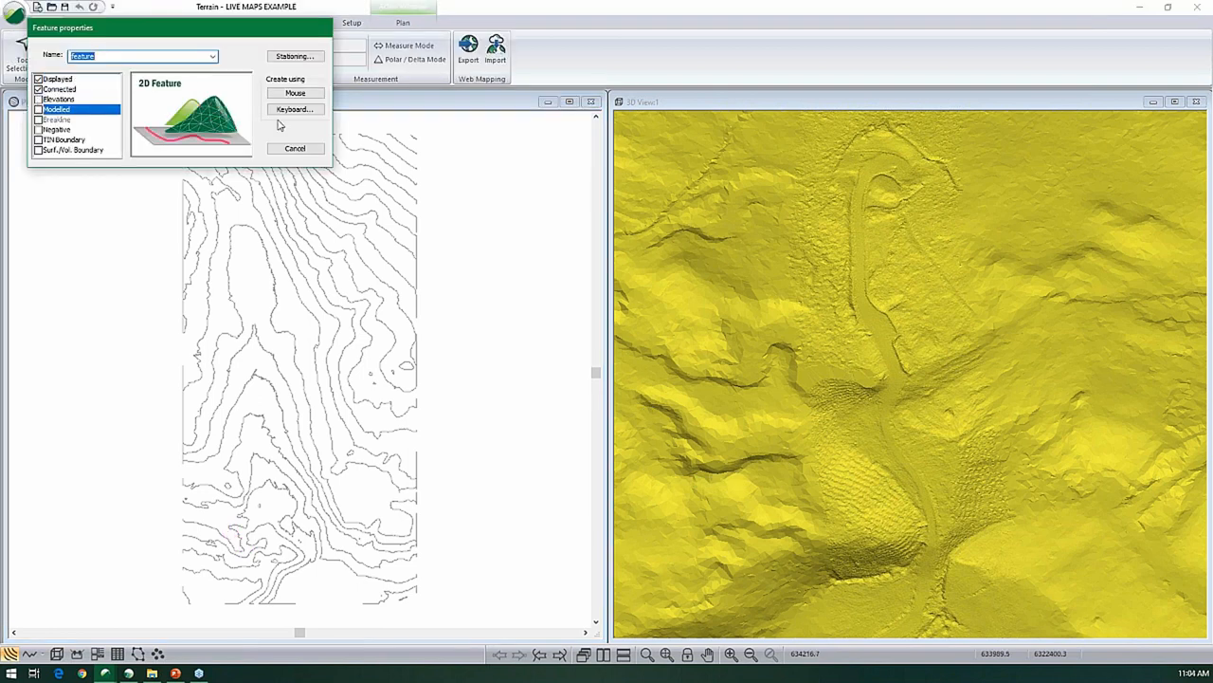
click(293, 95)
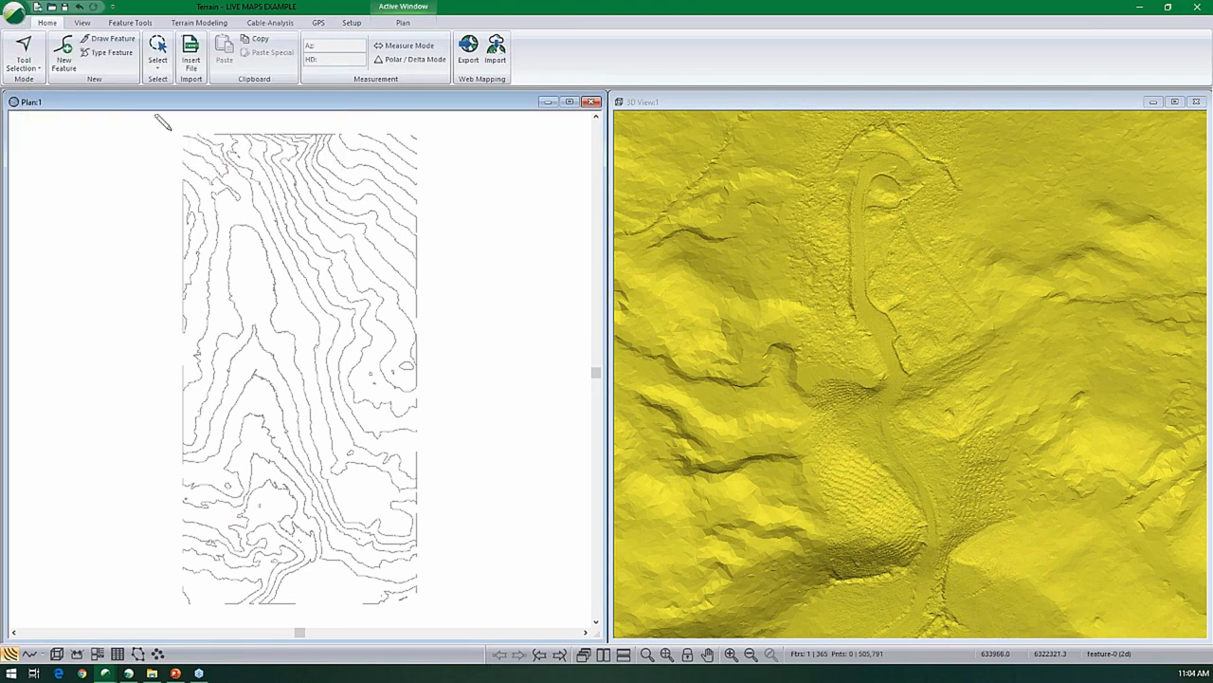
click(171, 130)
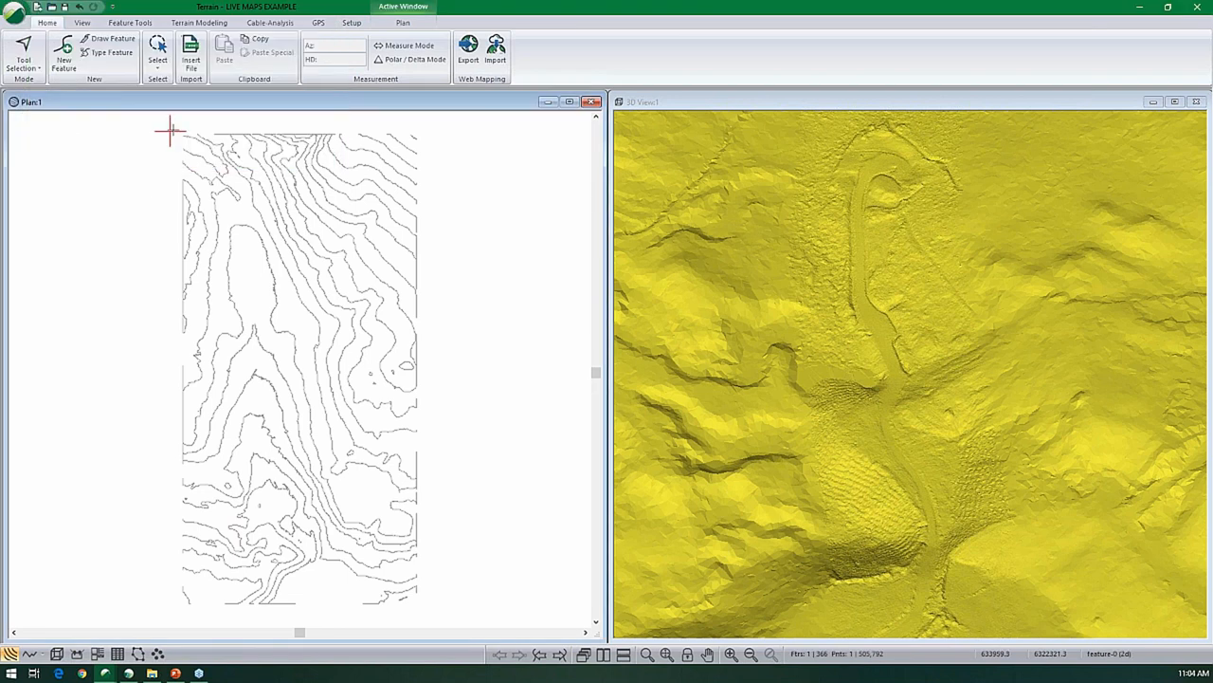
click(428, 603)
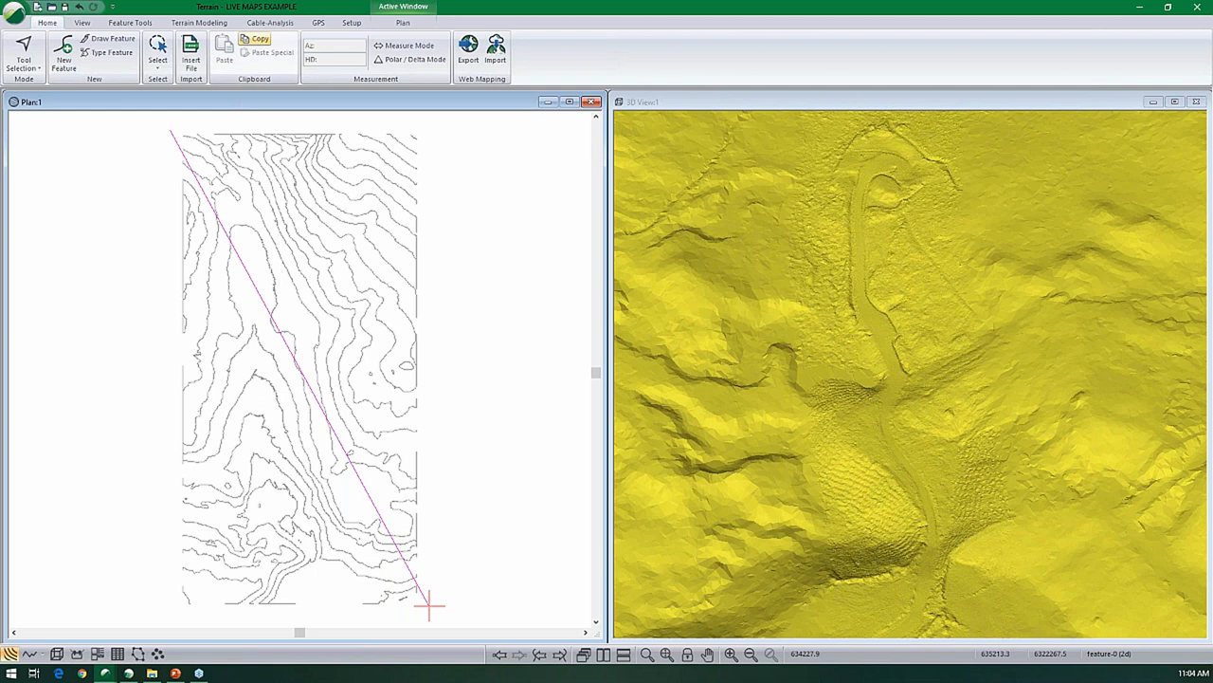
- Convert the diagonal line into a rectangle around the contours with the Diagonal to Rectangle shape operation
click(121, 23)
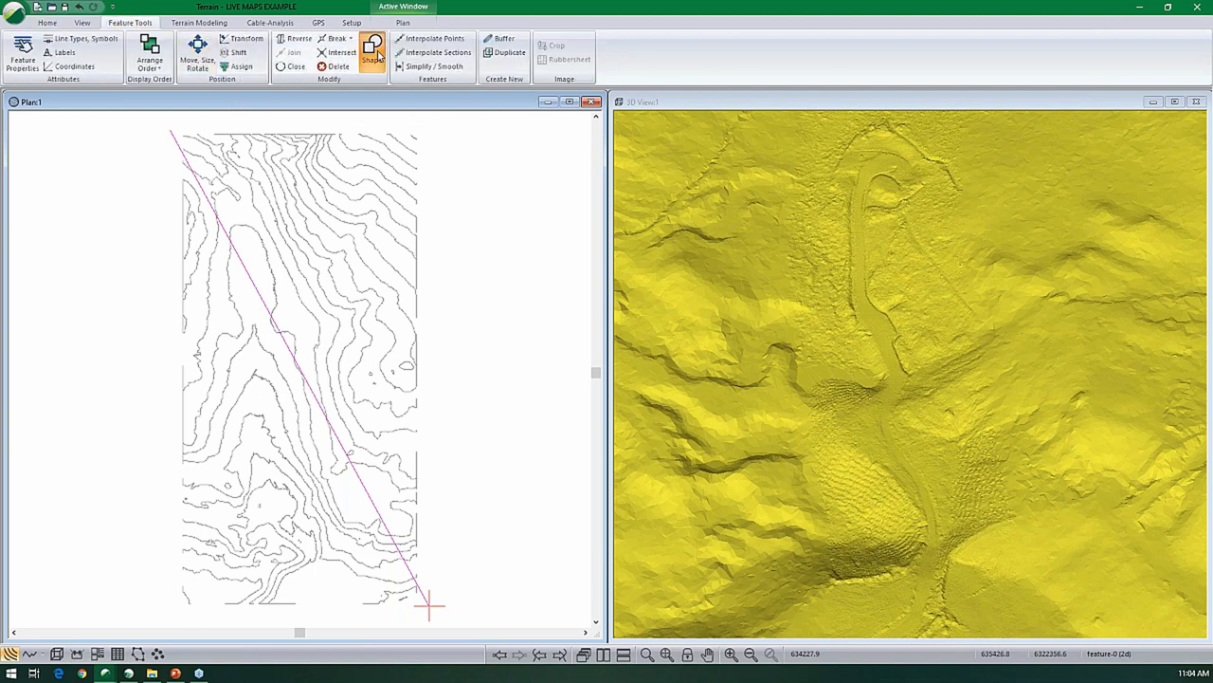
click(374, 52)
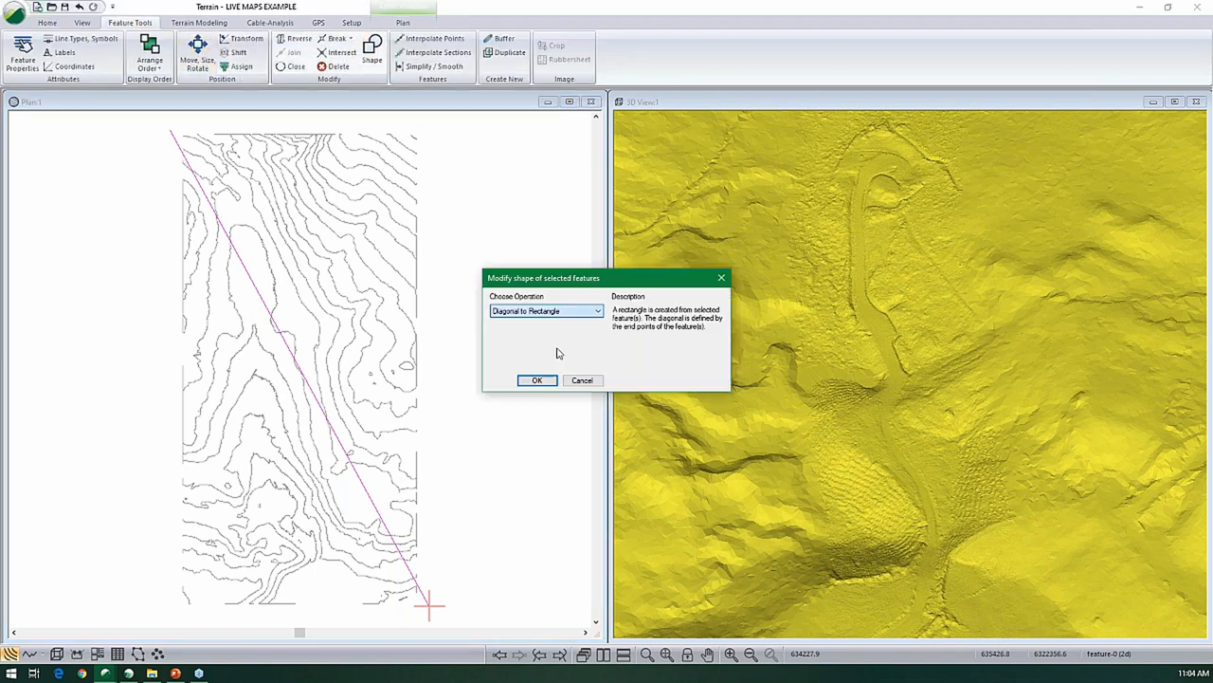
click(537, 380)
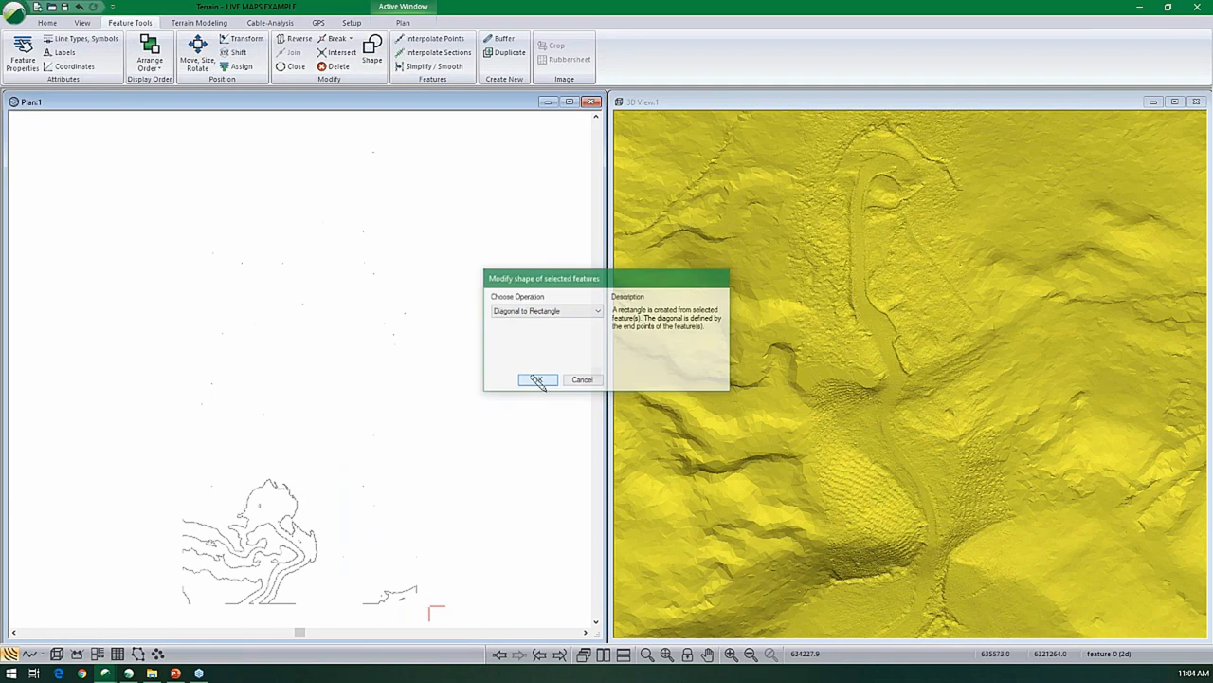
- Set the rectangle's line type to 5 - thick (medium) and its color to purple
click(117, 654)
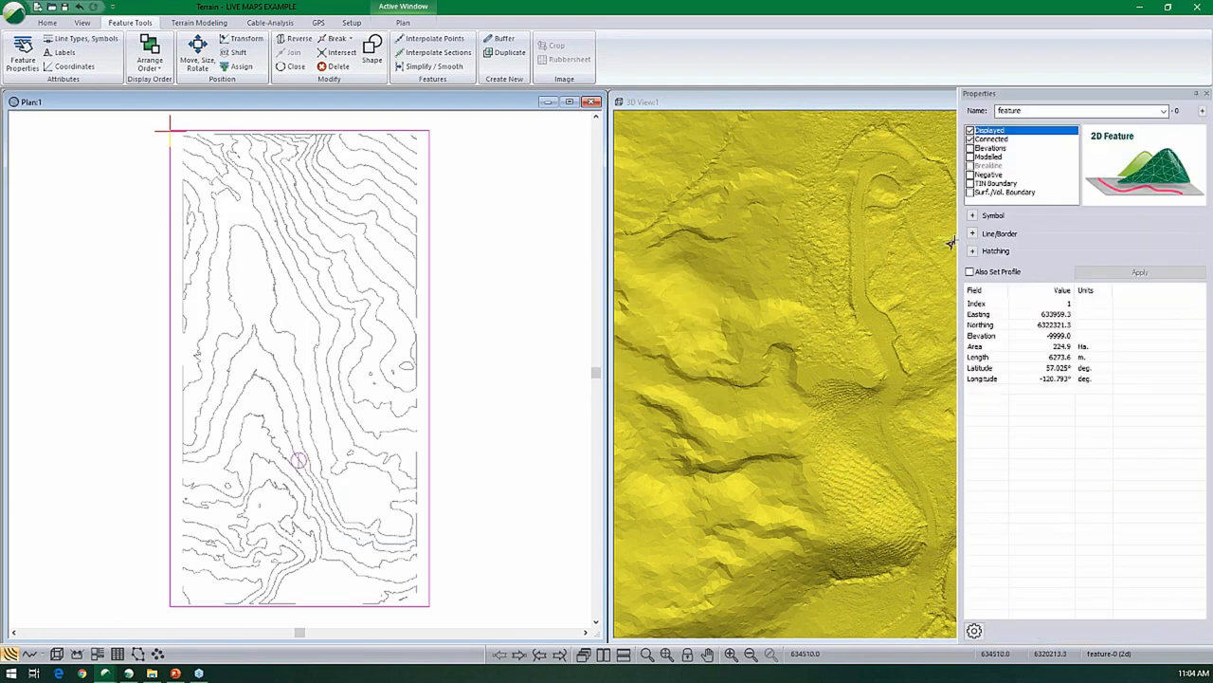
click(973, 233)
click(1056, 247)
click(1060, 310)
click(1070, 264)
click(1068, 327)
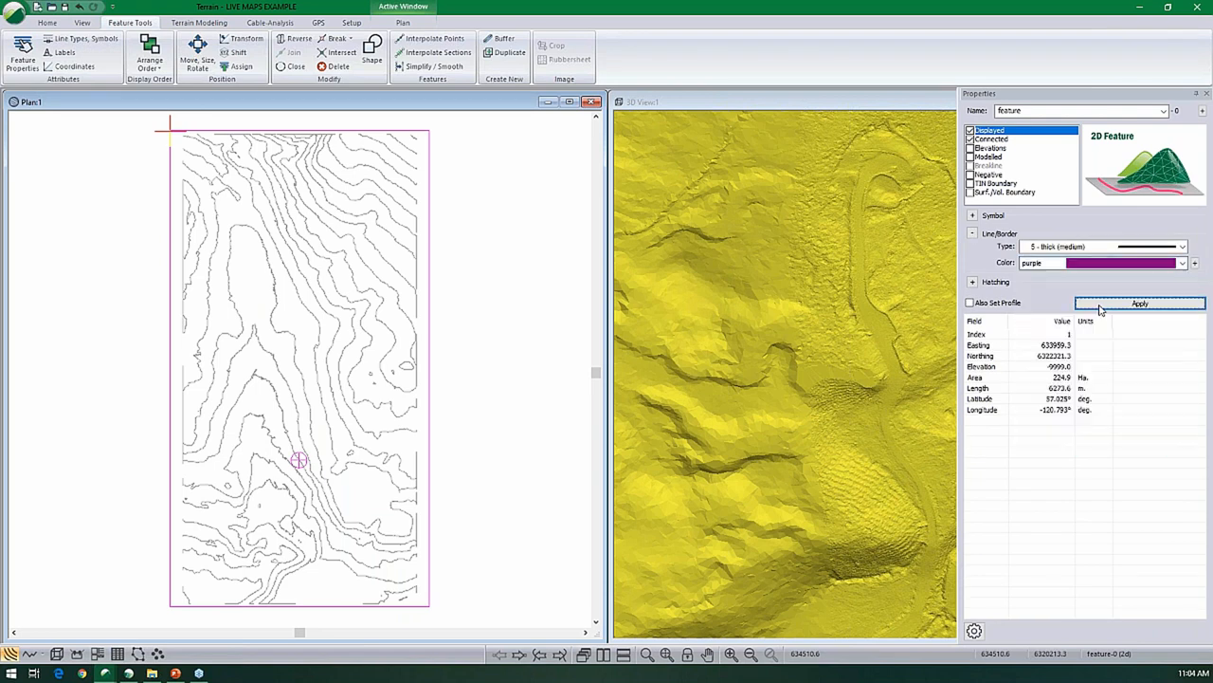
click(1101, 305)
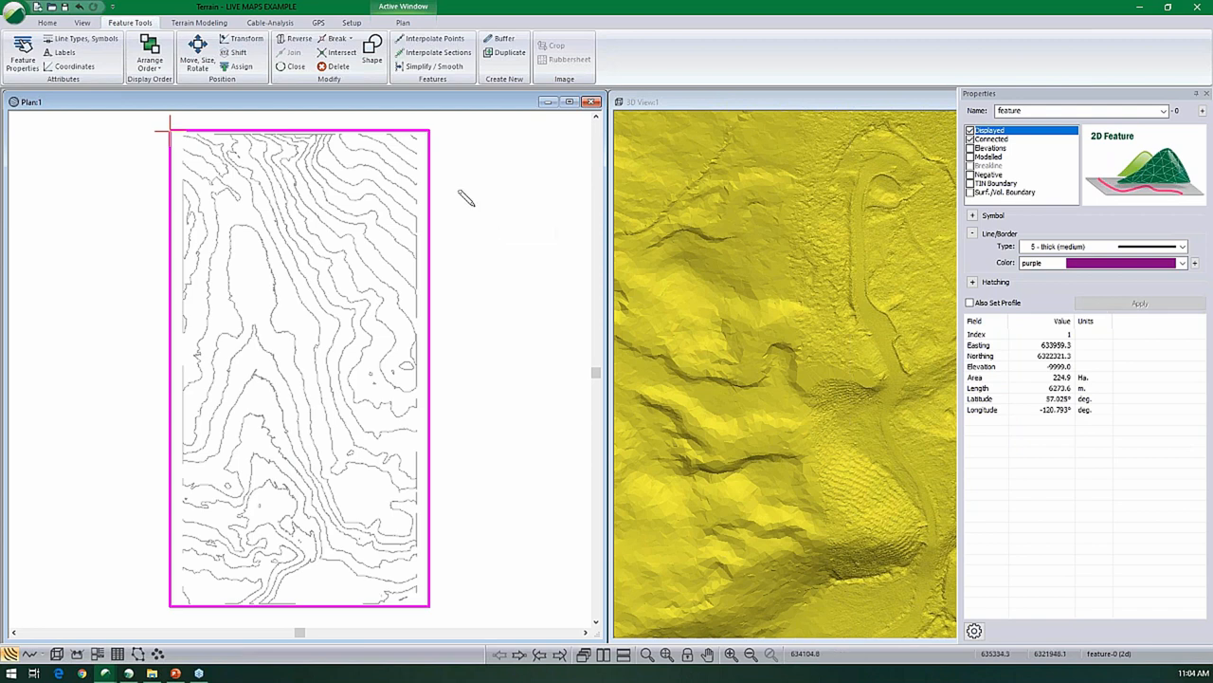
- Start a Live Map import and set the map source to Bing satellite imagery
click(47, 22)
click(495, 49)
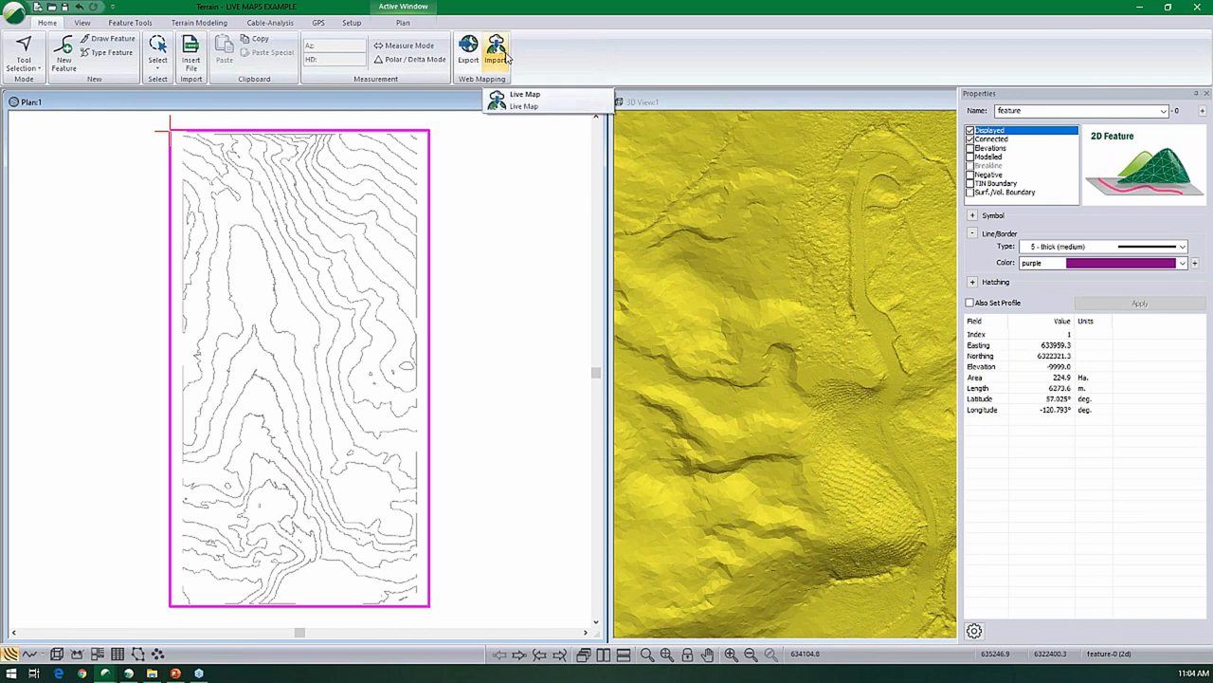
click(505, 61)
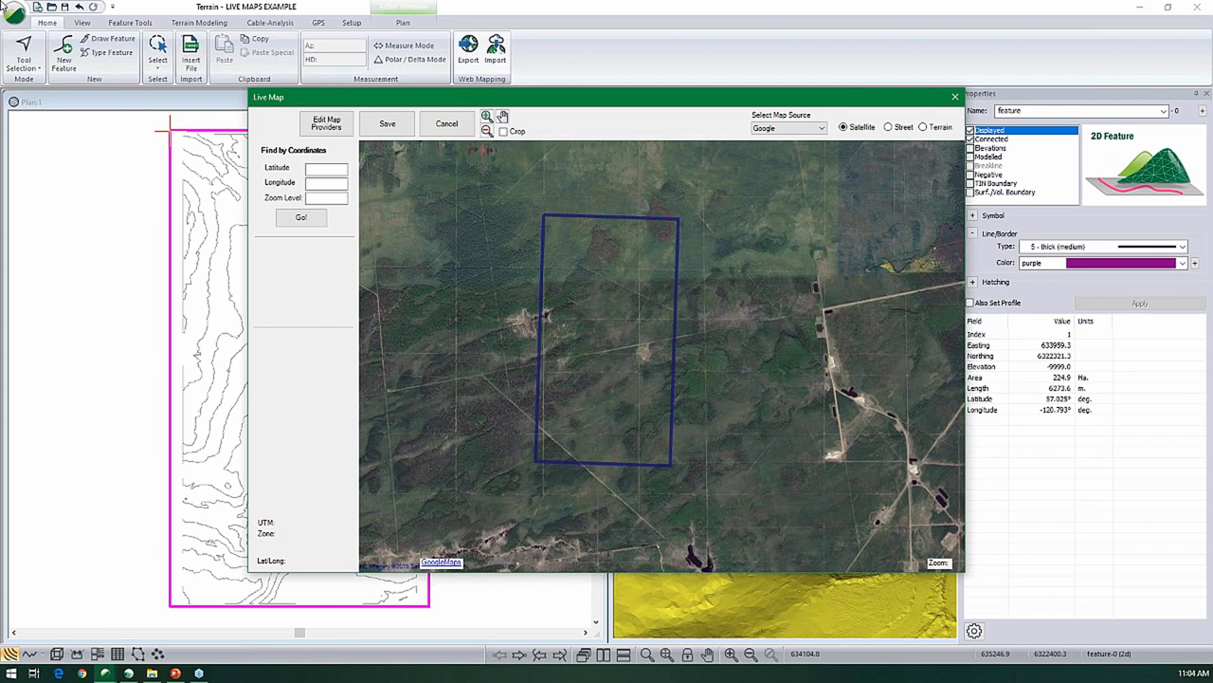
click(782, 128)
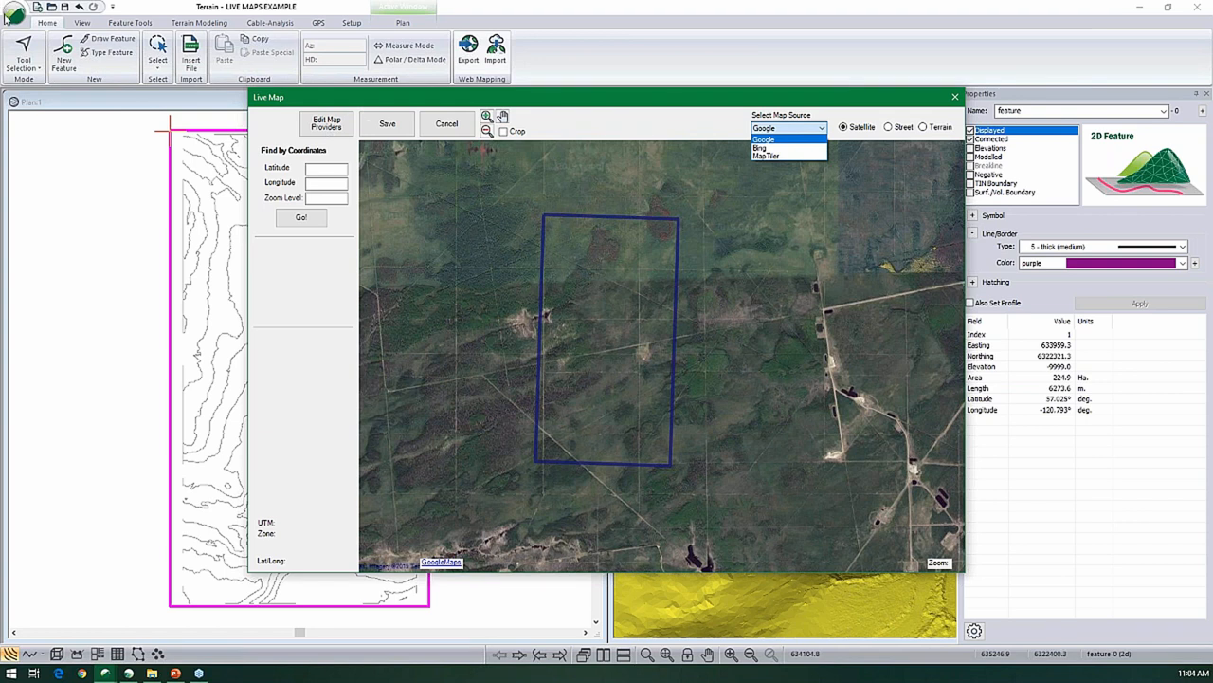
click(786, 149)
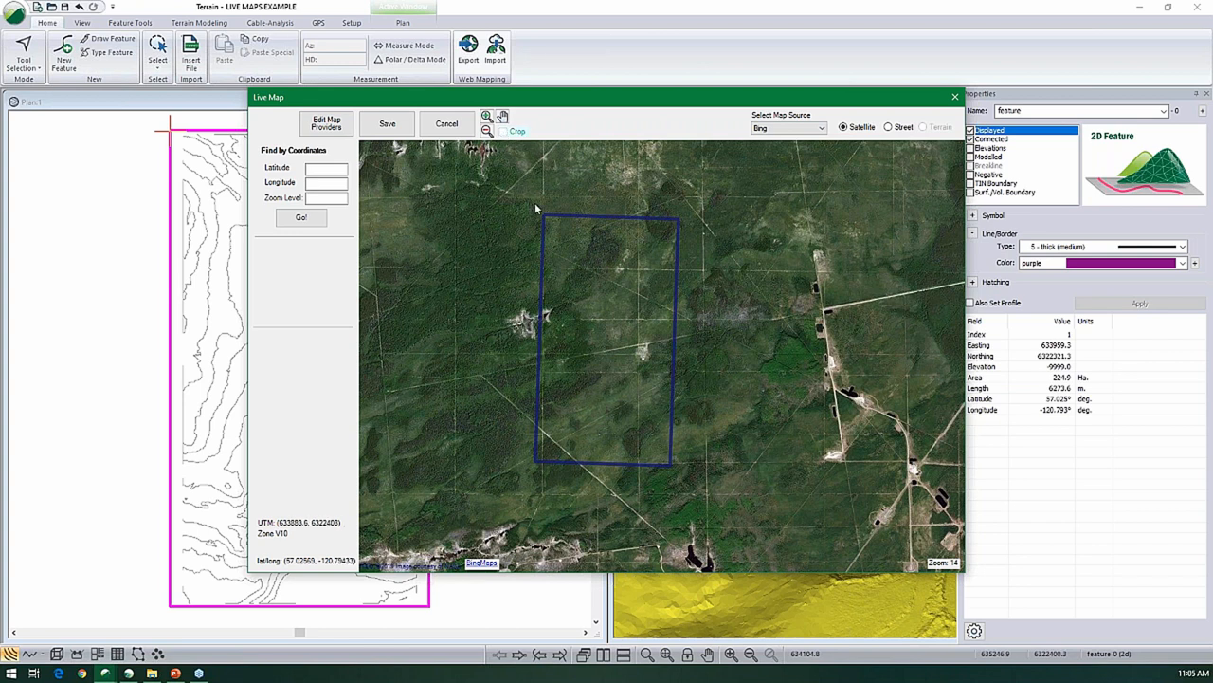
- Crop the satellite map to an area slightly larger than the rectangle and start its download at one zoom step above 14
drag(512, 187, 692, 478)
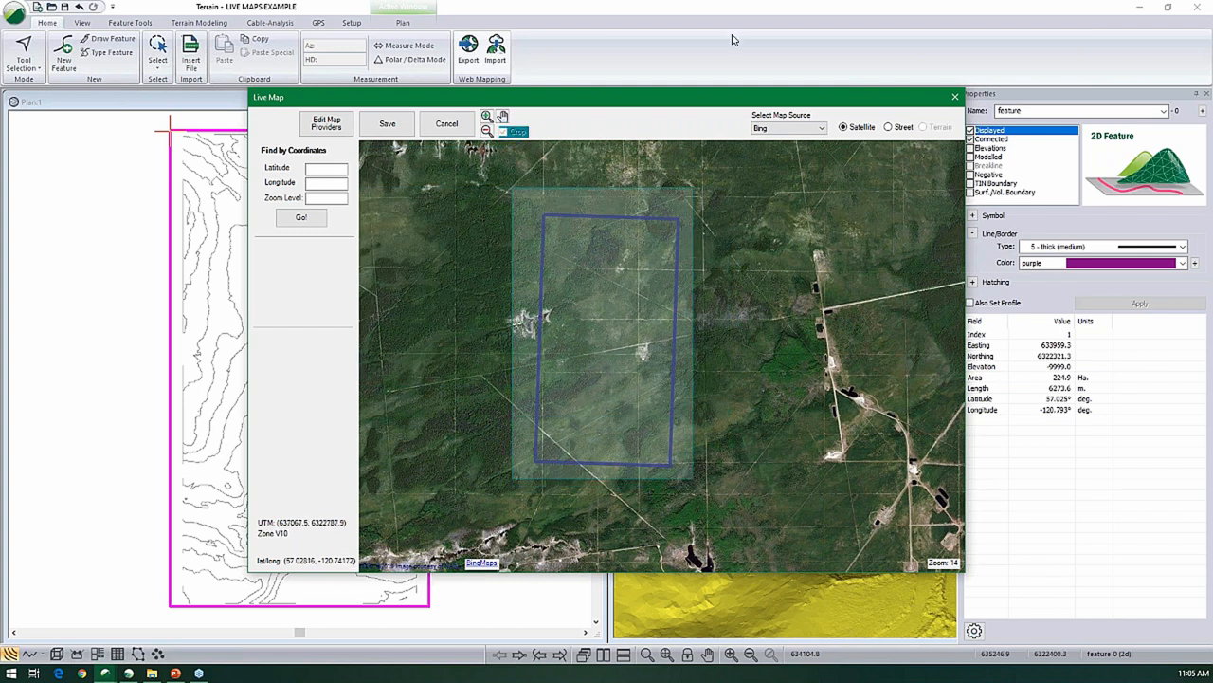
click(380, 129)
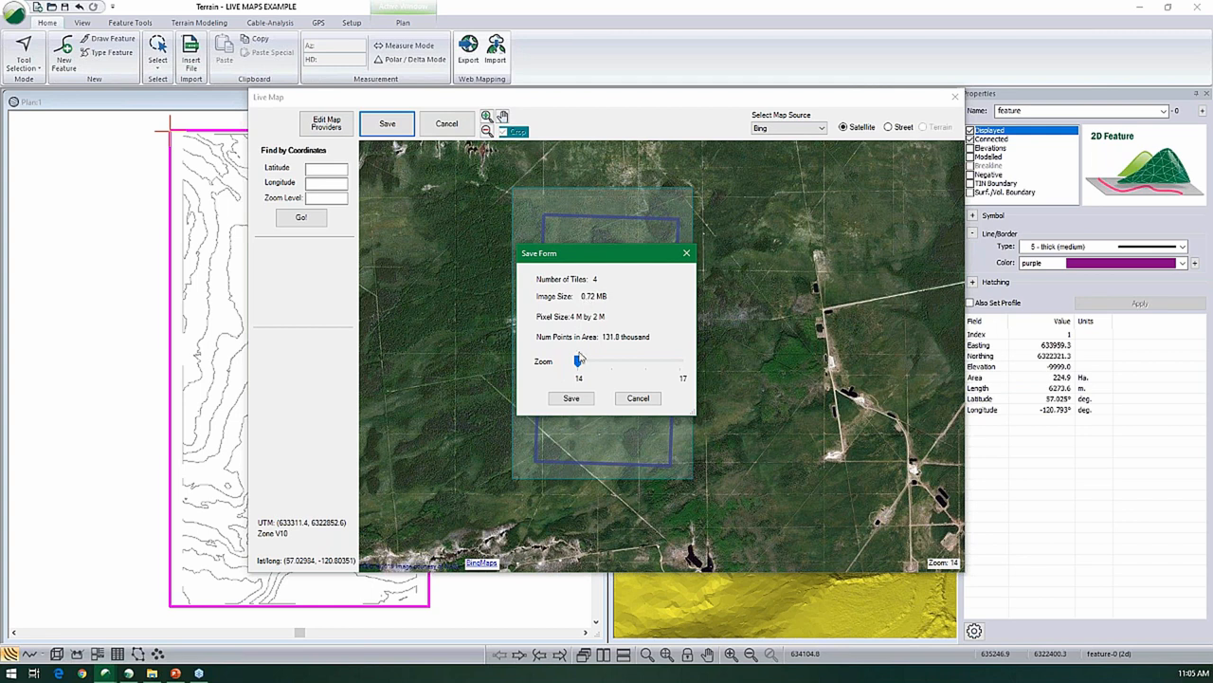
drag(579, 364, 708, 361)
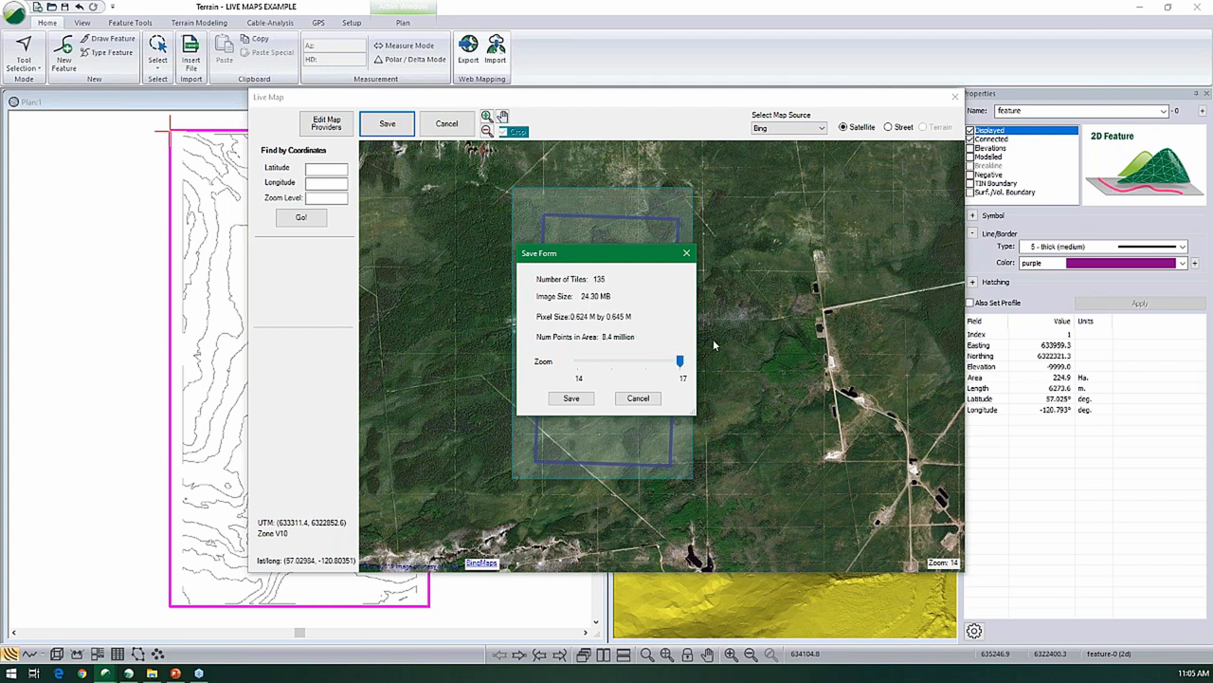
click(608, 365)
click(609, 365)
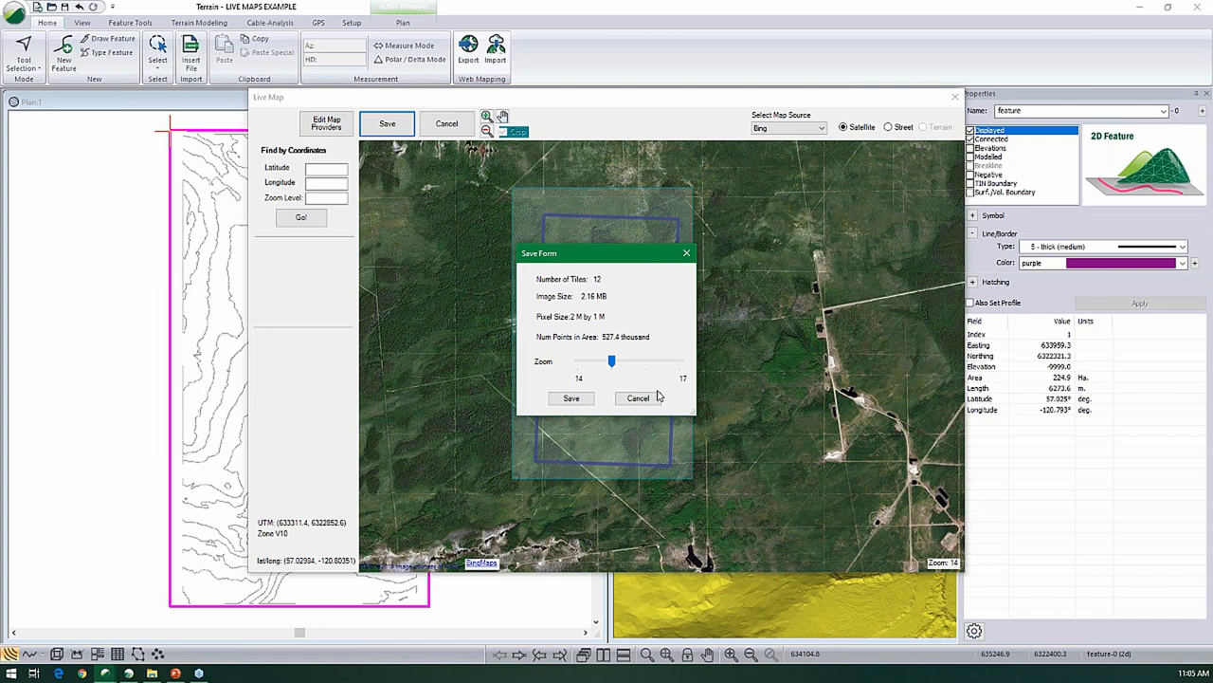
click(574, 399)
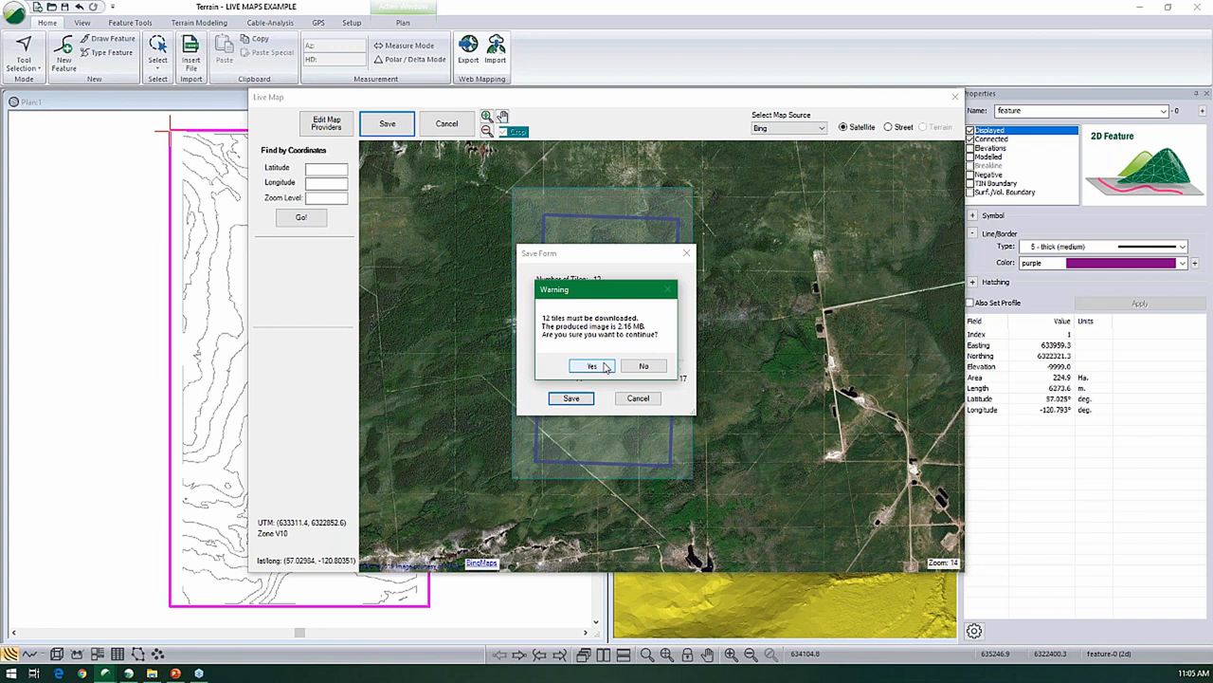
click(591, 366)
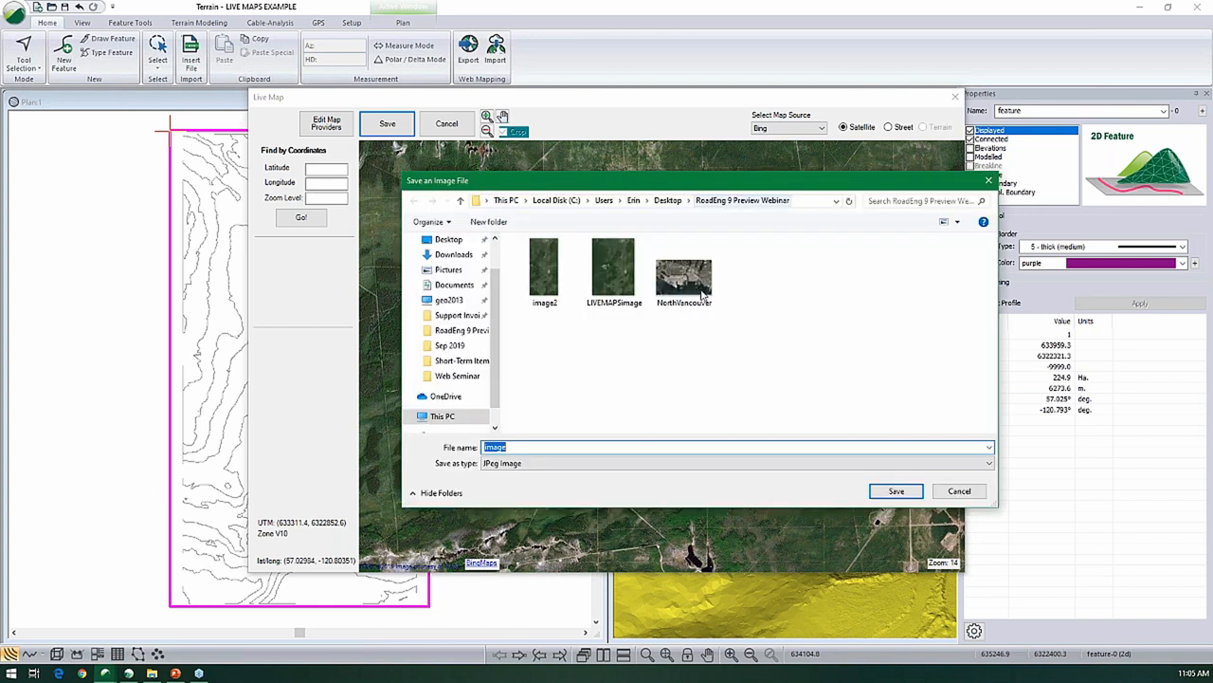
- Save the satellite image as the JPEG file LIVEMAPSimage2 in the RoadEng 9 Preview Webinar folder
click(614, 273)
click(558, 447)
key(End)
text(2)
key(Return)
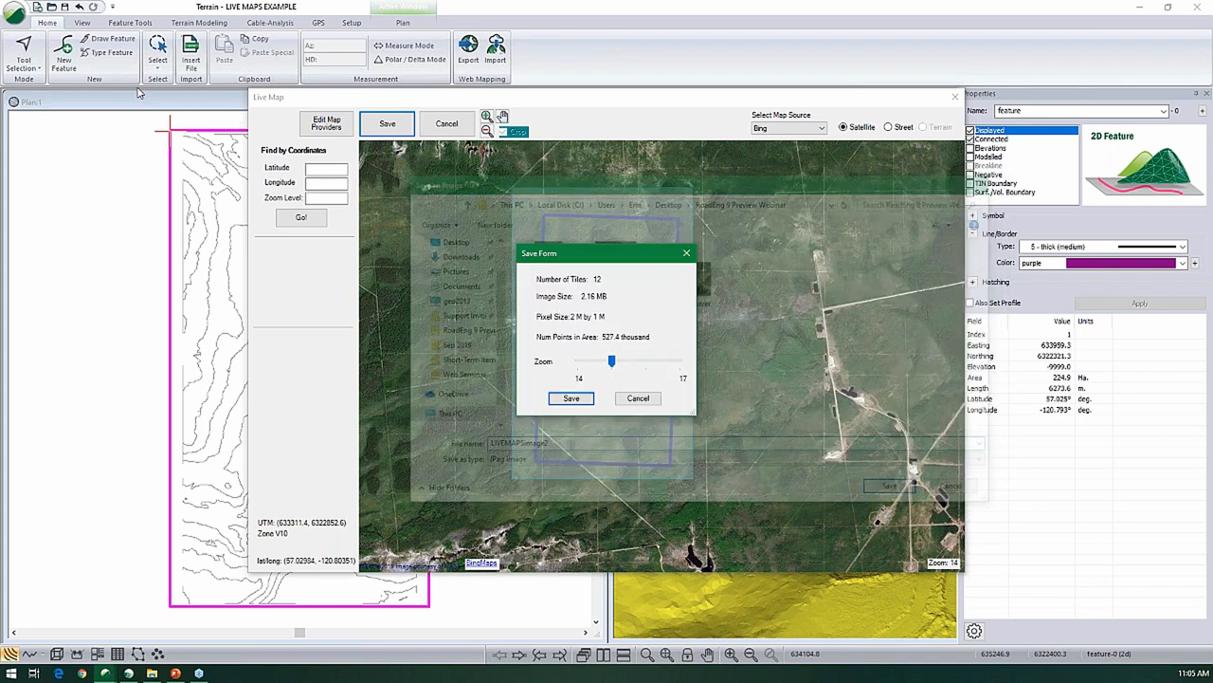
key(Return)
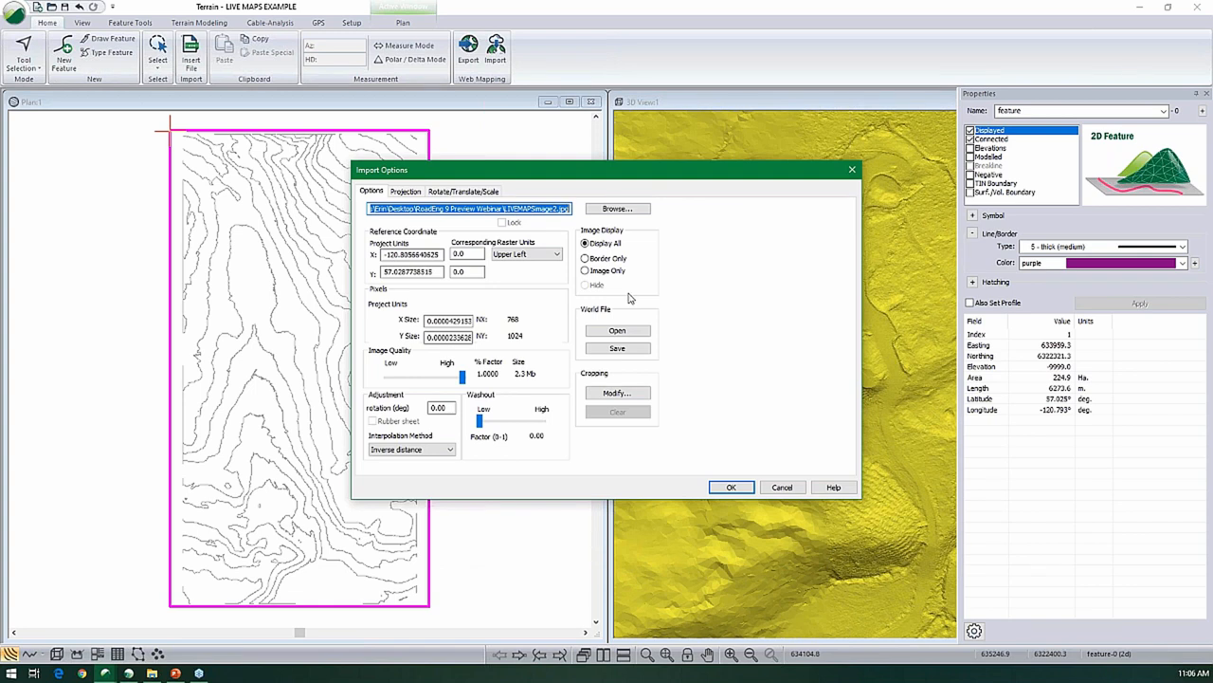
- Import the saved image into the plan with the default import options and deselect it
click(746, 488)
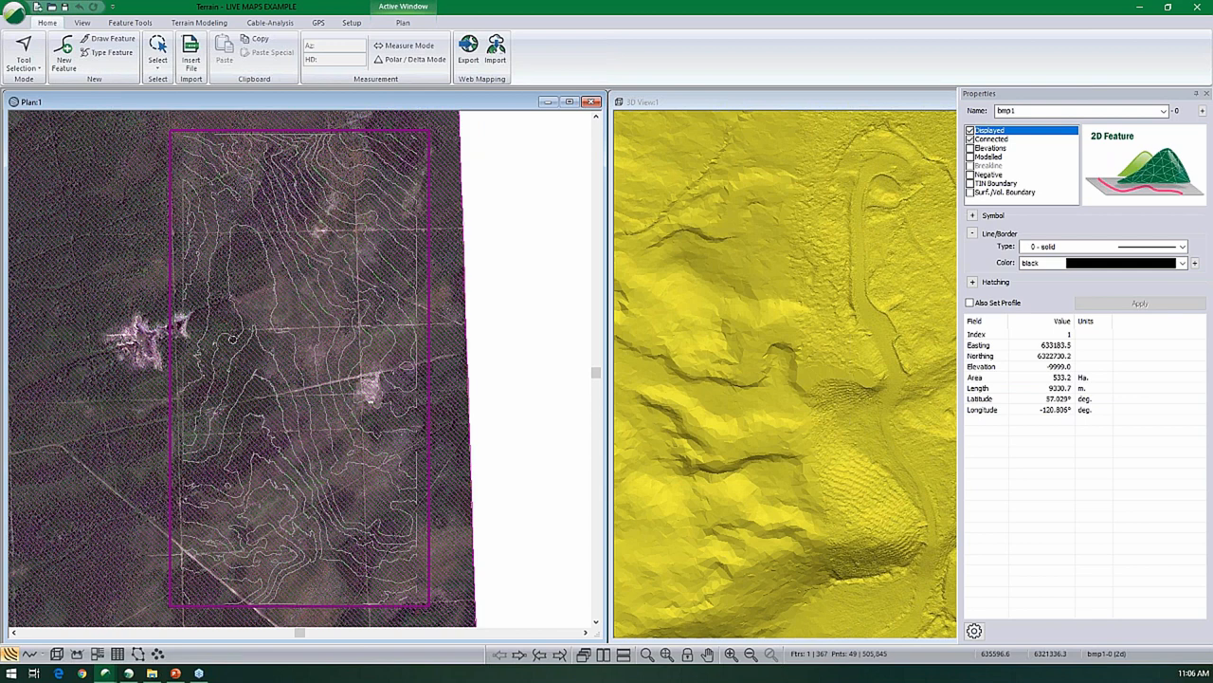
click(538, 363)
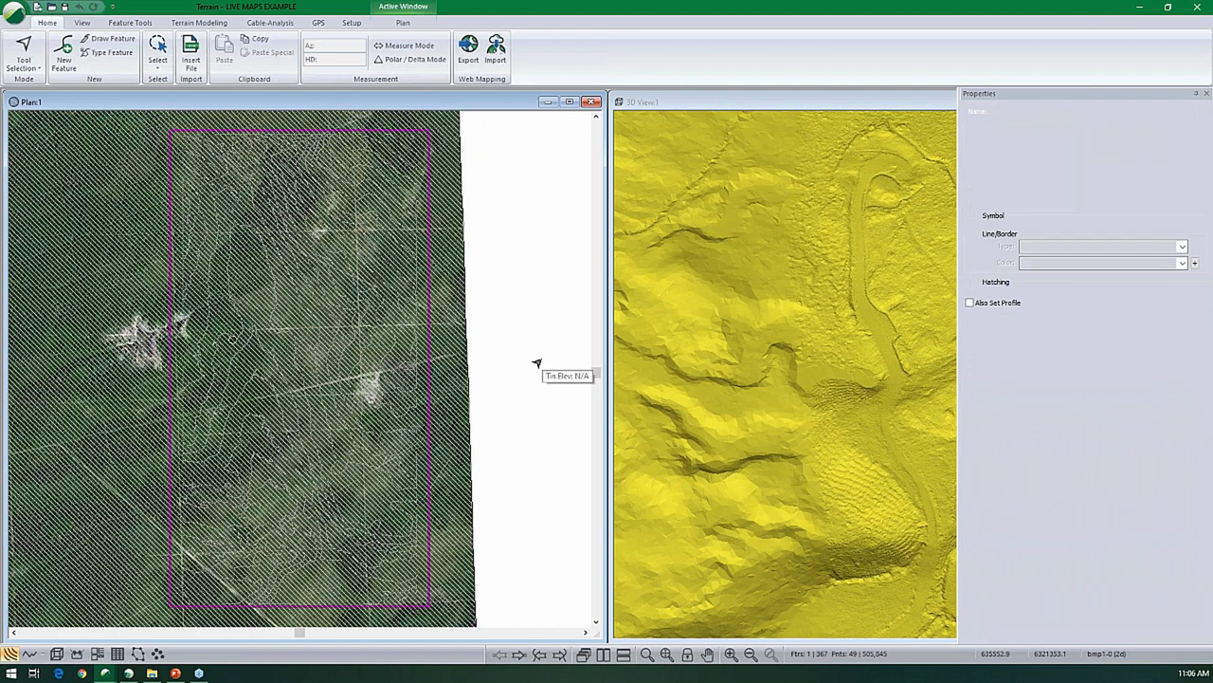
scroll(519, 346, down, 1)
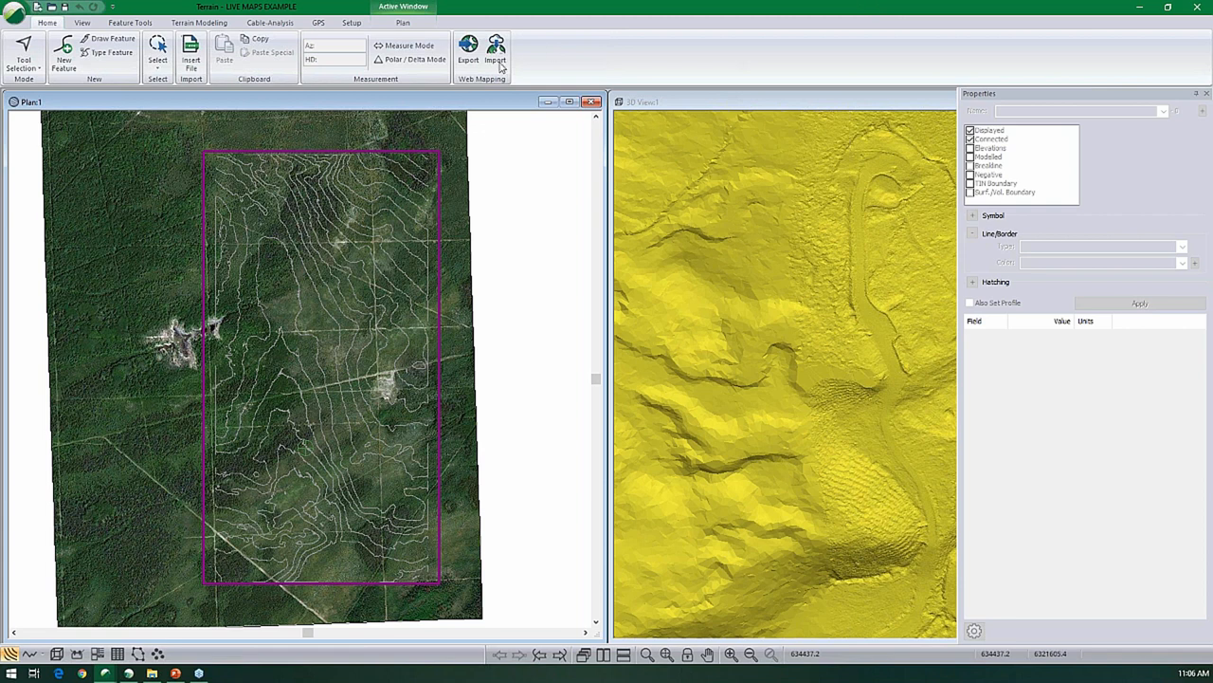
- Preview the MapTiler terrain map in Live Map and close it without saving an image
click(2, 4)
click(519, 47)
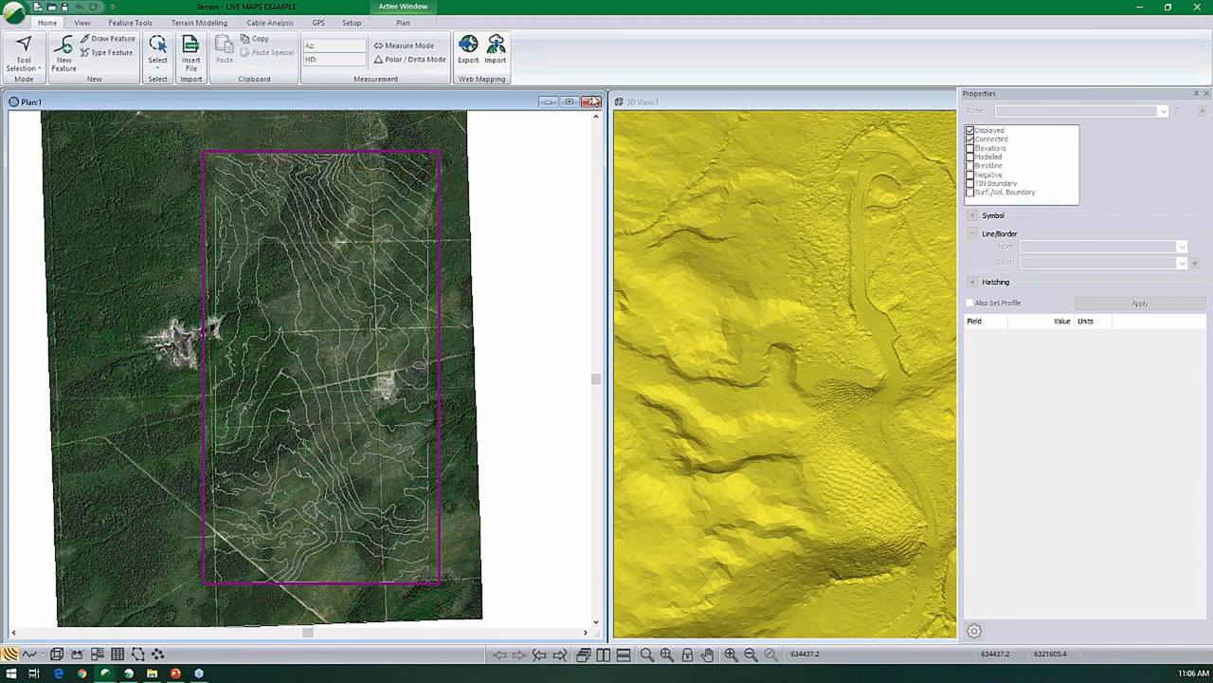
key(alt+Tab)
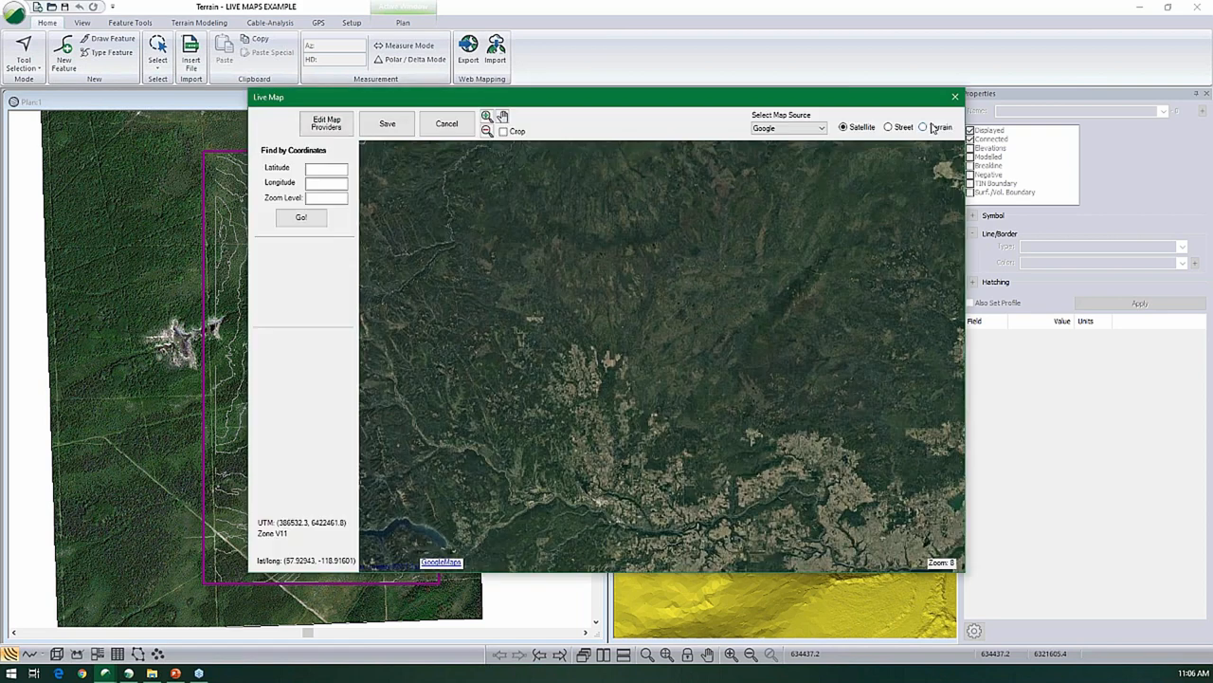
click(923, 127)
click(796, 128)
click(780, 153)
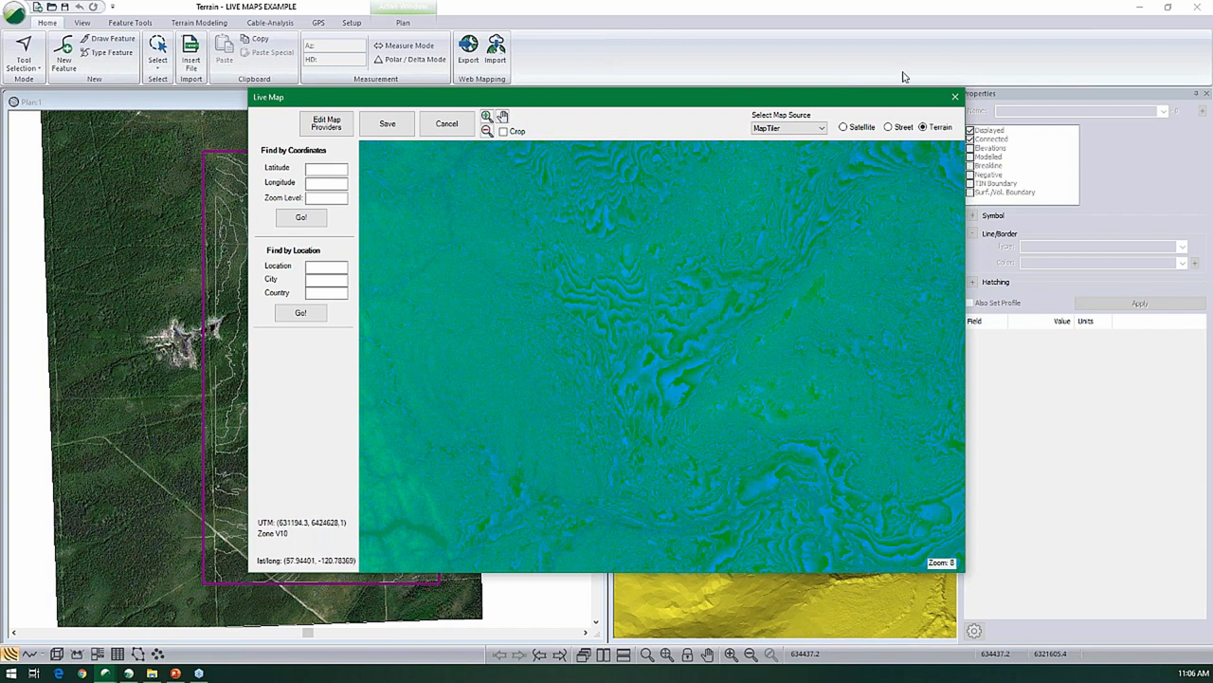
click(957, 97)
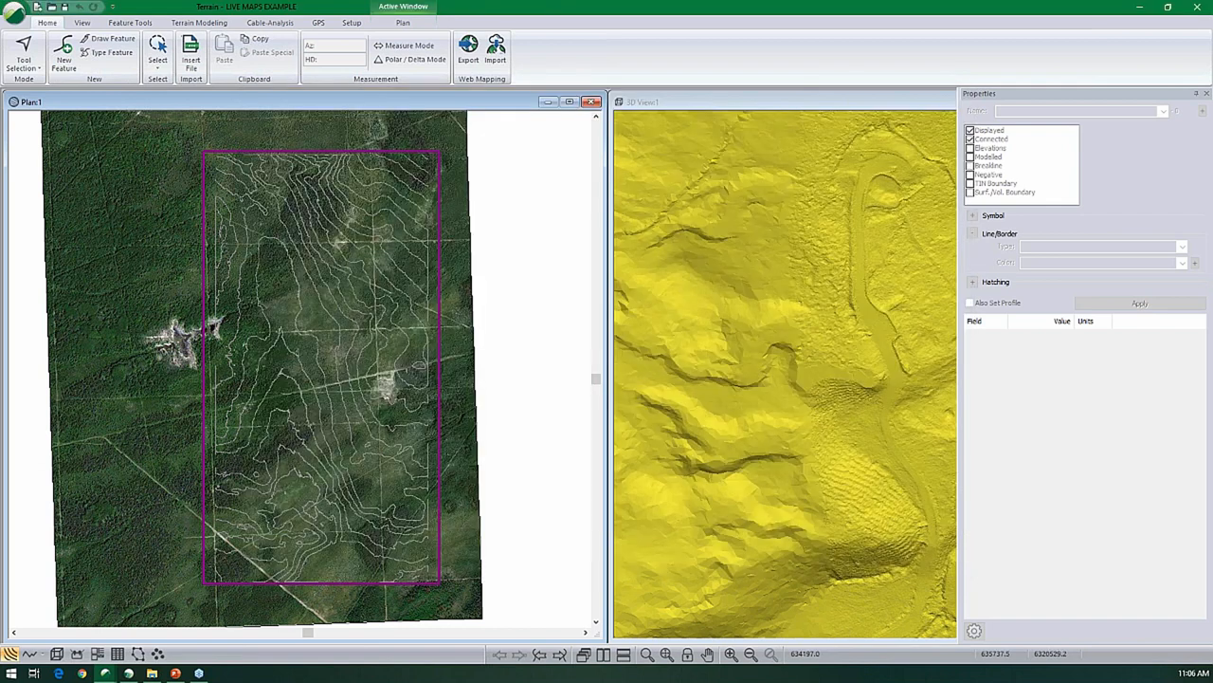
- Switch to the open CableAnalysis project and keep the Deflection1 line selected in the plan
click(104, 673)
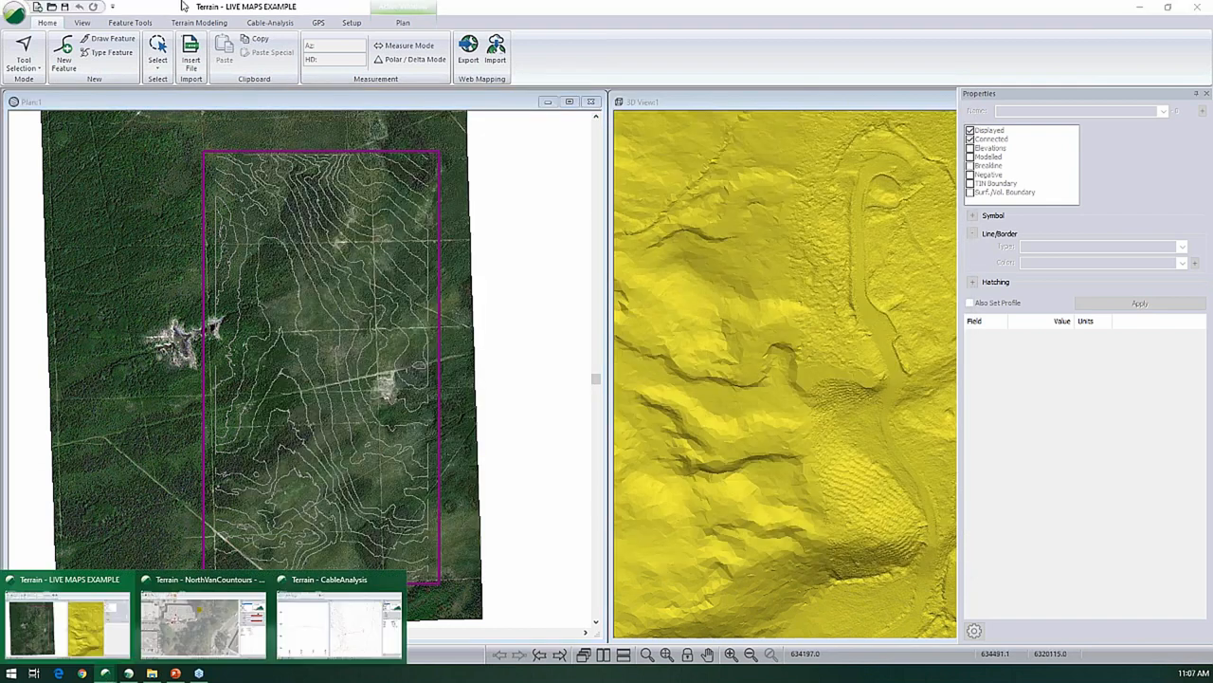
click(360, 621)
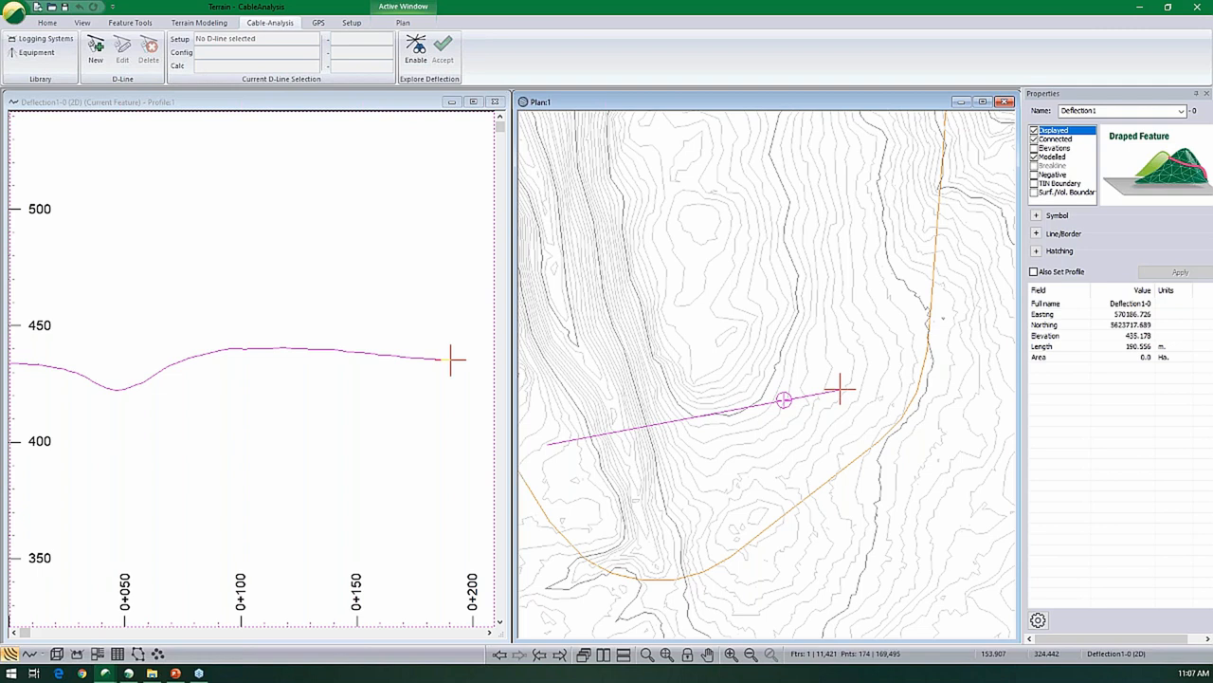
scroll(691, 325, down, 2)
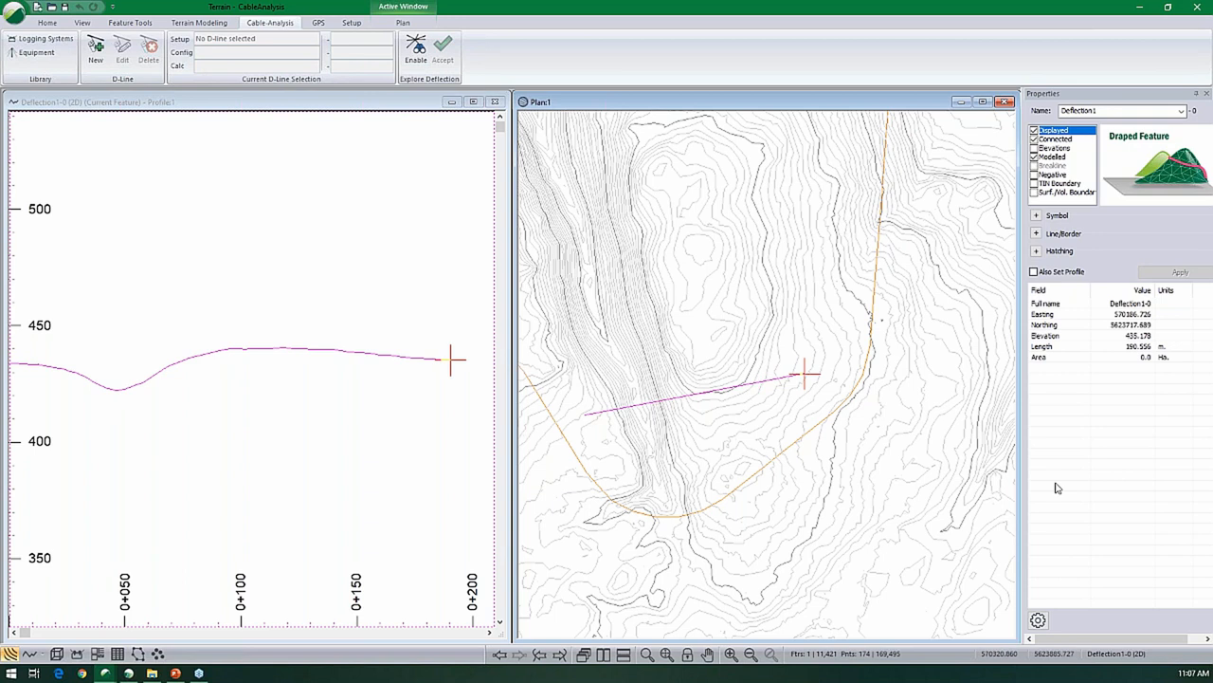
click(704, 397)
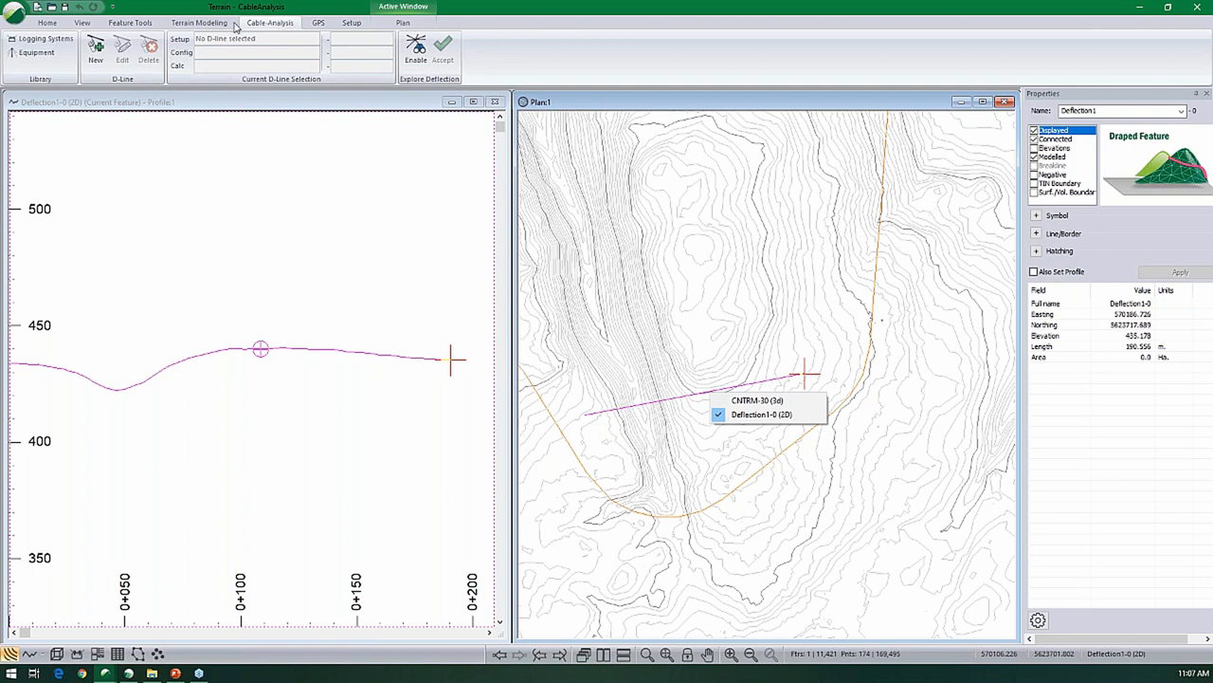
- Start a new D-line on Deflection1 using the Grapple logging system with a haulback block height of 10 m
click(96, 49)
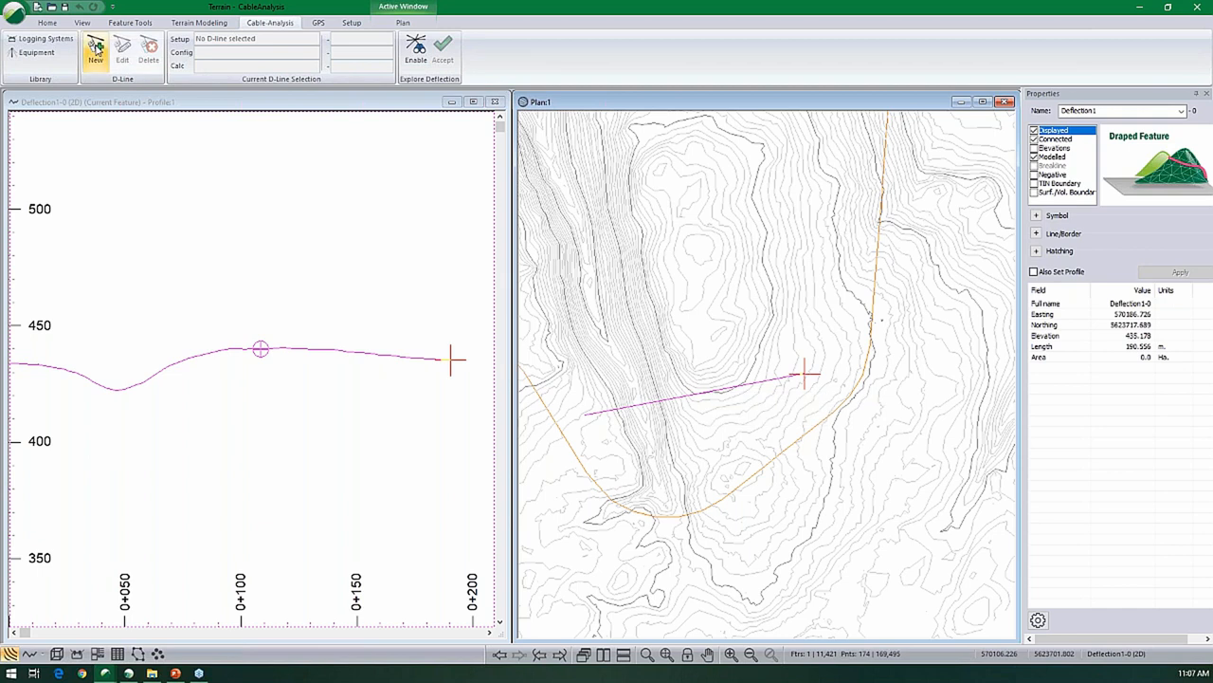
click(96, 50)
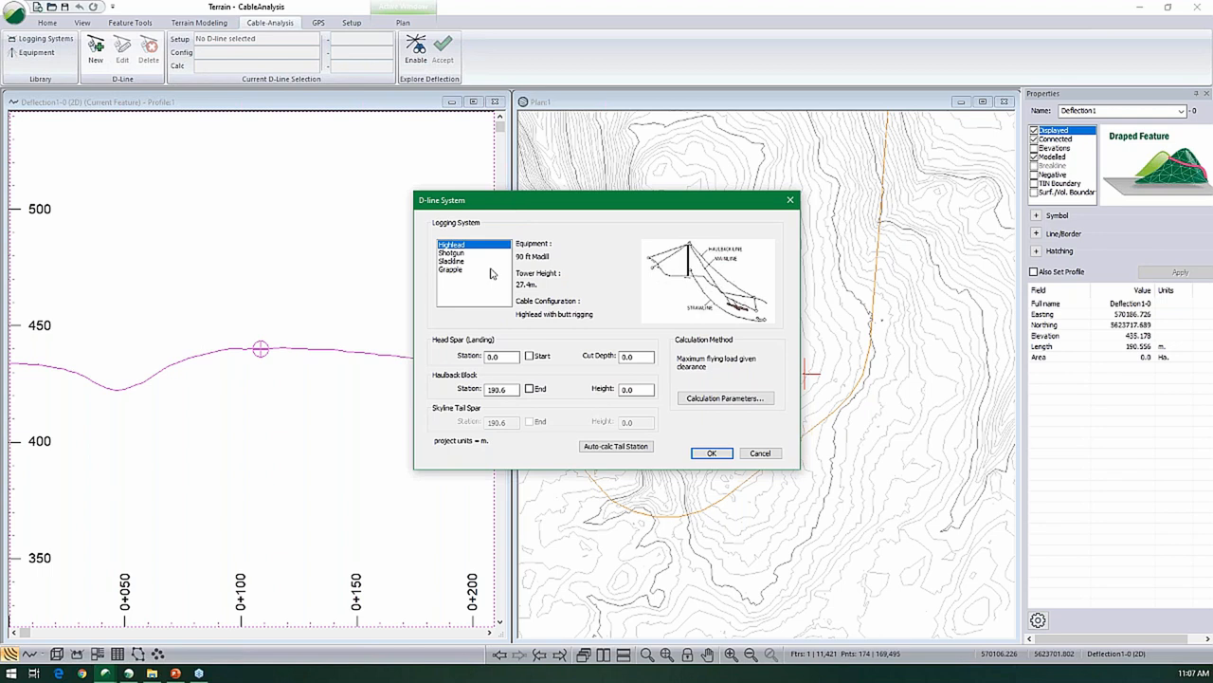
click(491, 270)
click(529, 389)
drag(637, 390, 512, 434)
text(10)
- Set the D-line calculation to Simple third point Deflection and create the D-line
click(725, 398)
click(561, 289)
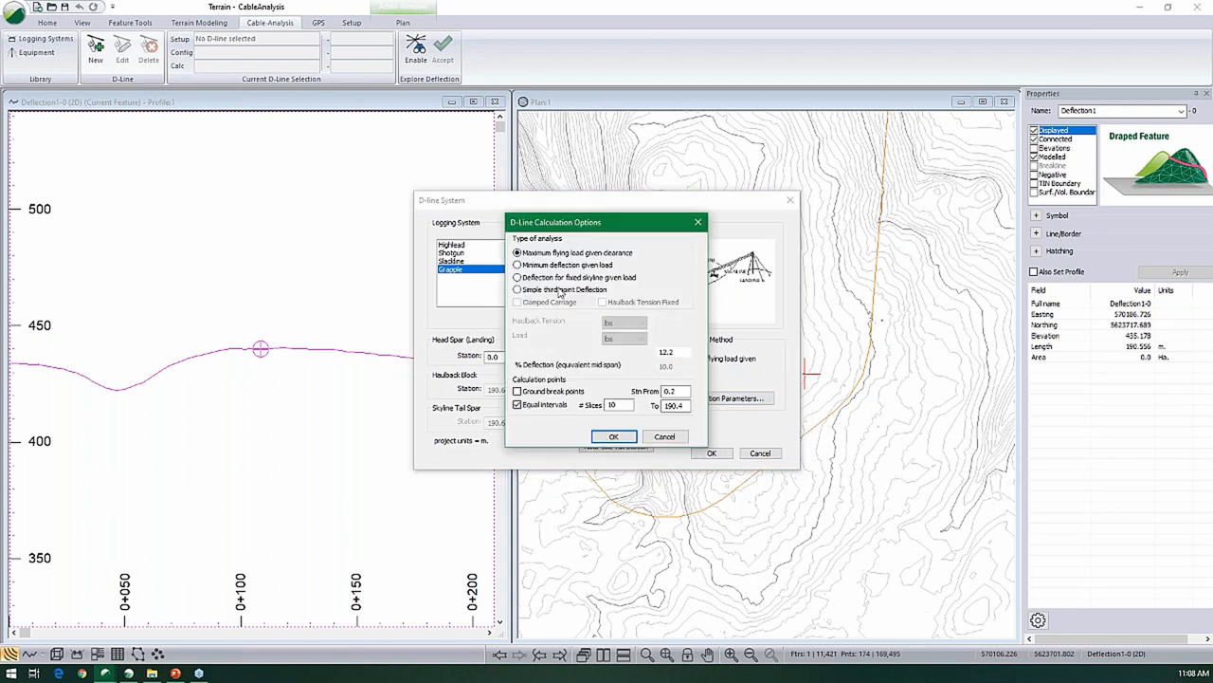
click(614, 436)
click(713, 453)
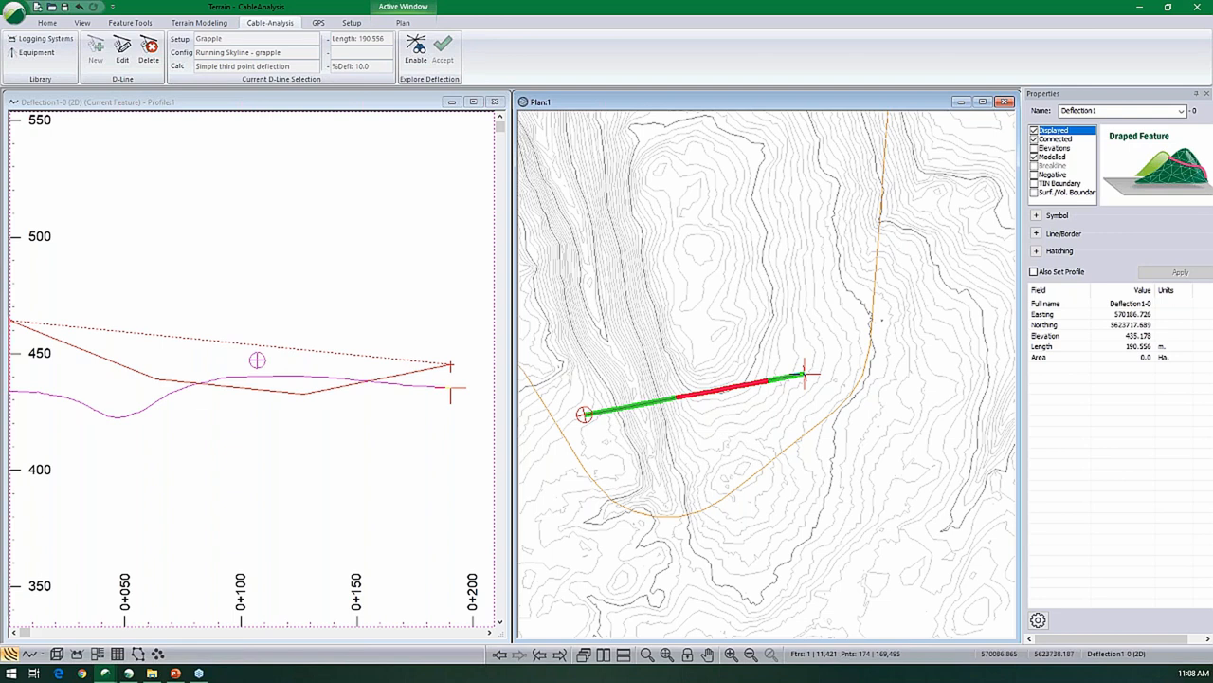
- Review the plan's cable analysis display colours, hatches and width, and close the options without changes
right_click(725, 335)
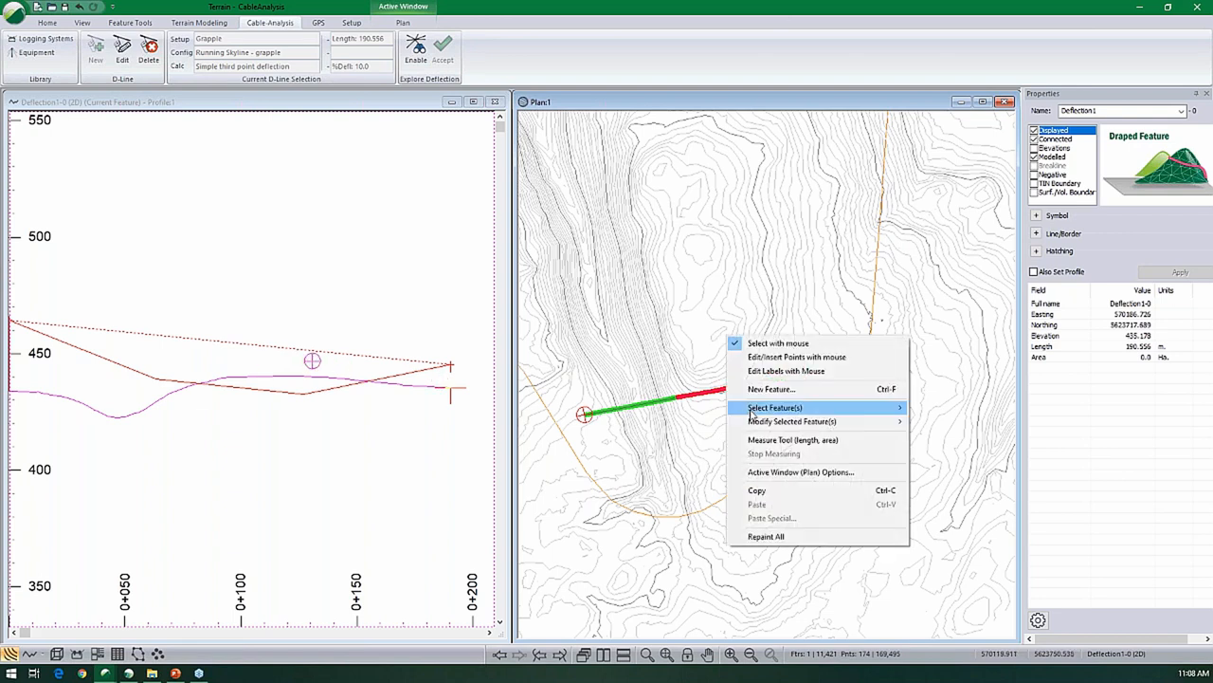
click(776, 472)
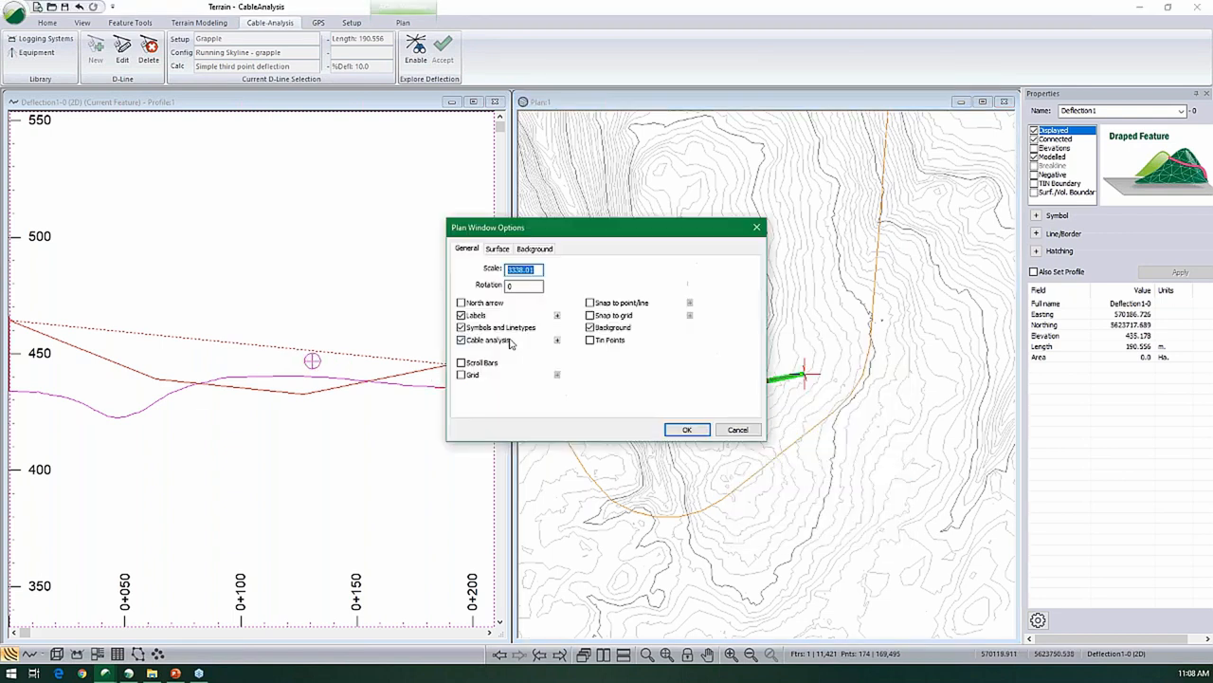
click(557, 340)
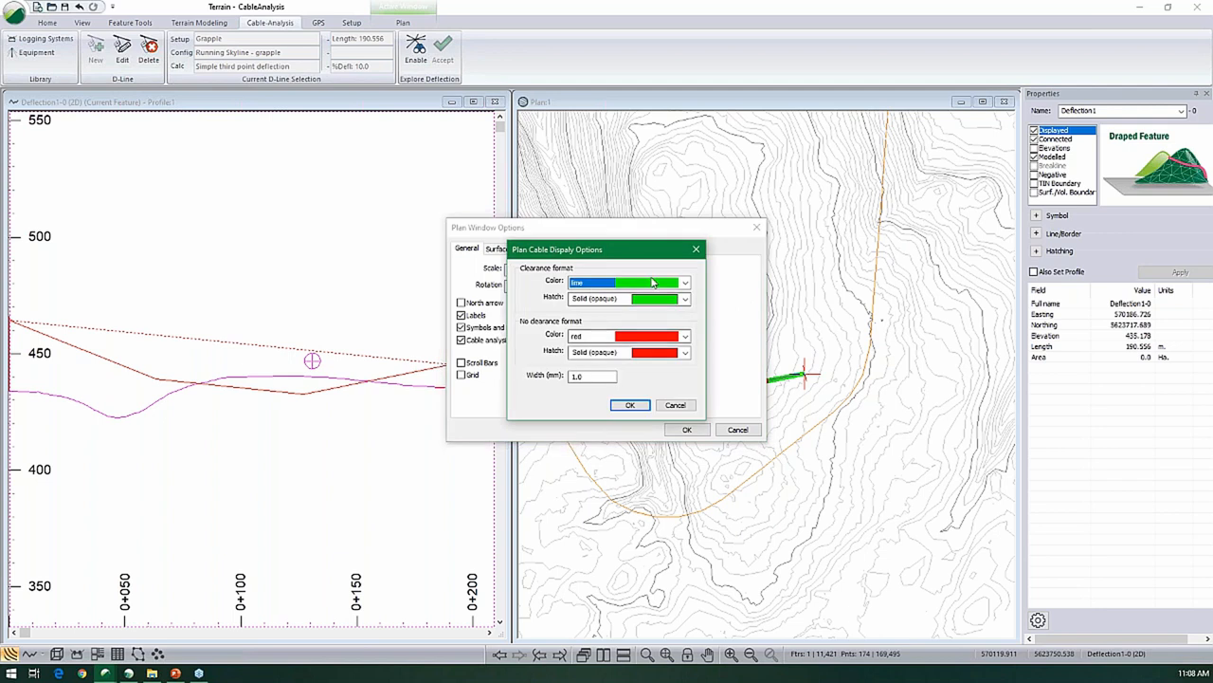
click(676, 406)
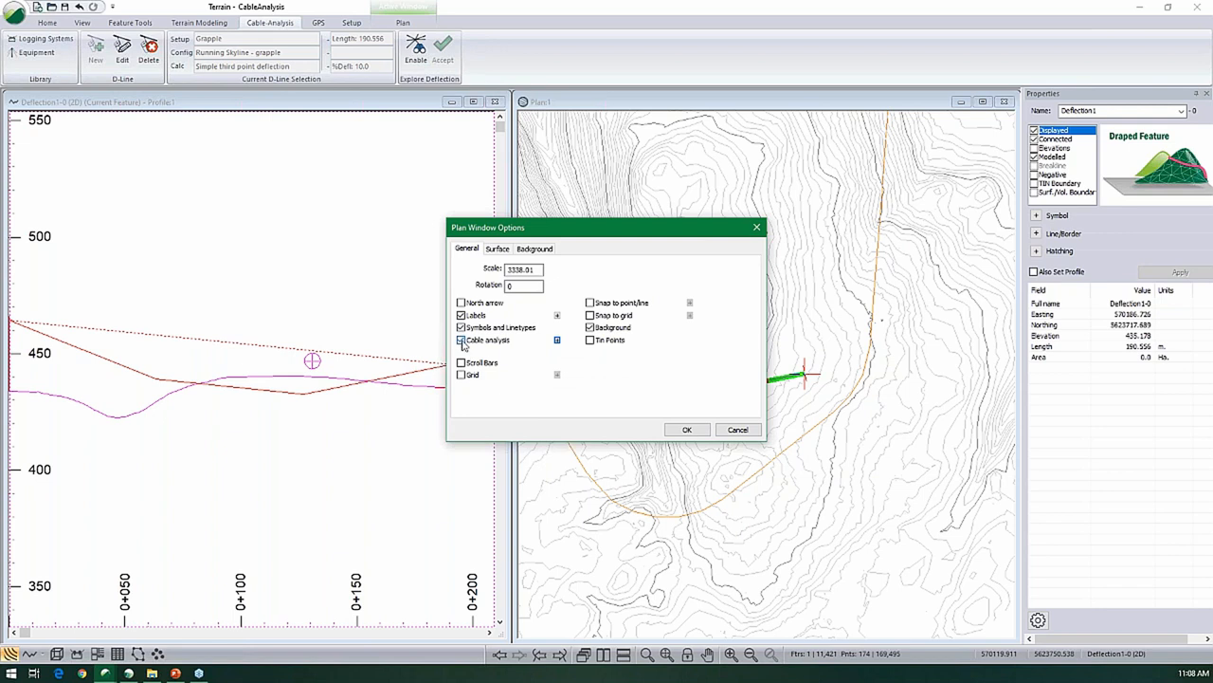
click(737, 429)
mouse_move(775, 422)
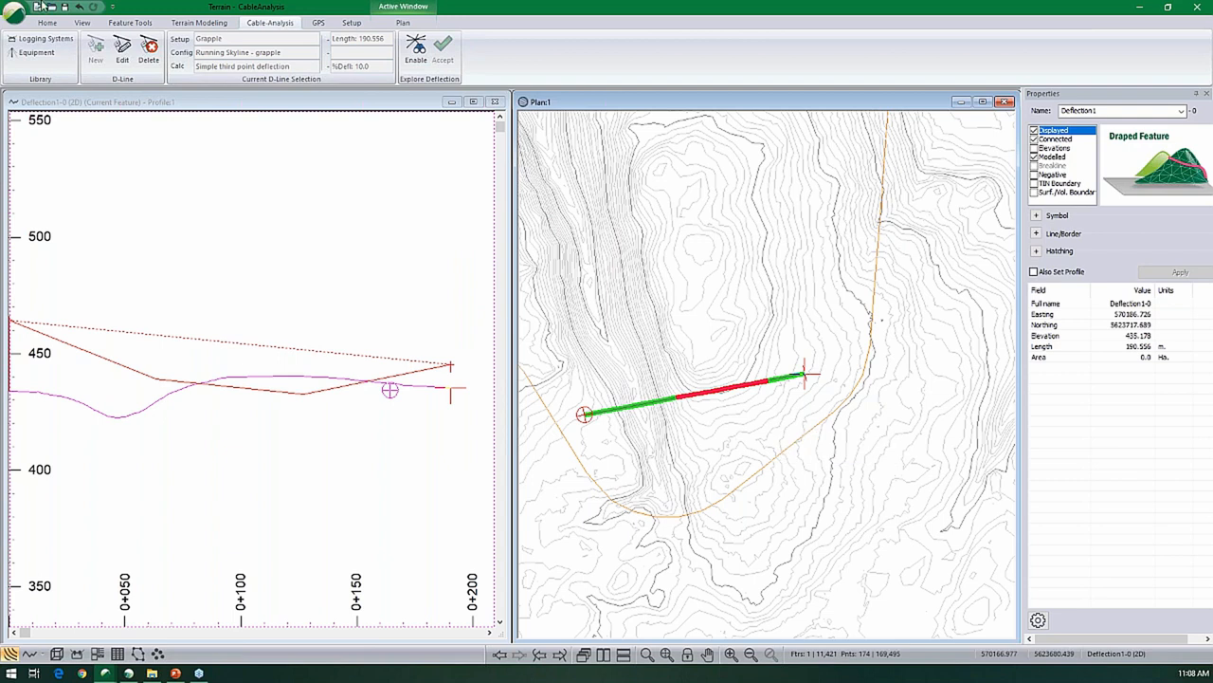
- Edit the Deflection1 D-line so its haulback tail station is calculated automatically
mouse_move(662, 201)
click(129, 53)
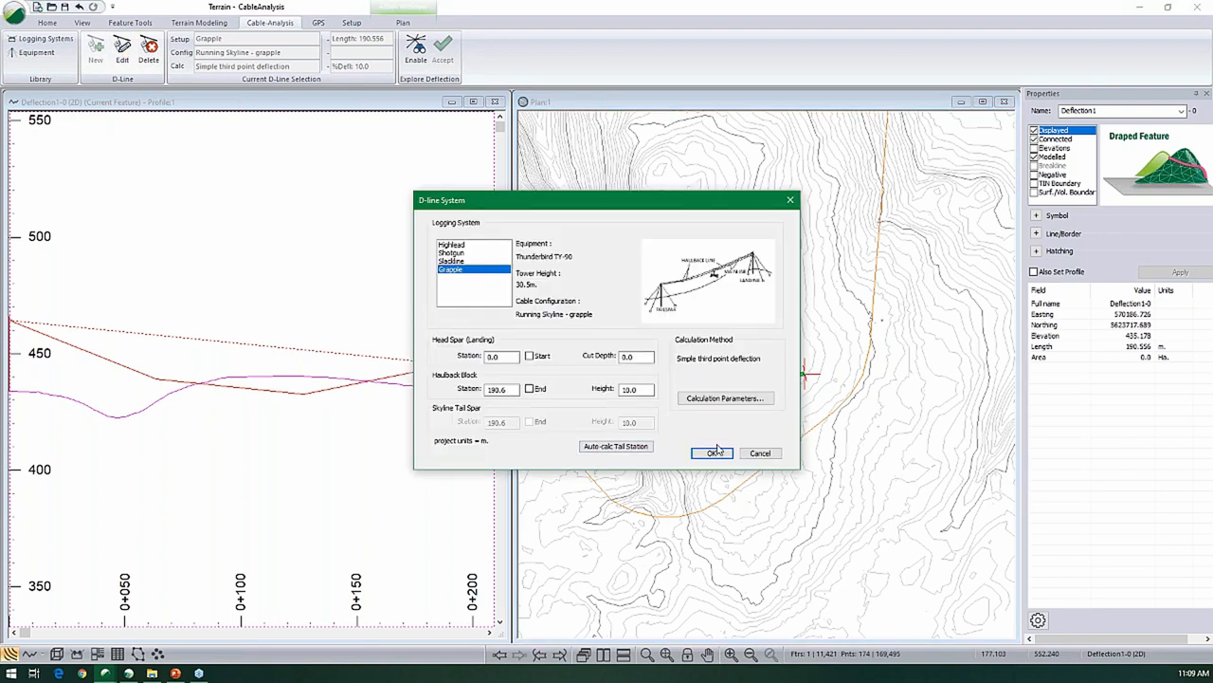
click(620, 447)
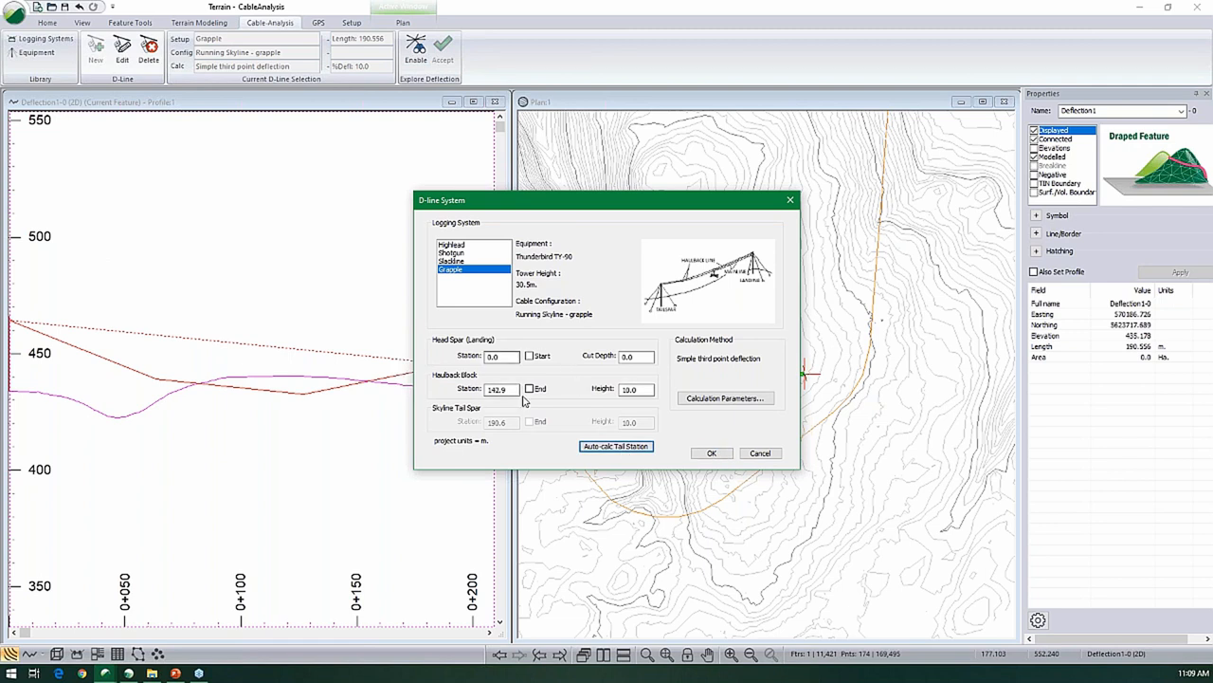
click(706, 454)
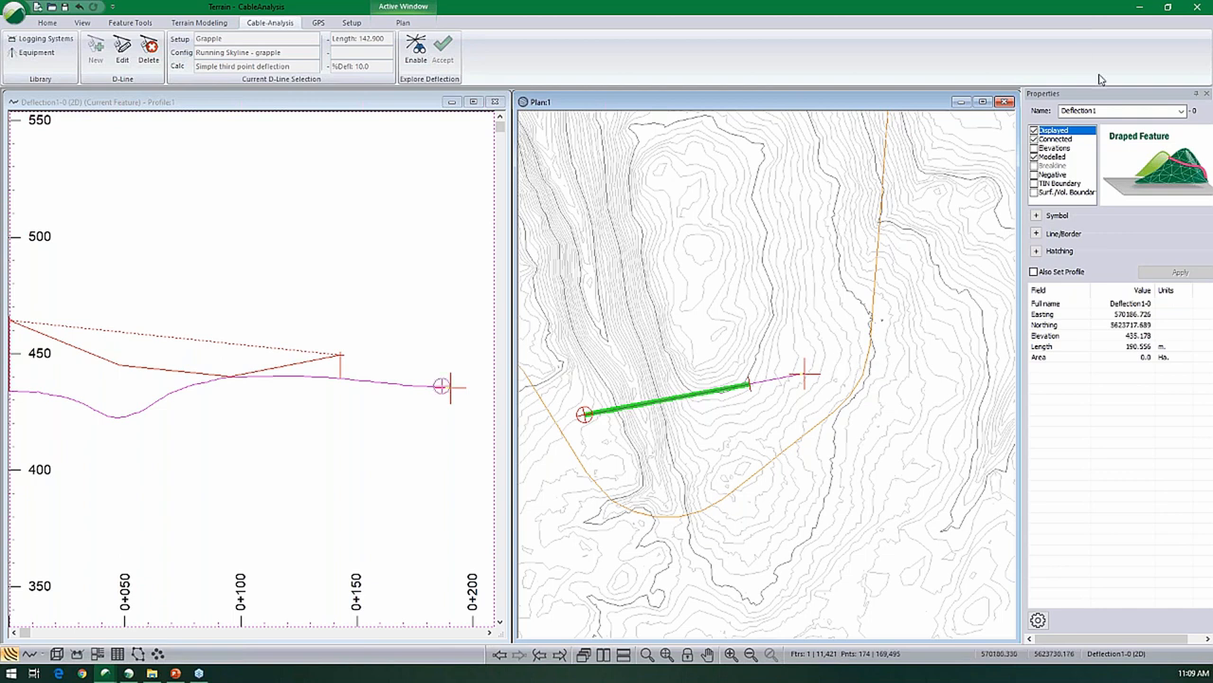
- Start deflection exploration with the Slackline system, keeping the calculation as deflection for fixed skyline given load
click(417, 57)
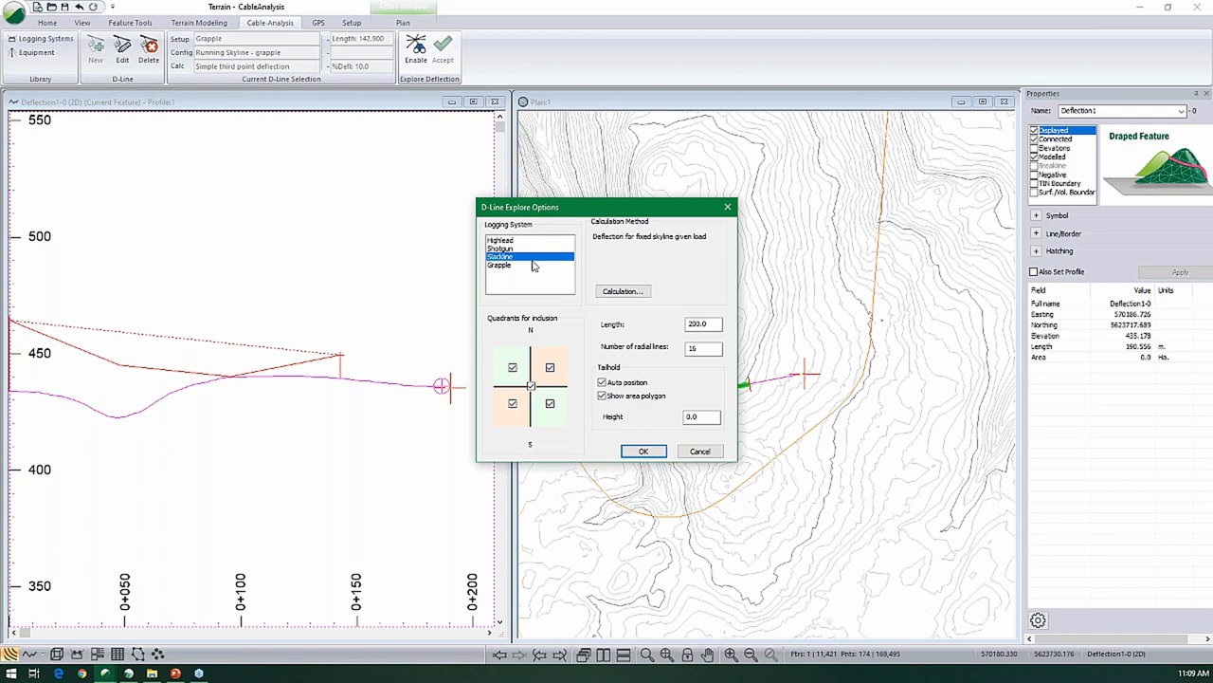
click(611, 292)
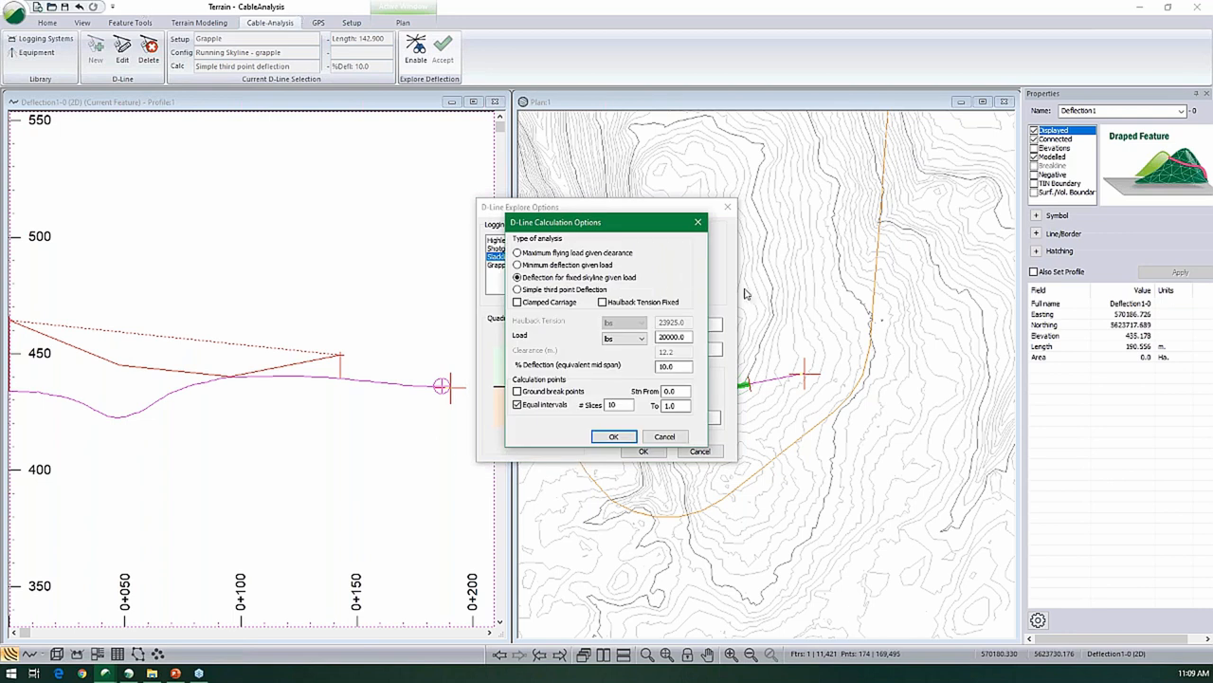
click(618, 437)
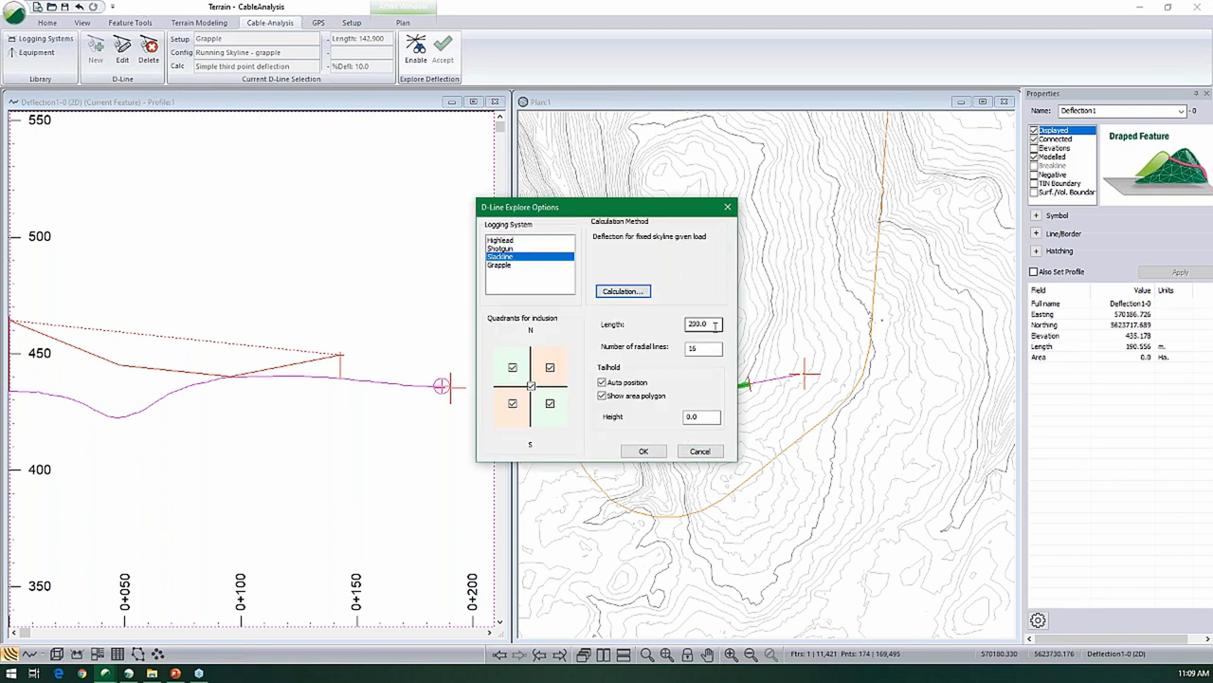
- Set the exploration length to 175 m with 10 radial lines and apply the options
drag(716, 324, 597, 329)
text(1)
text(25)
text(175)
drag(705, 349, 674, 353)
text(1)
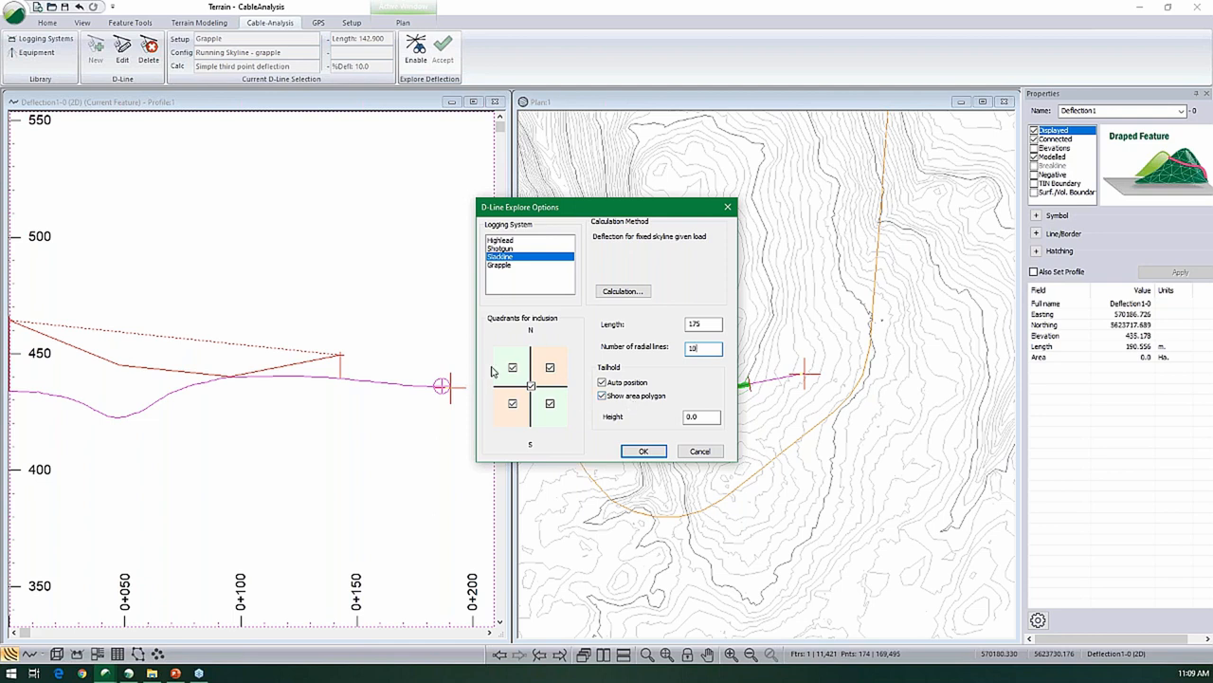
click(644, 451)
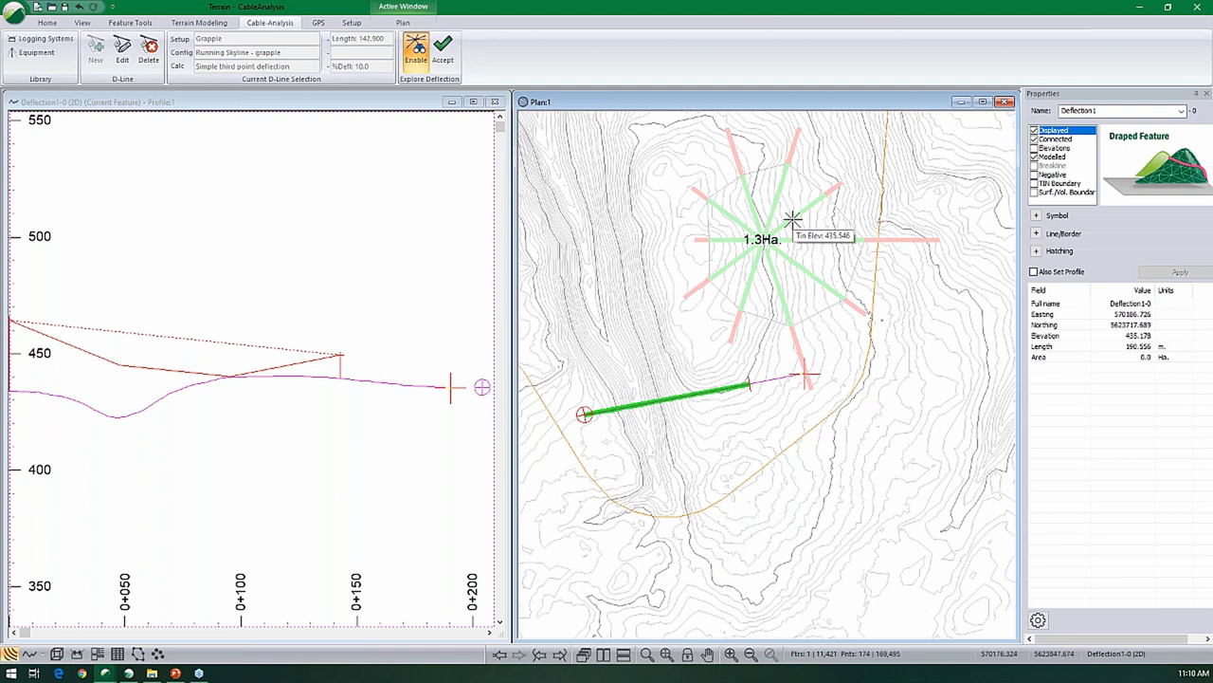
- Try several landing positions in the plan and accept the radial deflection lines centred northeast of the Deflection1 line
click(589, 249)
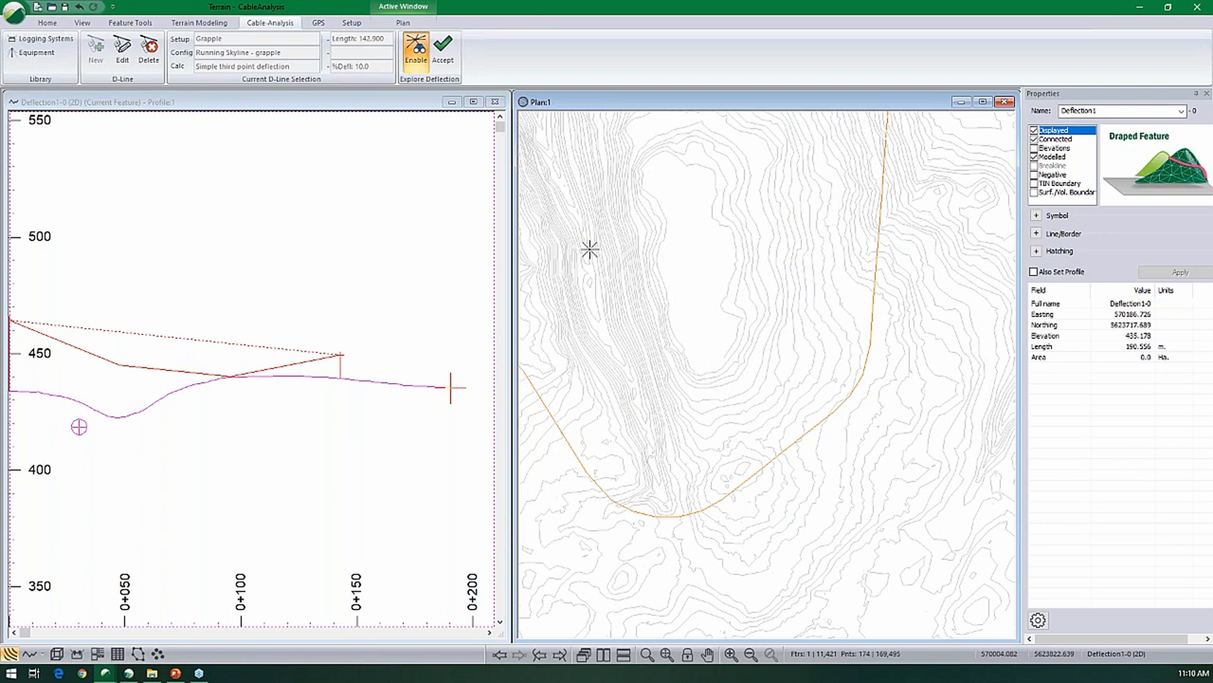
click(802, 325)
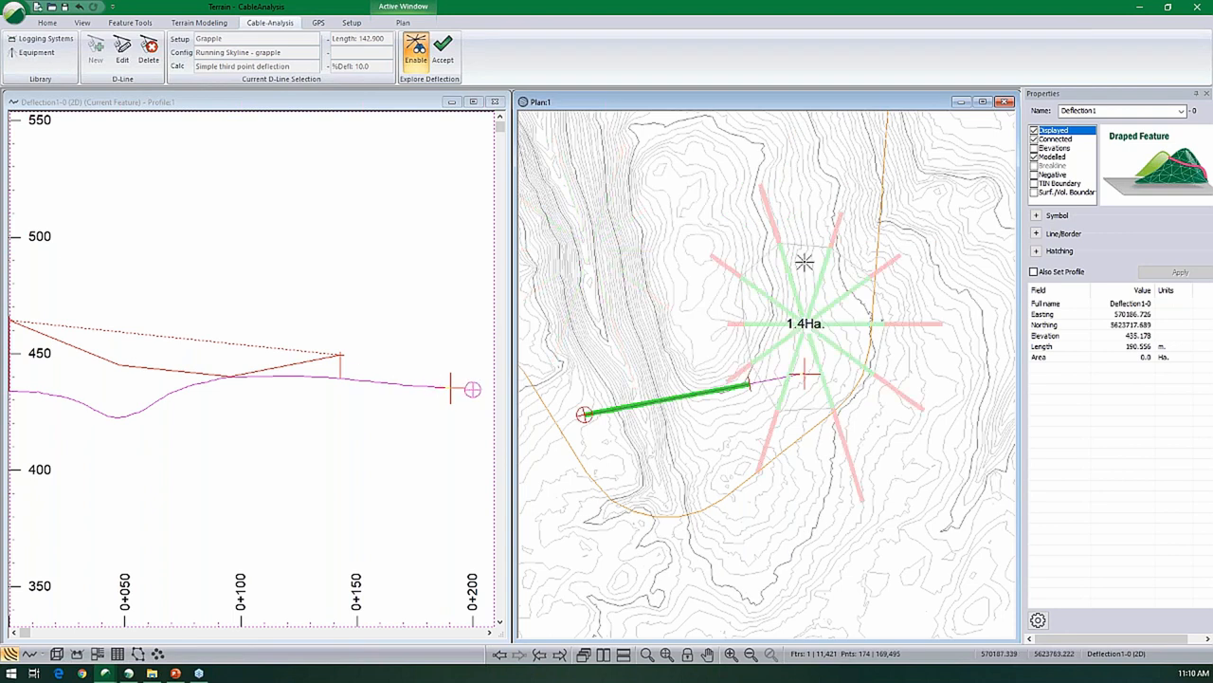
click(735, 154)
click(795, 284)
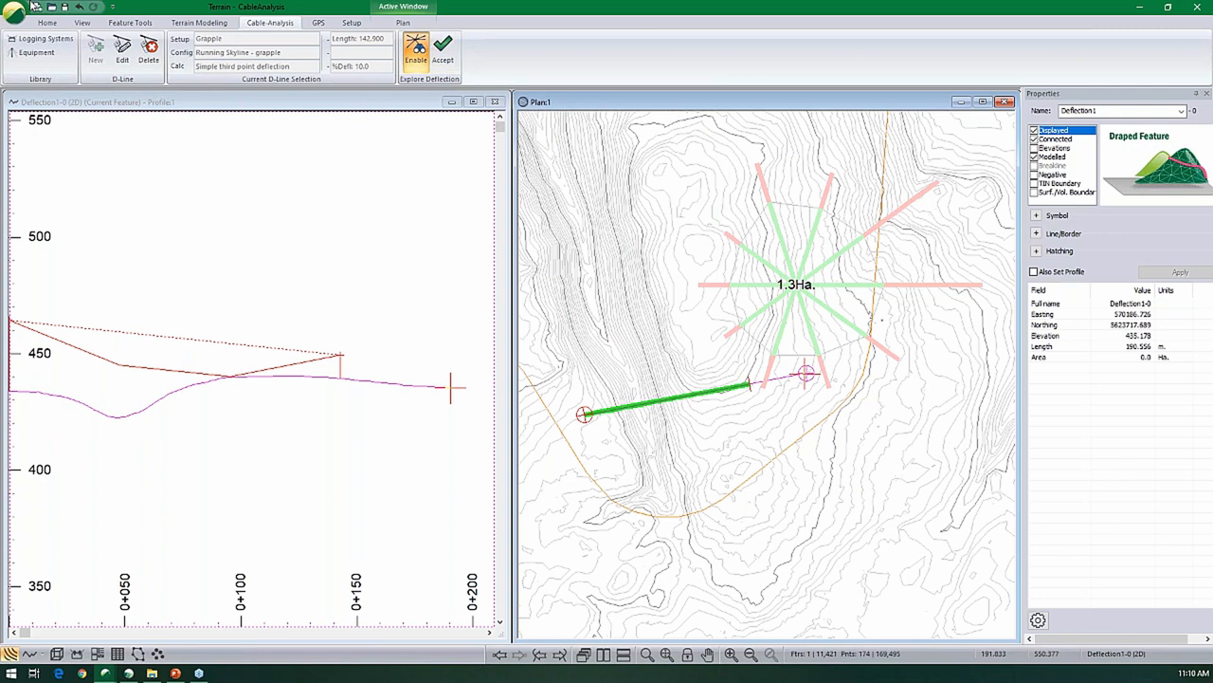
click(443, 47)
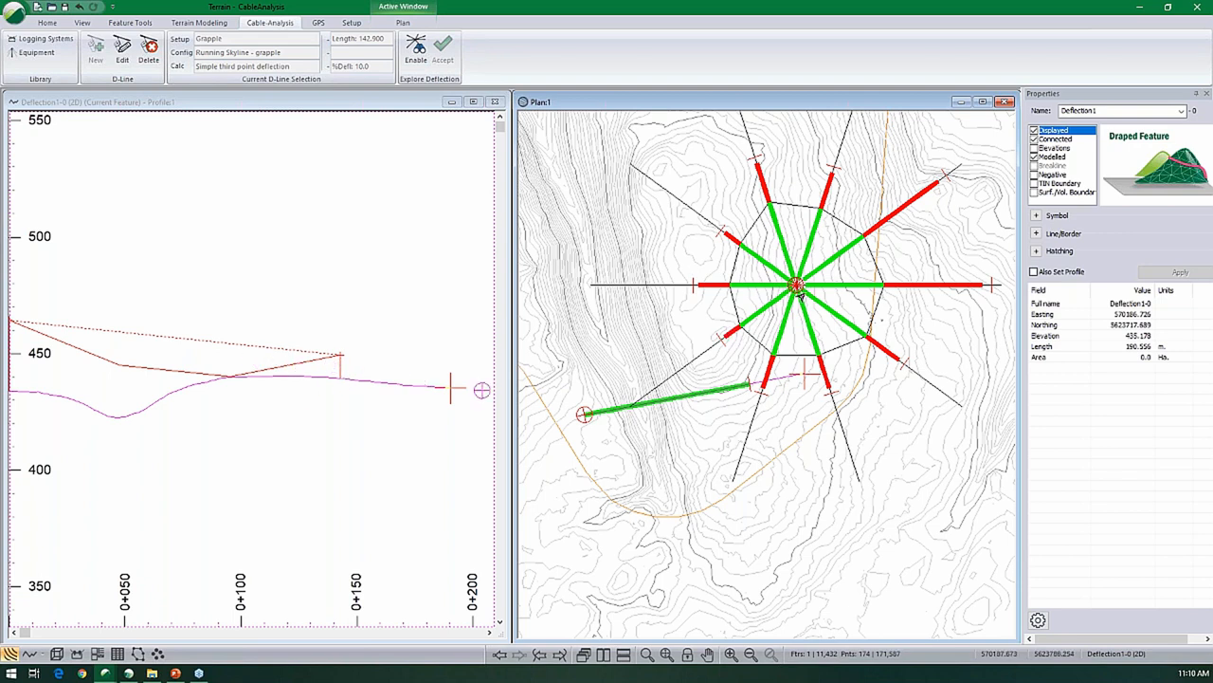
- Delete the radial line DL_Explore-7 running south-southwest from the landing
click(779, 336)
click(821, 358)
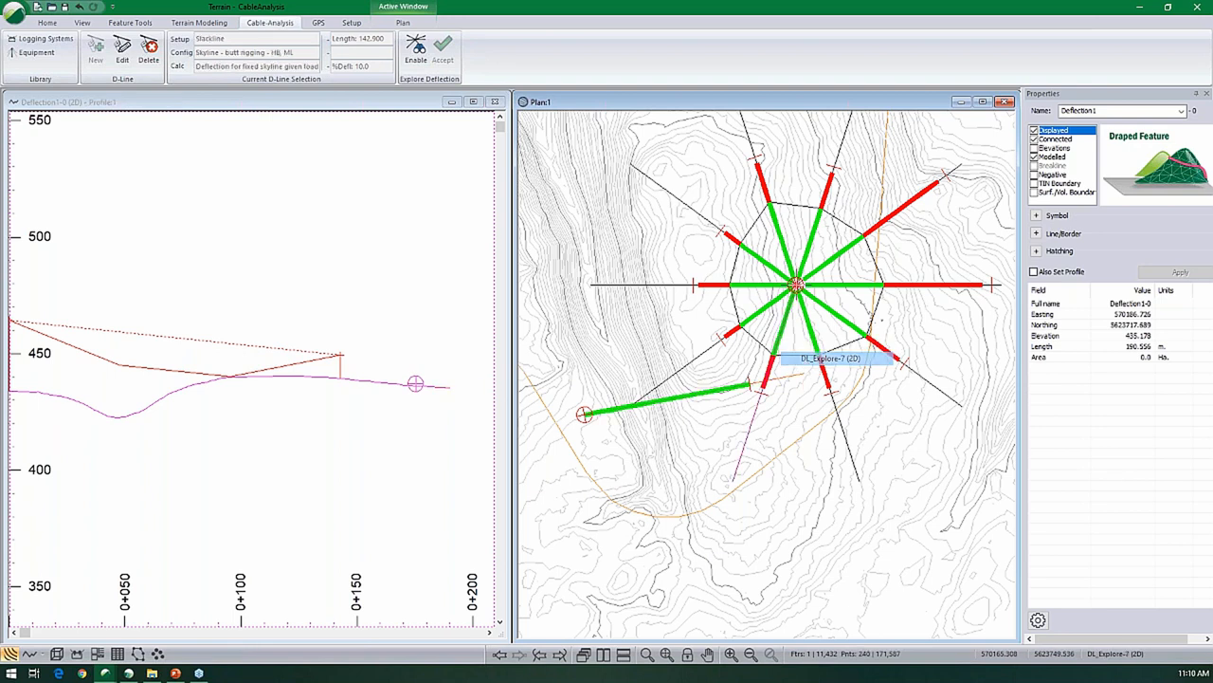
key(Delete)
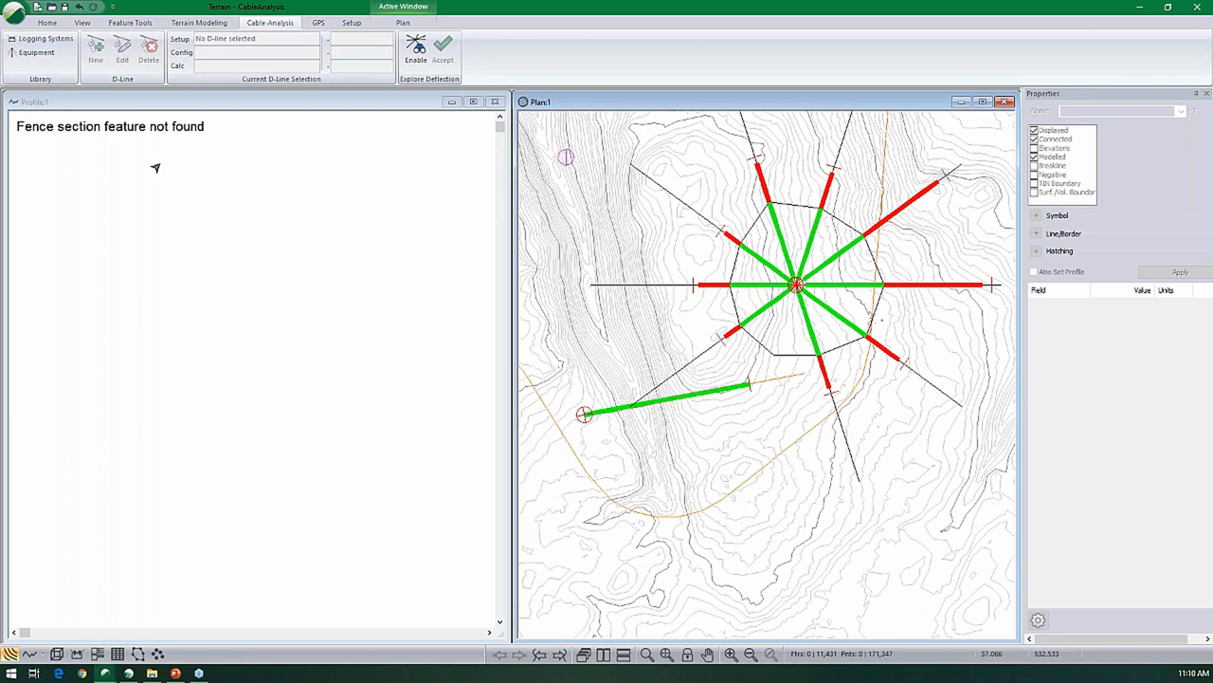
- Select the west radial line DL_Explore-5, examine its deflection in the profile, and clear the selection
right_click(137, 219)
click(746, 290)
click(746, 290)
click(704, 287)
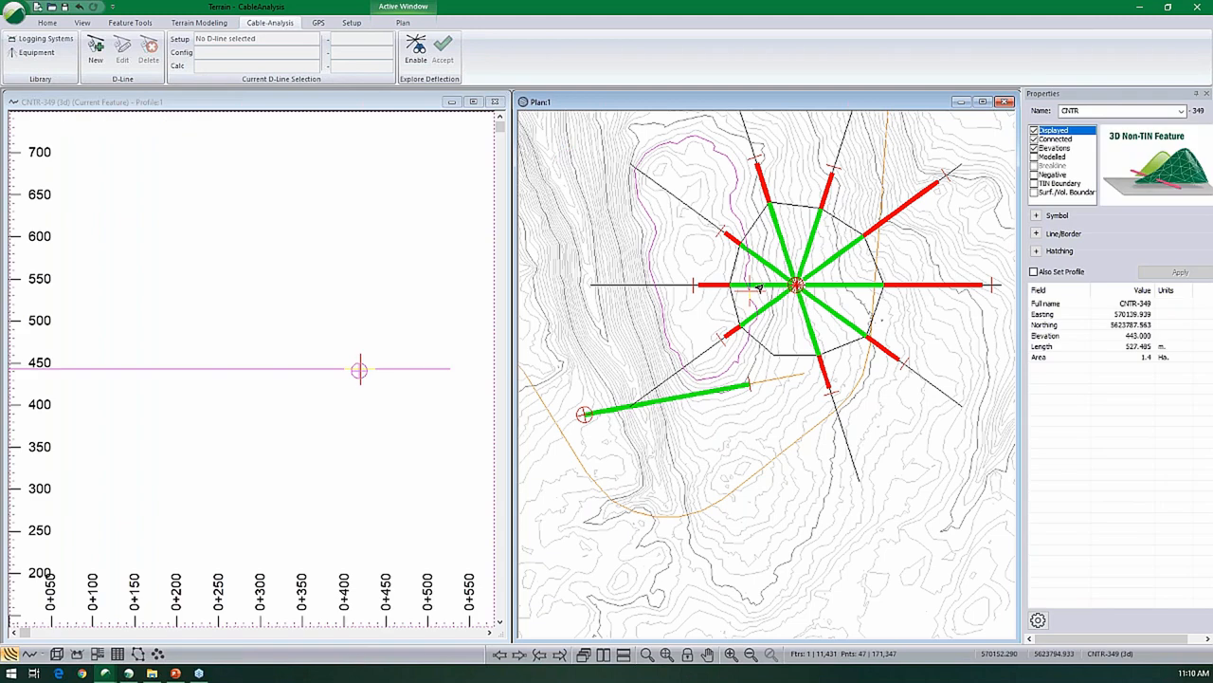
click(704, 287)
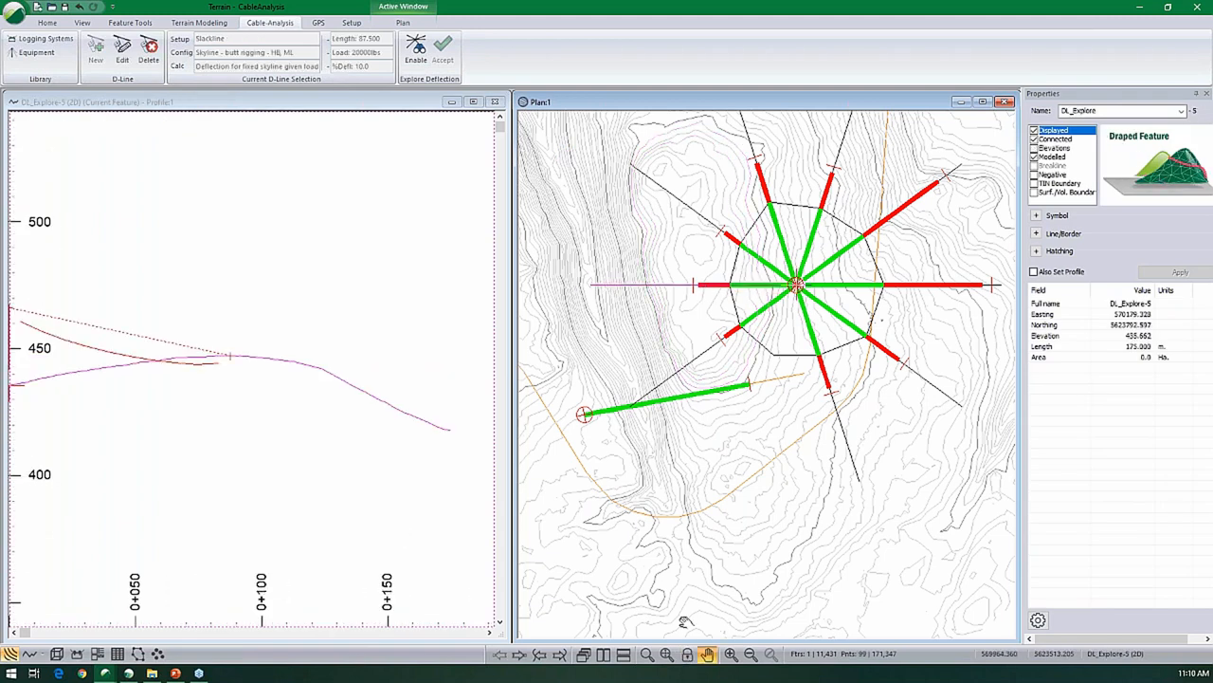
click(132, 415)
scroll(134, 415, up, 1)
click(587, 365)
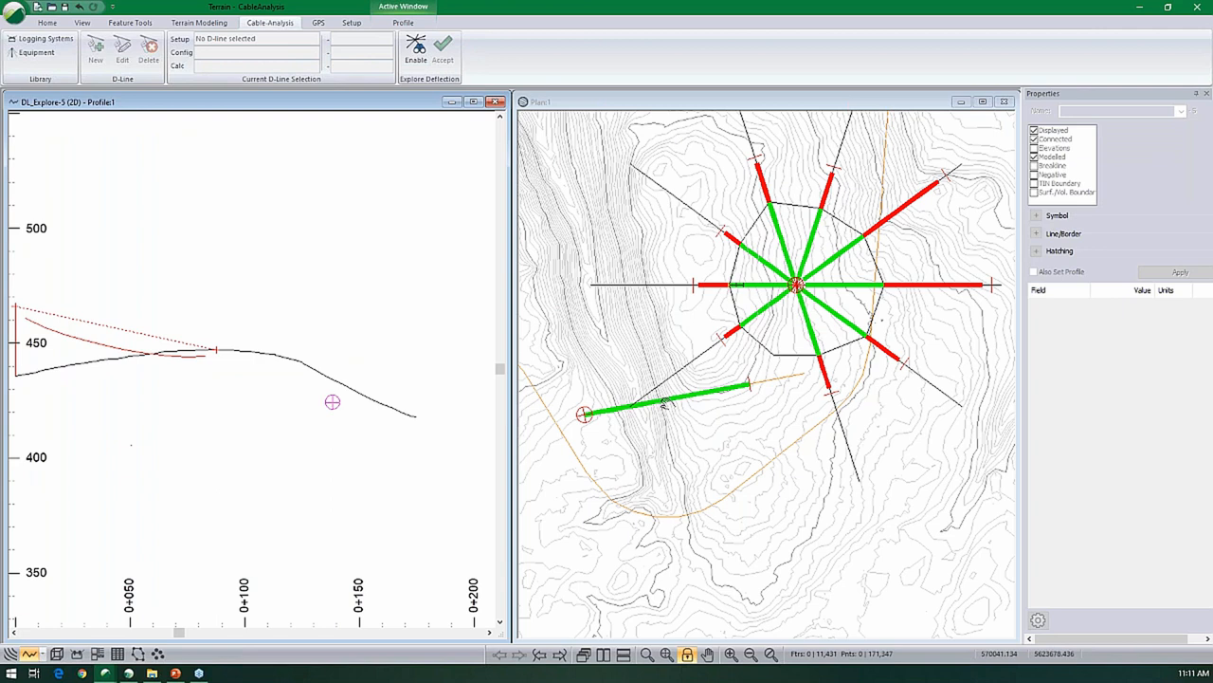
- Select the north-northwest radial line DL_Explore-3 to show its deflection profile
click(14, 12)
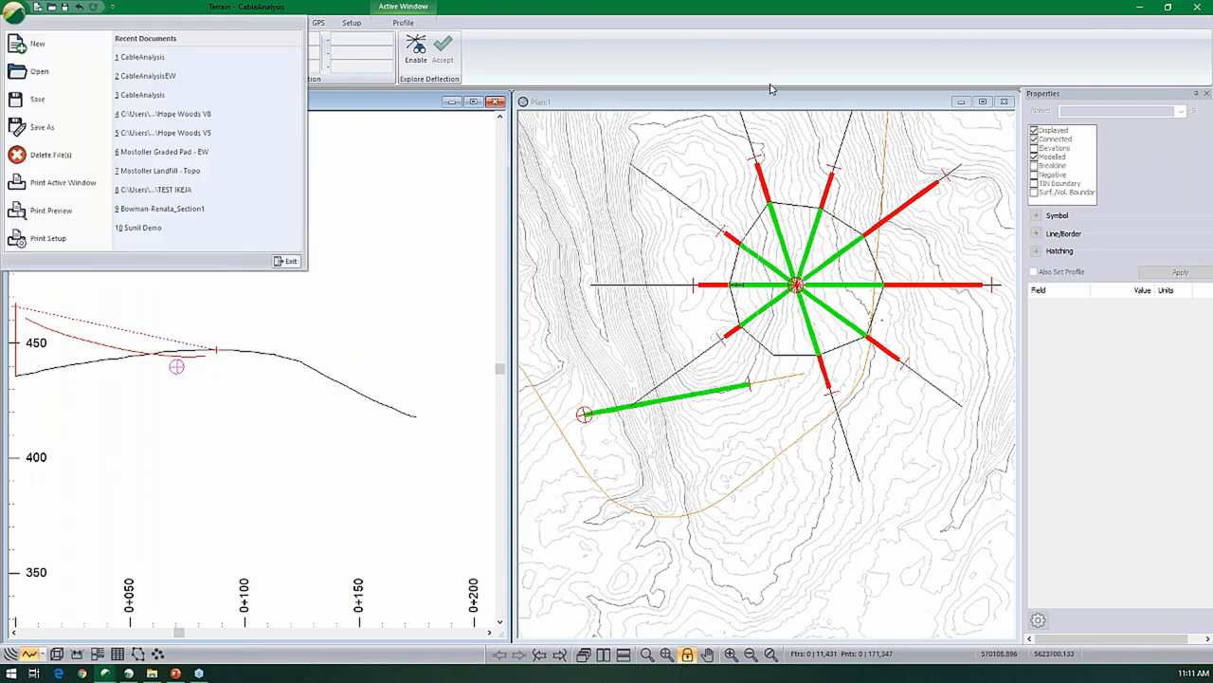
click(715, 106)
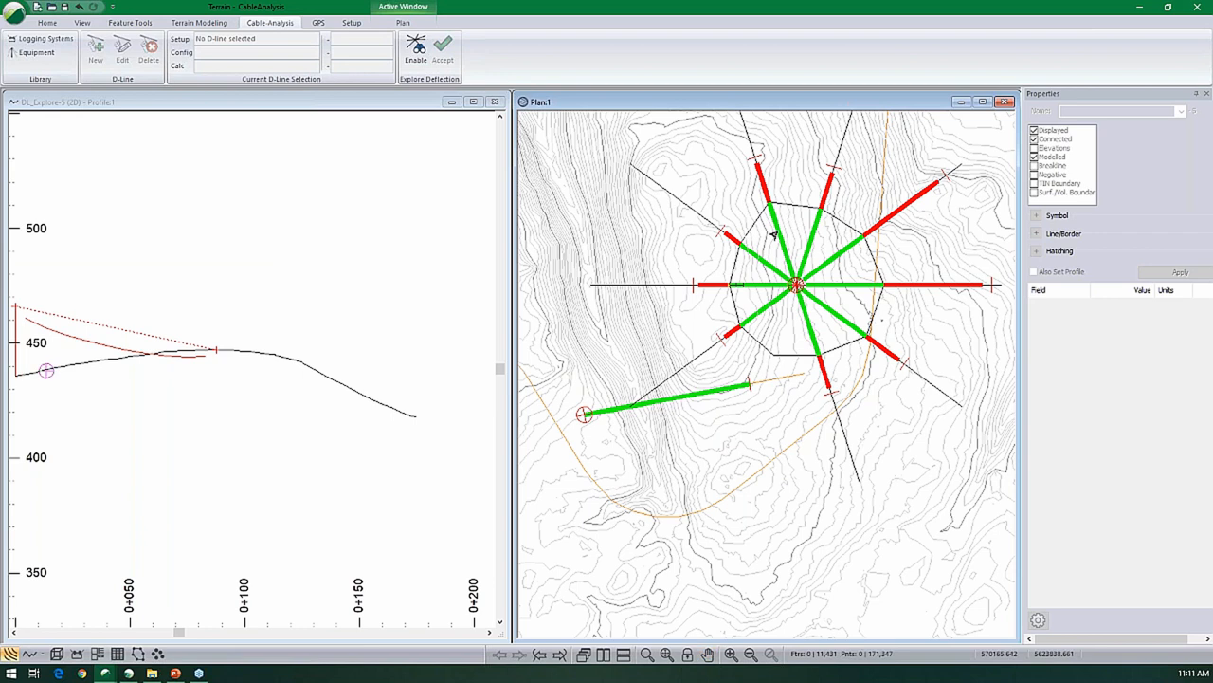
click(775, 234)
click(809, 252)
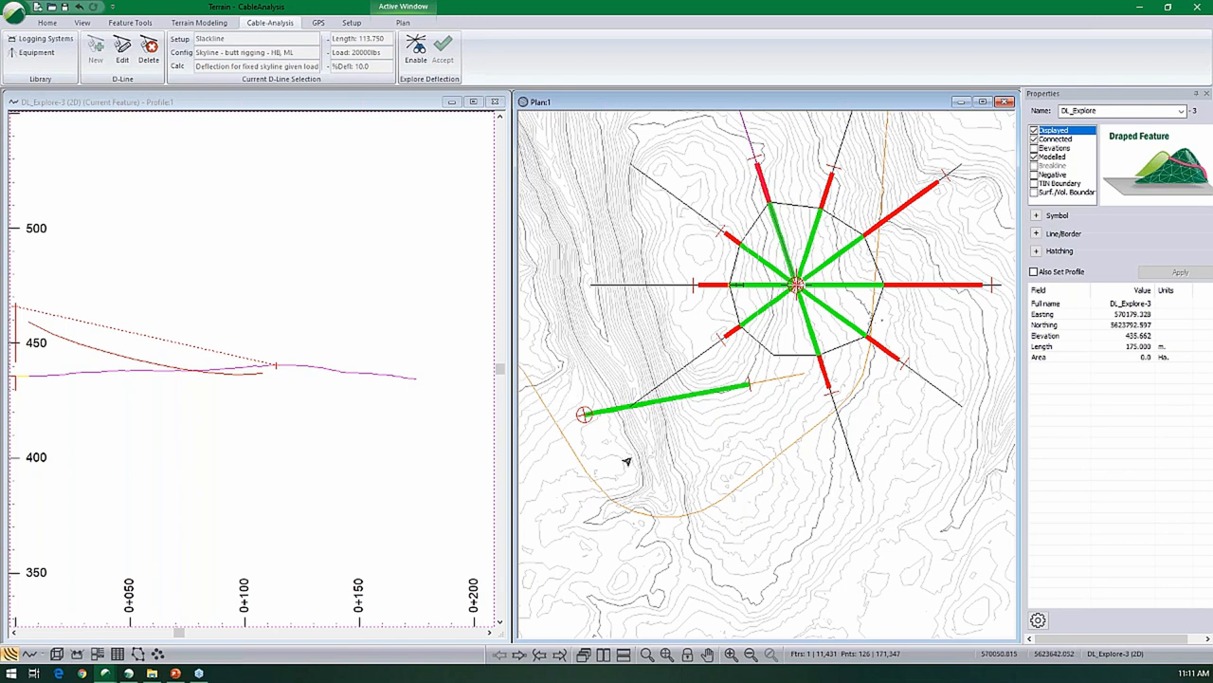
- Open a cable data window displaying Skyline HS T, Skyline TS T, Mainline T, Haulback T and Car Clear for the current D-line
click(77, 654)
right_click(200, 465)
click(256, 553)
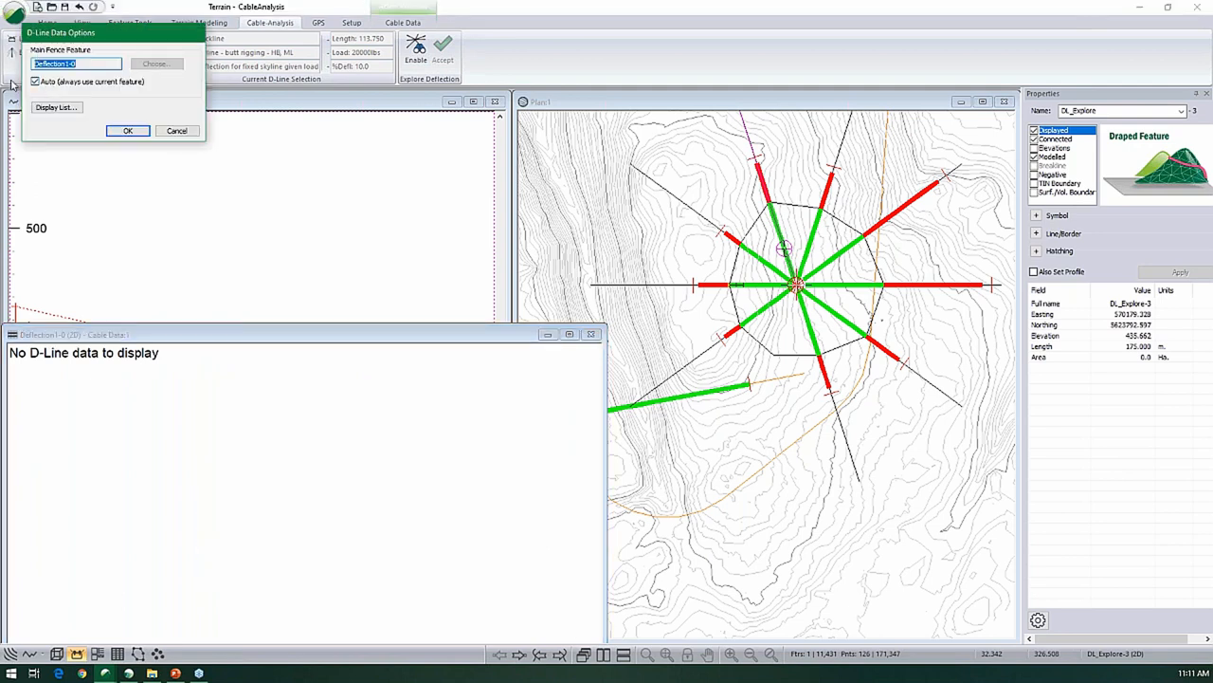
click(54, 109)
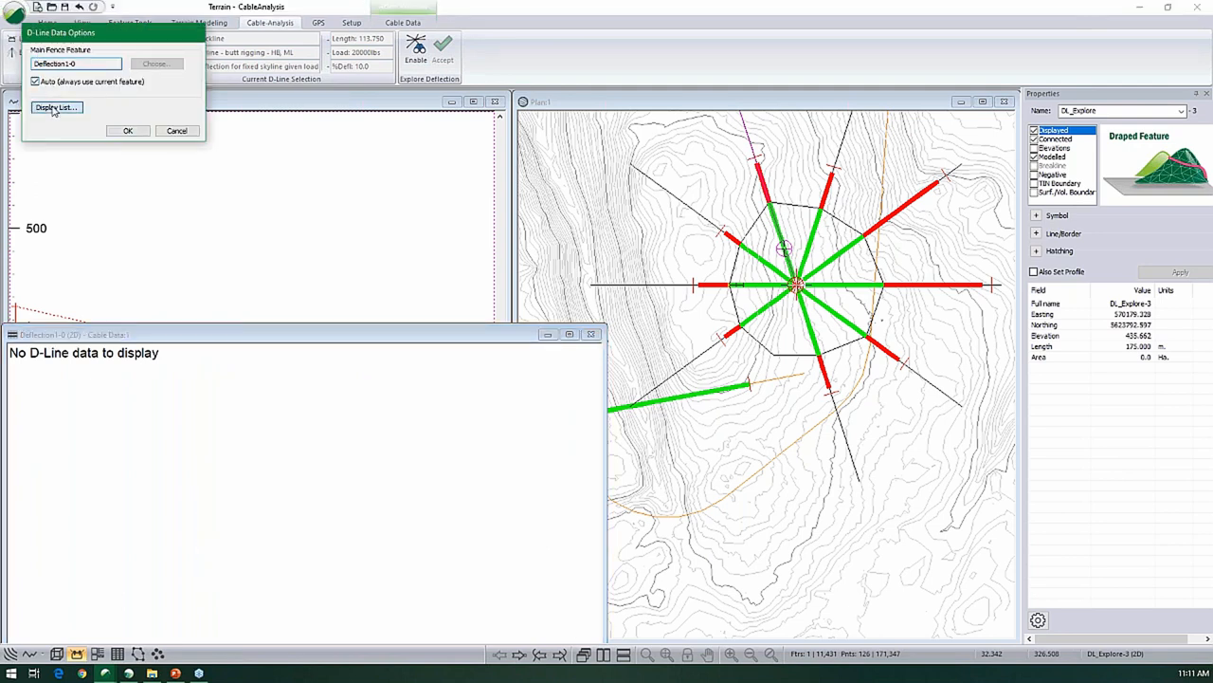
double_click(64, 73)
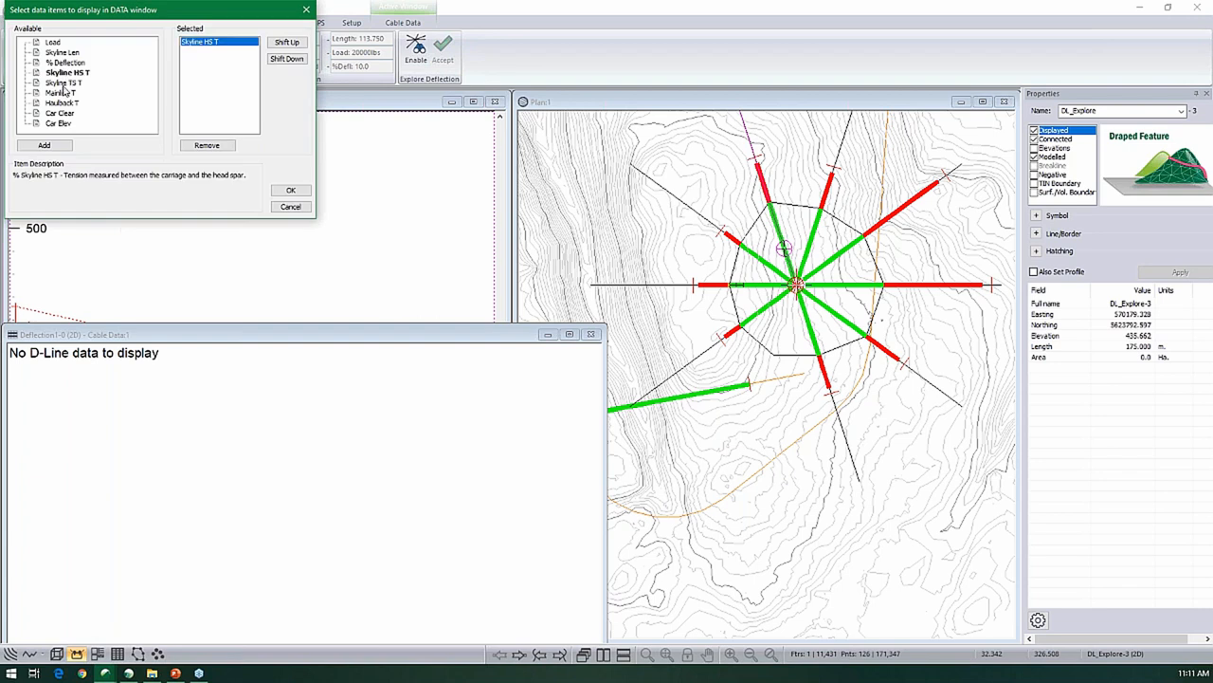
double_click(64, 83)
double_click(62, 93)
double_click(59, 103)
double_click(59, 112)
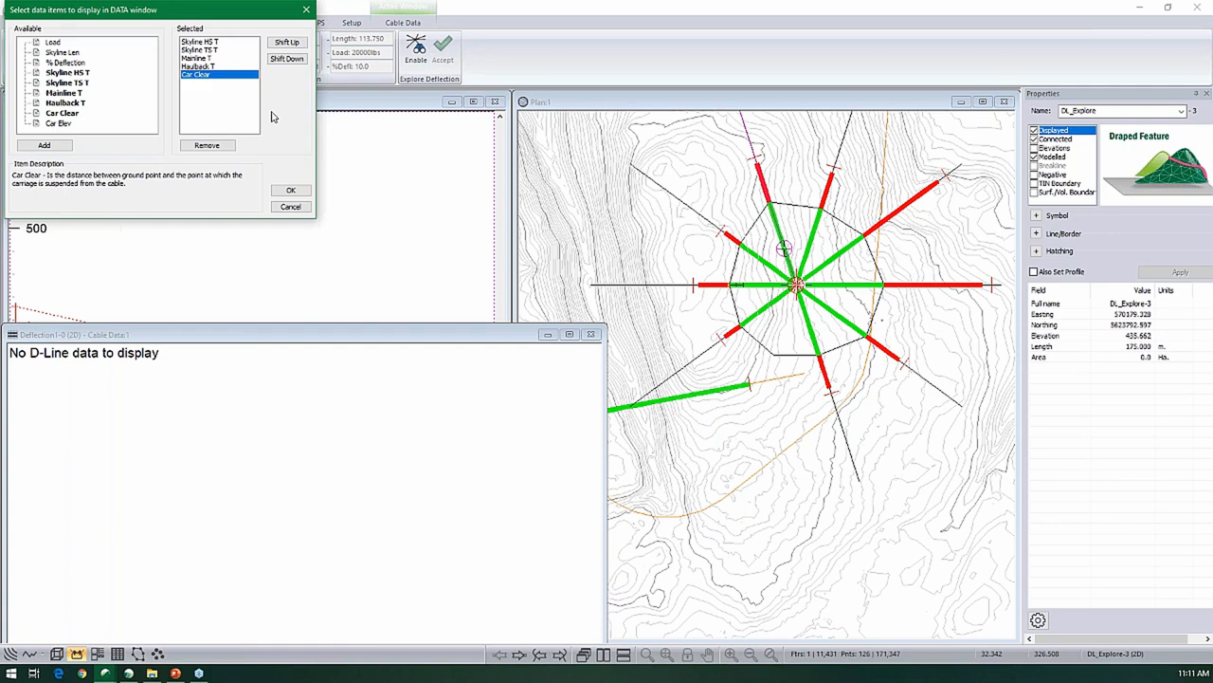
click(290, 189)
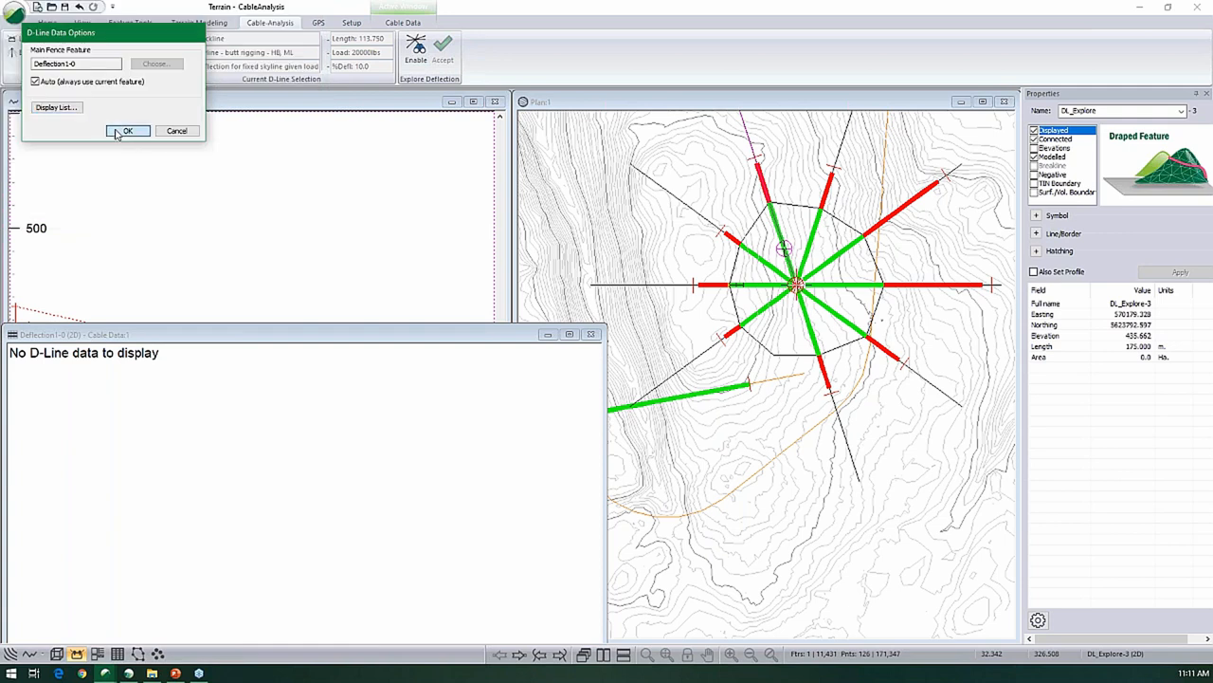
click(116, 133)
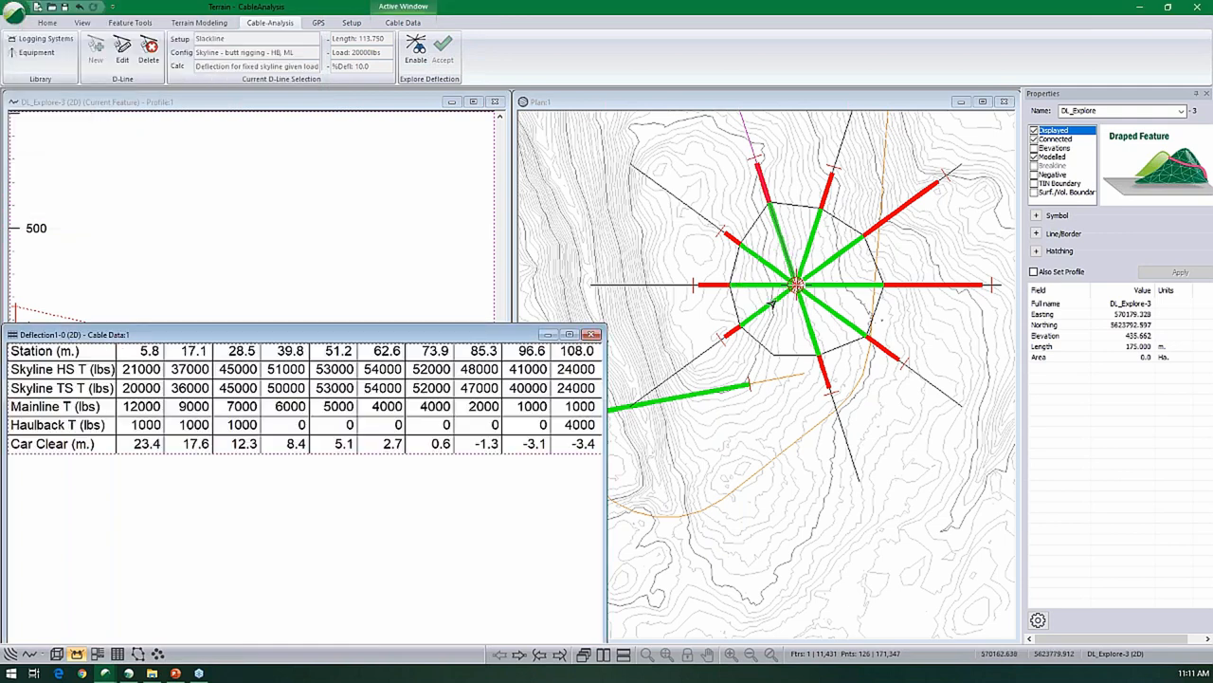
- Select the west-southwest radial line DL_Explore-6 and review its deflection profile and cable data
click(773, 302)
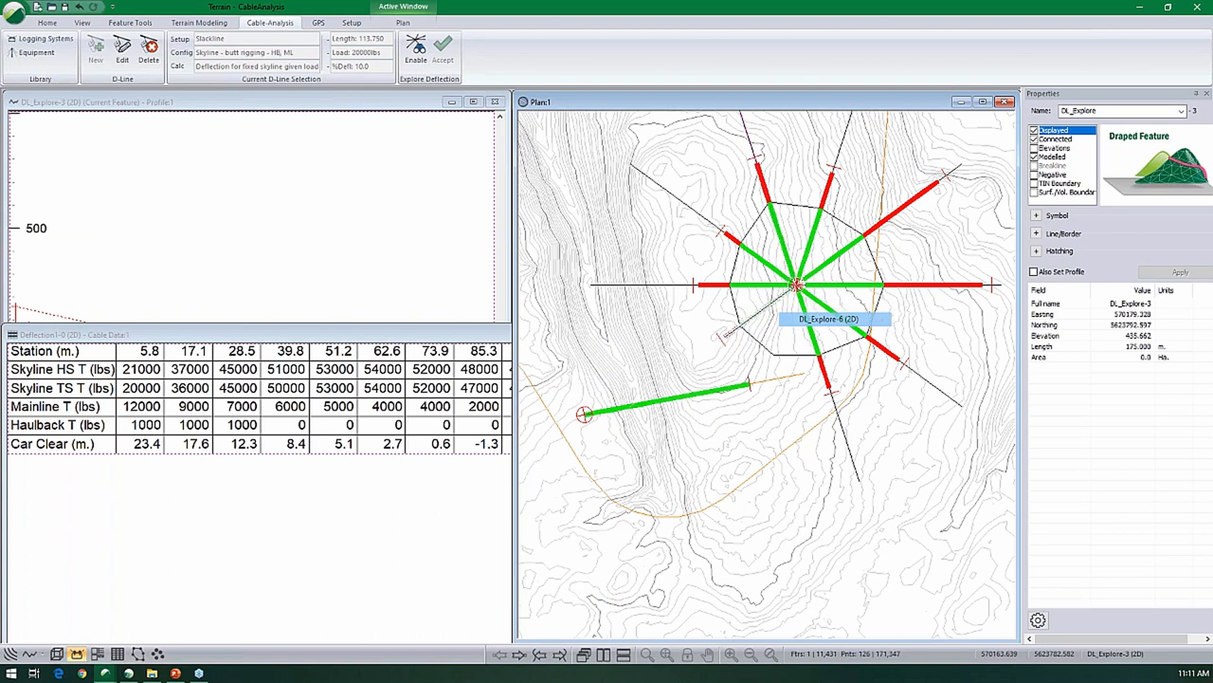
click(264, 285)
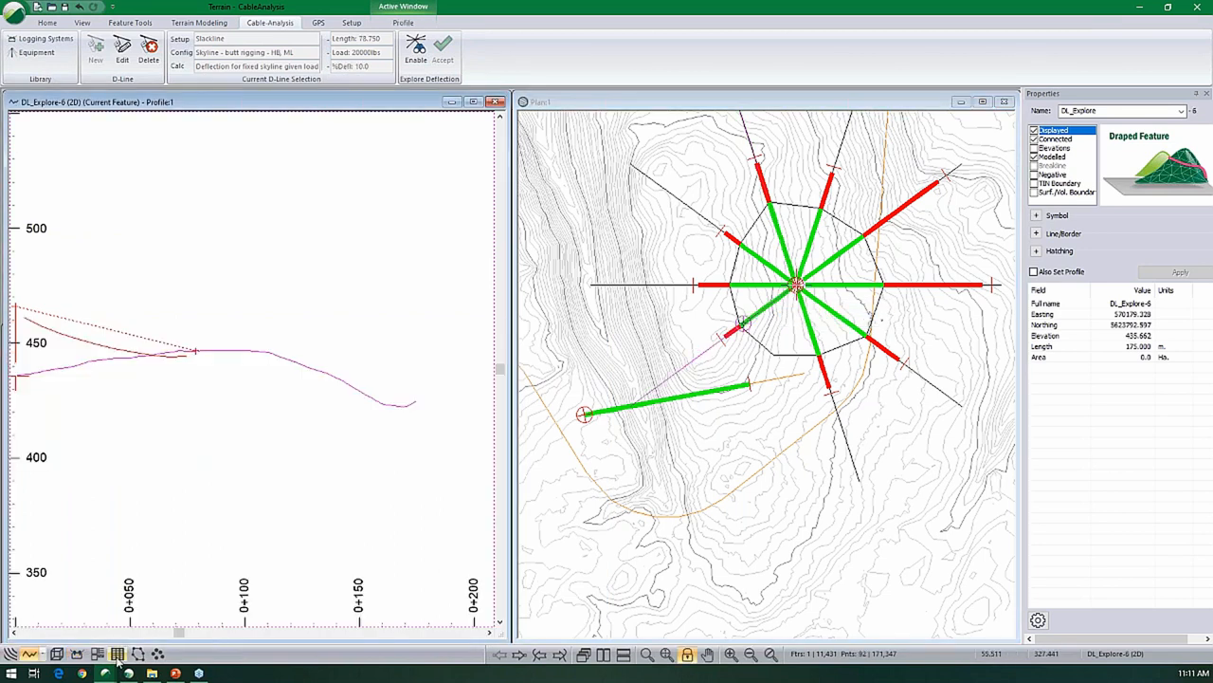
click(77, 653)
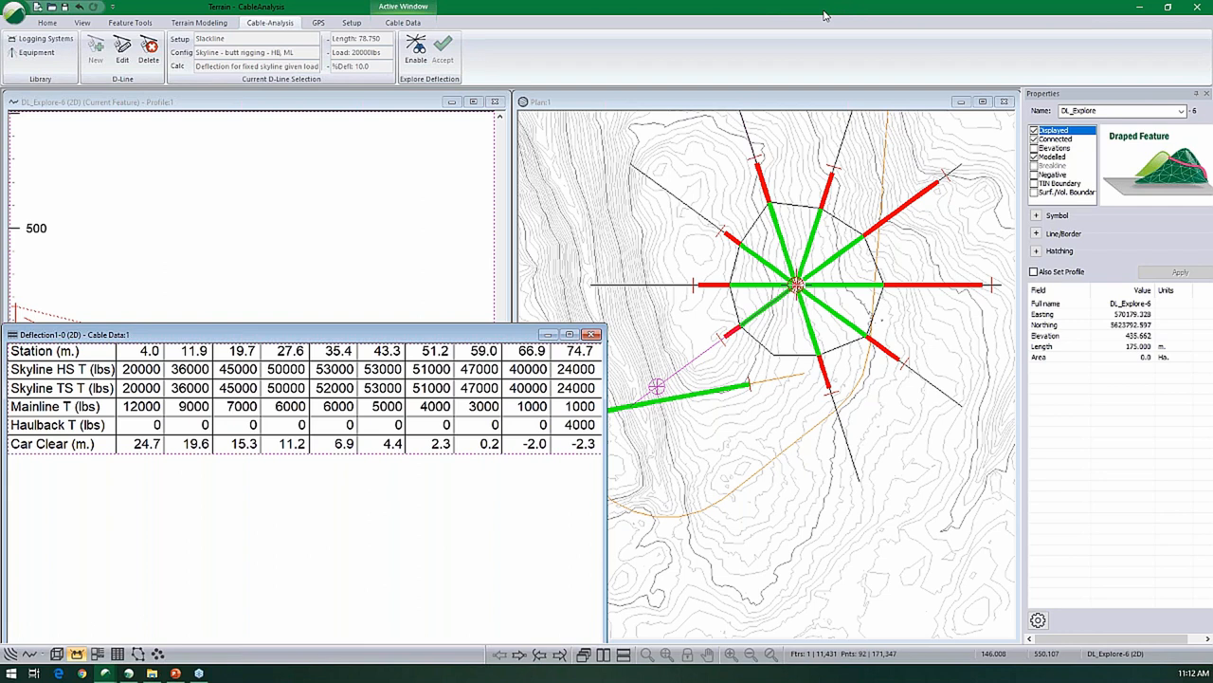
- Switch to the NorthVanCountours project and examine the live GPS position over the imagery
click(1147, 8)
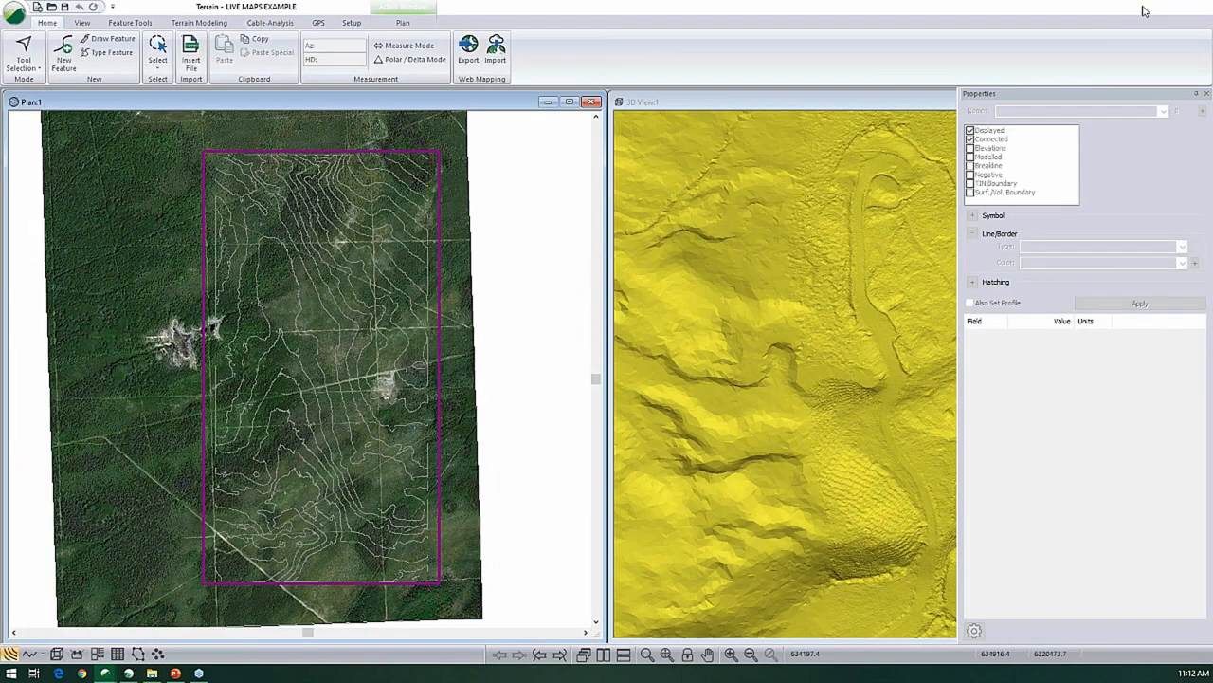
click(1143, 11)
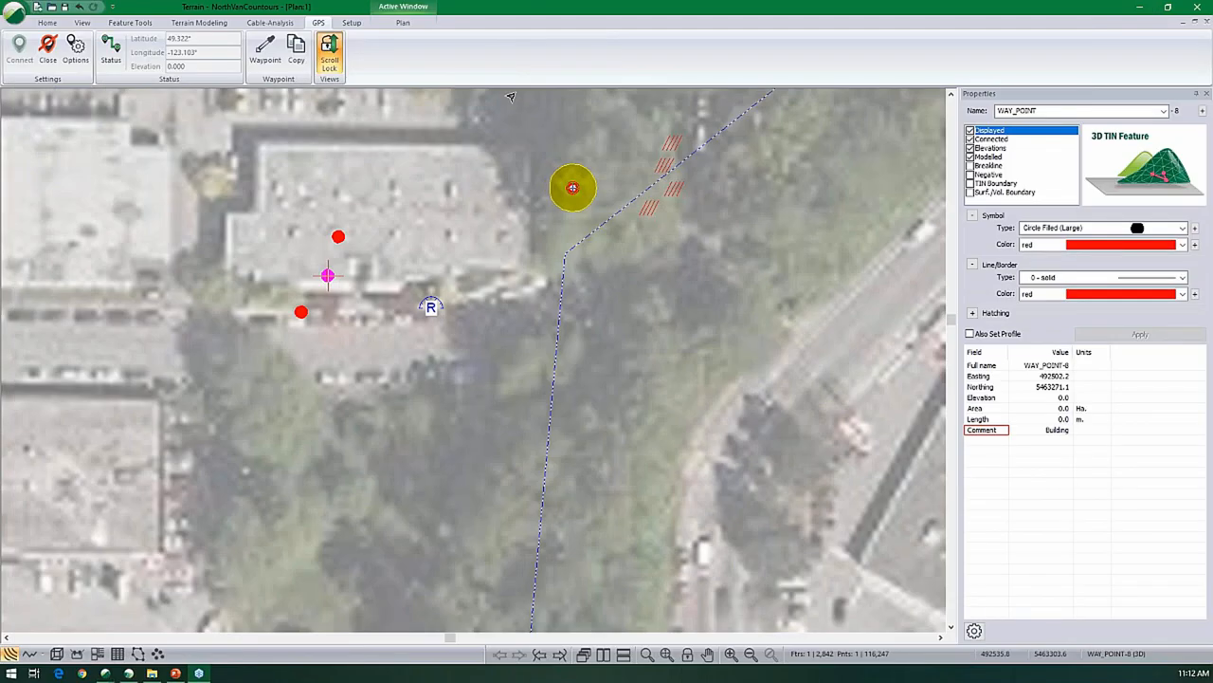
scroll(484, 173, down, 1)
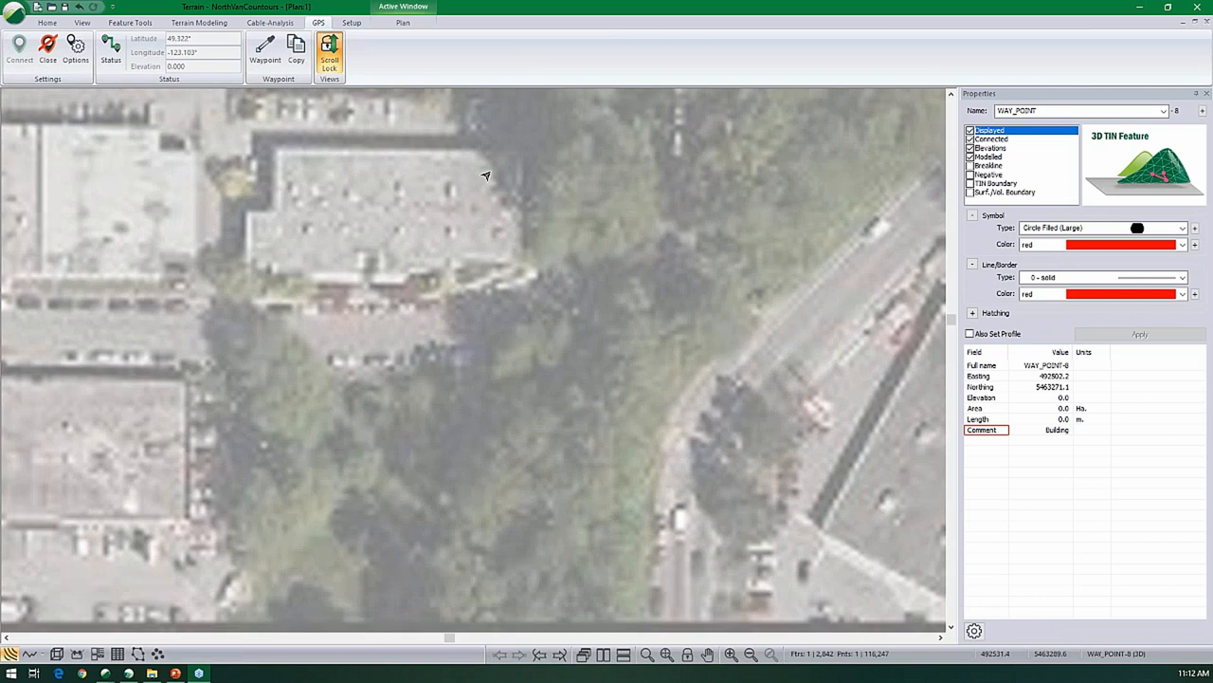
scroll(481, 166, down, 1)
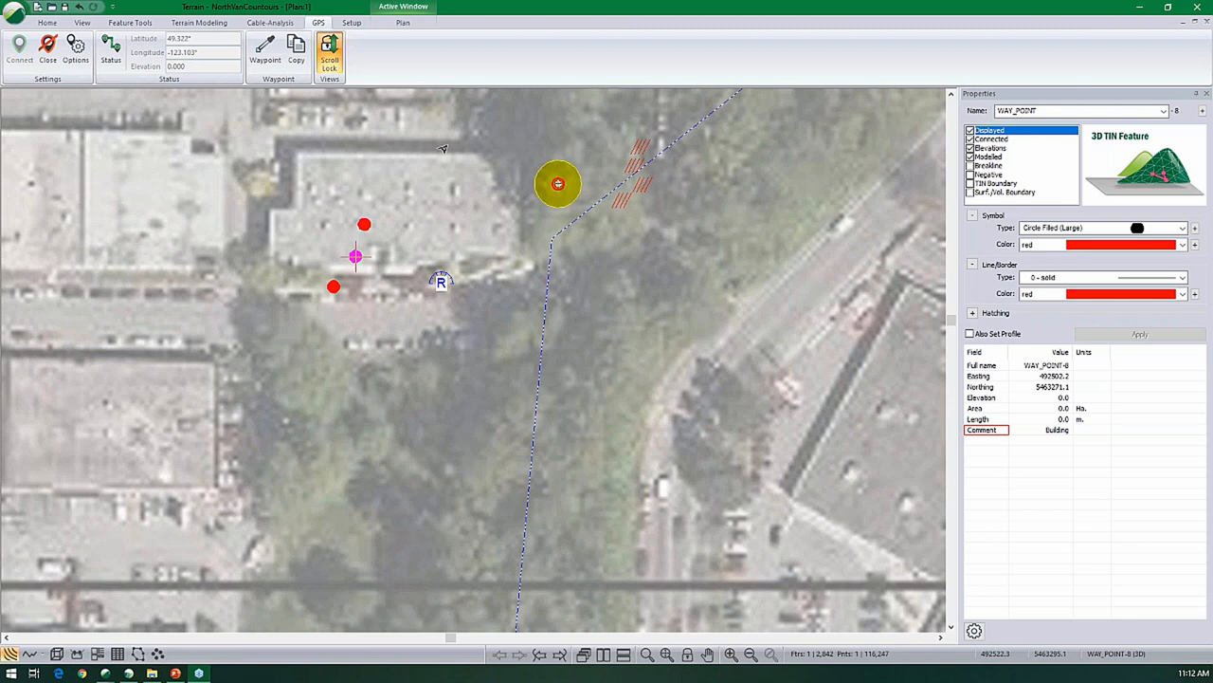
- Record a GPS waypoint with the comment REALLY AWESOME LOCATION and GPS elevation enabled
click(267, 47)
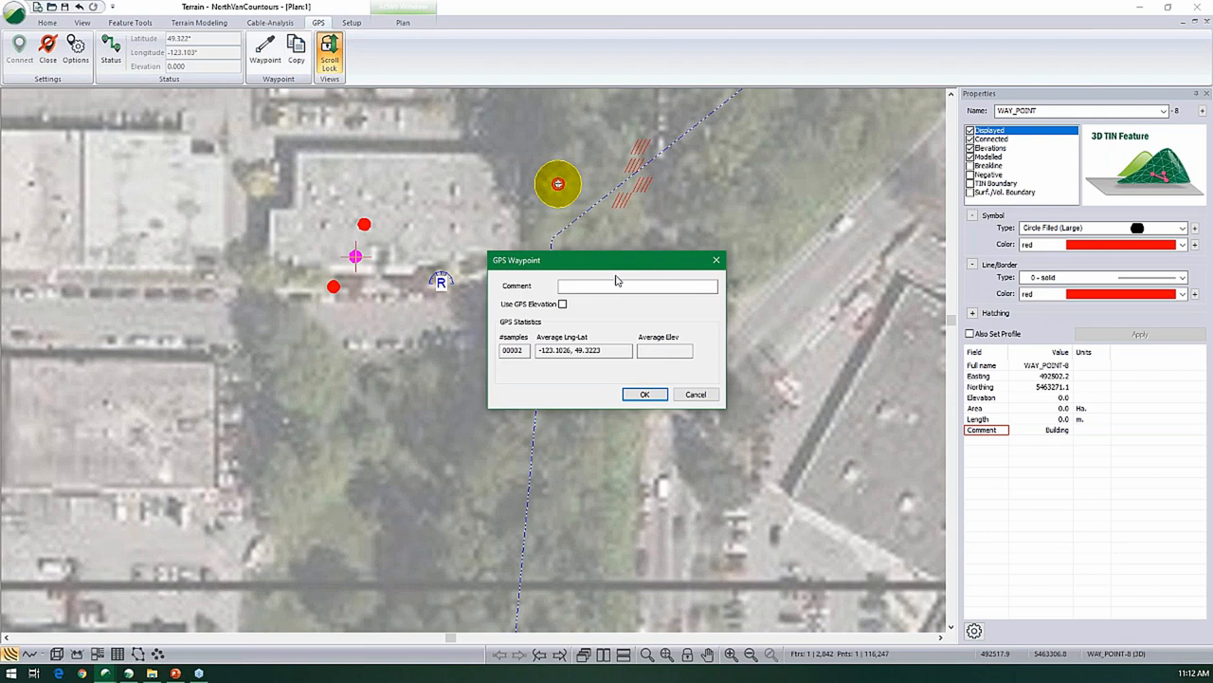
click(621, 285)
text(REALLY )
text(AVE)
key(BackSpace)
key(BackSpace)
text(AWESOME LOCATION)
click(563, 304)
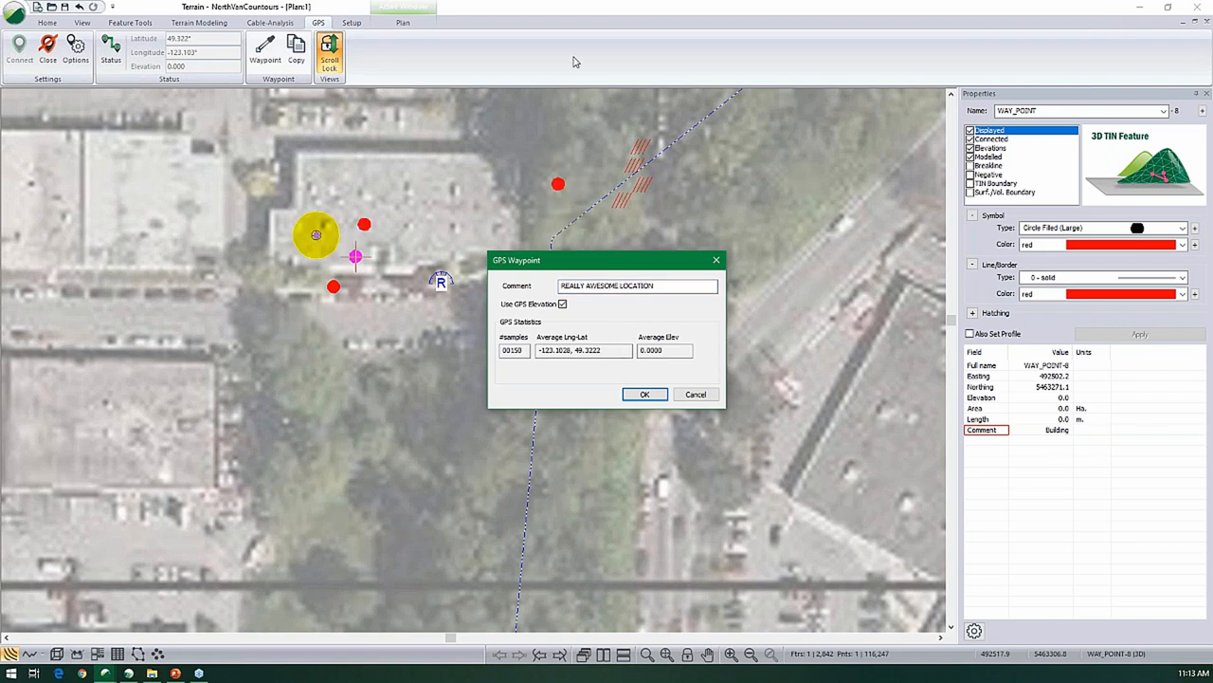
click(644, 394)
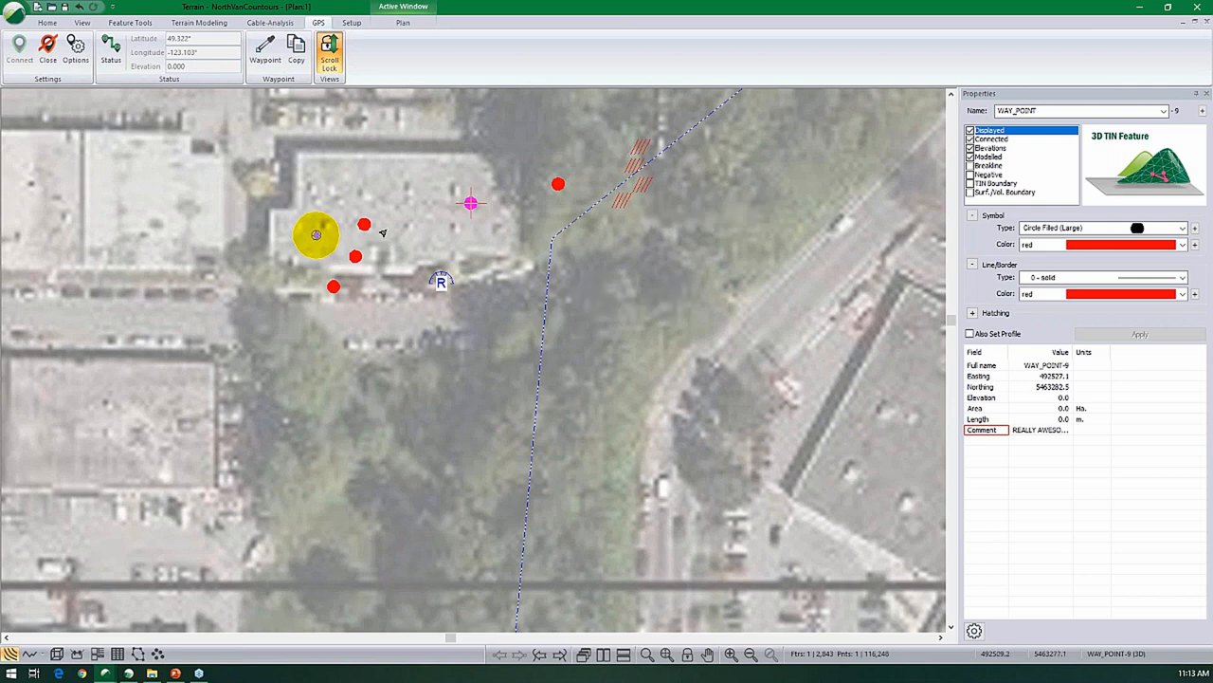
- Look through the symbol types available for the new waypoint
click(1182, 228)
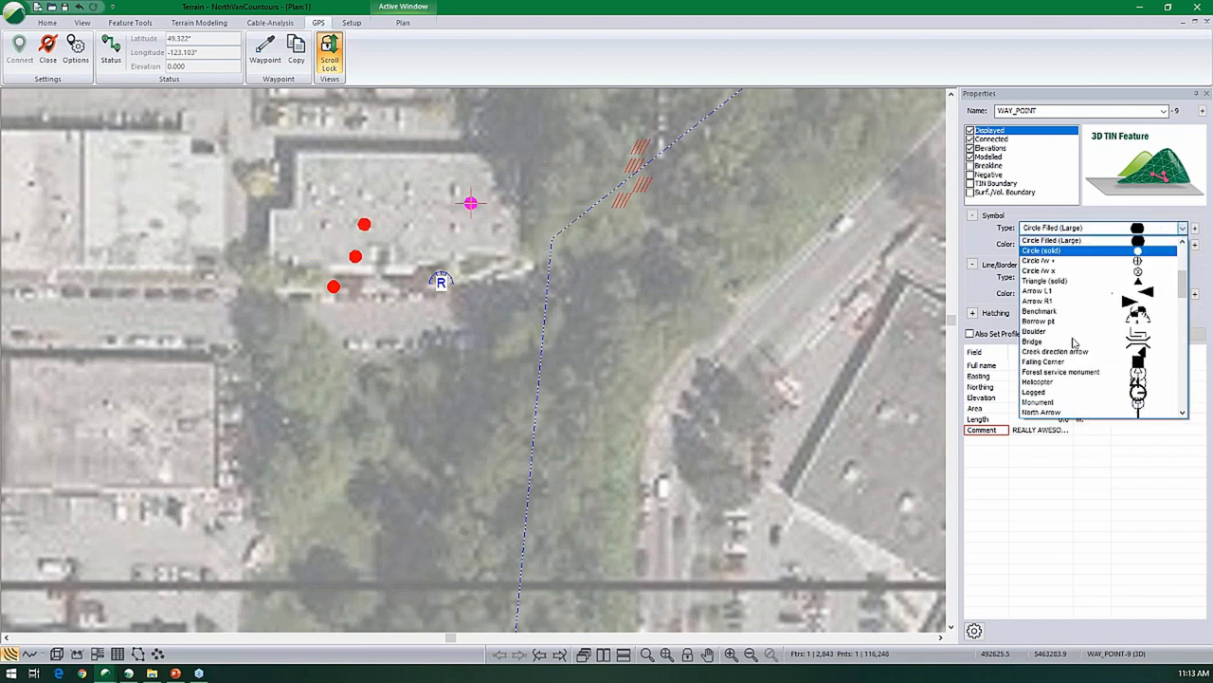
click(639, 57)
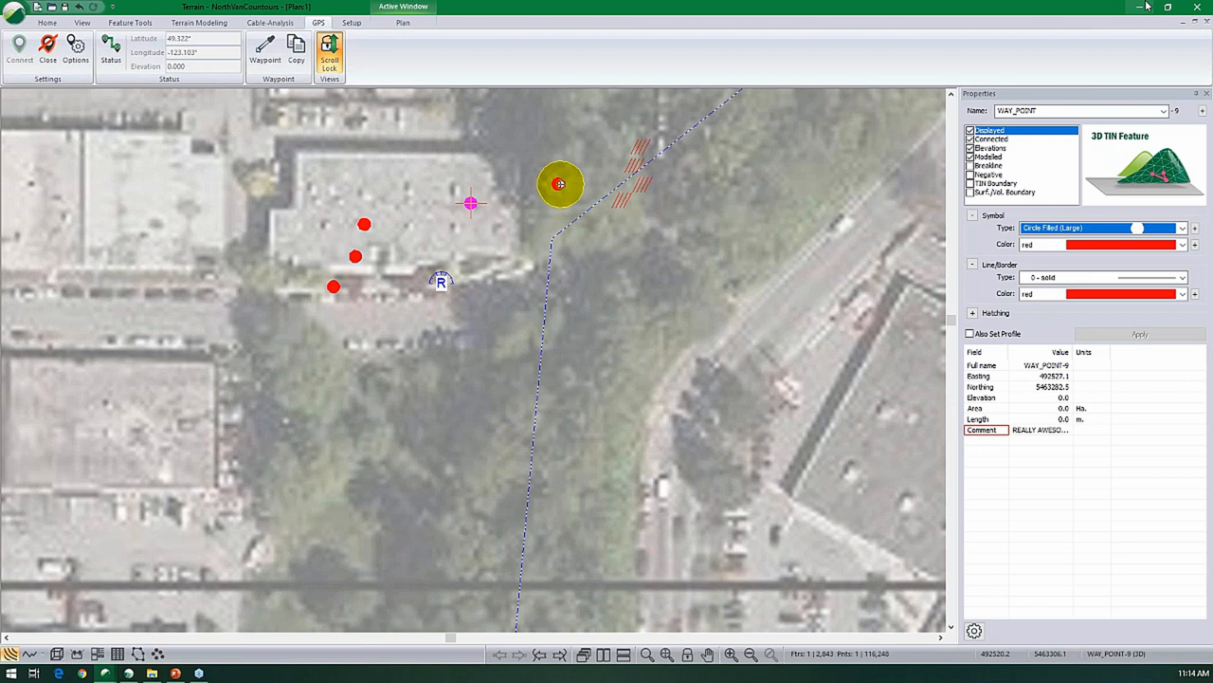
- Switch to the GPS NORTH VAN design in Location and follow the GPS position in the plan, section and profile
click(1147, 6)
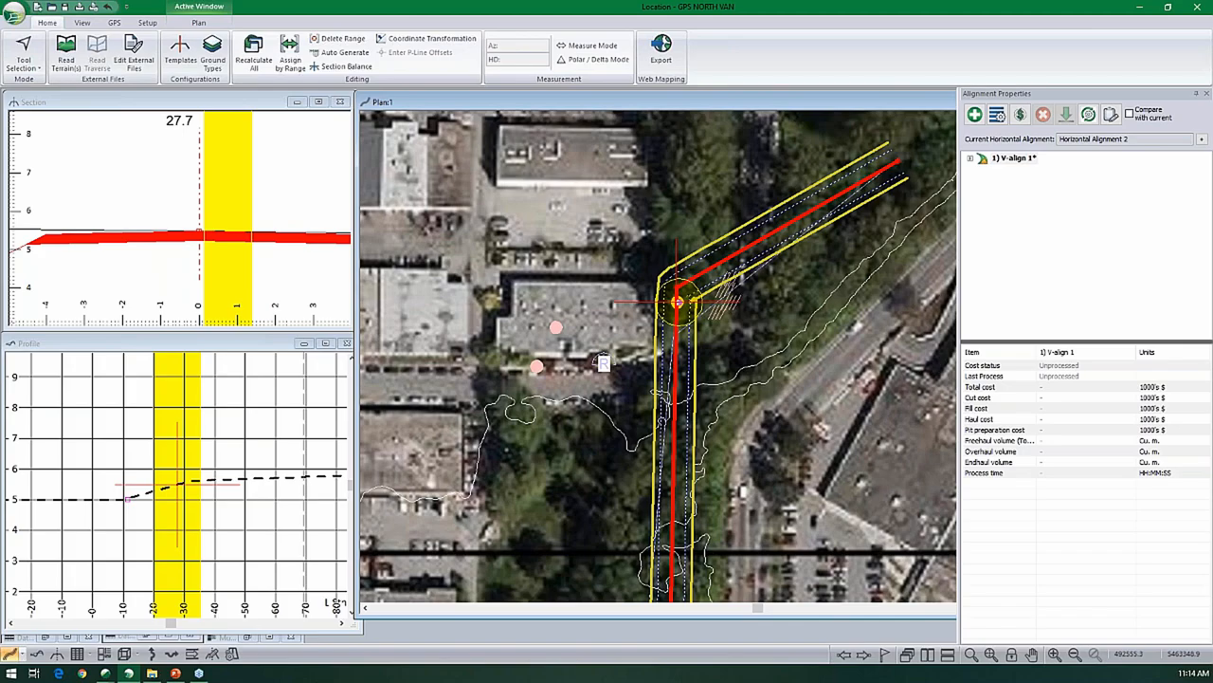
mouse_move(637, 126)
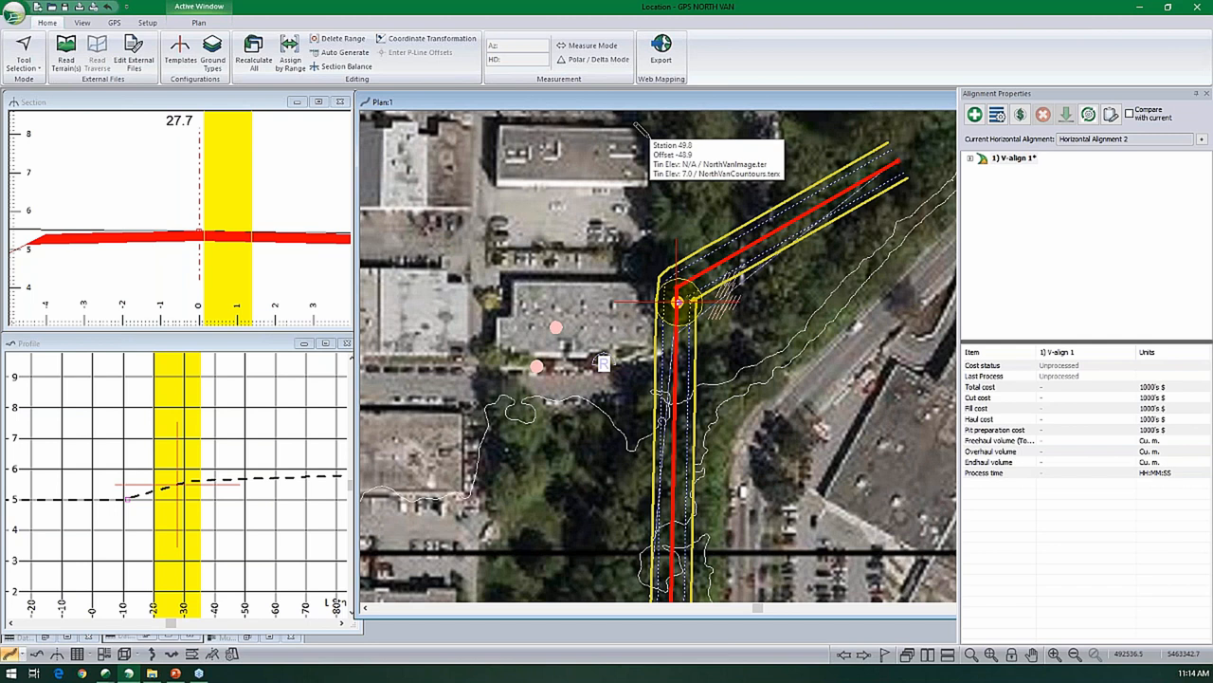
click(675, 339)
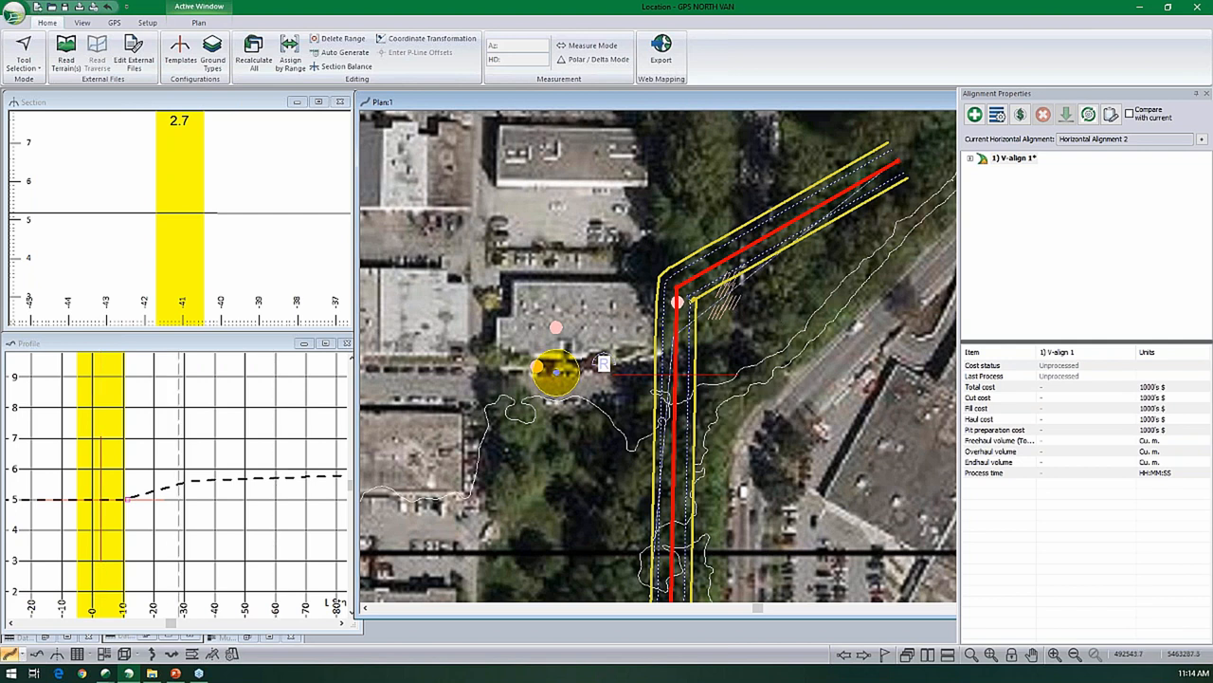
mouse_move(551, 372)
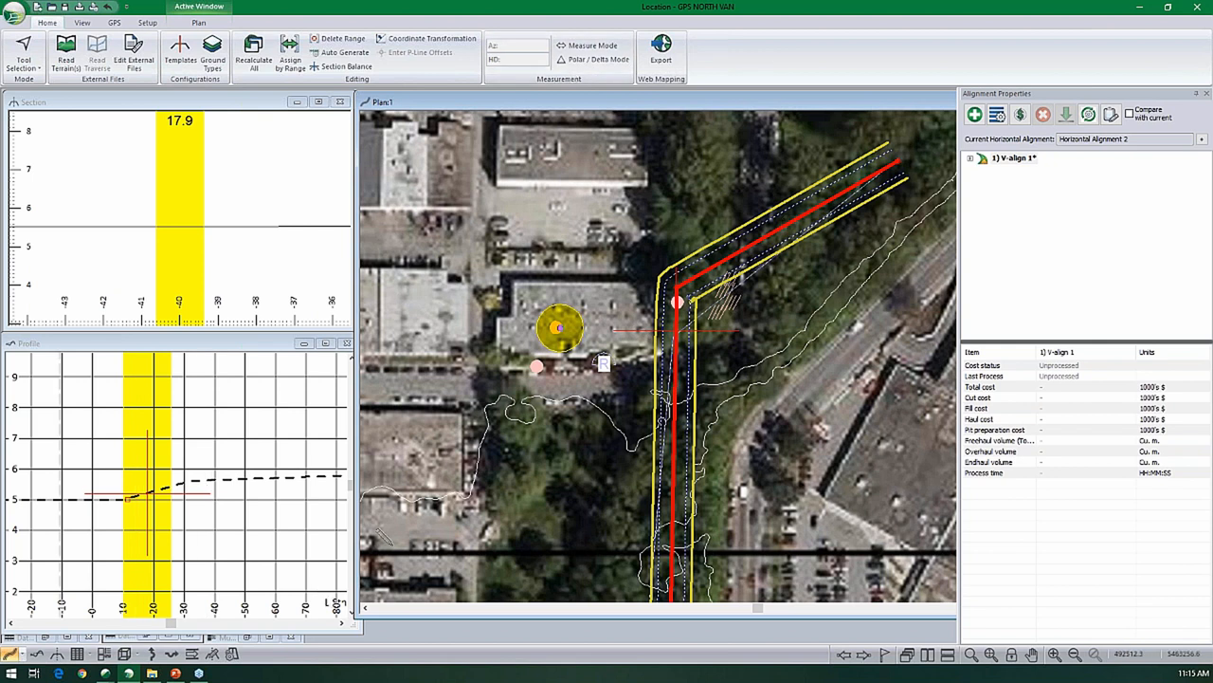
click(559, 327)
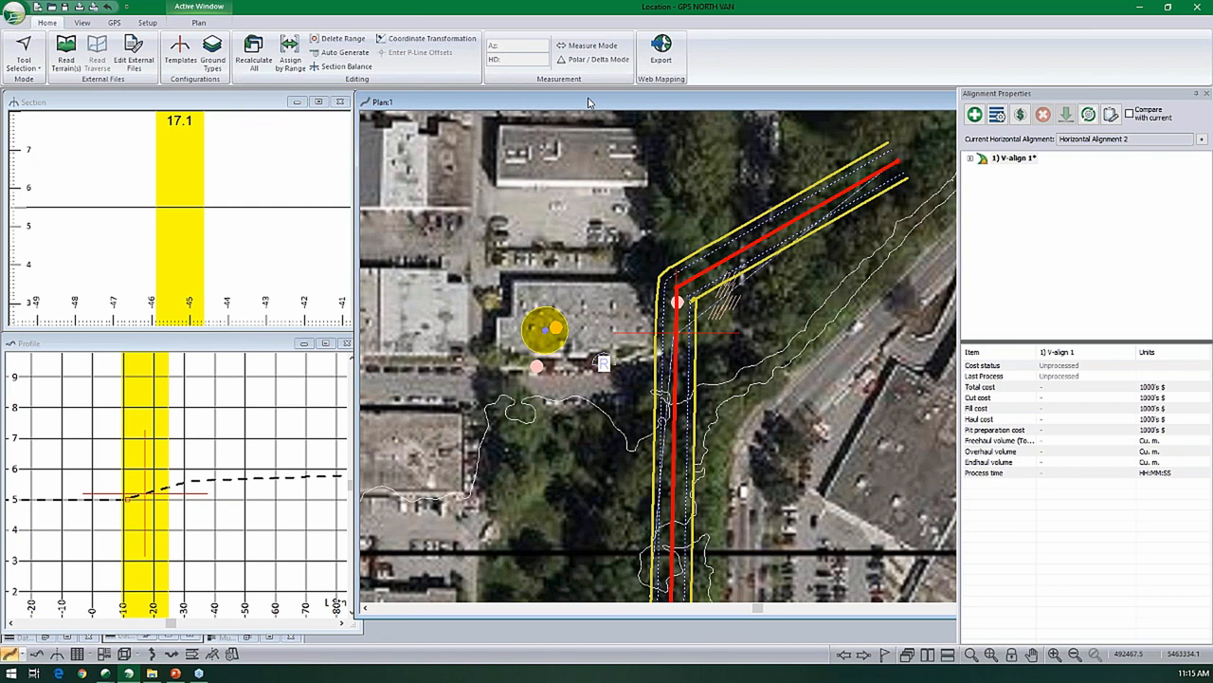
click(677, 303)
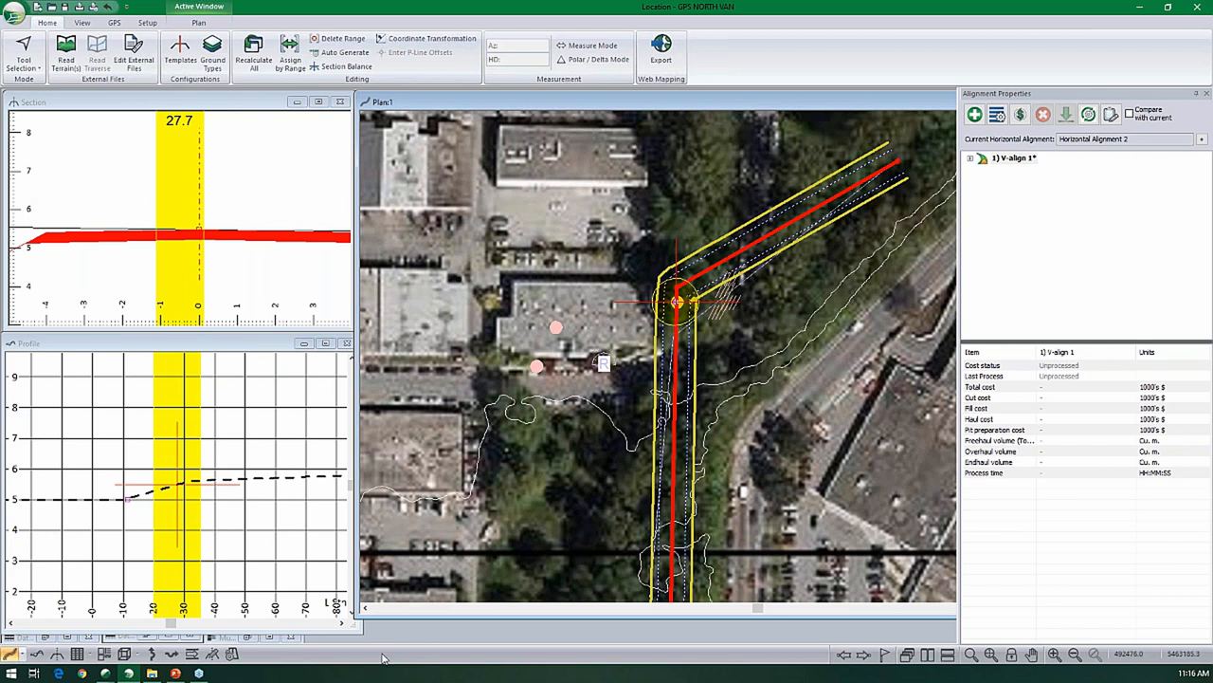
- Restore the minimised Multi-Plot window and enlarge it to fill the workspace
click(220, 638)
click(269, 638)
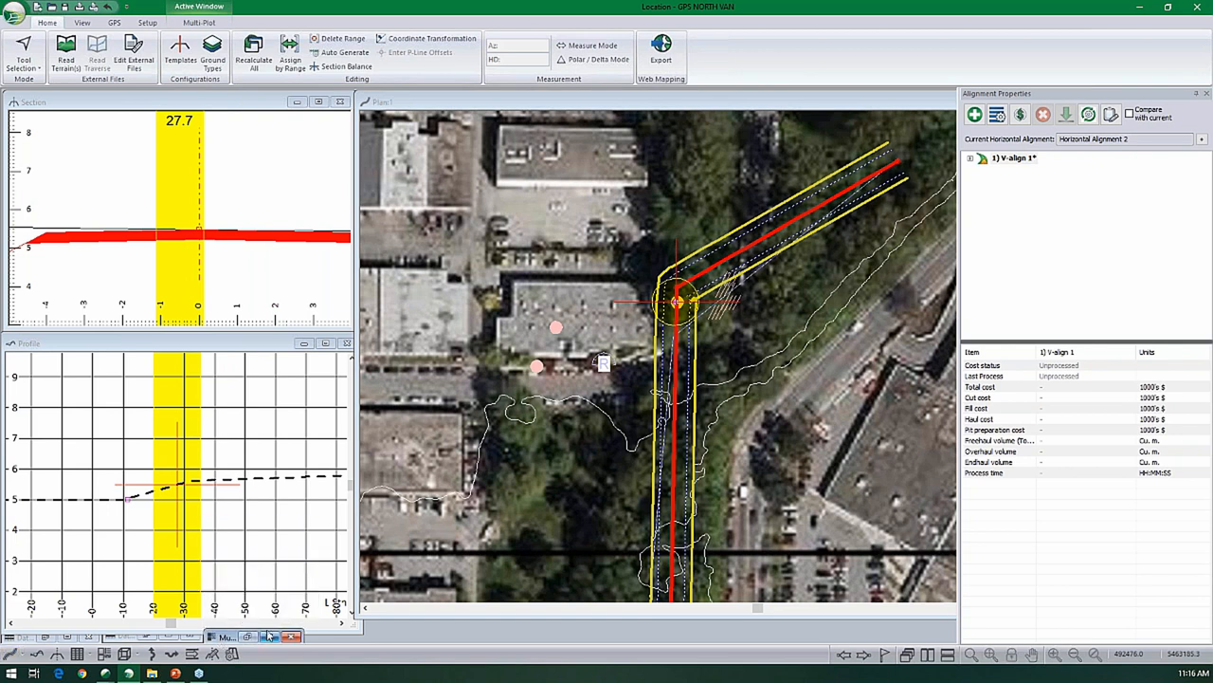
click(270, 638)
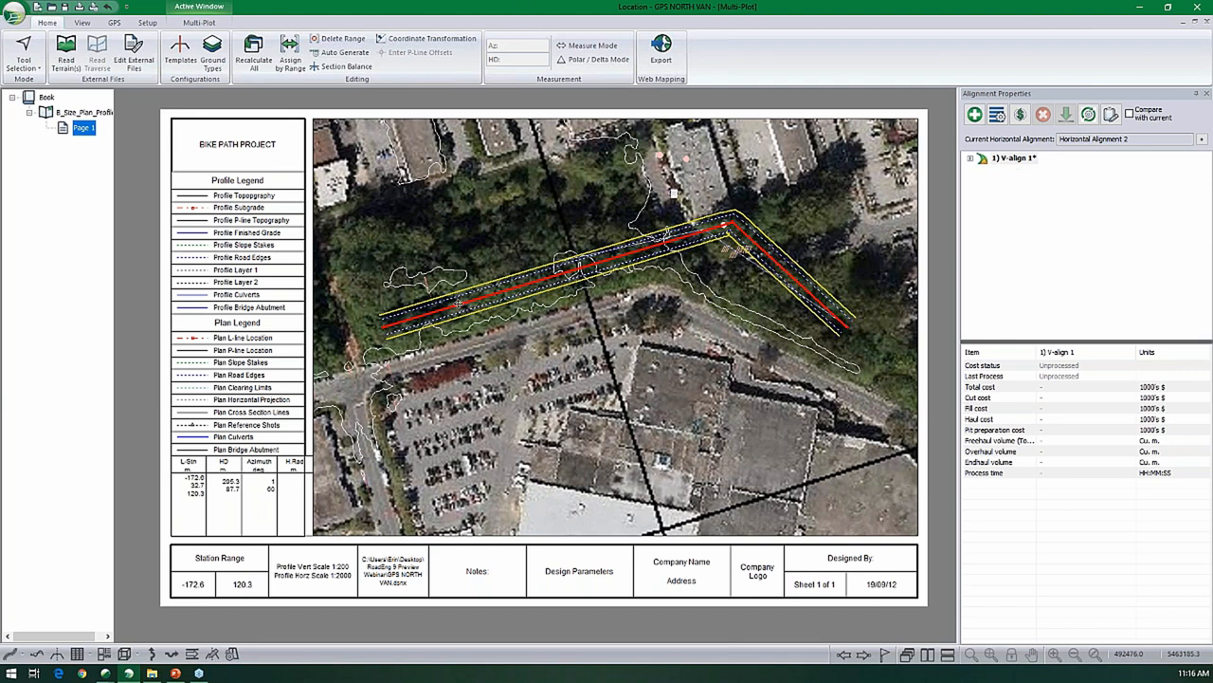
- Add the B_Size_Cross_Section chapter to the Multi-Plot book
click(209, 25)
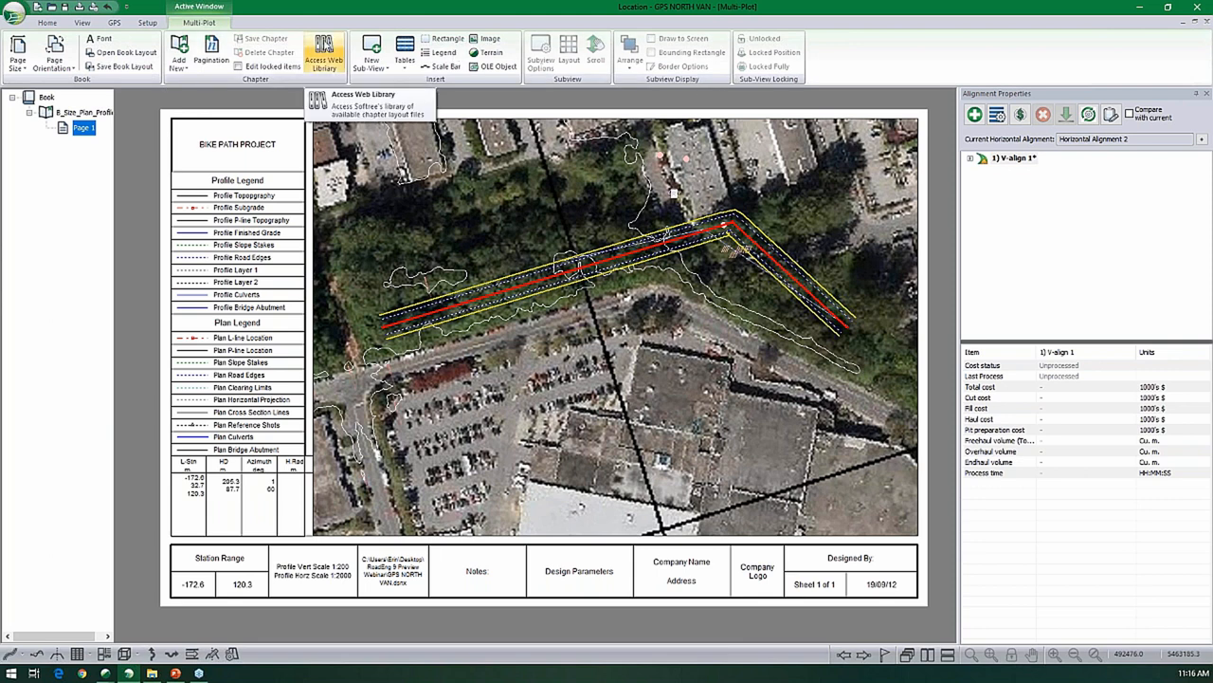
click(324, 52)
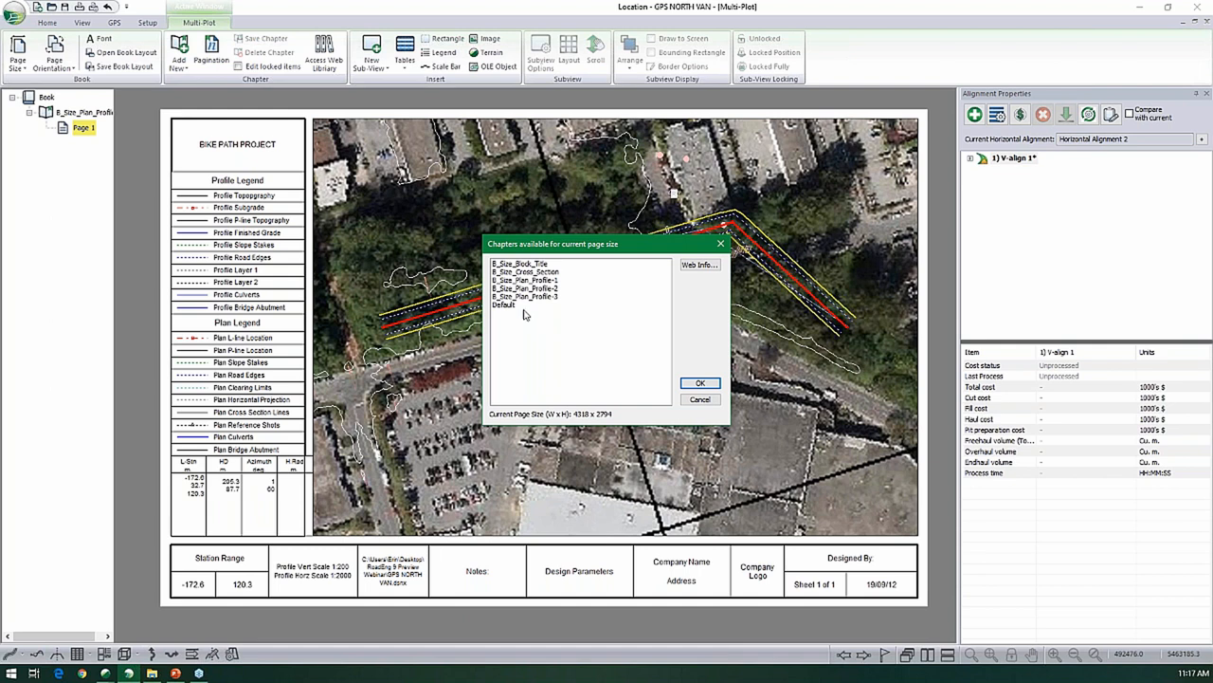
click(527, 273)
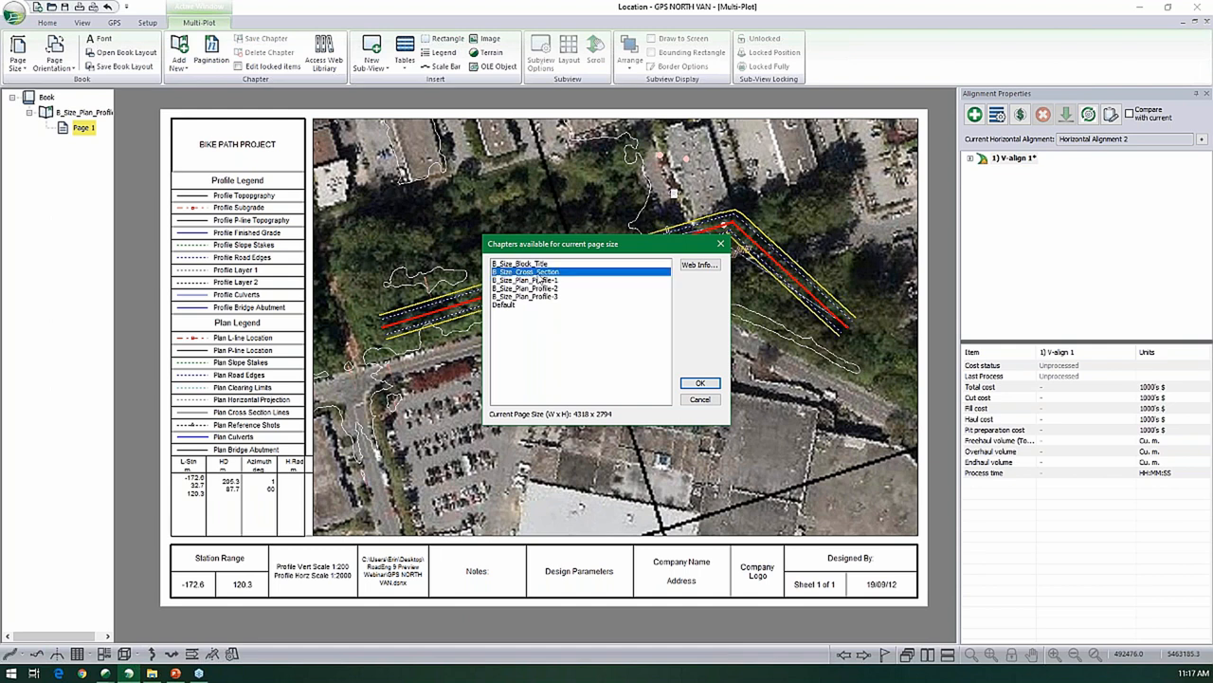
click(695, 383)
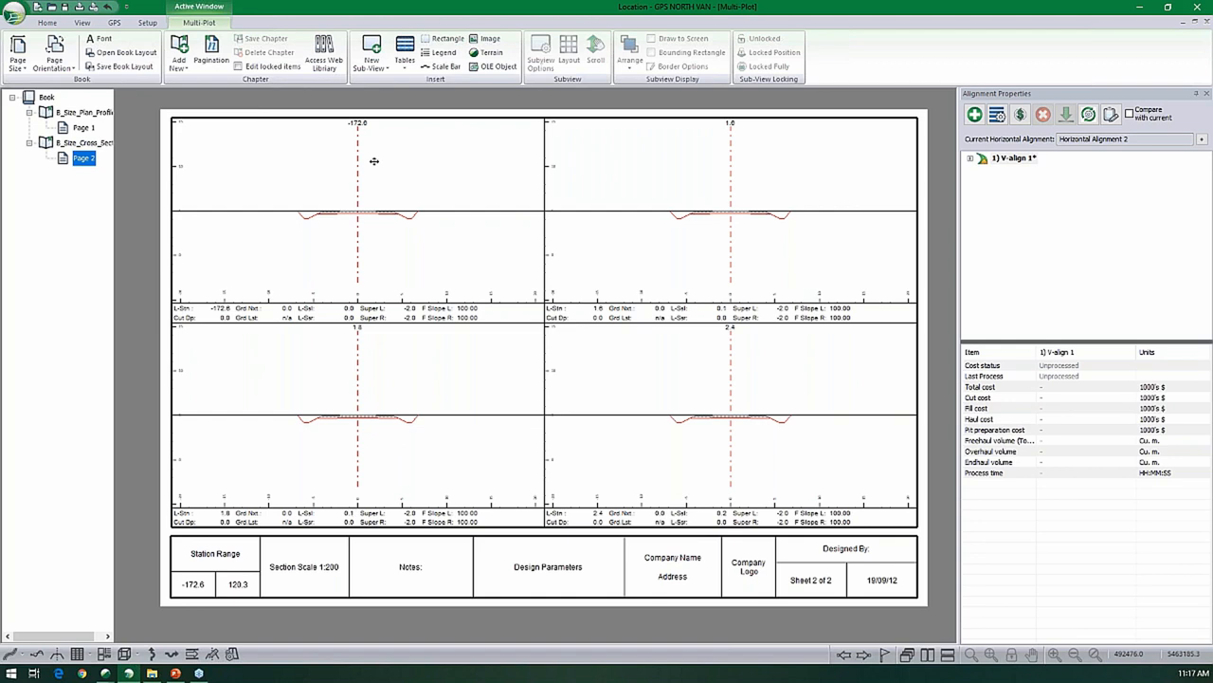
- Review the pagination options of the B_Size_Plan_Profile-1 chapter and the book's pagination start index
click(87, 115)
right_click(87, 114)
click(139, 217)
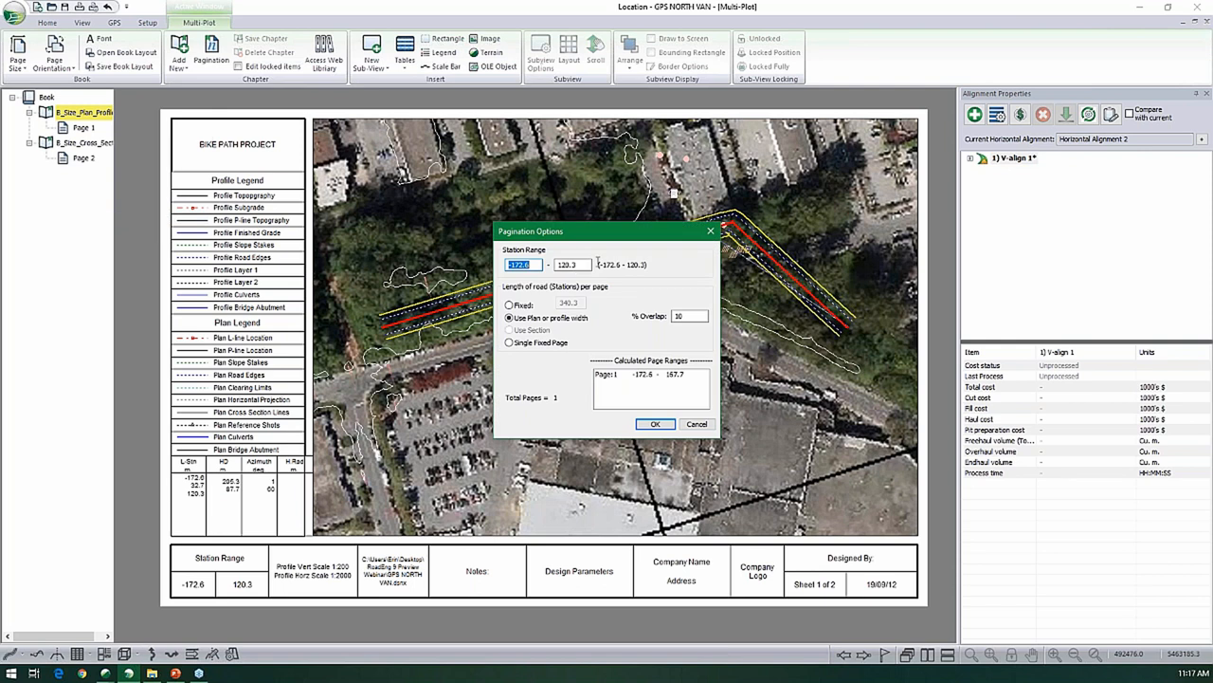
click(698, 425)
right_click(45, 98)
click(79, 148)
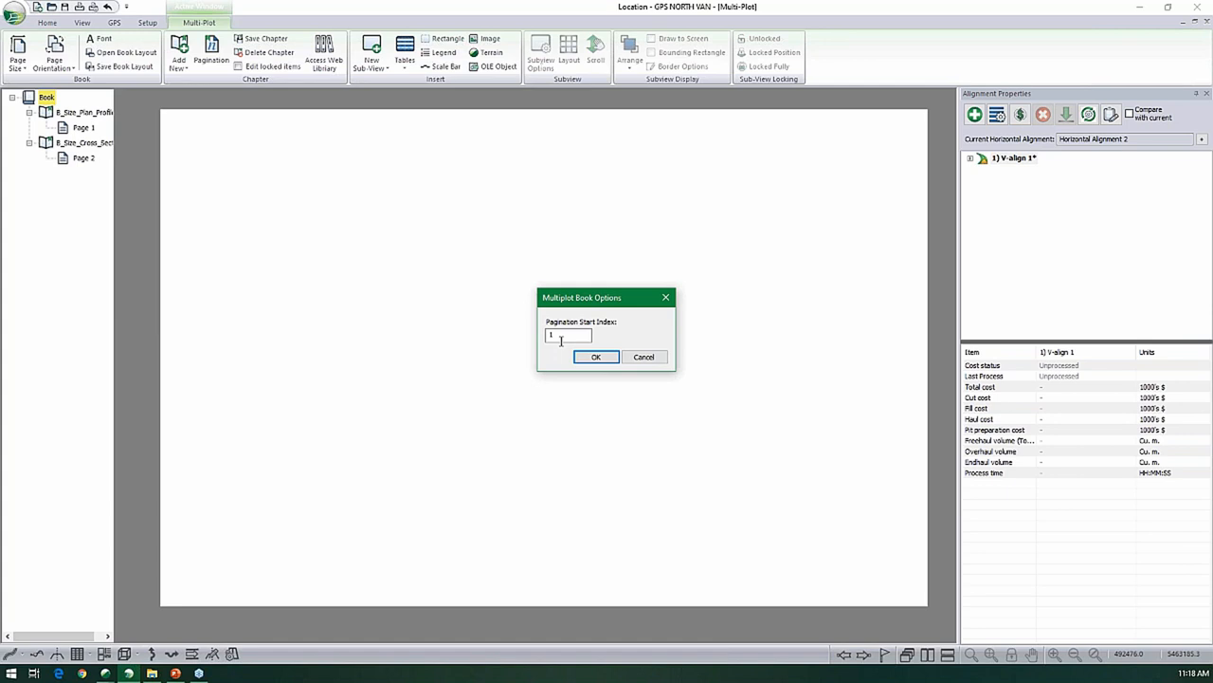
click(643, 356)
- Export the B_Size_Plan_Profile-1 chapter from Multi-Plot as an AVENZA zip file named GPS NORTH VAN in the RoadEng 9 Preview Webinar folder
click(98, 114)
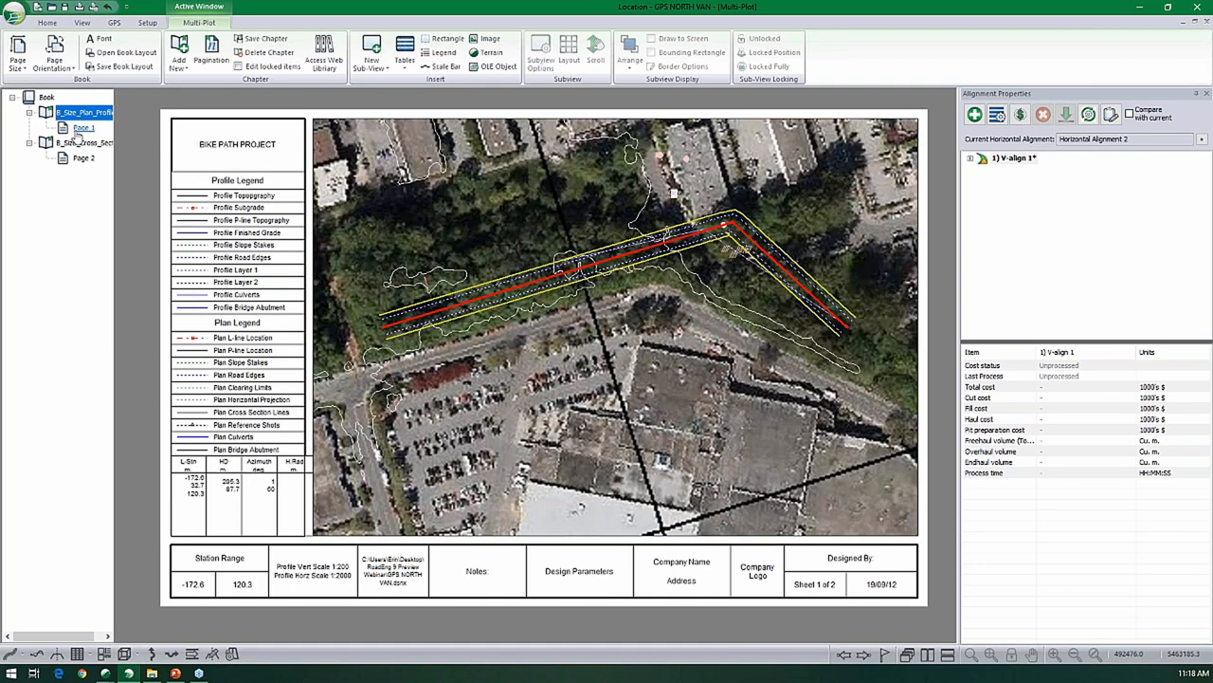
click(15, 16)
click(513, 338)
click(524, 463)
click(516, 561)
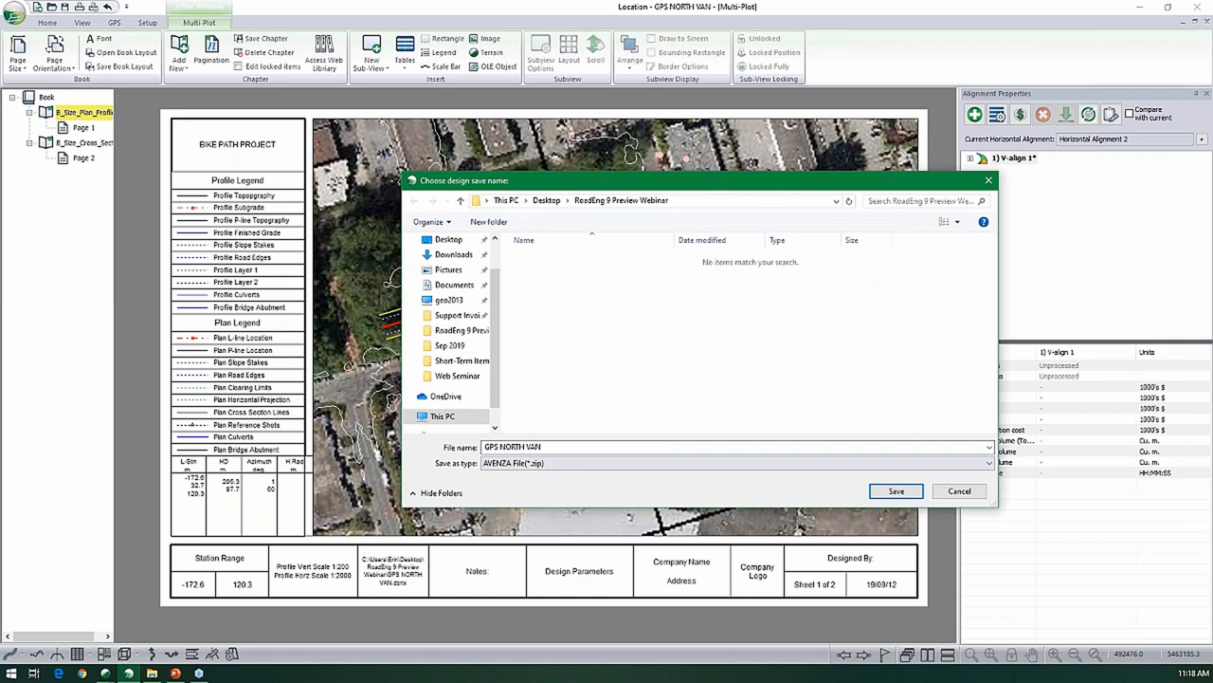
click(885, 494)
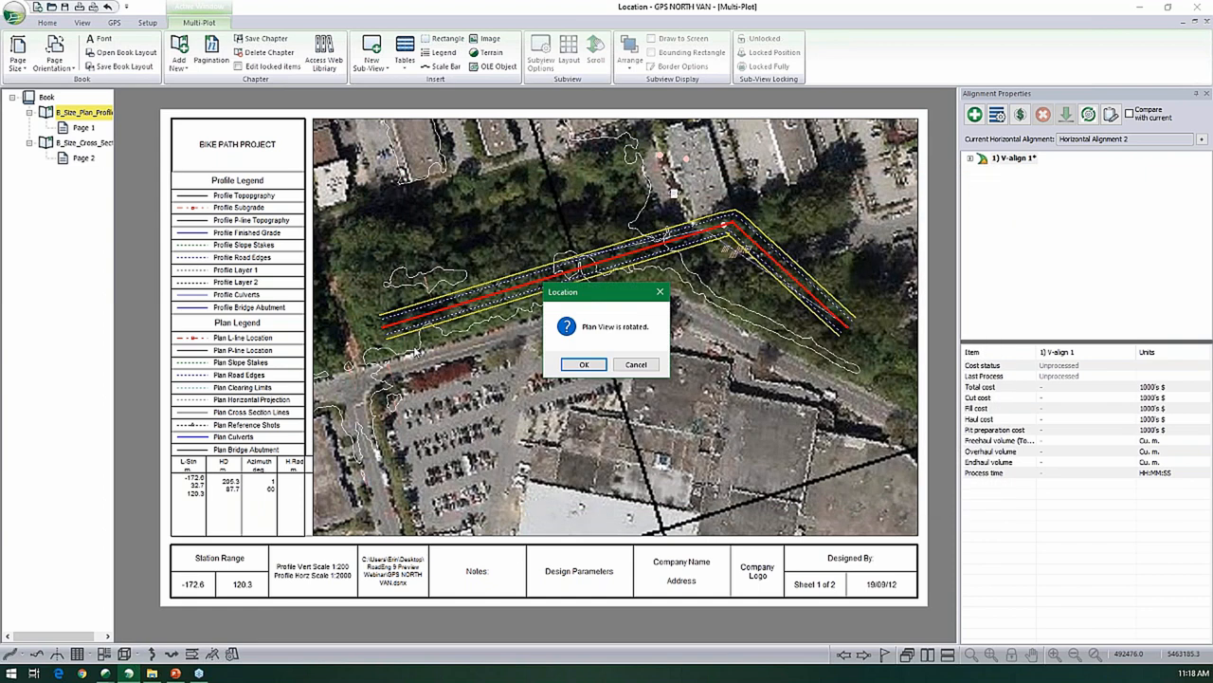
click(585, 366)
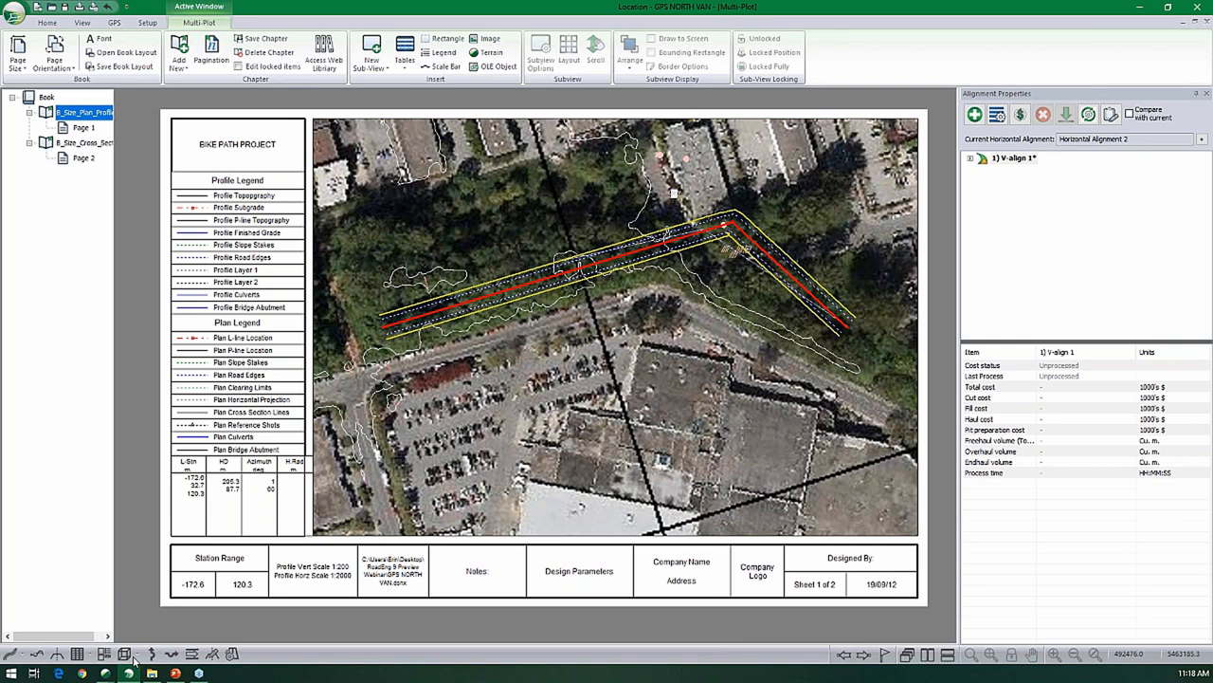
- Repeat the AVENZA zip export of GPS NORTH VAN and check the exported files in the RoadEng 9 Preview Webinar folder
click(14, 13)
click(550, 346)
click(519, 463)
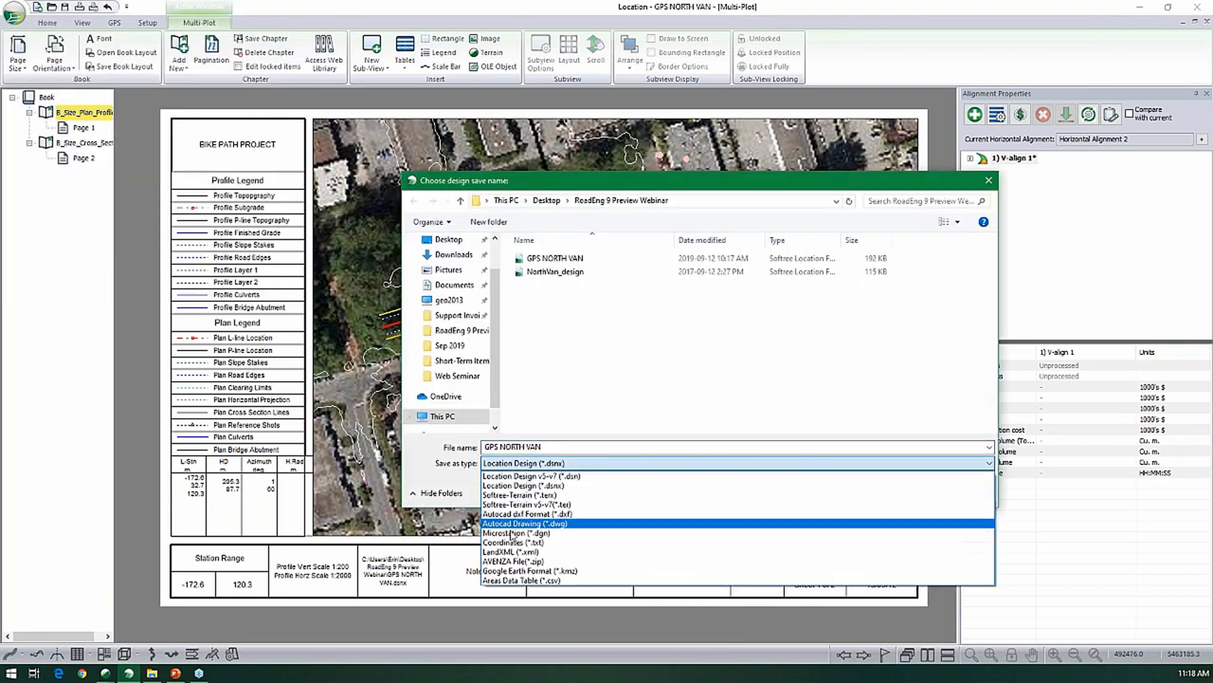
click(513, 561)
click(896, 491)
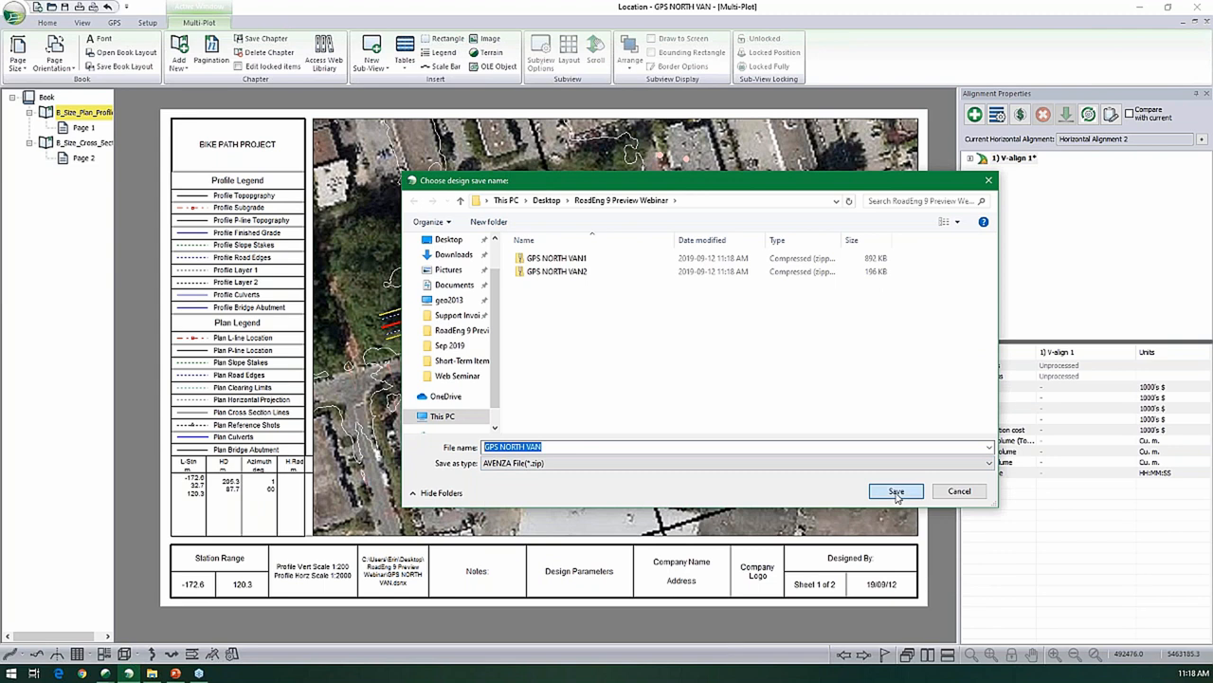
click(584, 365)
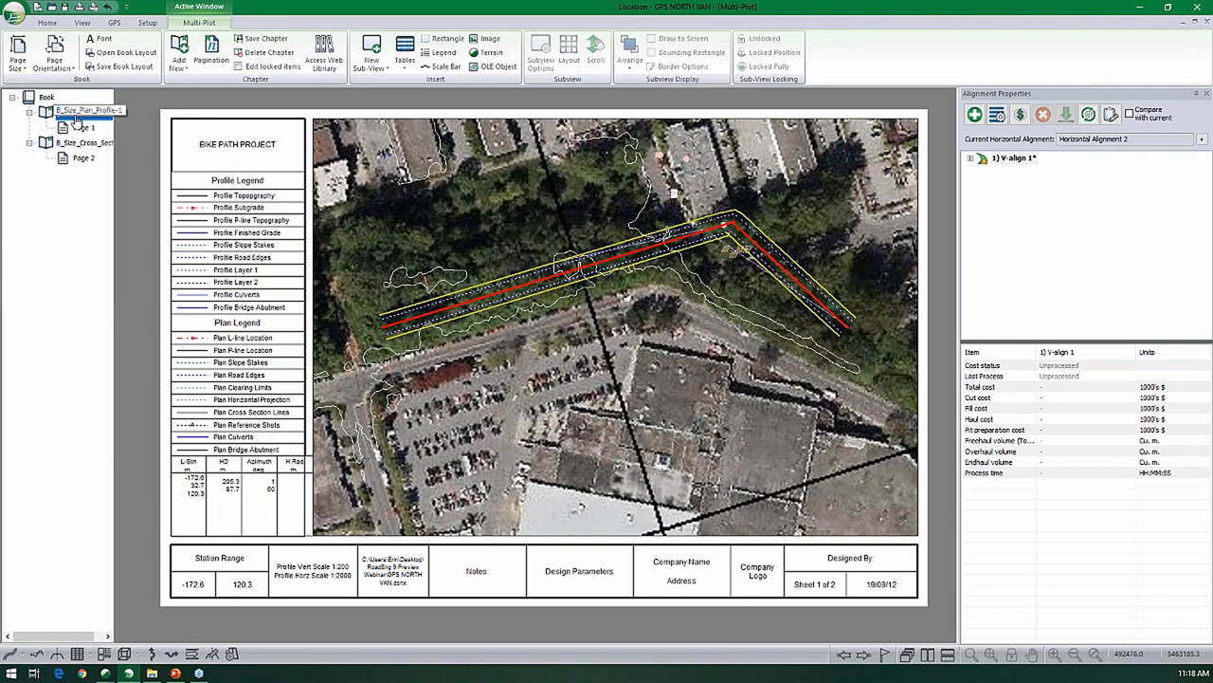
- Switch to the Version 9 Preview presentation in PowerPoint and start the slide show from the phone screenshot slide
click(175, 673)
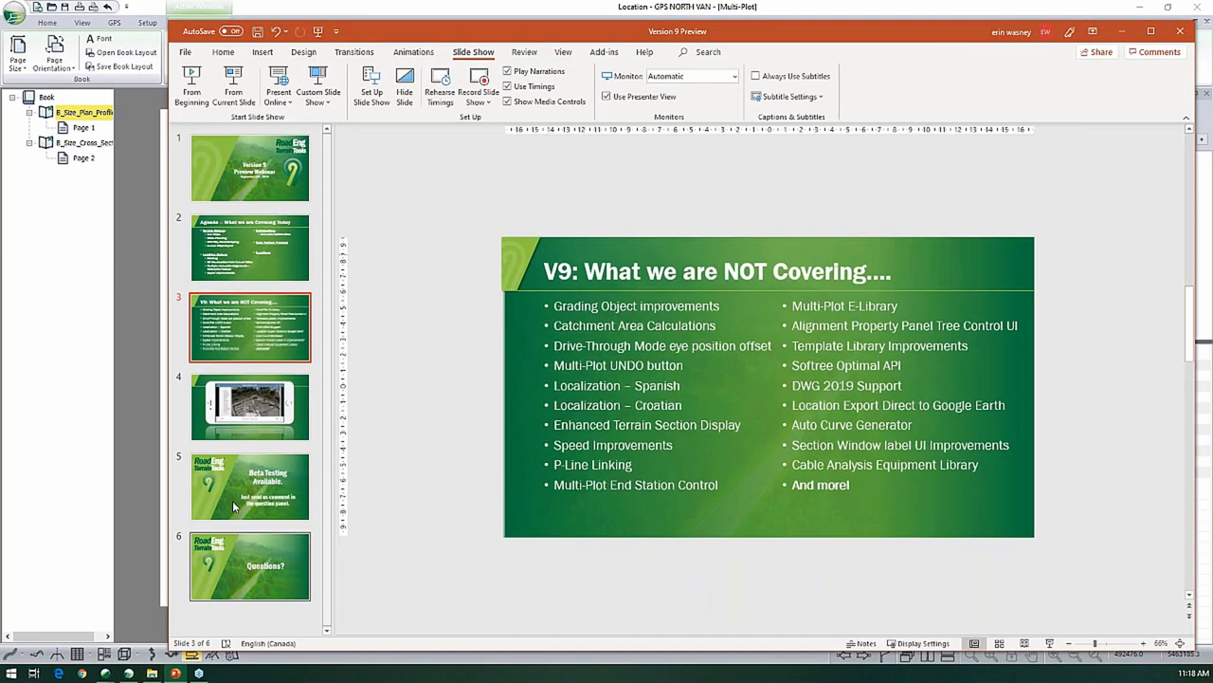
click(248, 410)
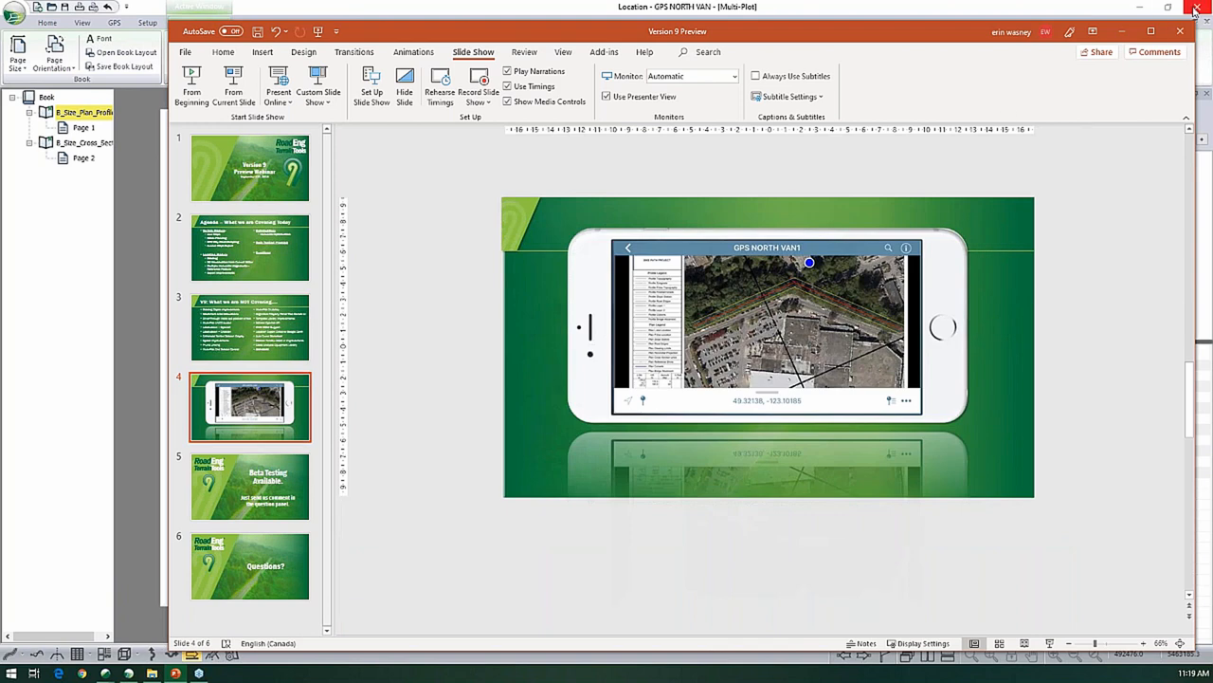
click(1149, 32)
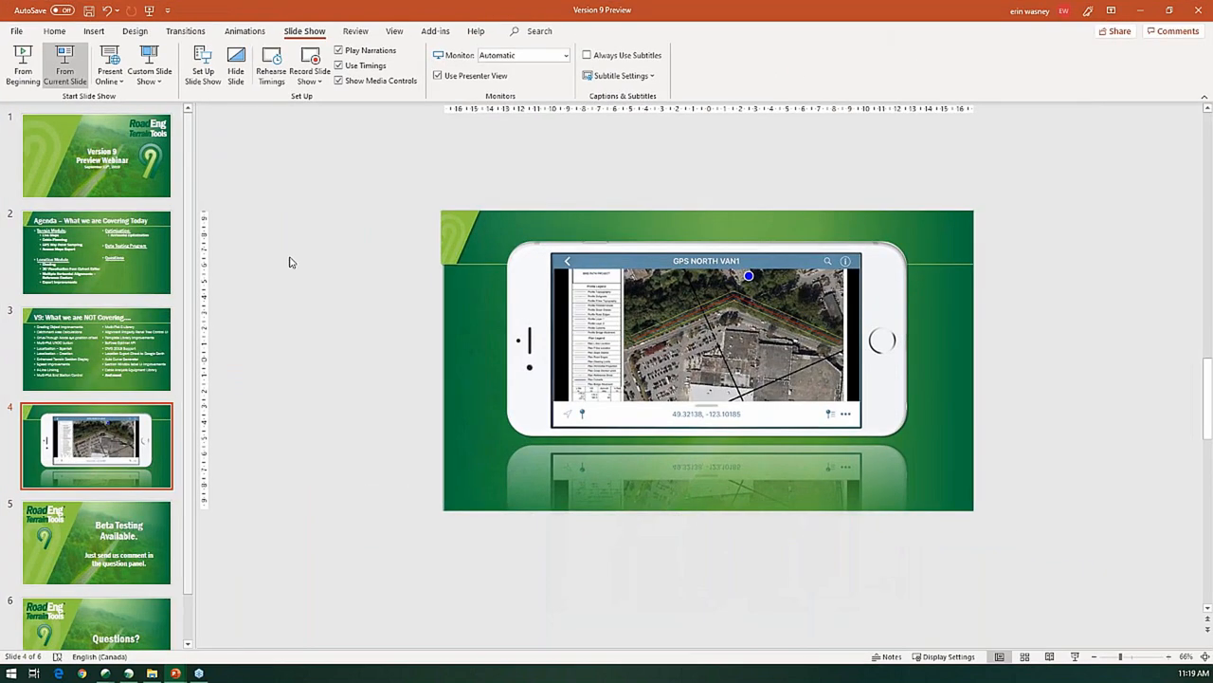
key(shift+F5)
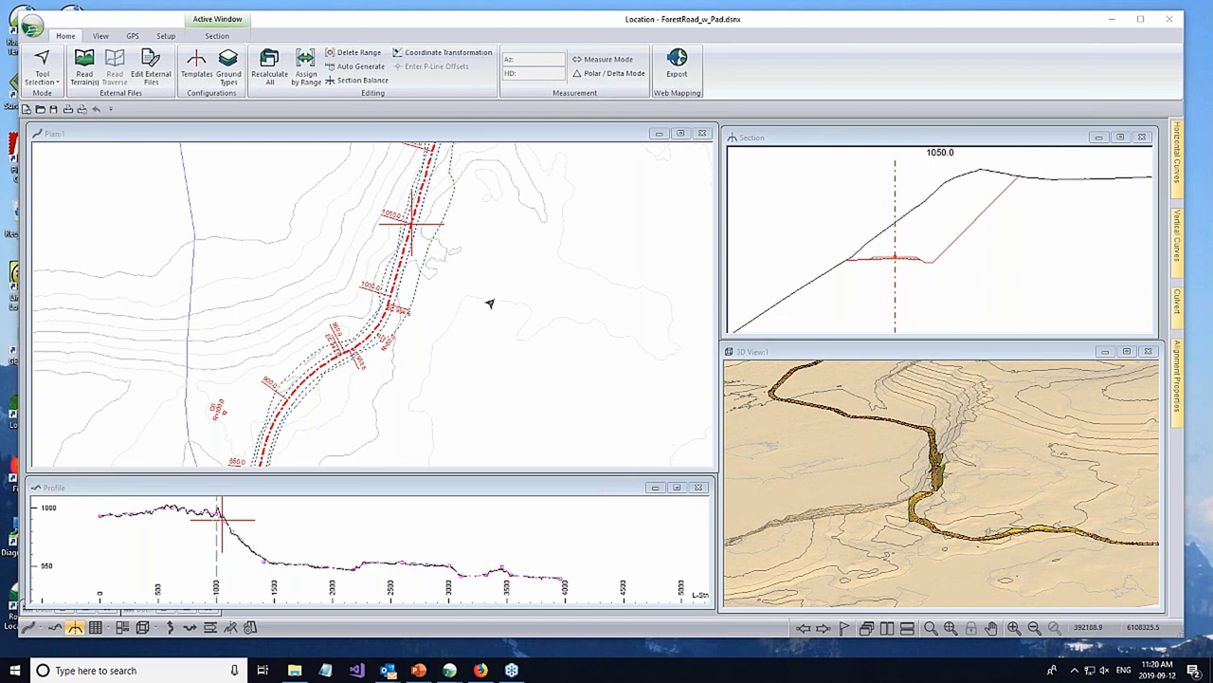
- Turn on shading in the ForestRoad_w_Pad plan window, using the Cut/Fill type and the Section Zones style
click(503, 262)
right_click(510, 258)
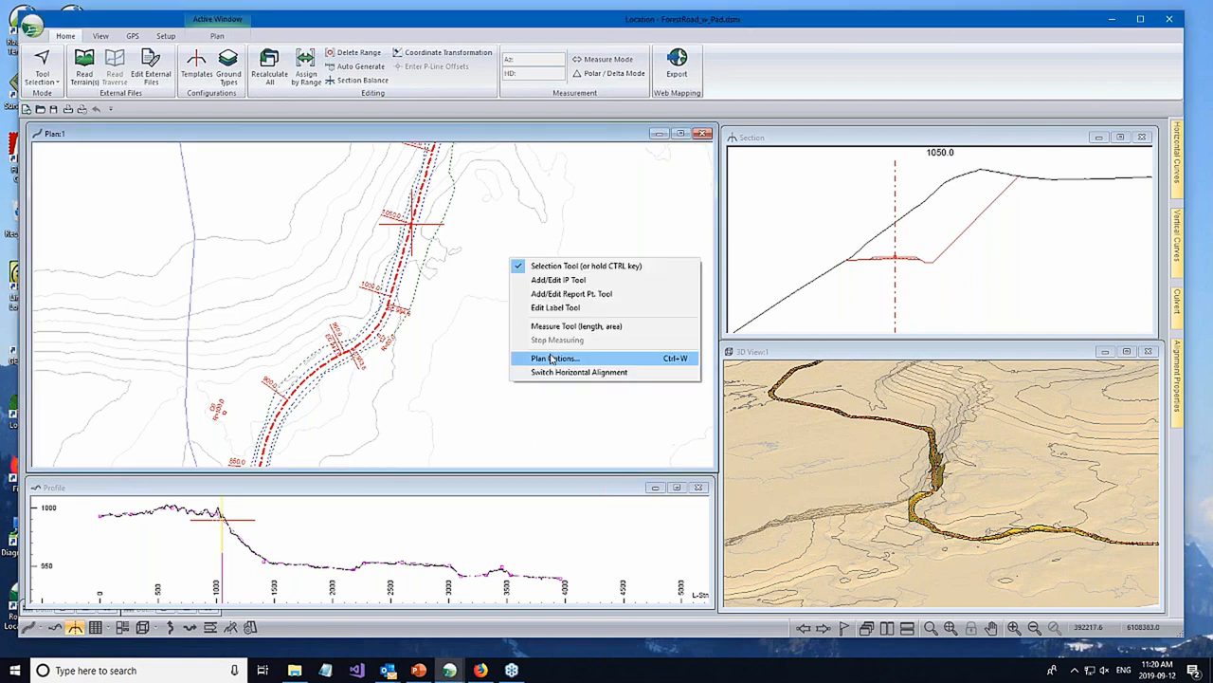
click(553, 358)
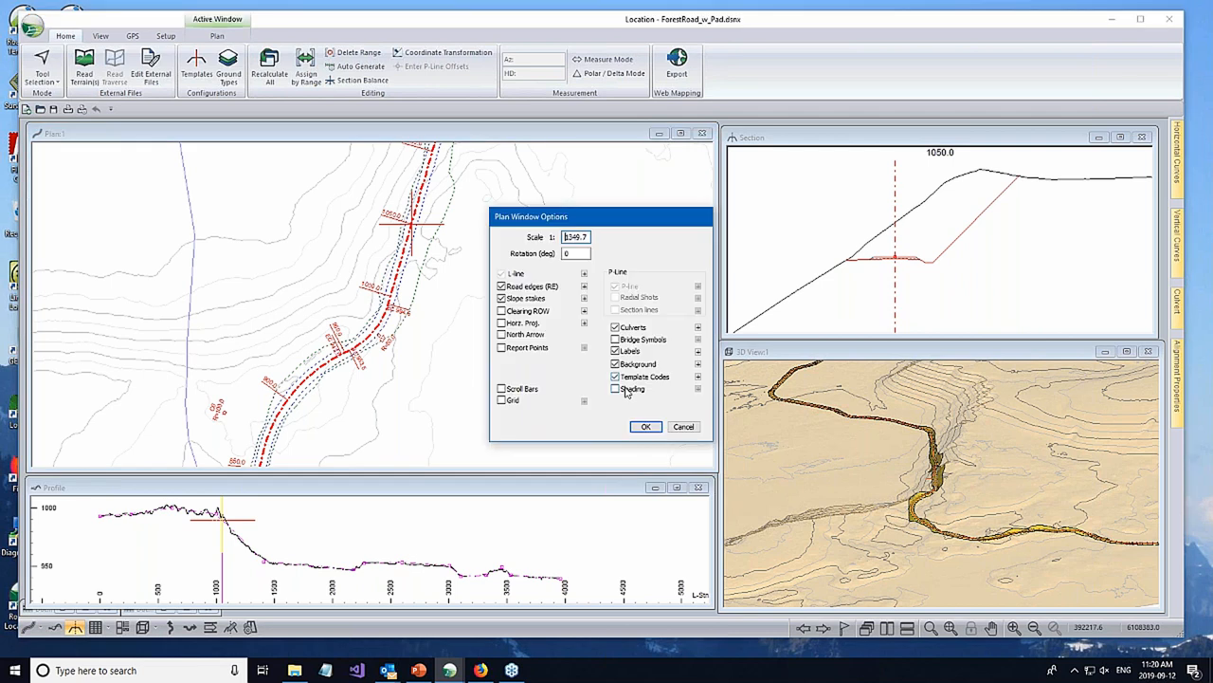
click(618, 389)
click(698, 390)
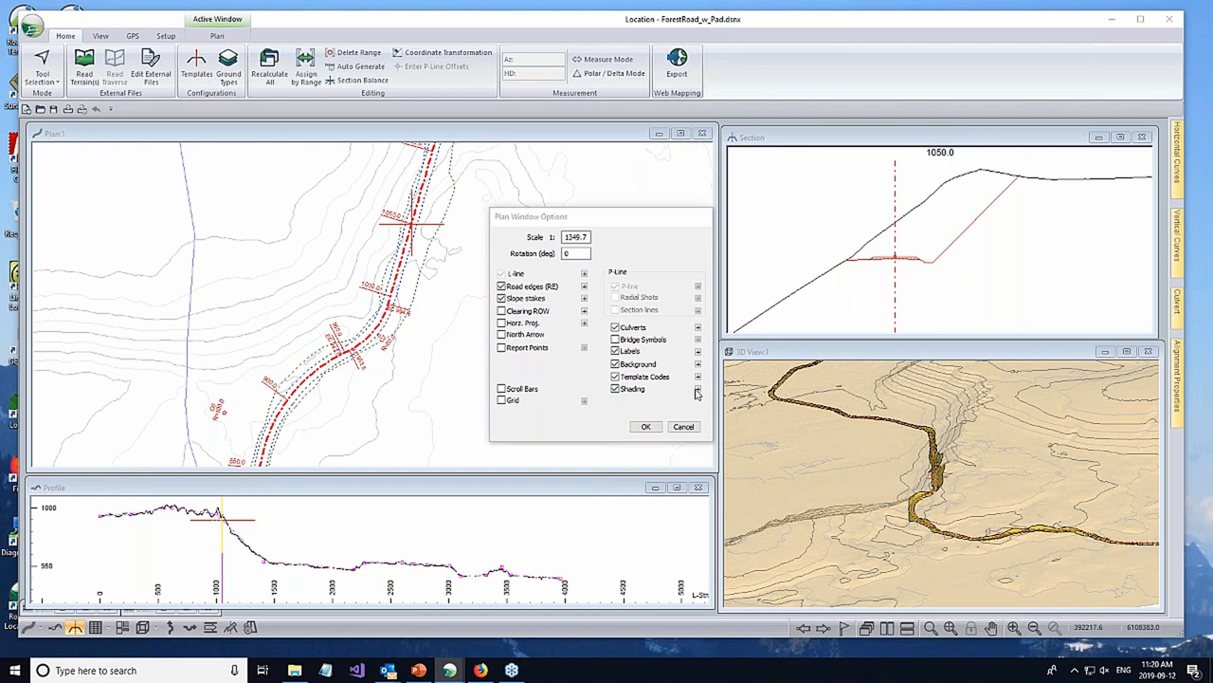
click(474, 259)
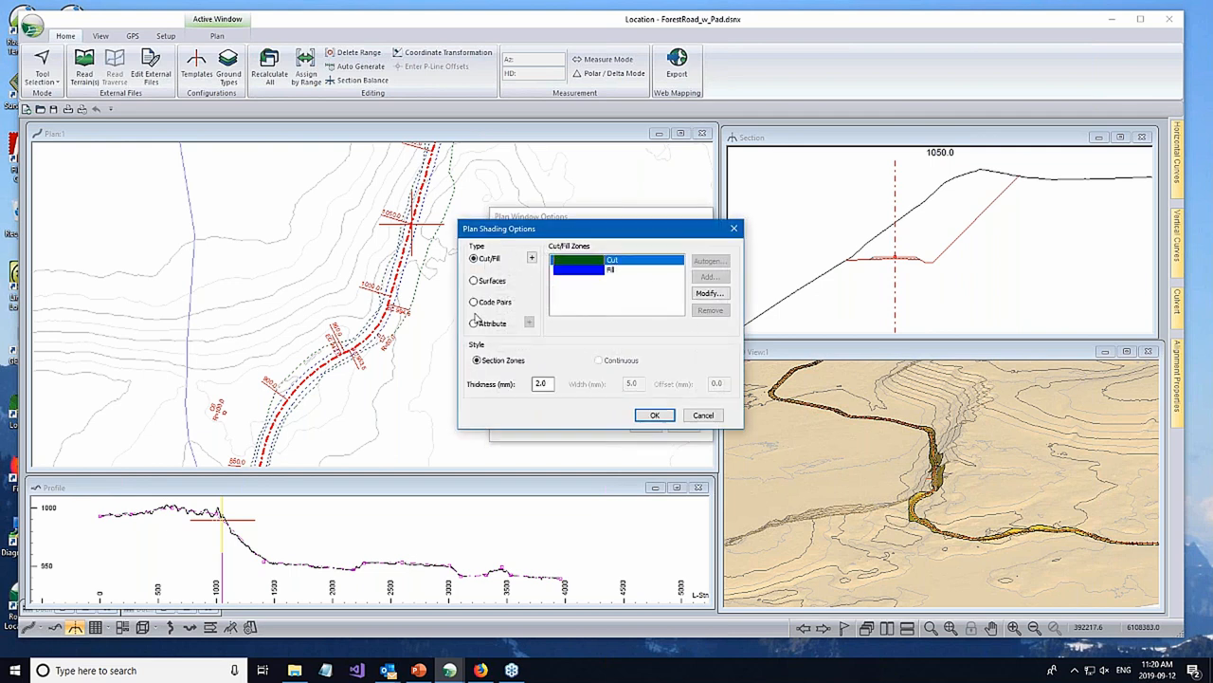
click(580, 271)
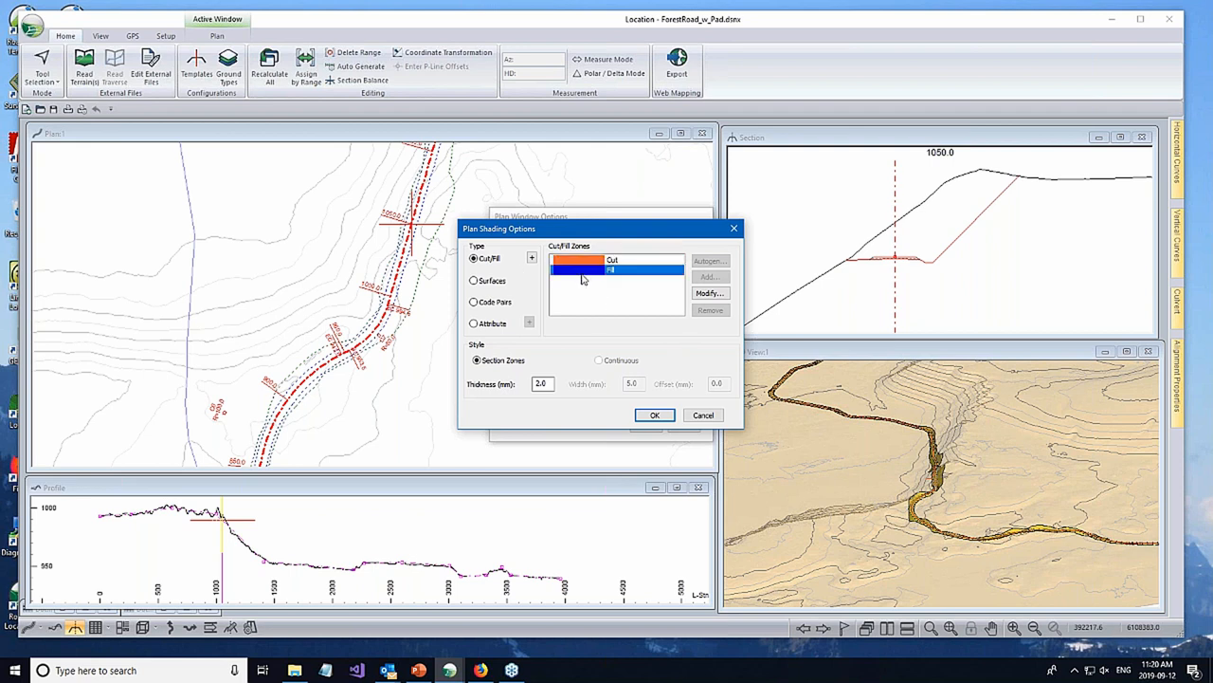
click(649, 421)
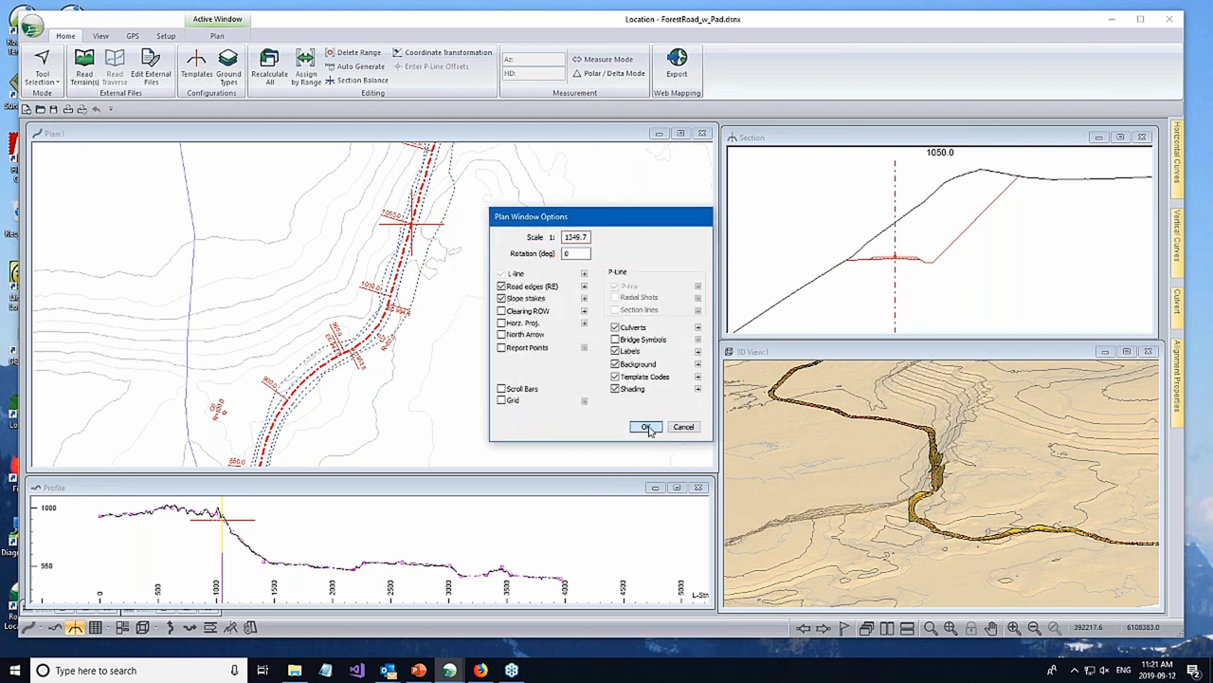
click(645, 427)
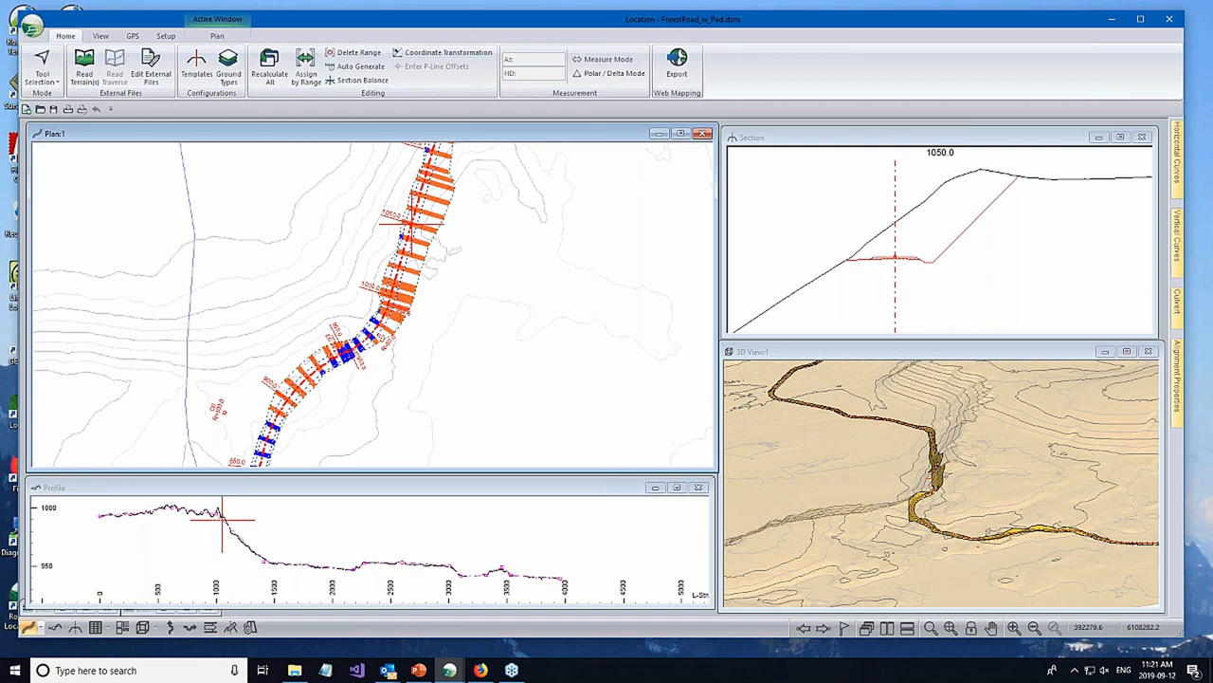
- Examine the road in the 3D view and the cut and fill shading along the alignment around station 1050 in the plan
click(928, 547)
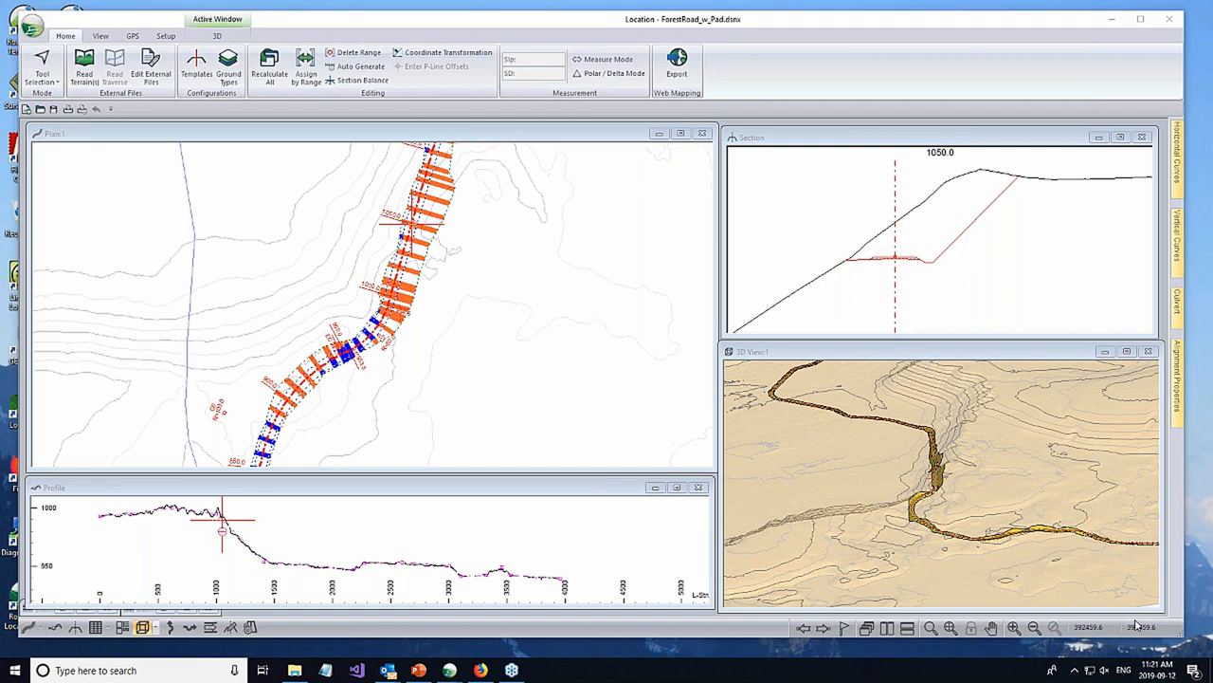
scroll(928, 547, up, 5)
scroll(924, 468, down, 1)
scroll(924, 468, down, 5)
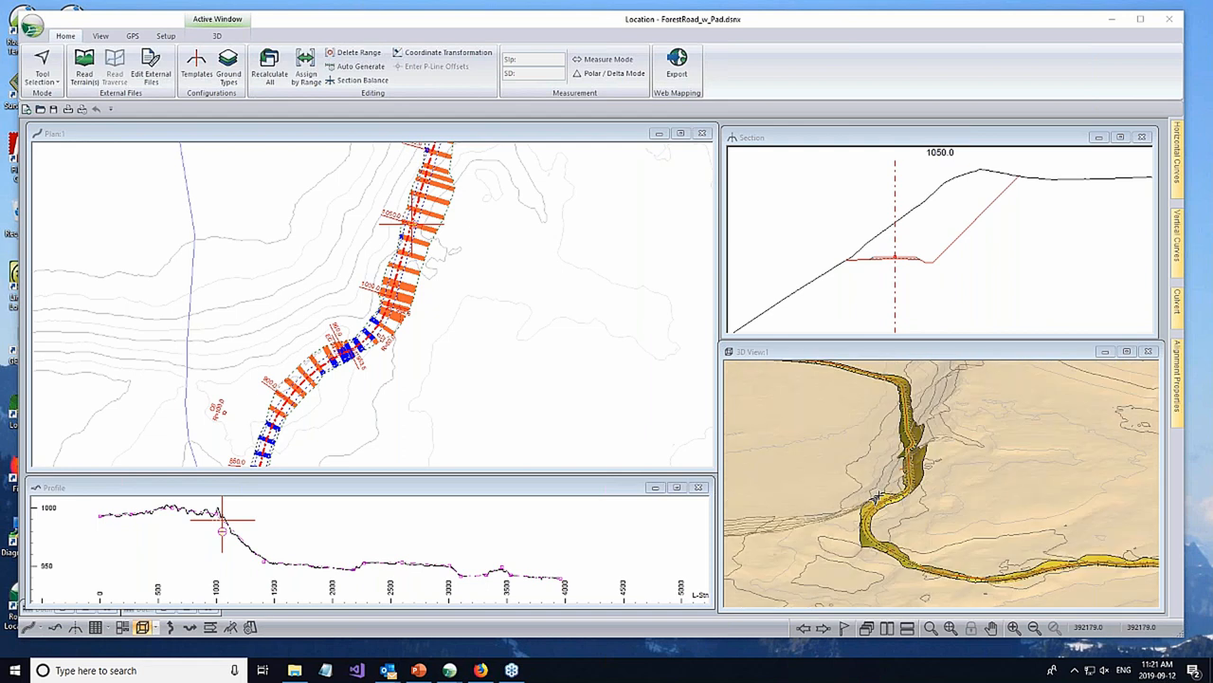
click(879, 495)
scroll(895, 428, down, 1)
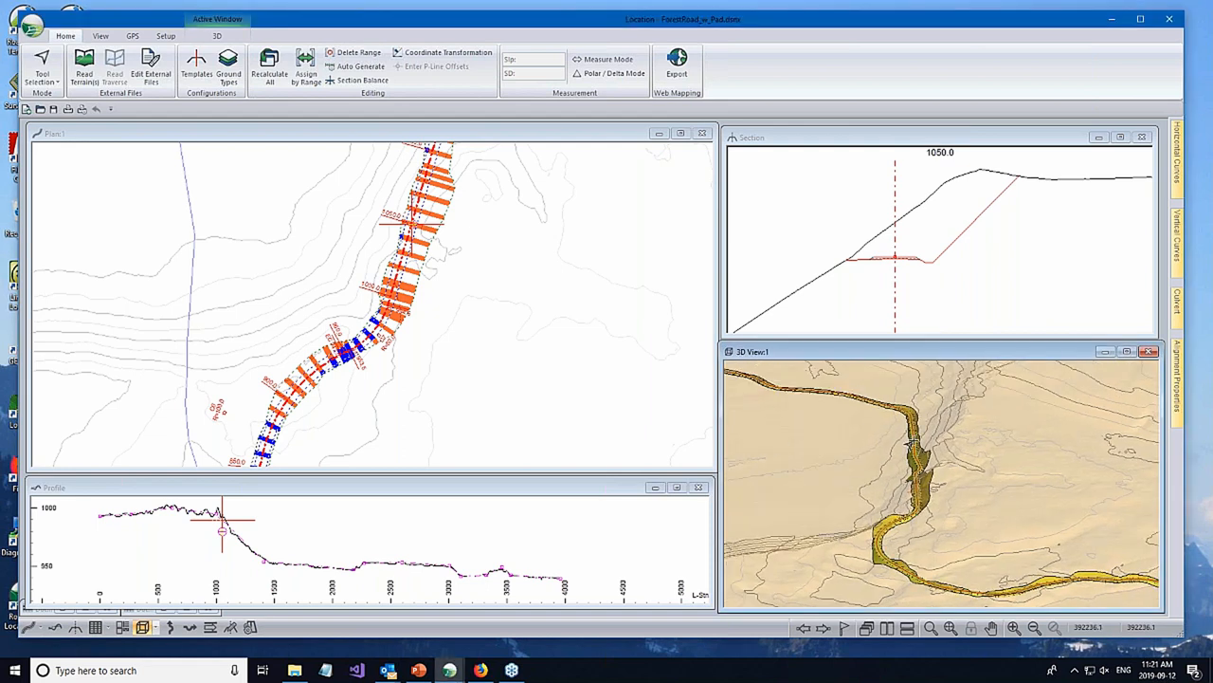
click(531, 332)
scroll(496, 298, up, 3)
middle_drag(411, 262, 395, 301)
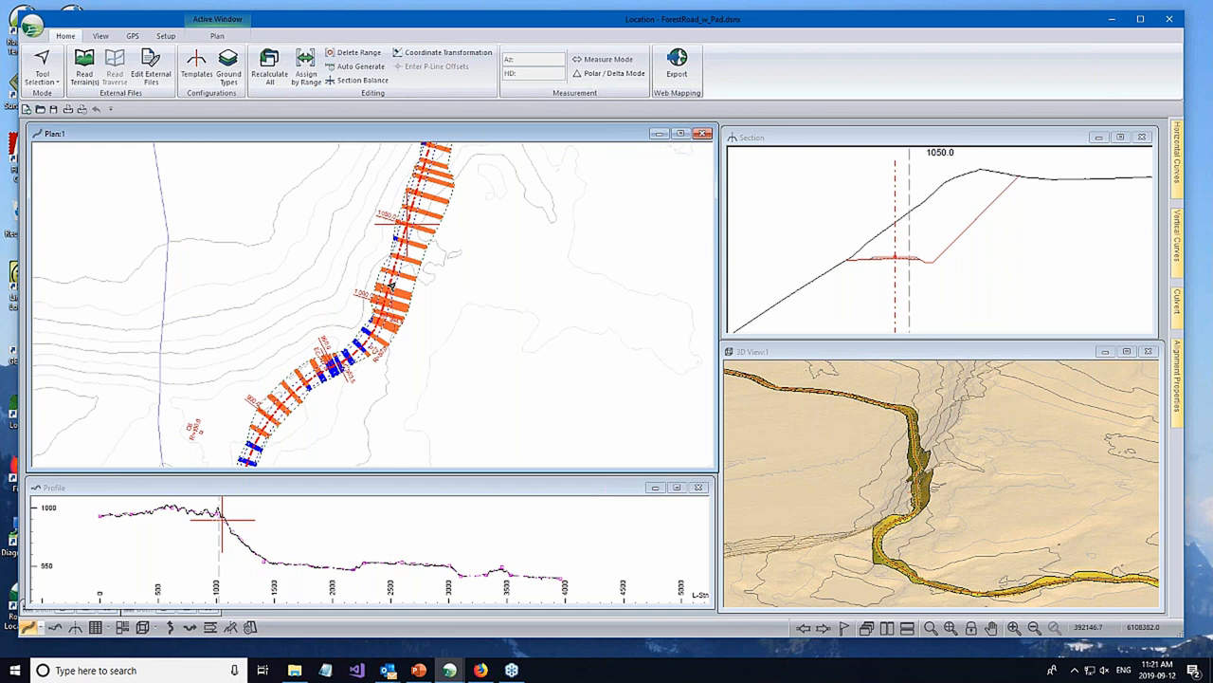
middle_drag(506, 236, 496, 263)
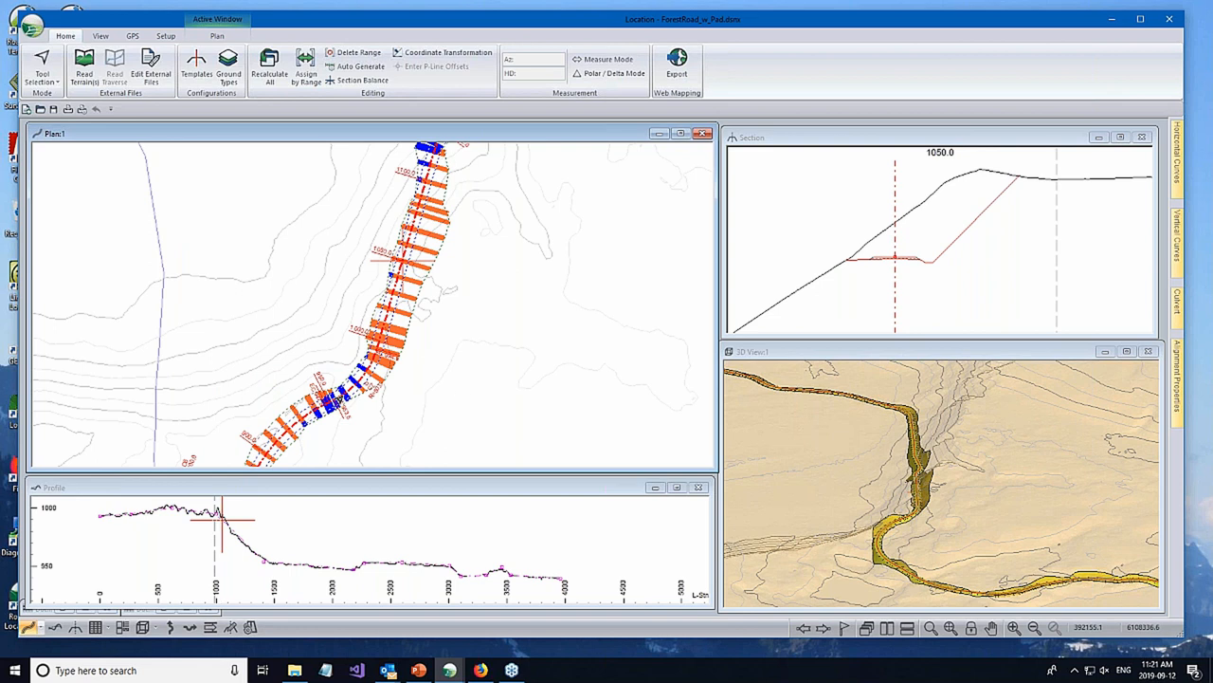
- Adjust the horizontal alignment near station 975 in the plan and show the cross-section at station 1040
mouse_move(366, 381)
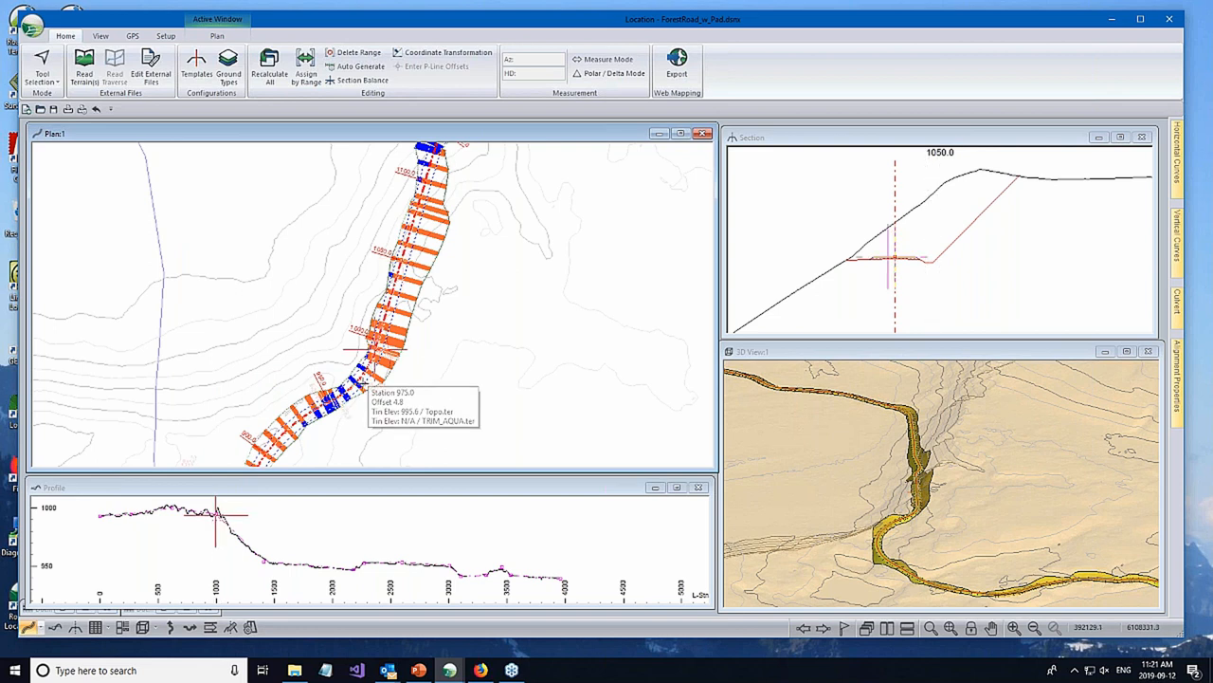
double_click(359, 381)
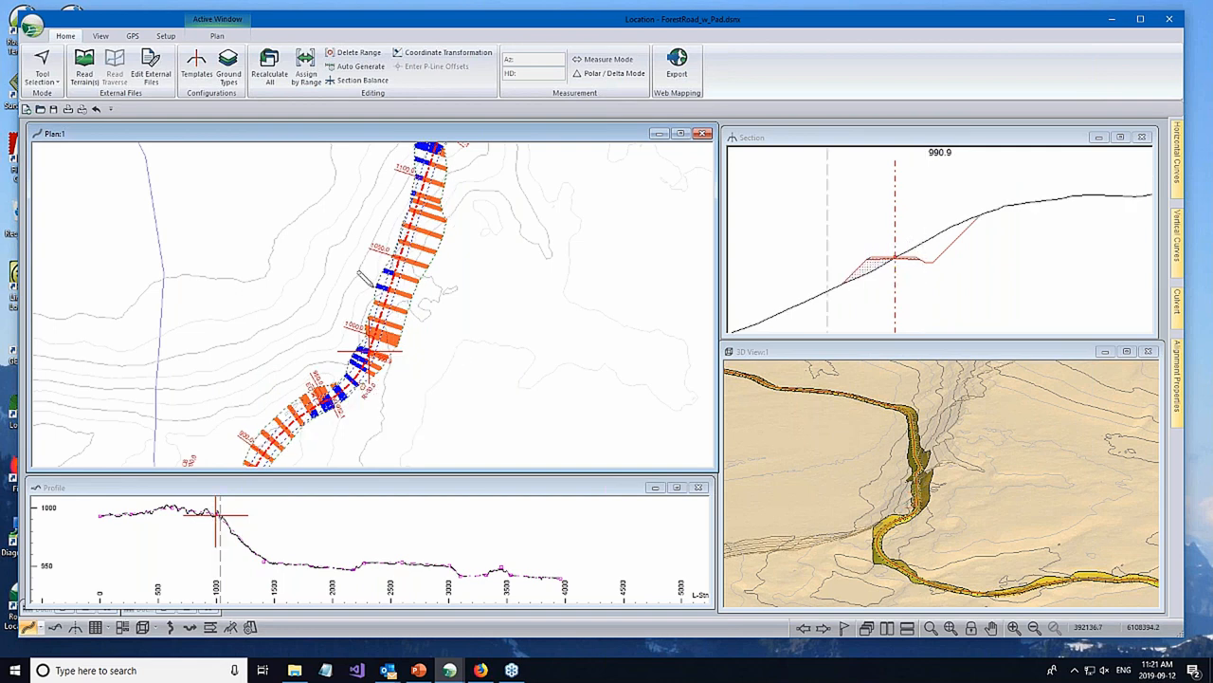
double_click(396, 283)
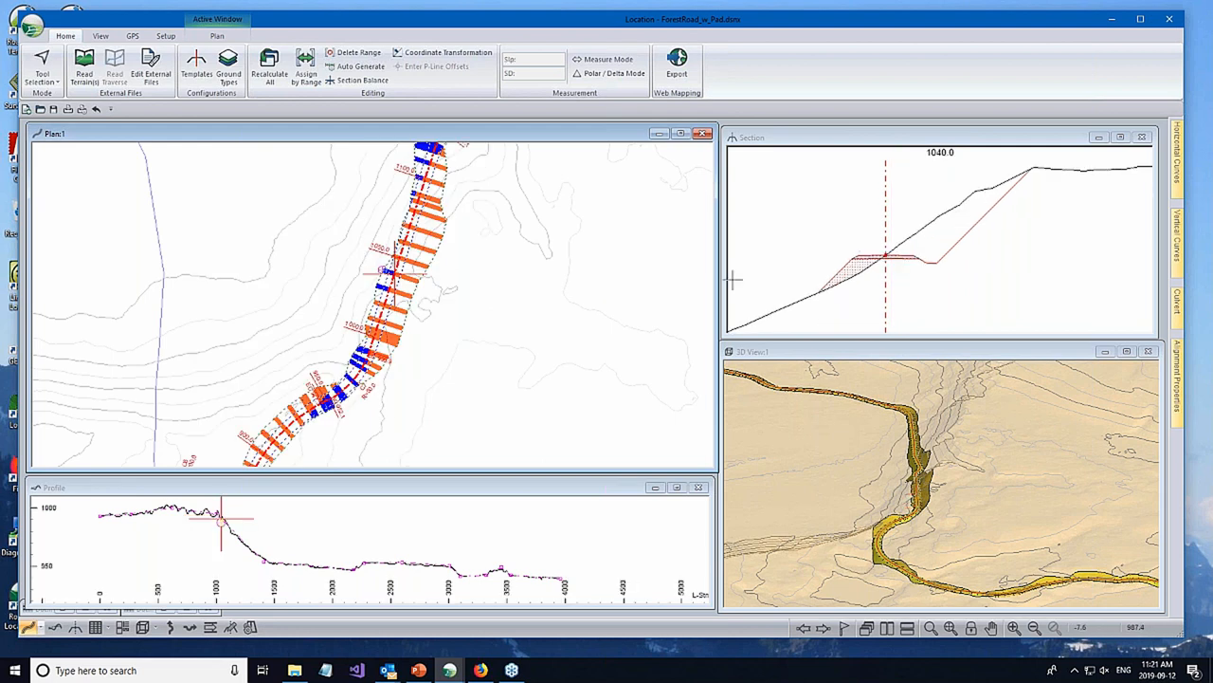
click(762, 133)
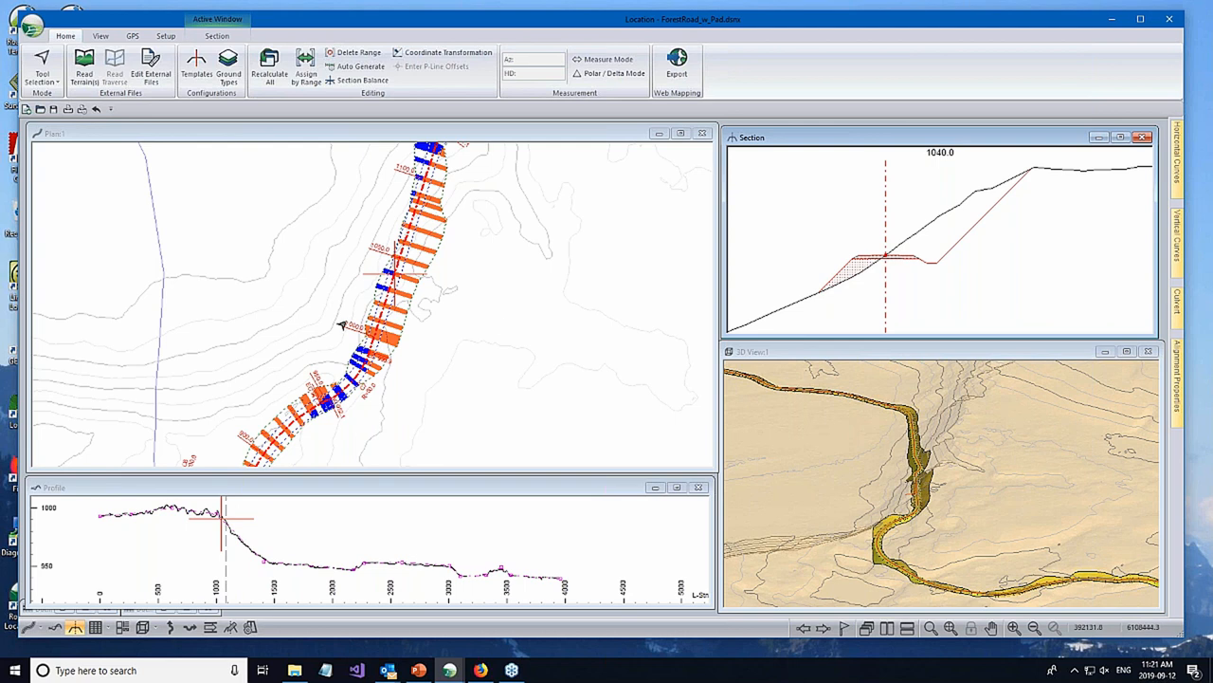
- Reopen the plan shading options and view the Surfaces type with its Continuous style
middle_drag(430, 375, 475, 228)
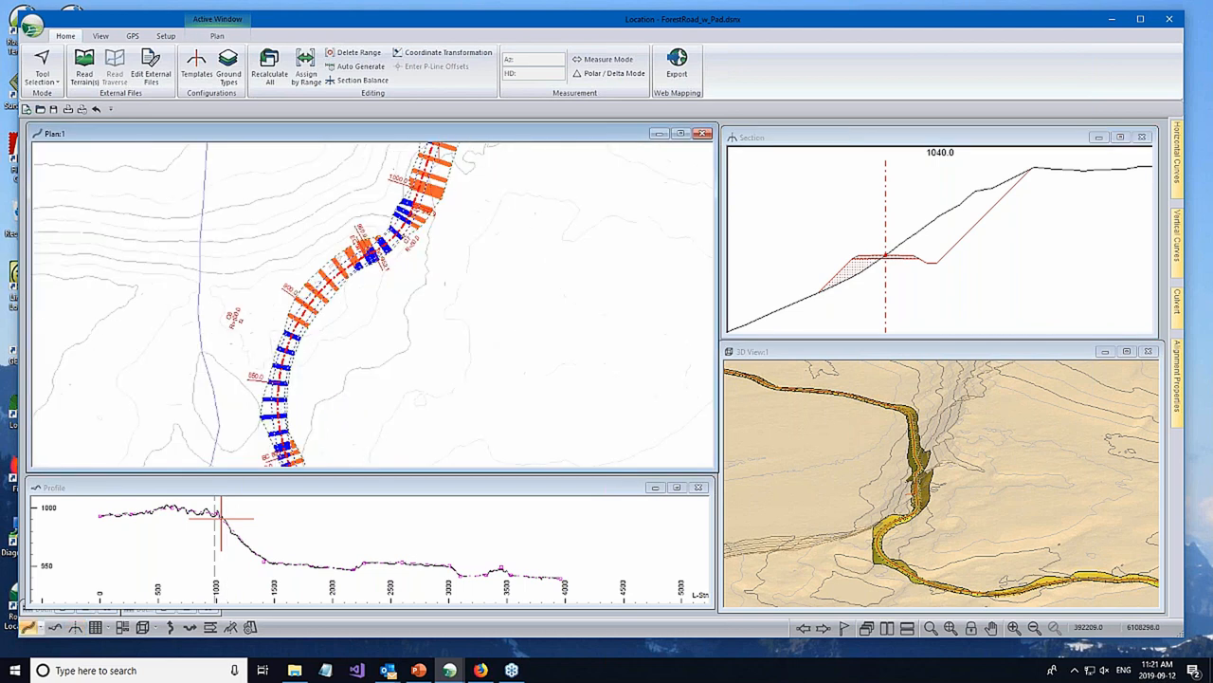
scroll(526, 336, up, 1)
right_click(500, 289)
click(566, 387)
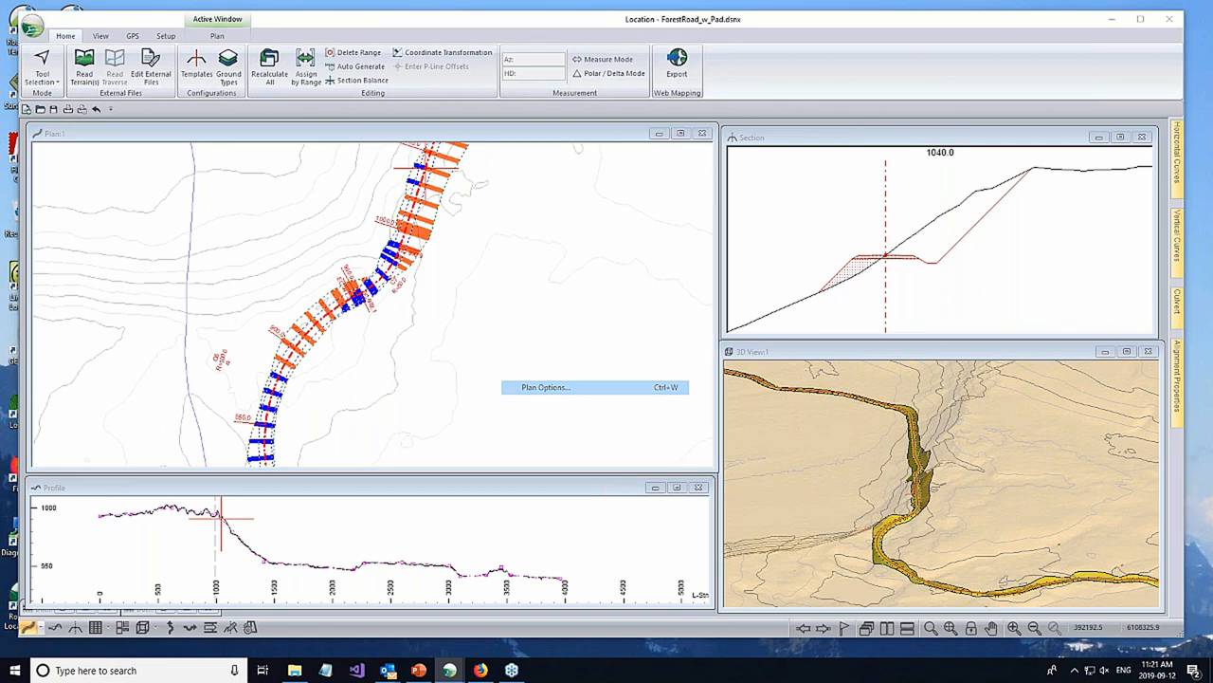
click(699, 389)
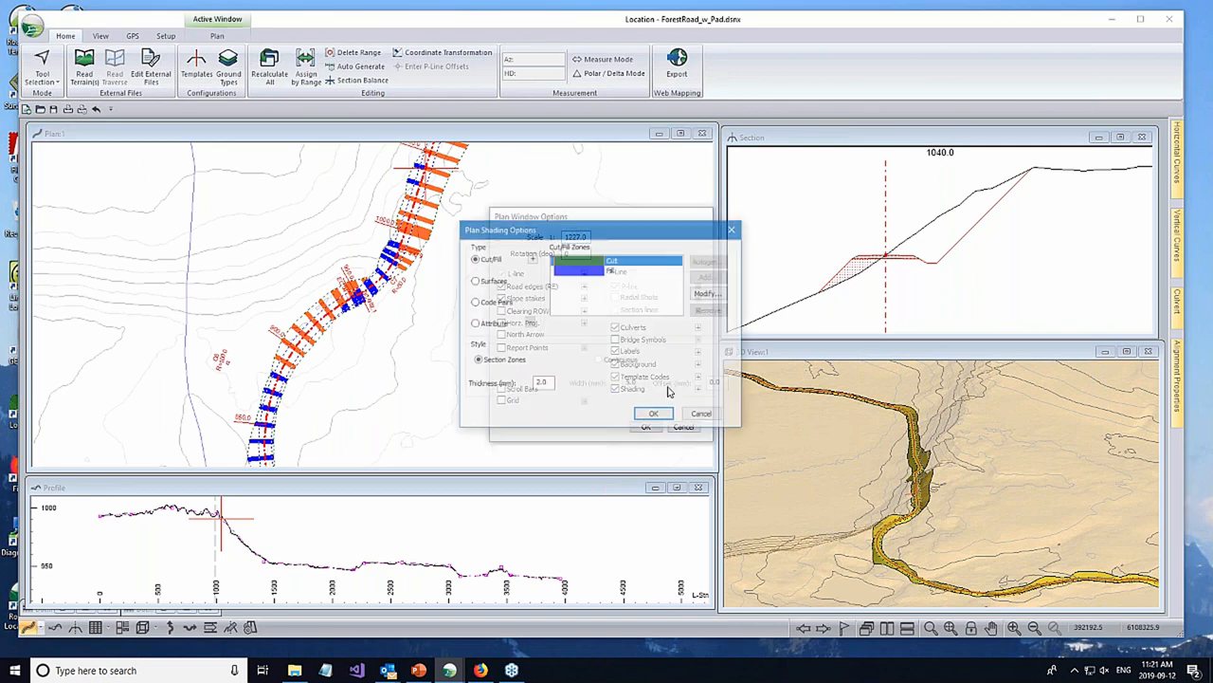
click(490, 286)
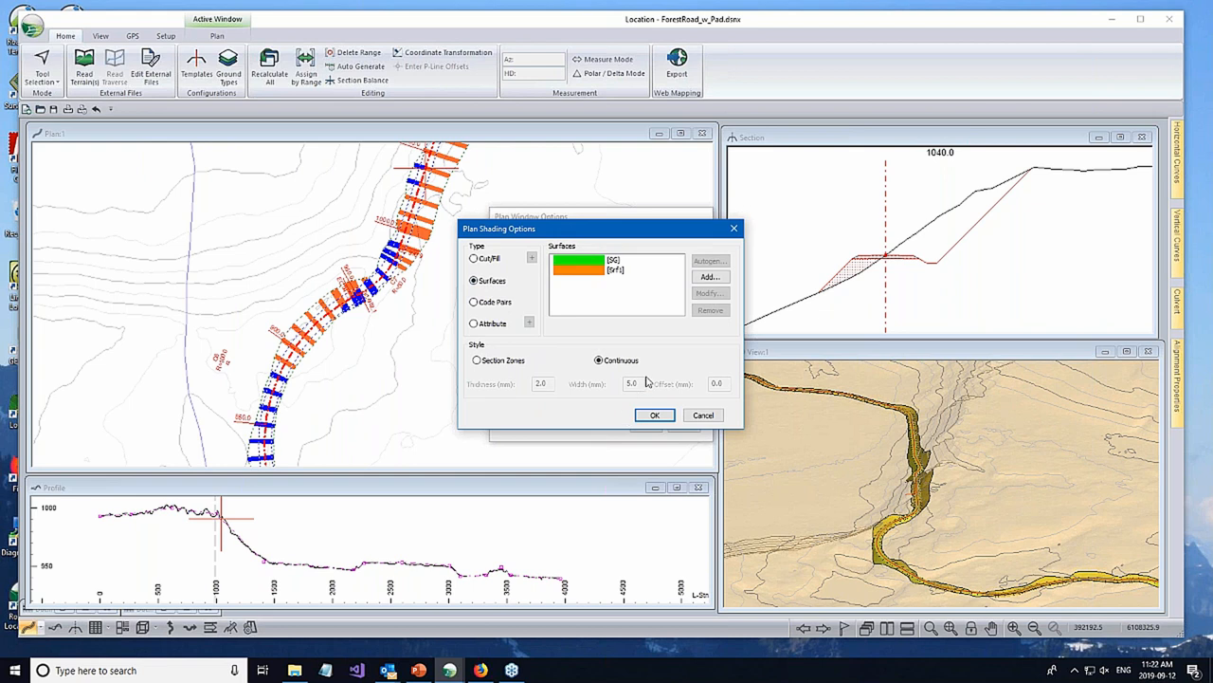
- Review the surfaces that can be added for plan shading, and cancel out of the shading and plan window options
click(586, 262)
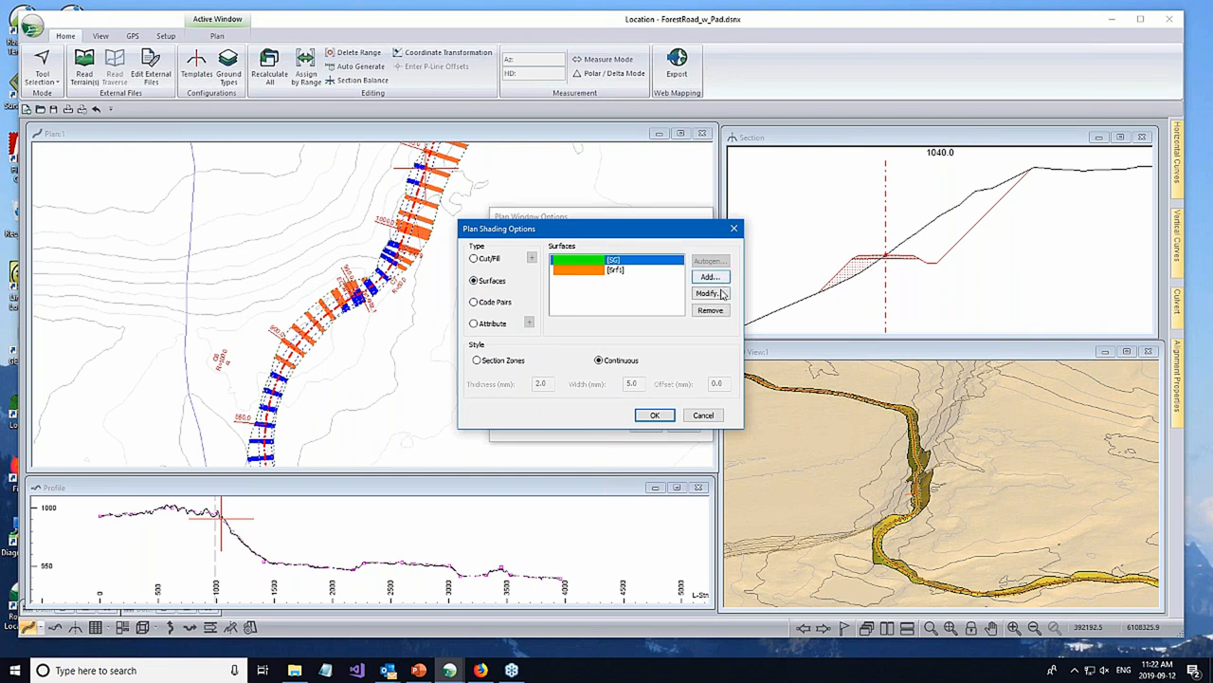
click(709, 276)
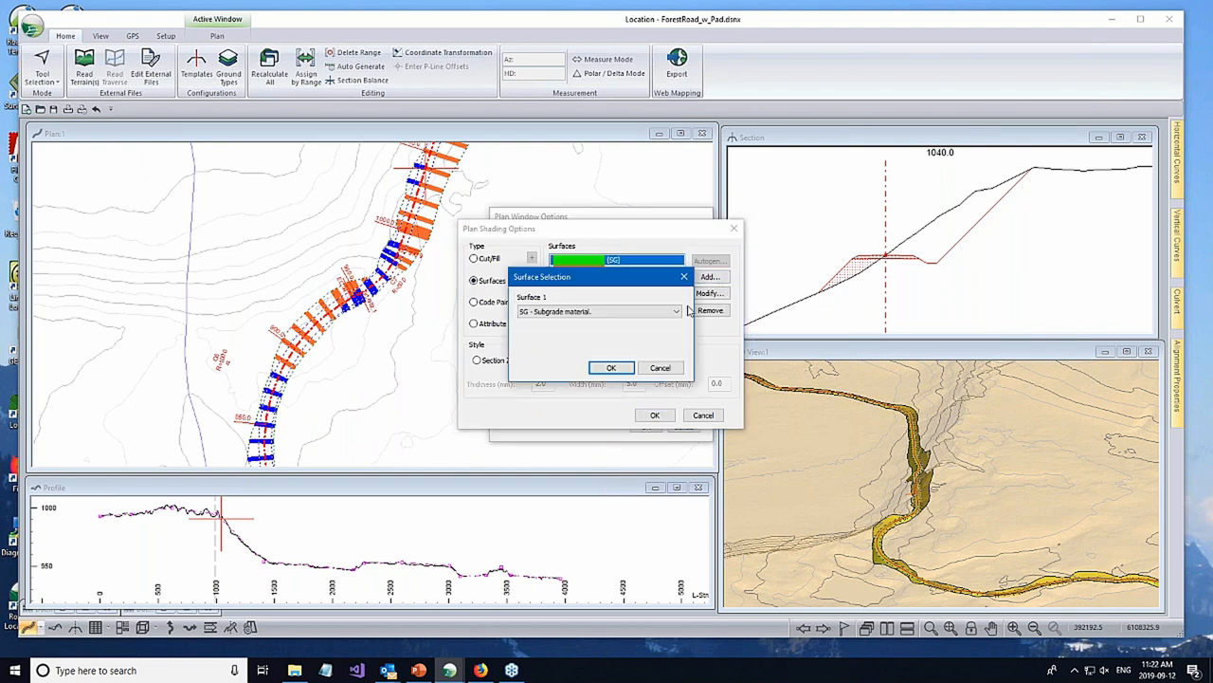
click(677, 314)
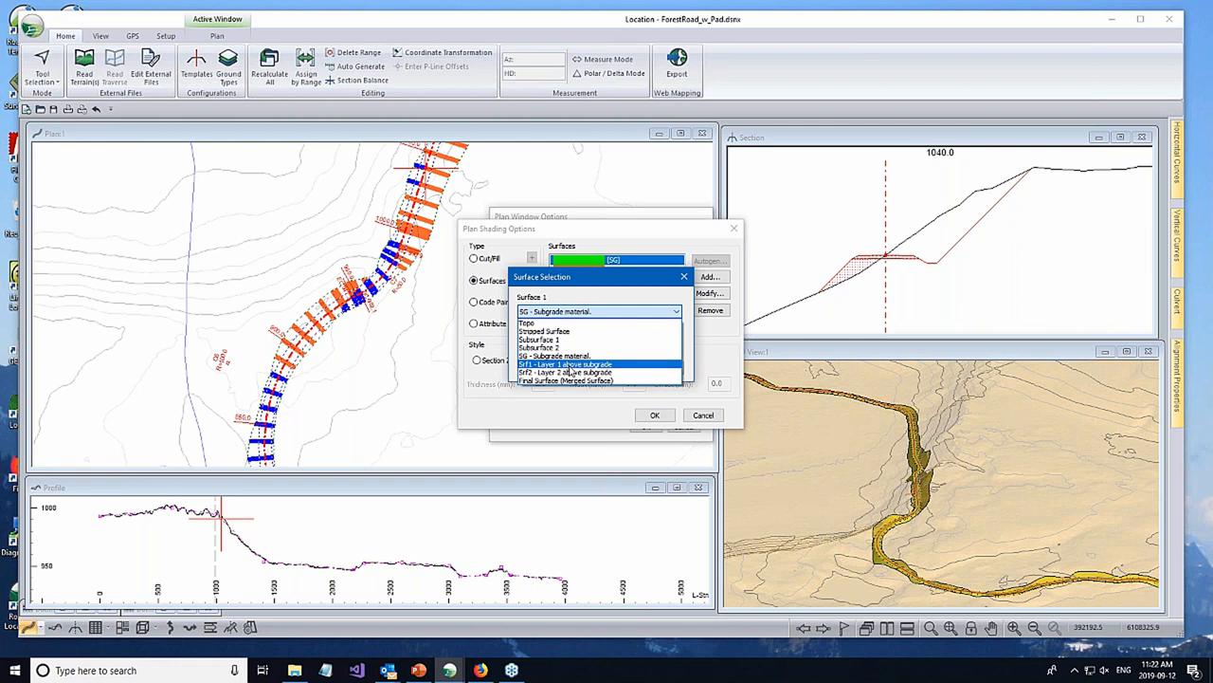
click(702, 414)
click(661, 368)
click(702, 414)
click(683, 425)
- Examine the subgrade and surfacing layers of the road in the cross-section at station 1040
click(888, 263)
middle_drag(842, 240, 934, 213)
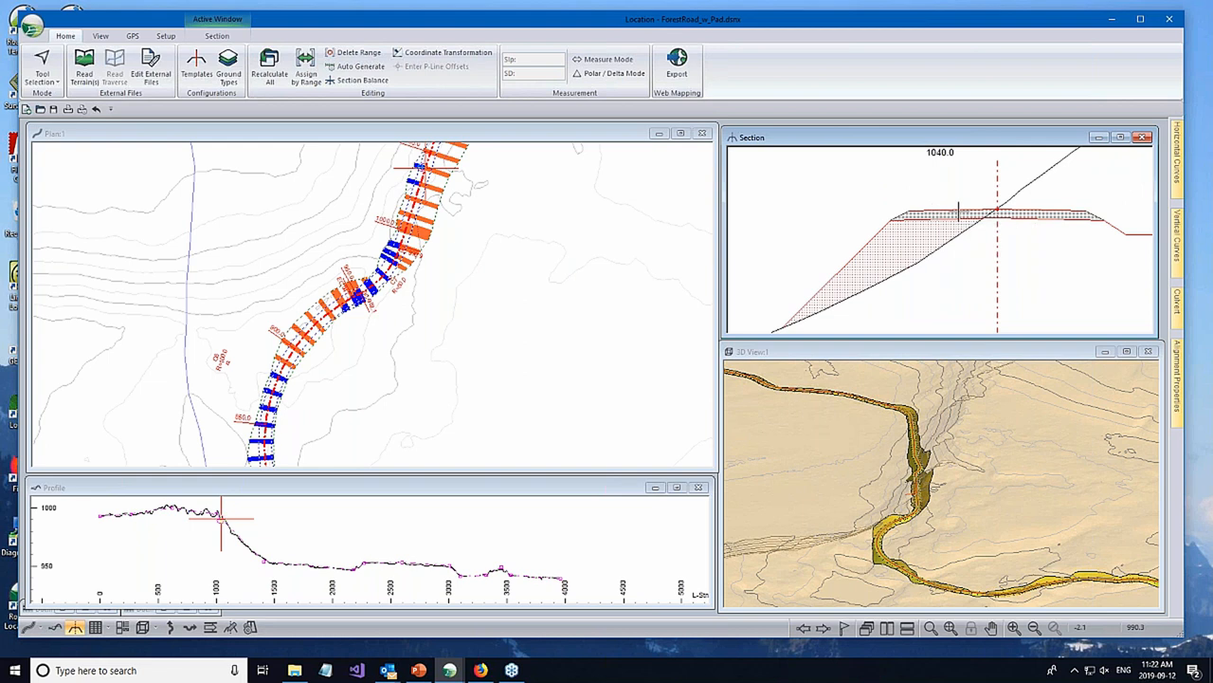
scroll(981, 213, up, 2)
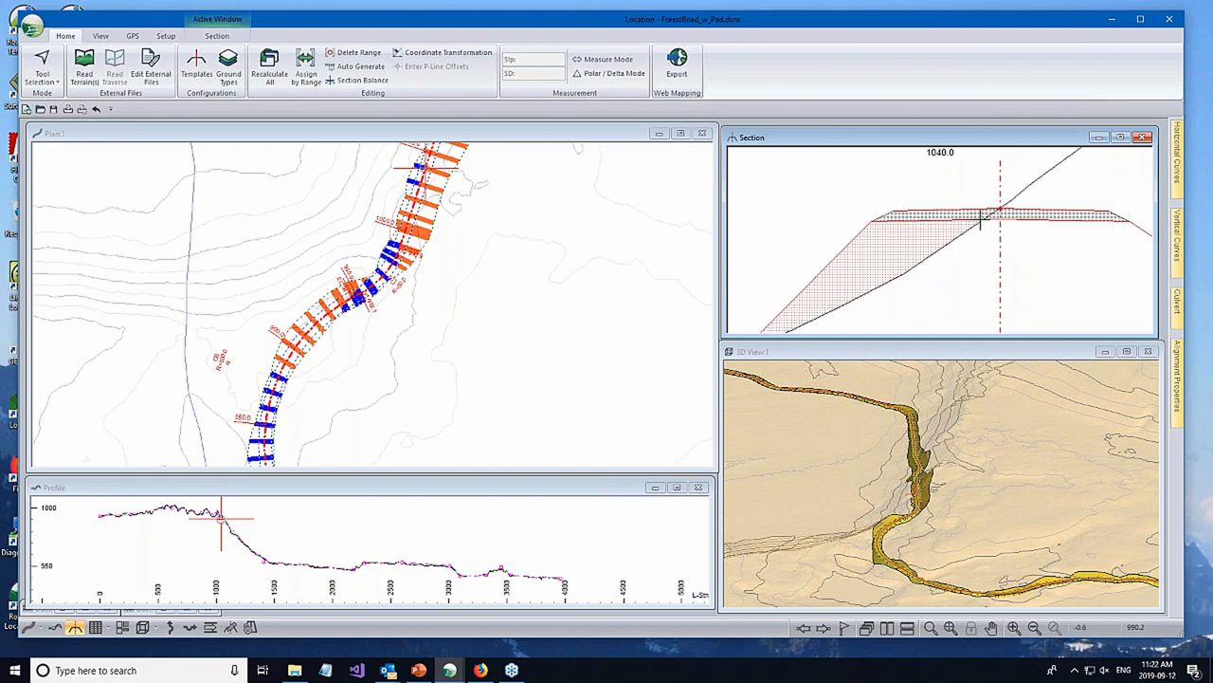
scroll(934, 222, down, 1)
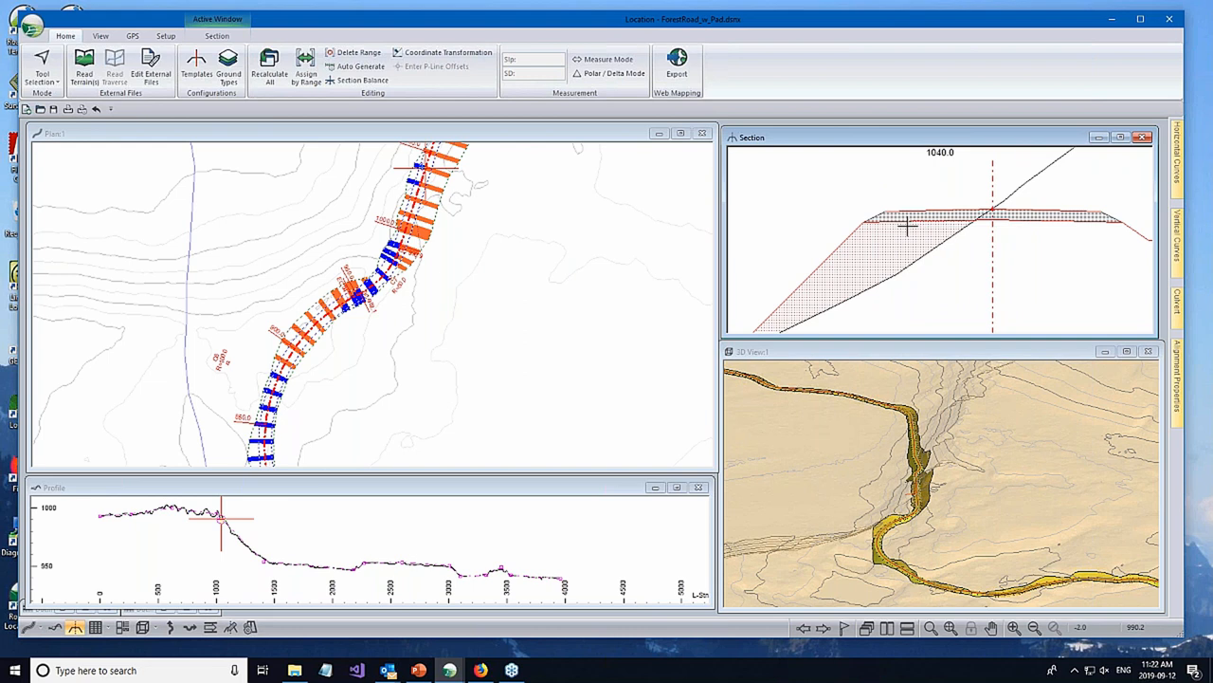
scroll(858, 262, up, 1)
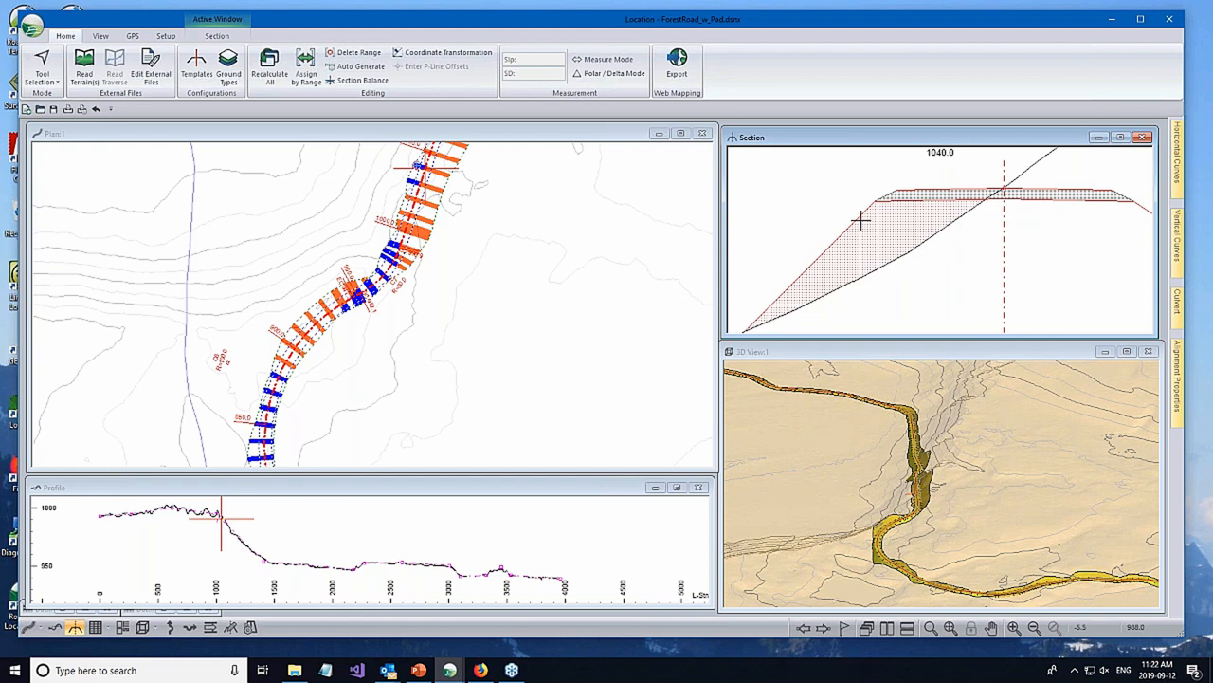
scroll(1061, 206, down, 1)
- Set the plan shading to the Surfaces type with the SG and Srf1 surfaces in Continuous style
right_click(538, 347)
click(571, 446)
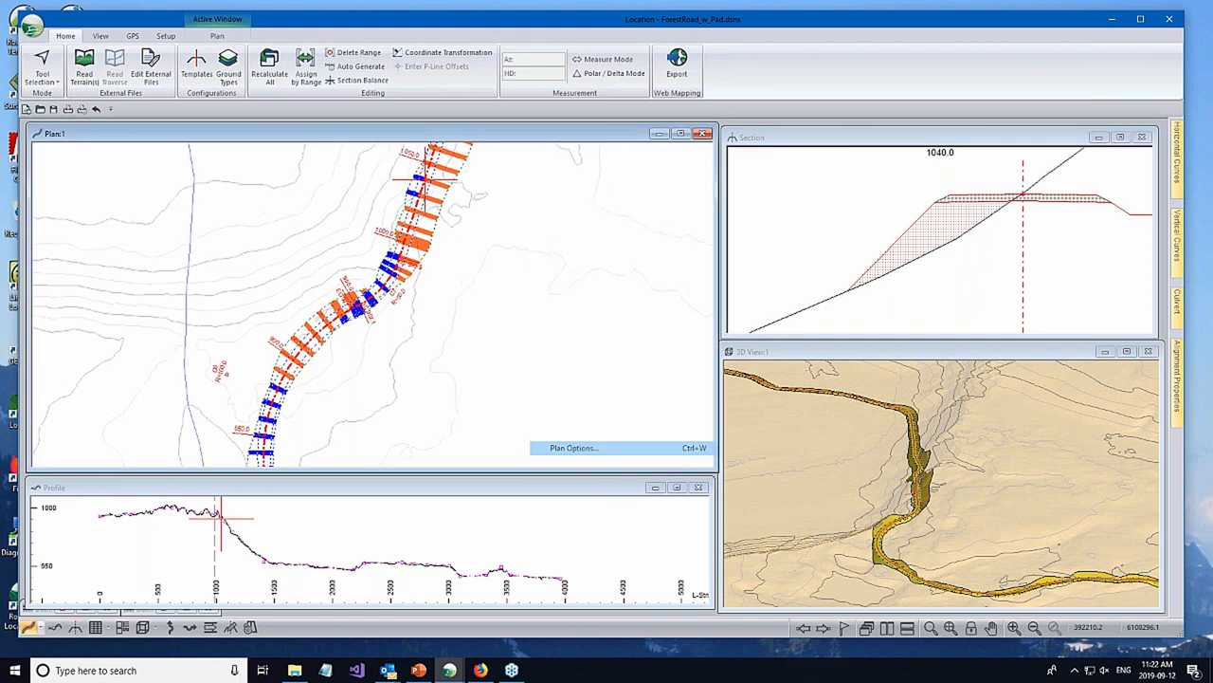
click(697, 390)
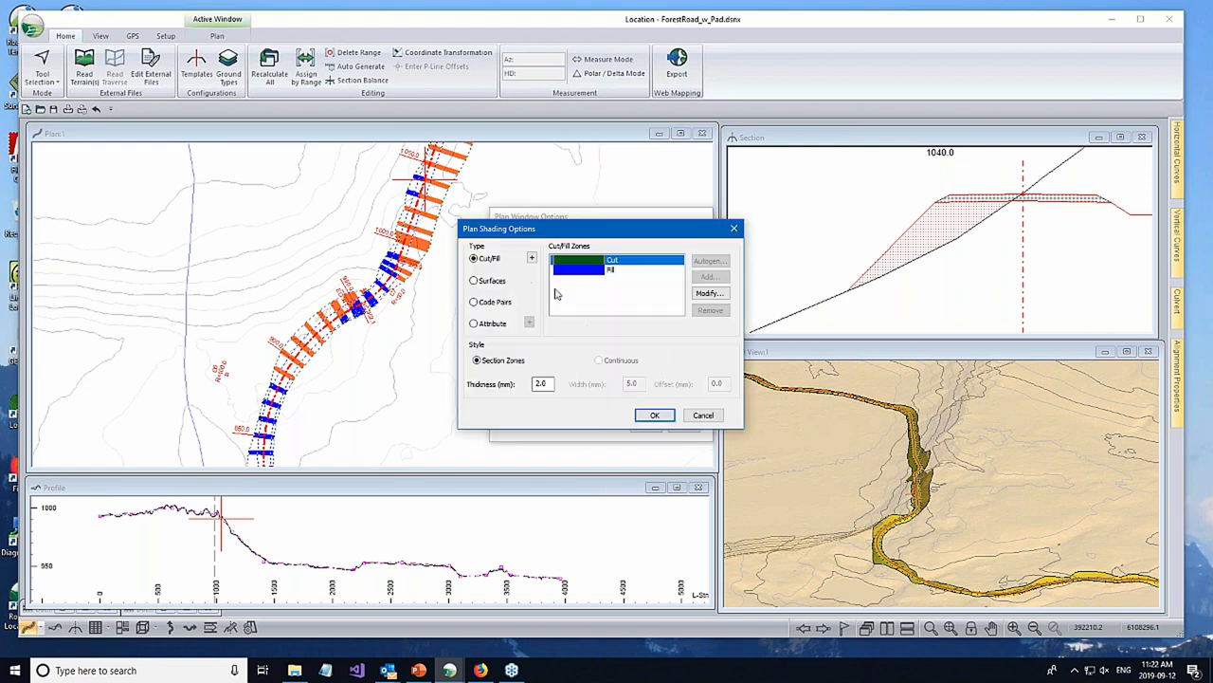
click(604, 293)
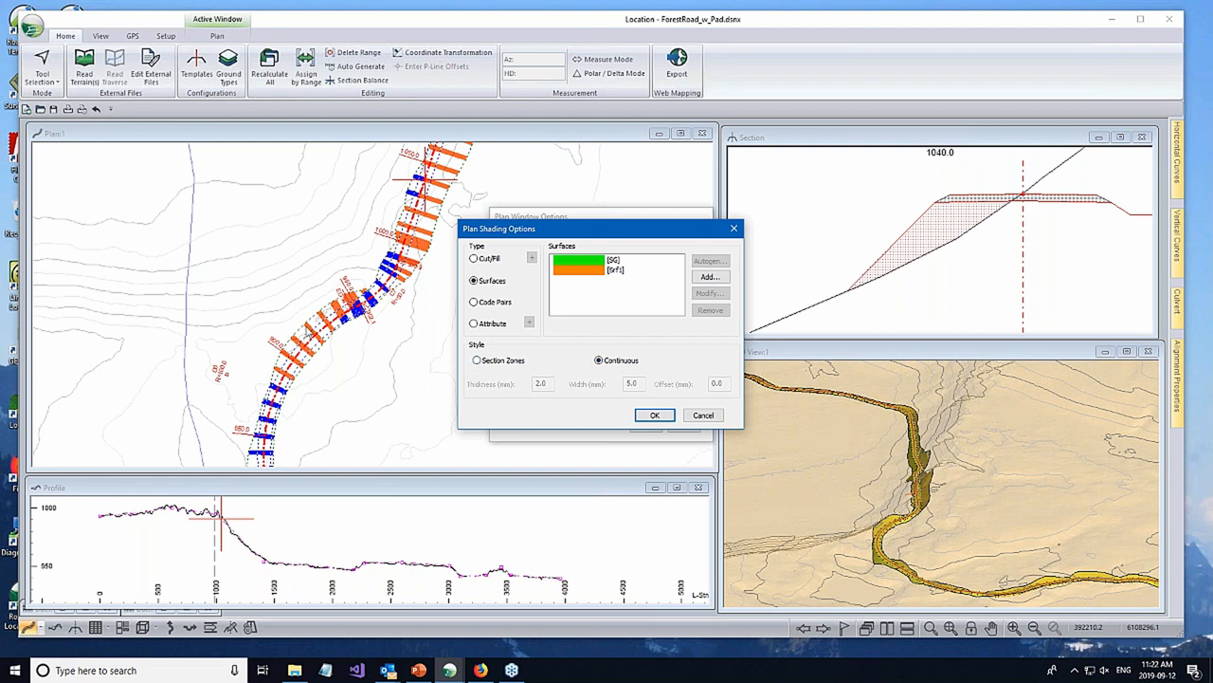
click(654, 415)
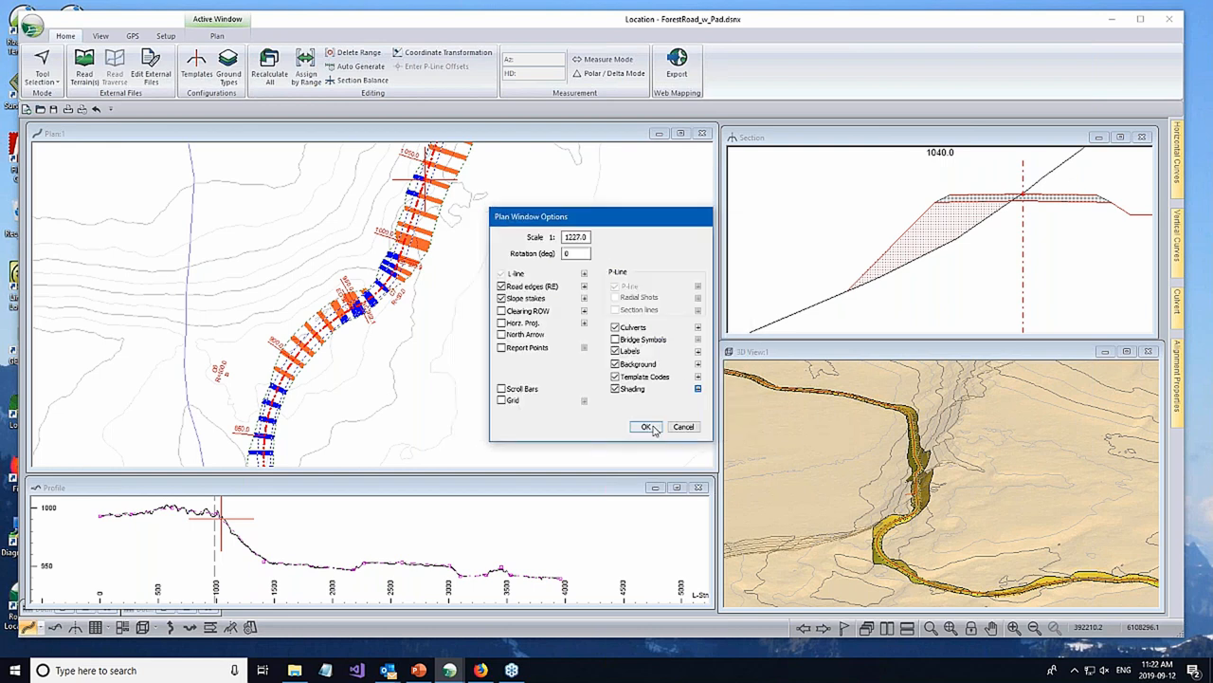
click(645, 425)
- Examine the continuous surface shading along the road between about stations 900 and 1100 in the plan
middle_drag(473, 289, 533, 333)
scroll(501, 273, up, 1)
mouse_move(464, 318)
middle_down()
mouse_move(425, 363)
mouse_move(406, 425)
middle_up()
middle_drag(543, 199, 541, 189)
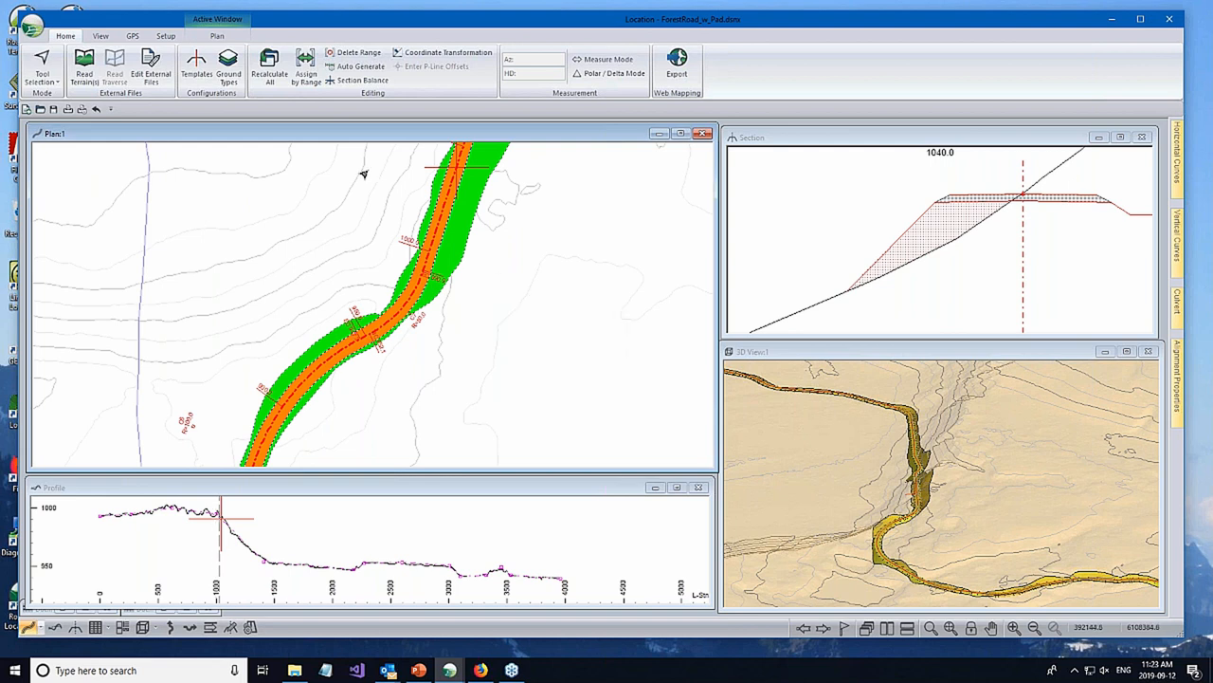
scroll(451, 290, down, 1)
middle_drag(452, 290, 385, 394)
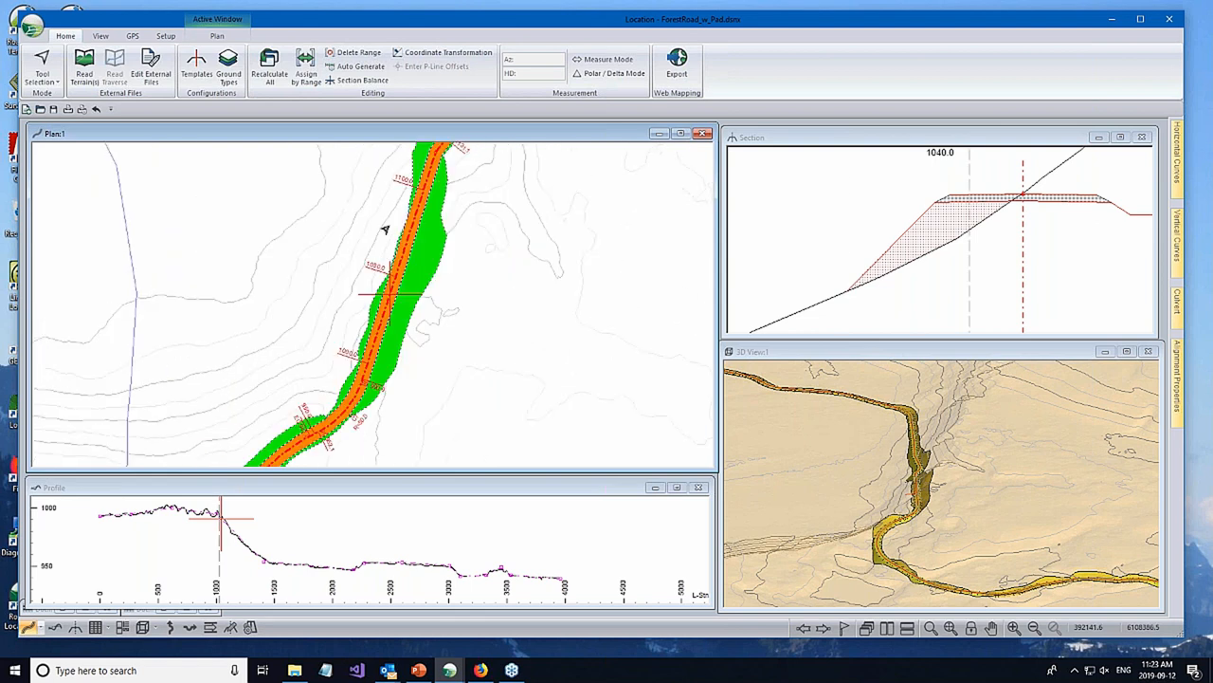
- Assign the WRT Wall Right template by range from station 1000 to station 1100
click(304, 71)
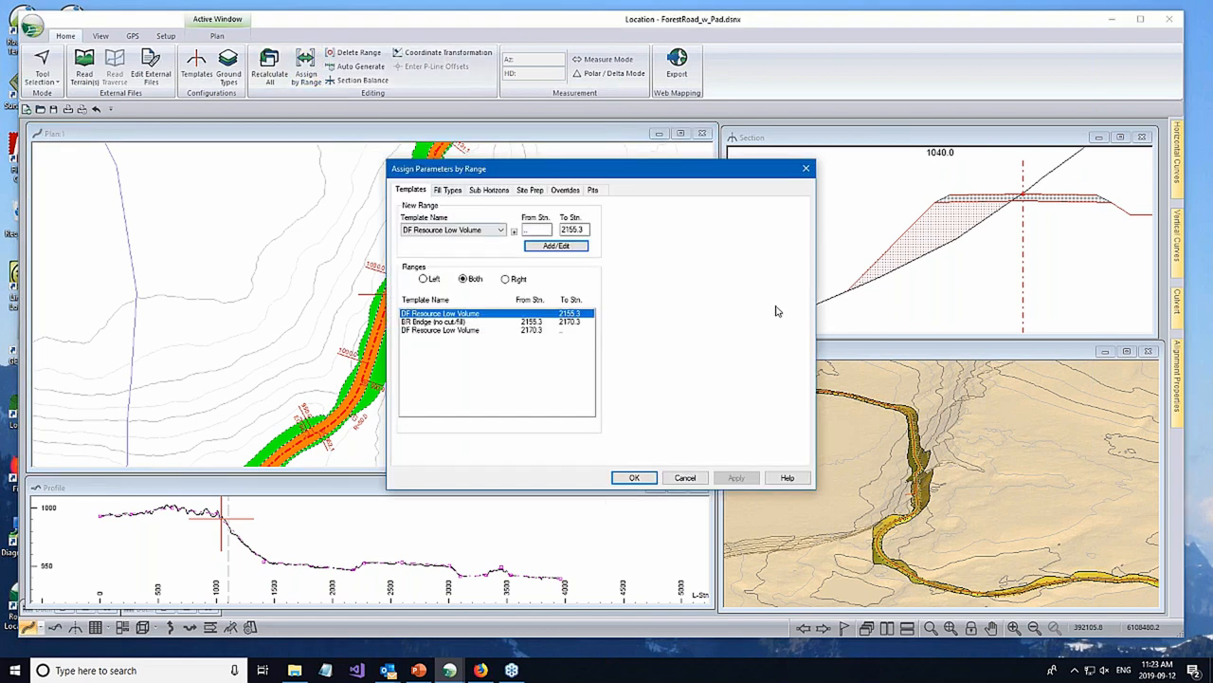
click(501, 232)
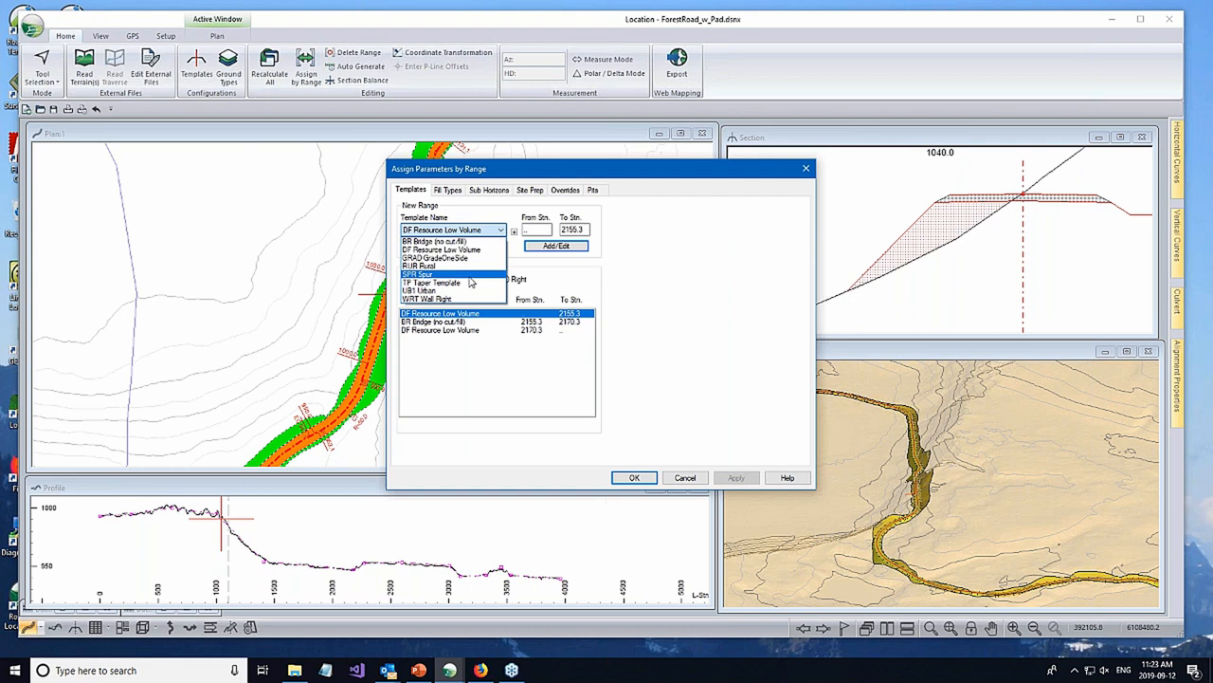
click(444, 300)
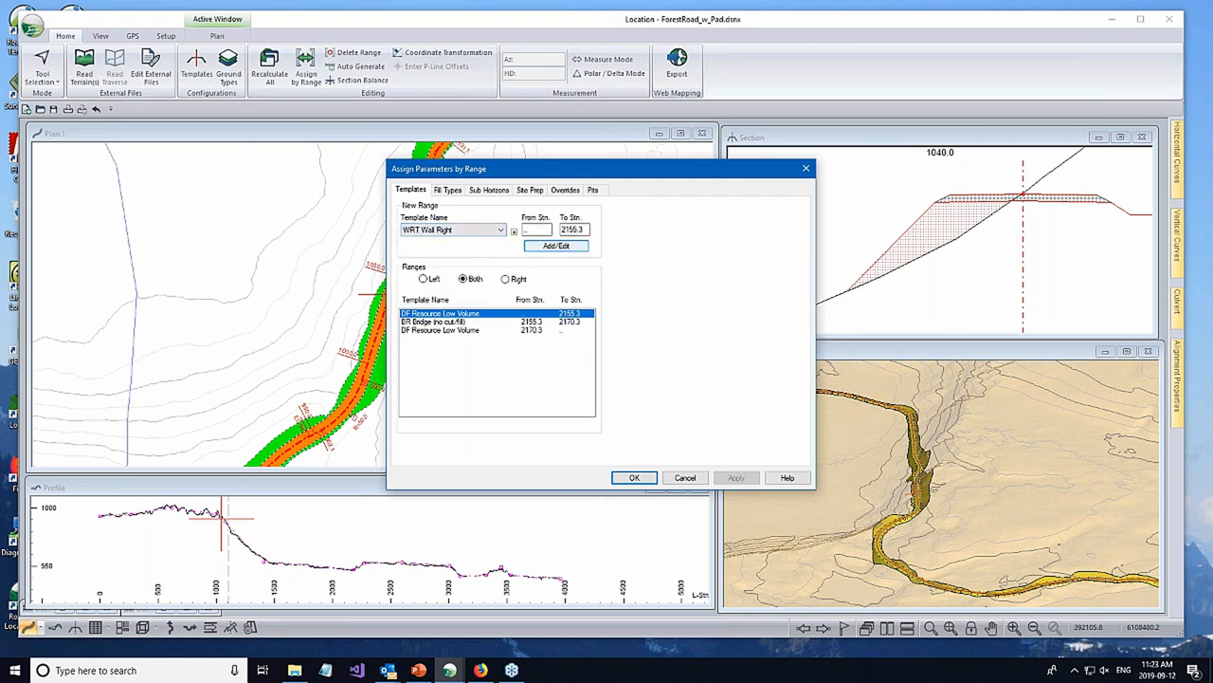
drag(526, 230, 566, 230)
text(1000)
key(Tab)
text(1)
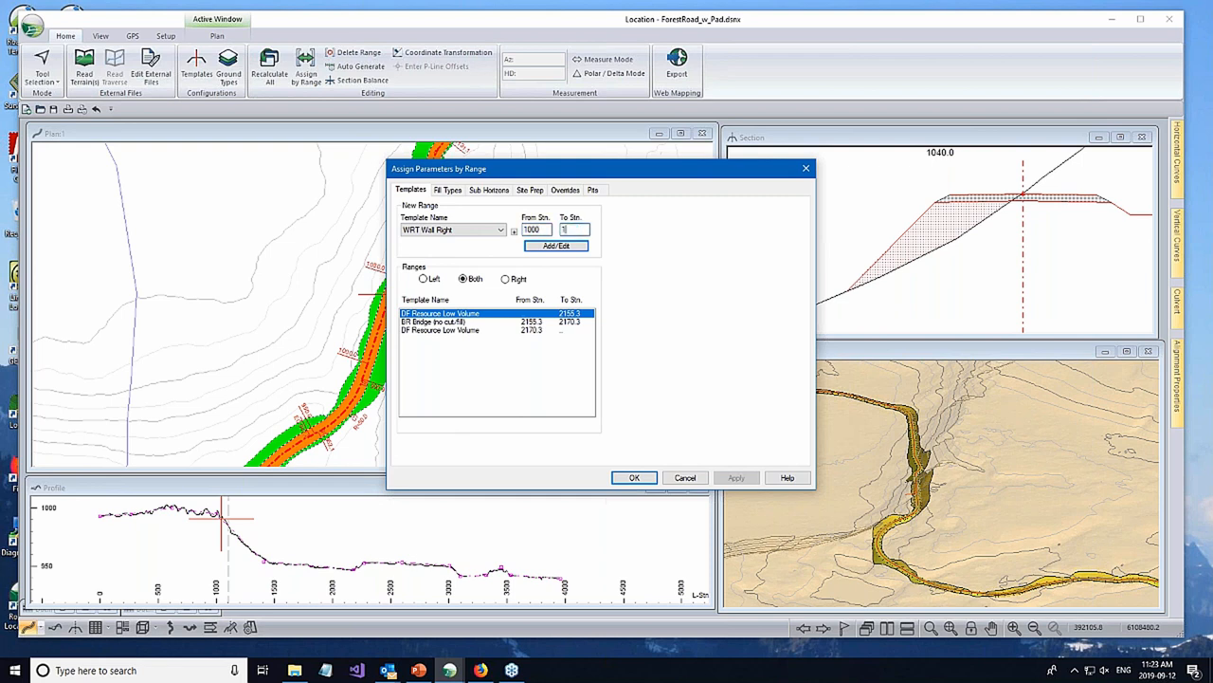
text(100)
click(553, 246)
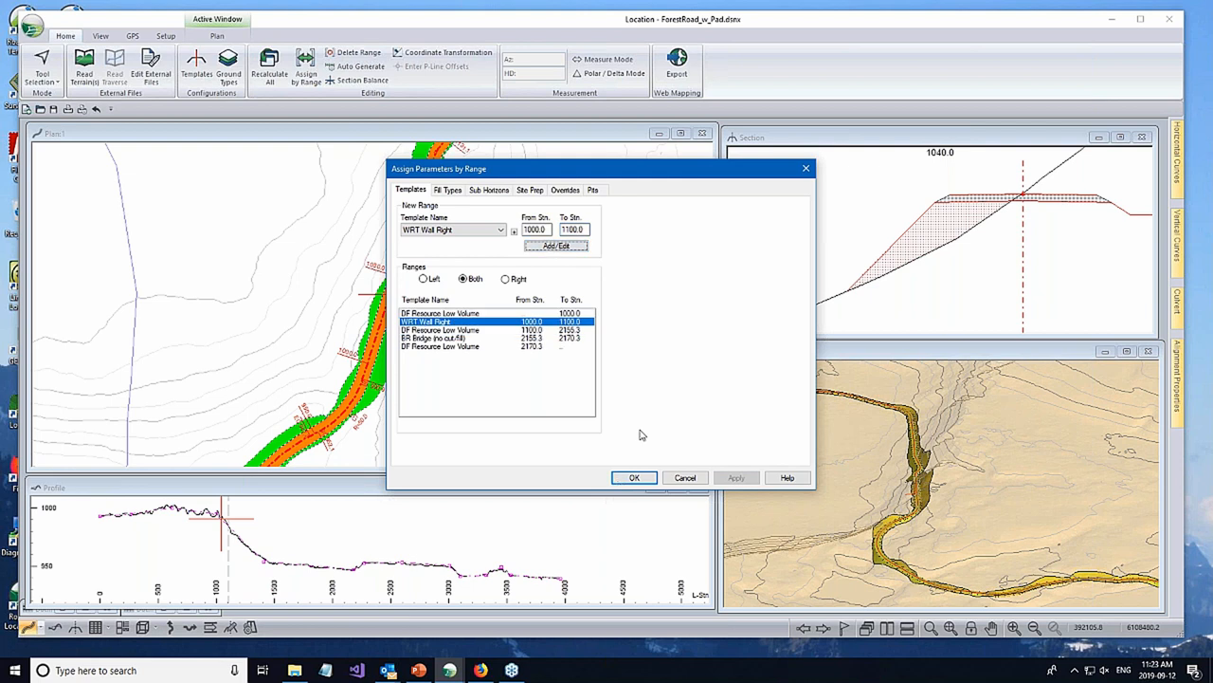
click(621, 485)
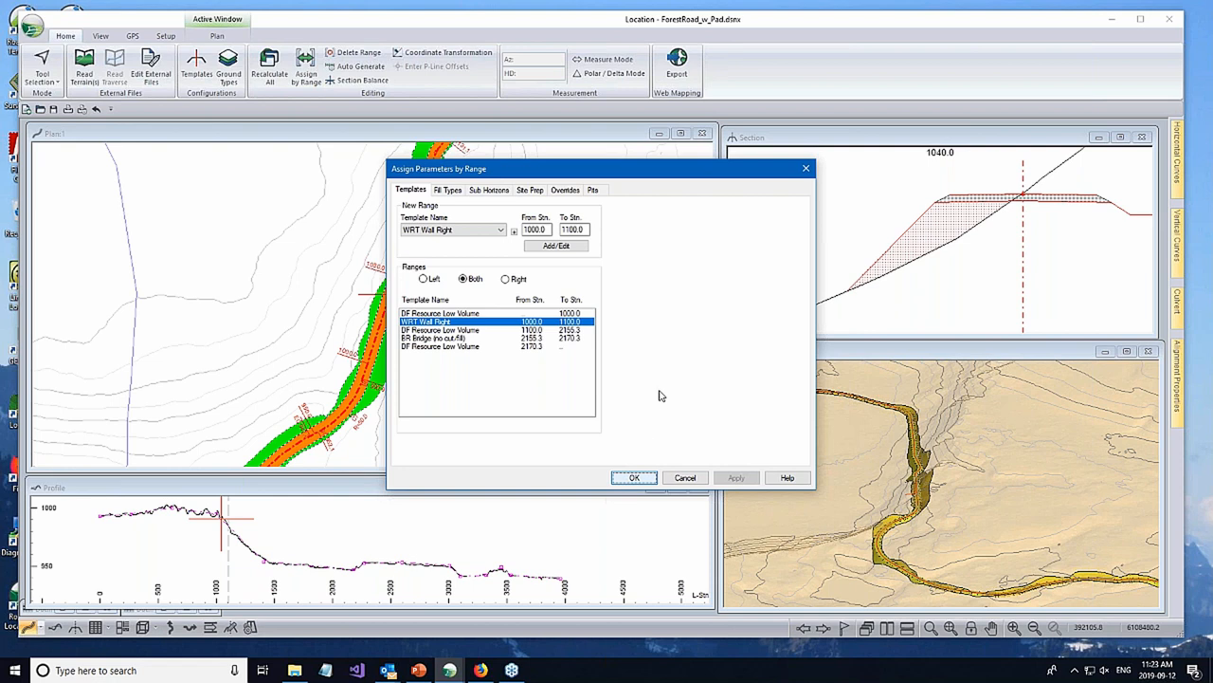
click(626, 480)
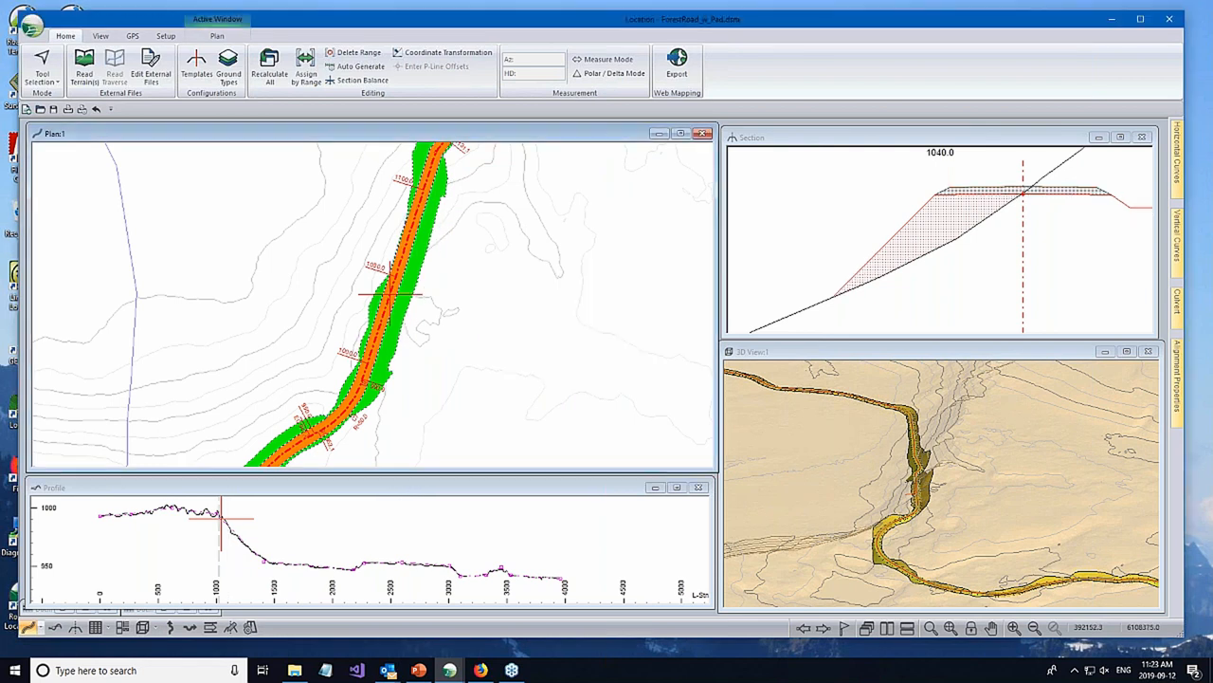
- Show the cross-section at about station 1004 and examine the full height of the retaining wall
click(370, 348)
click(875, 291)
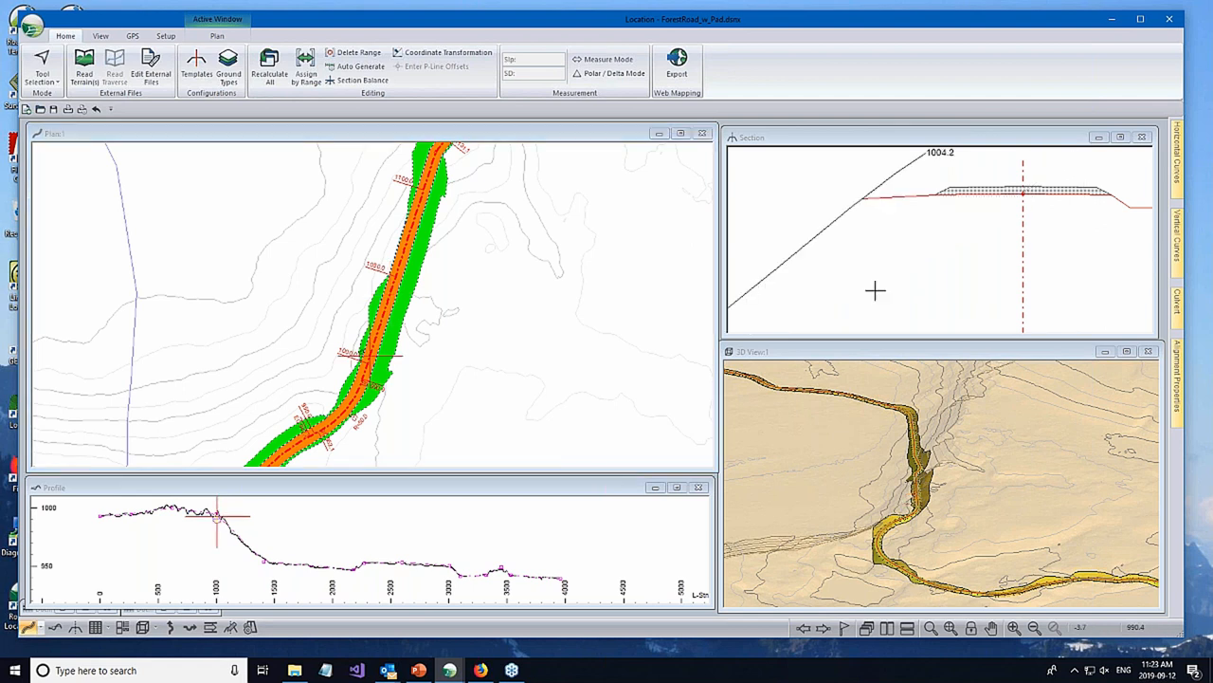
scroll(876, 290, down, 4)
middle_drag(939, 228, 901, 249)
scroll(863, 255, up, 1)
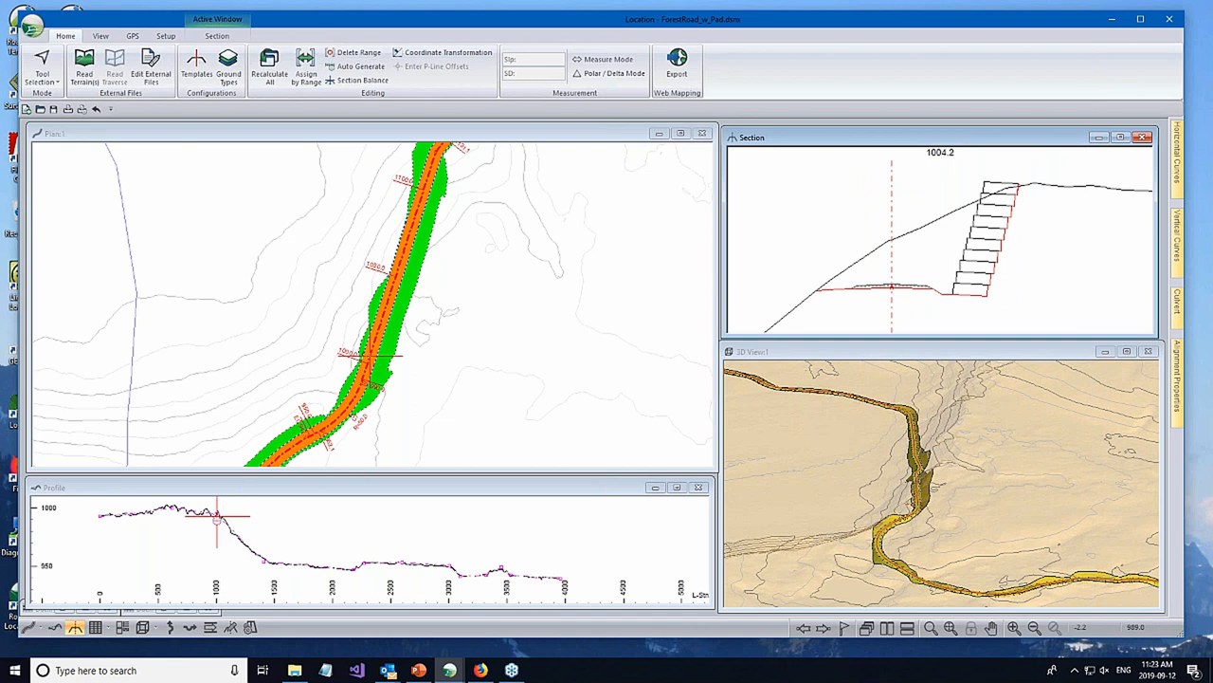
- Add the surface Srf5 - Layer 5 above subgrade to the plan shading surfaces
middle_drag(426, 287, 401, 248)
right_click(507, 390)
click(687, 396)
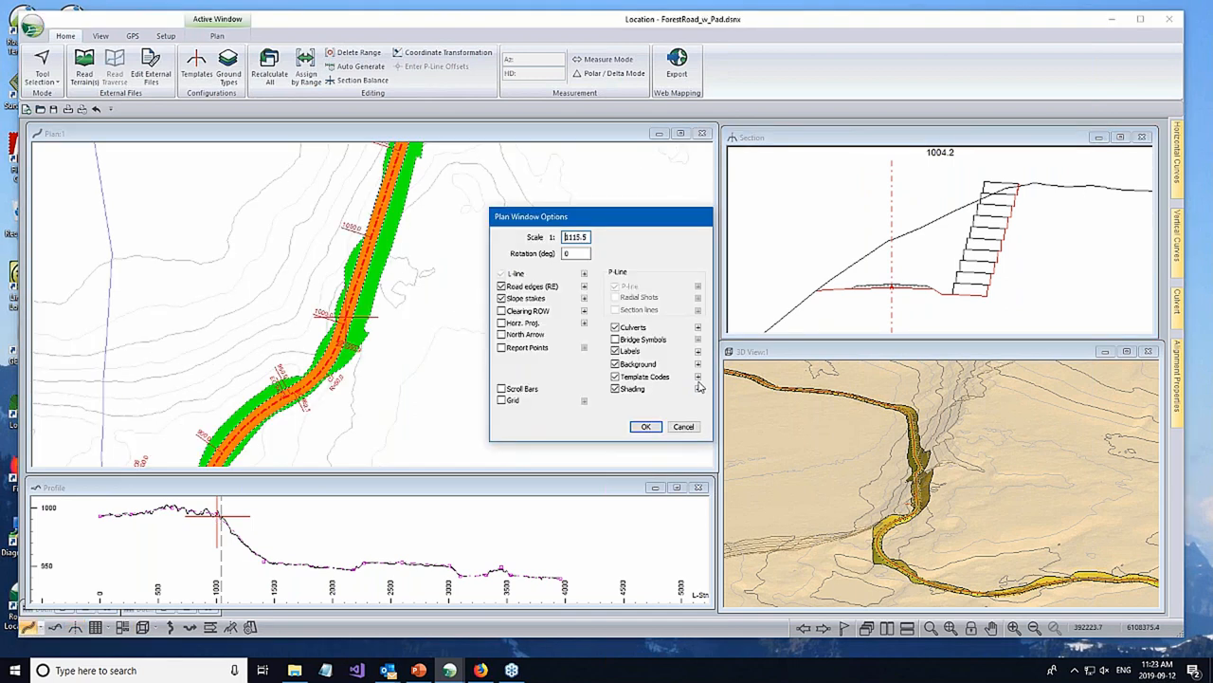
click(698, 377)
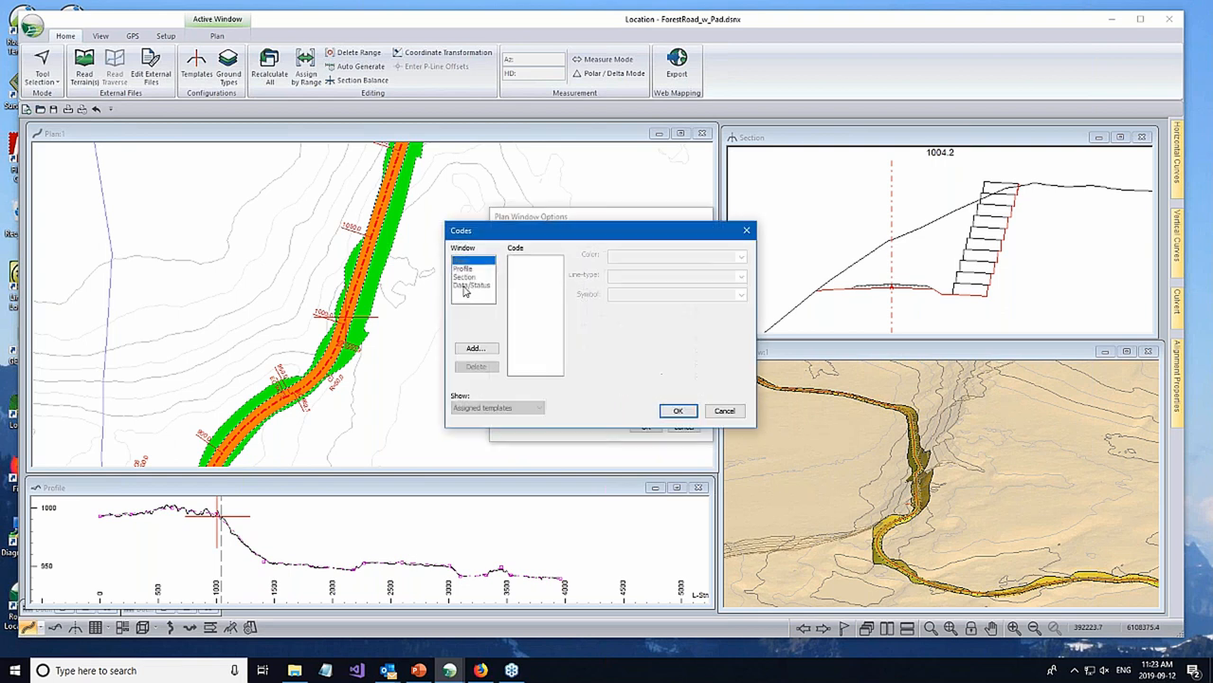
click(724, 411)
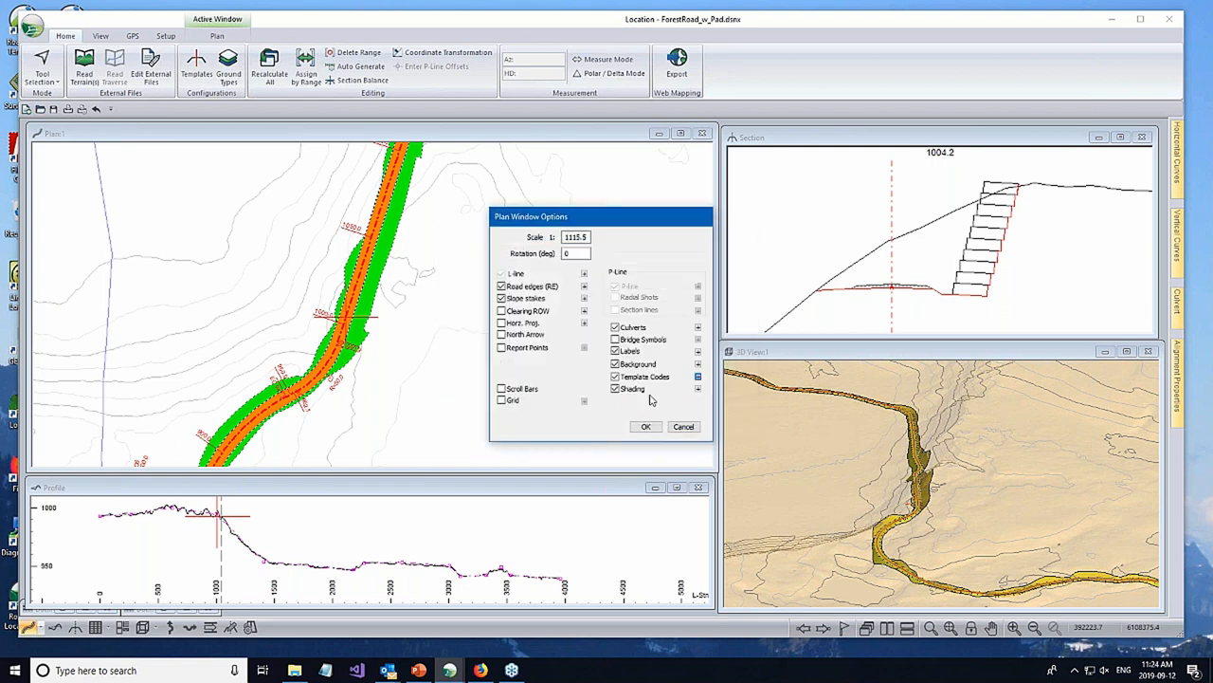
click(698, 390)
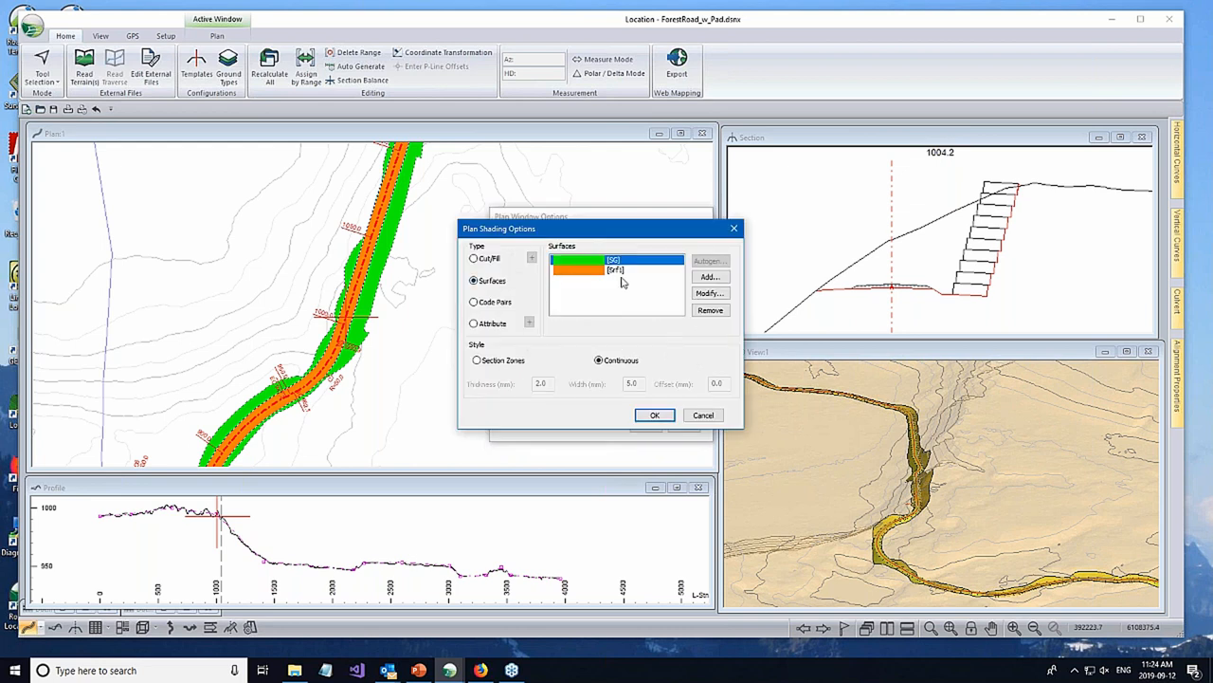
click(712, 277)
click(600, 312)
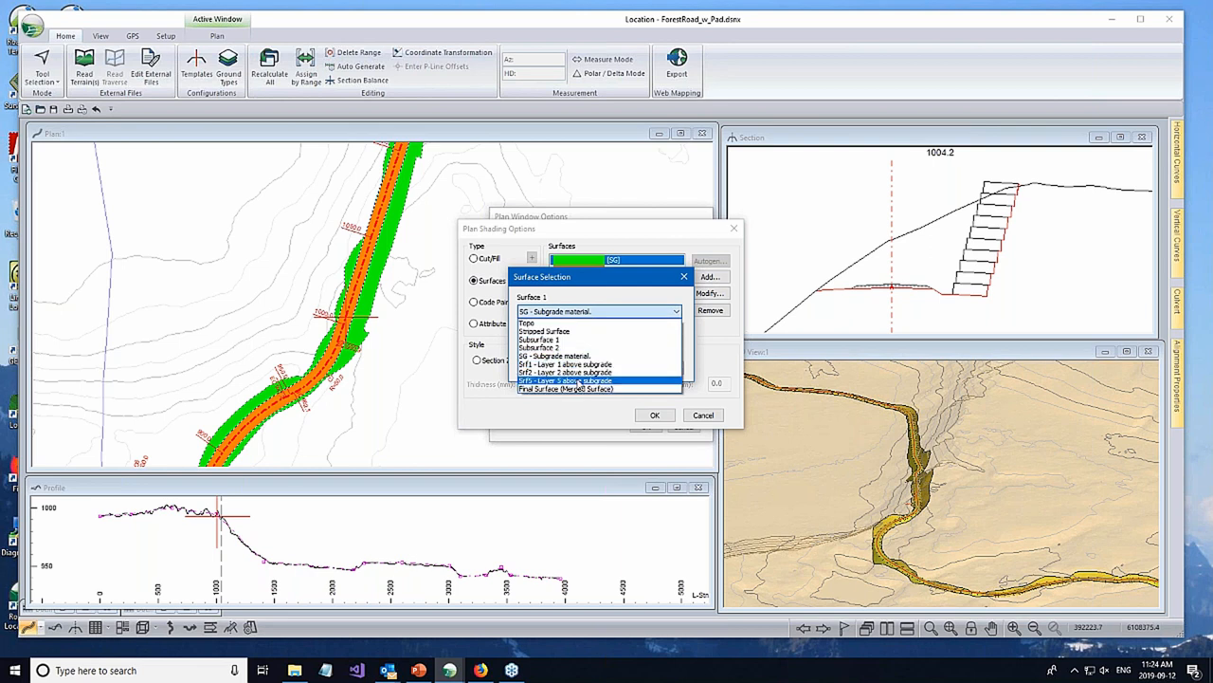
click(578, 381)
click(612, 368)
- Remove the SG surface from the plan shading and apply the shading and plan window options
click(606, 260)
click(709, 311)
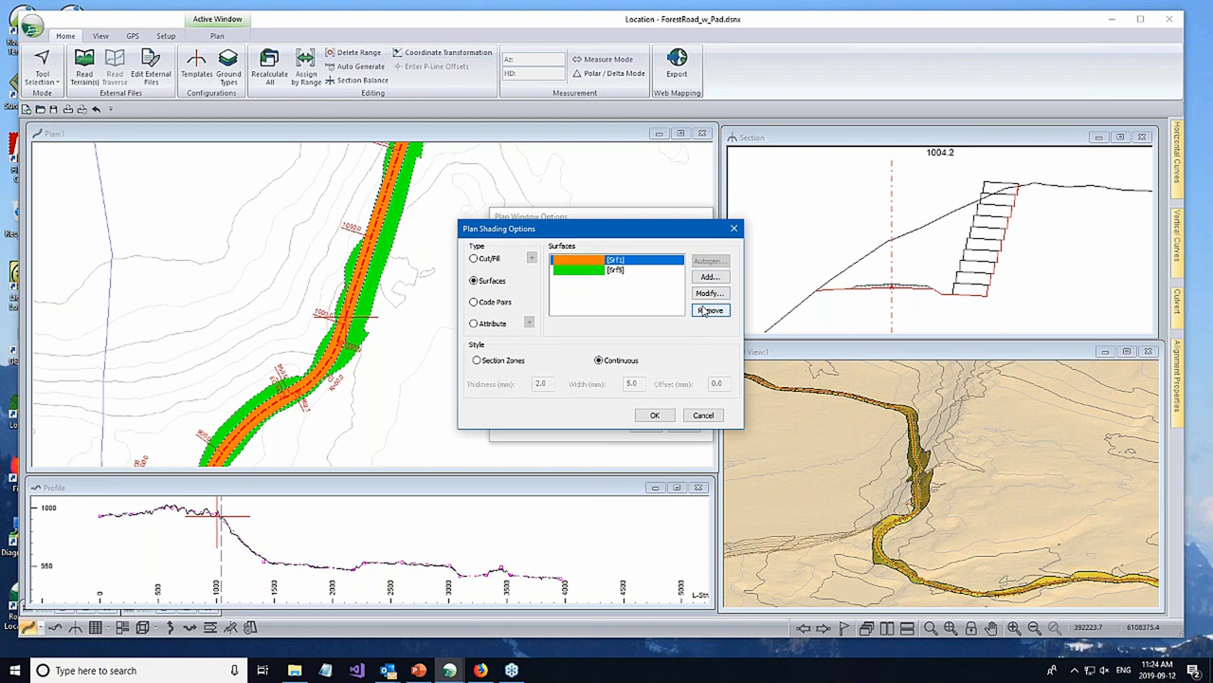
click(653, 416)
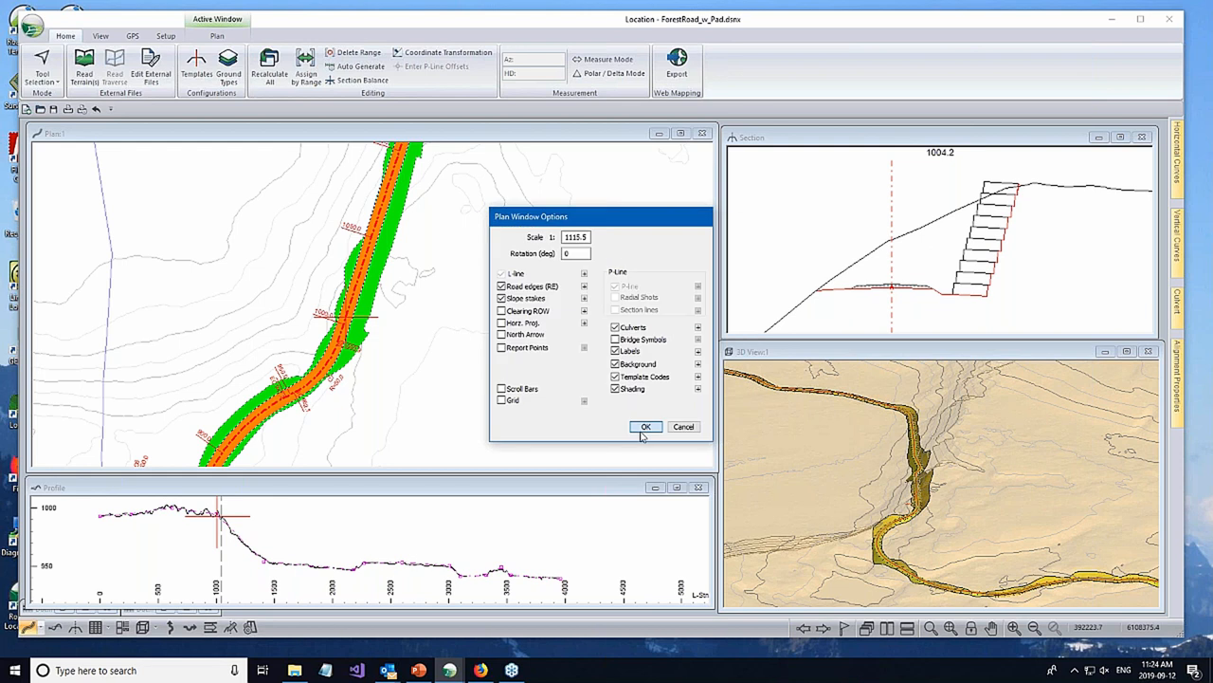
click(644, 429)
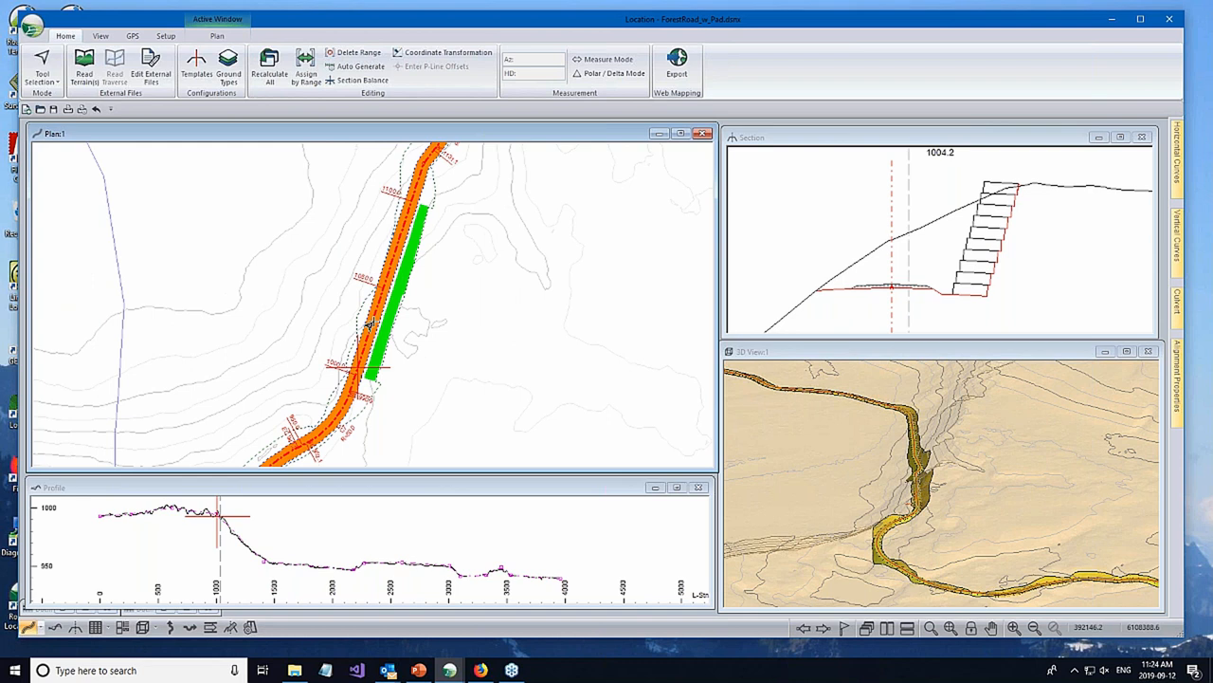
- Examine the wall and road surface shading in the plan and the cross-section at station 1030
scroll(485, 298, down, 1)
middle_drag(444, 272, 437, 200)
middle_drag(409, 254, 344, 314)
scroll(562, 246, up, 1)
scroll(561, 246, down, 1)
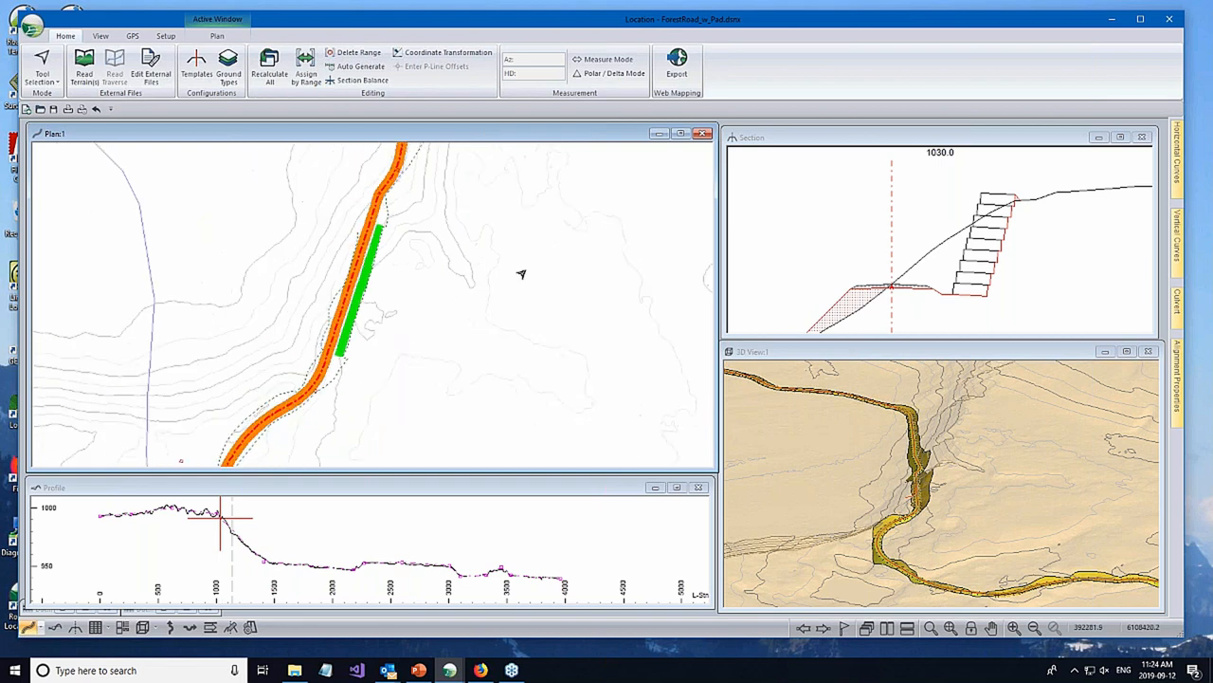
scroll(521, 274, down, 1)
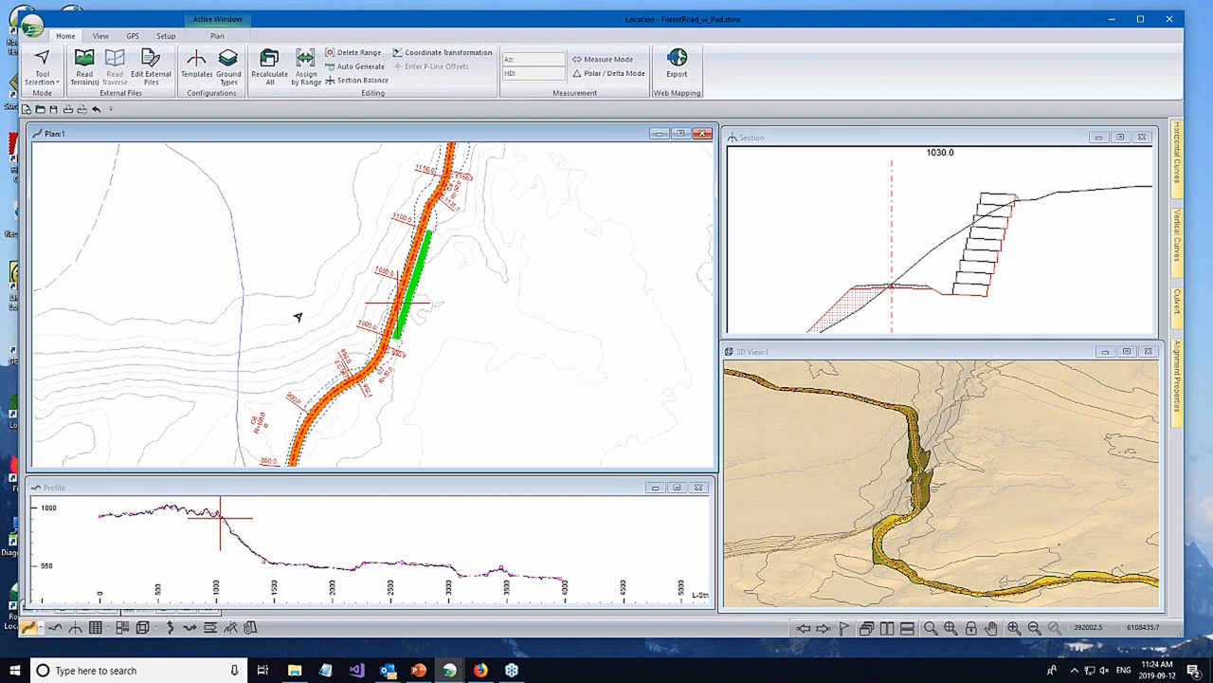
mouse_move(253, 180)
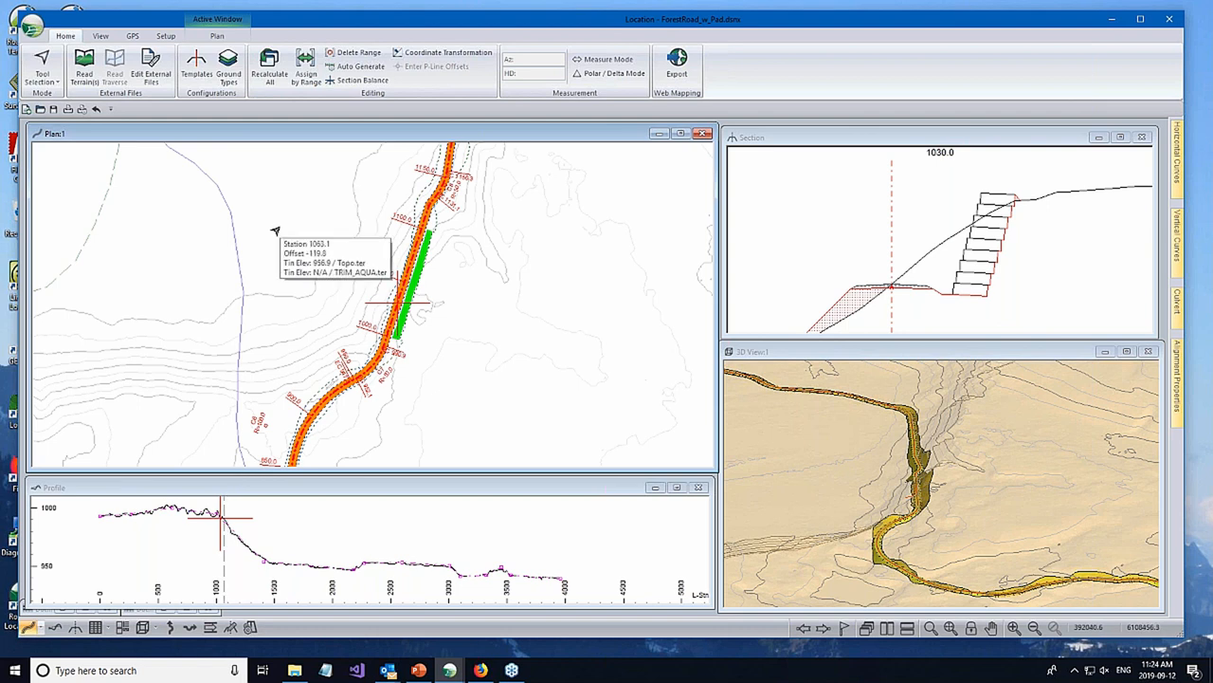
- Save the design in Softree-Terrain (*.terx) format as RoadsMap.terx in the ForestRoad folder, replacing the existing file
click(31, 27)
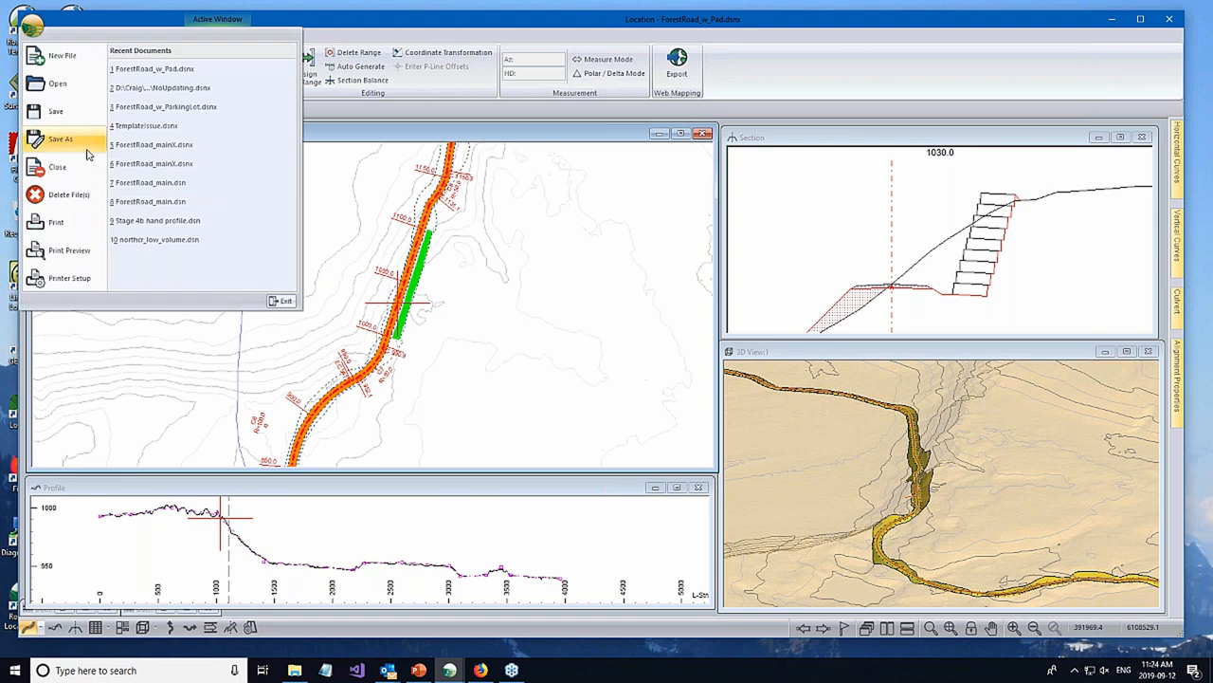
click(59, 139)
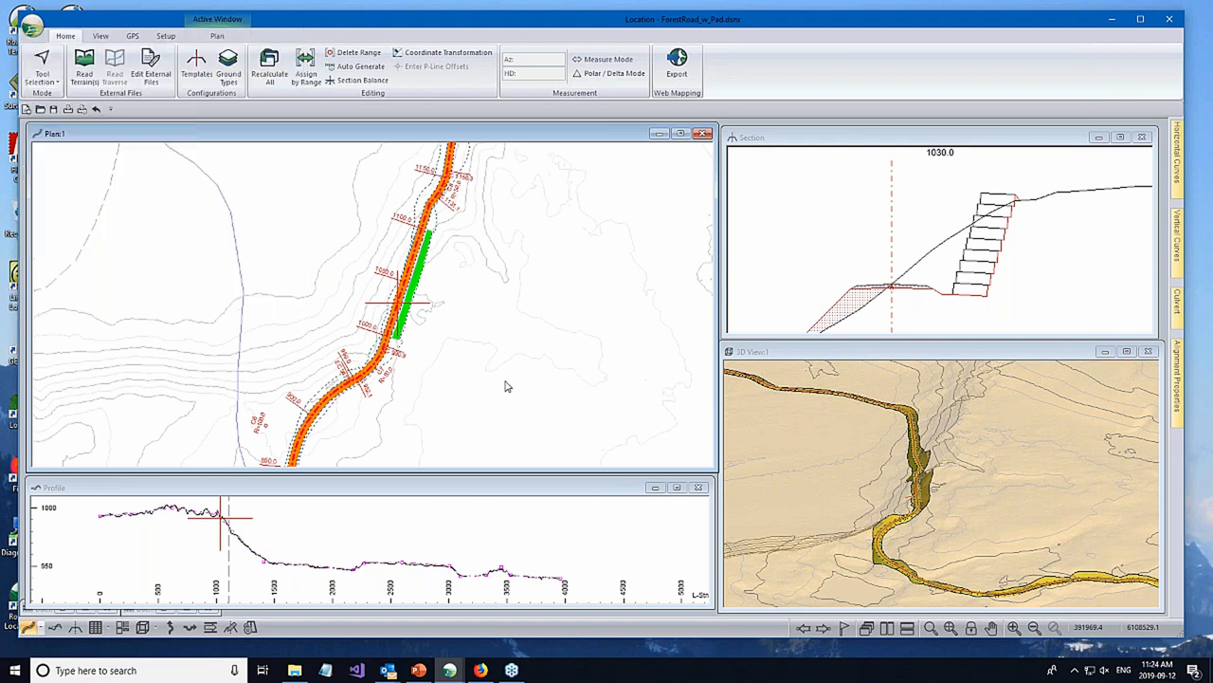
click(585, 609)
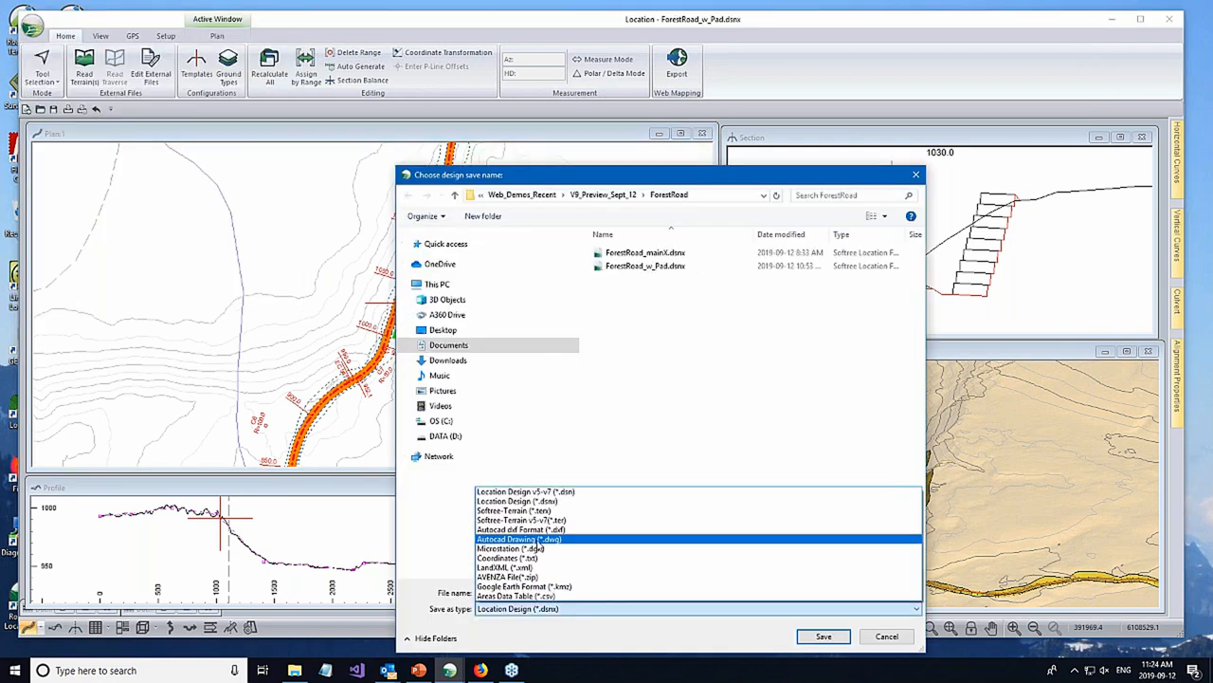
click(536, 511)
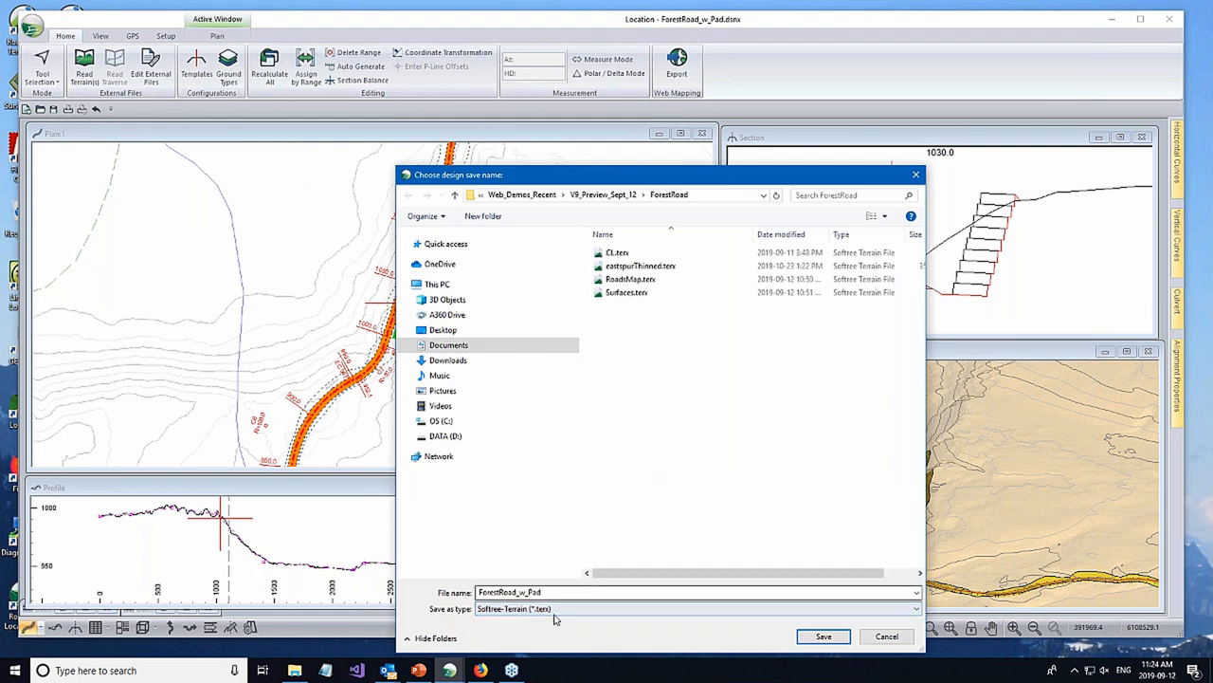
click(630, 294)
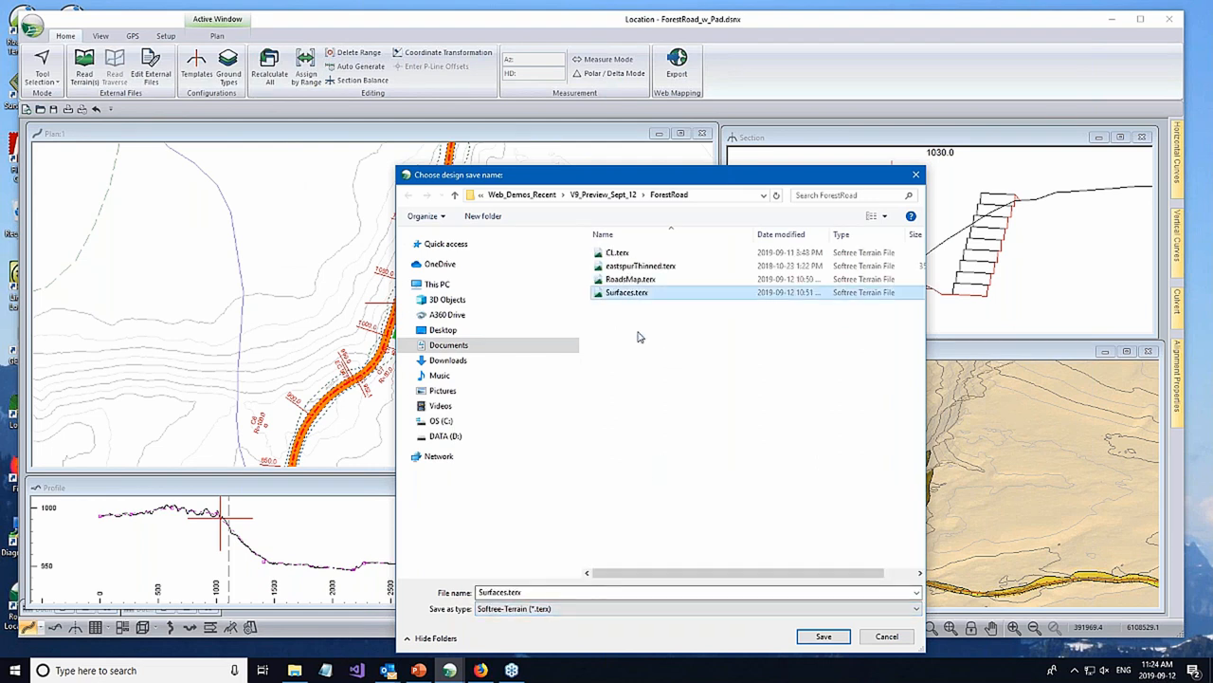
click(632, 280)
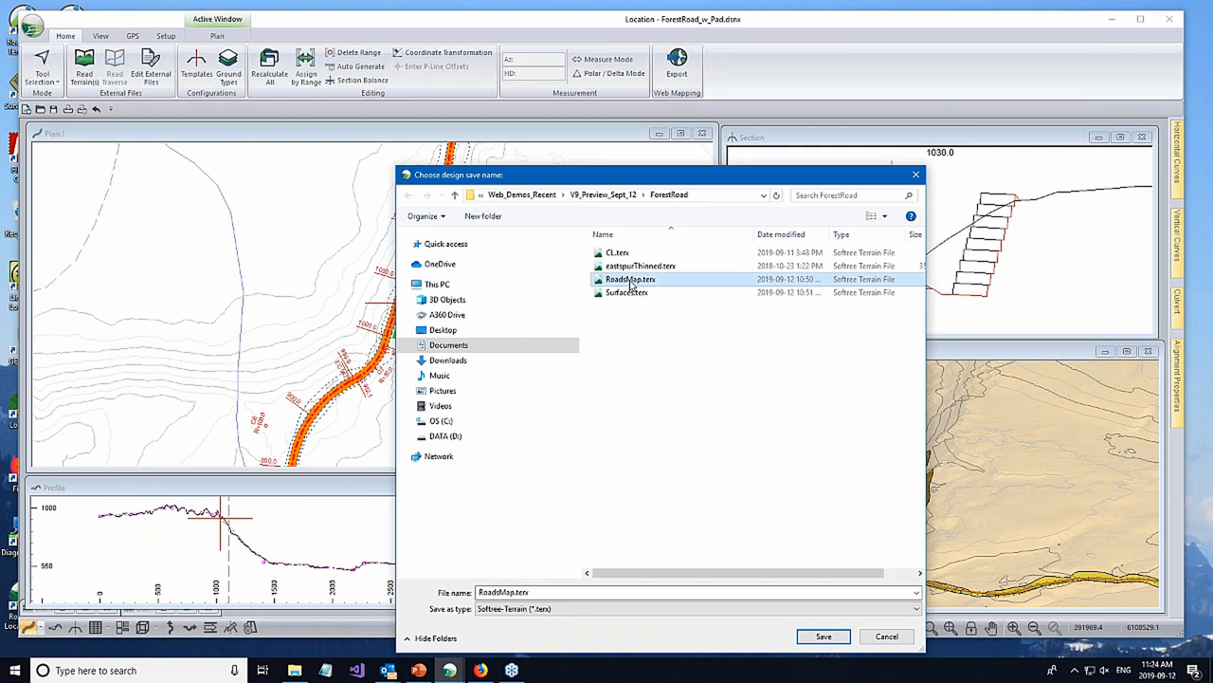
click(818, 640)
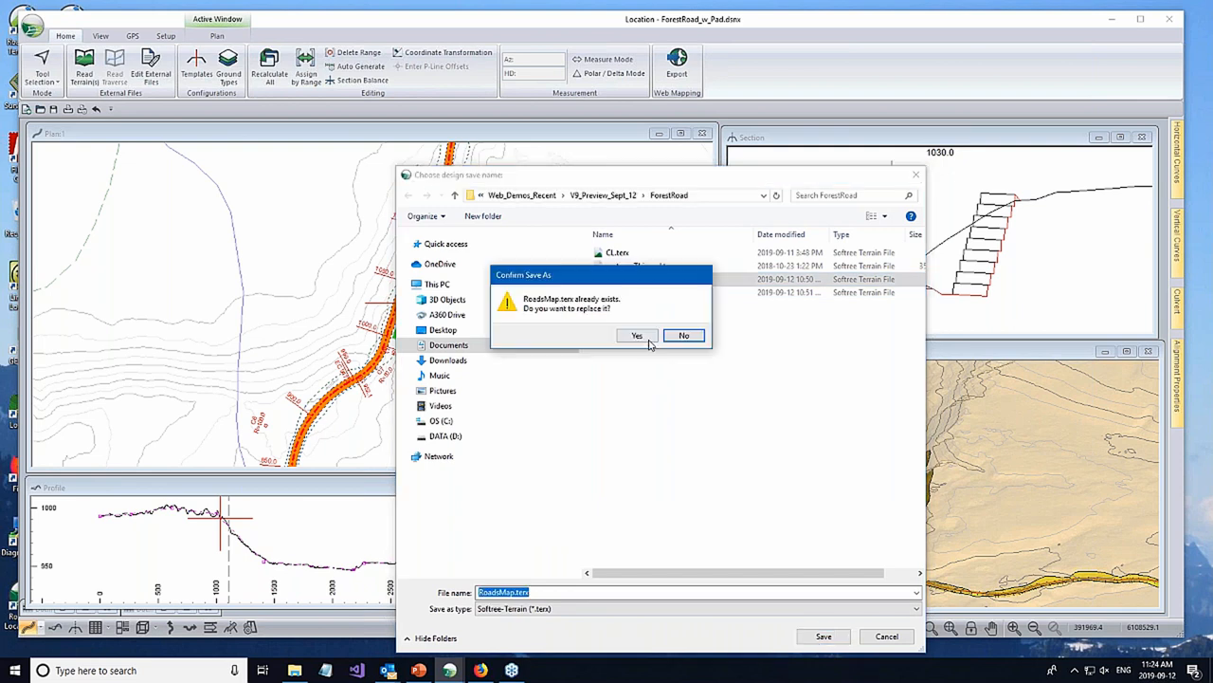
click(638, 335)
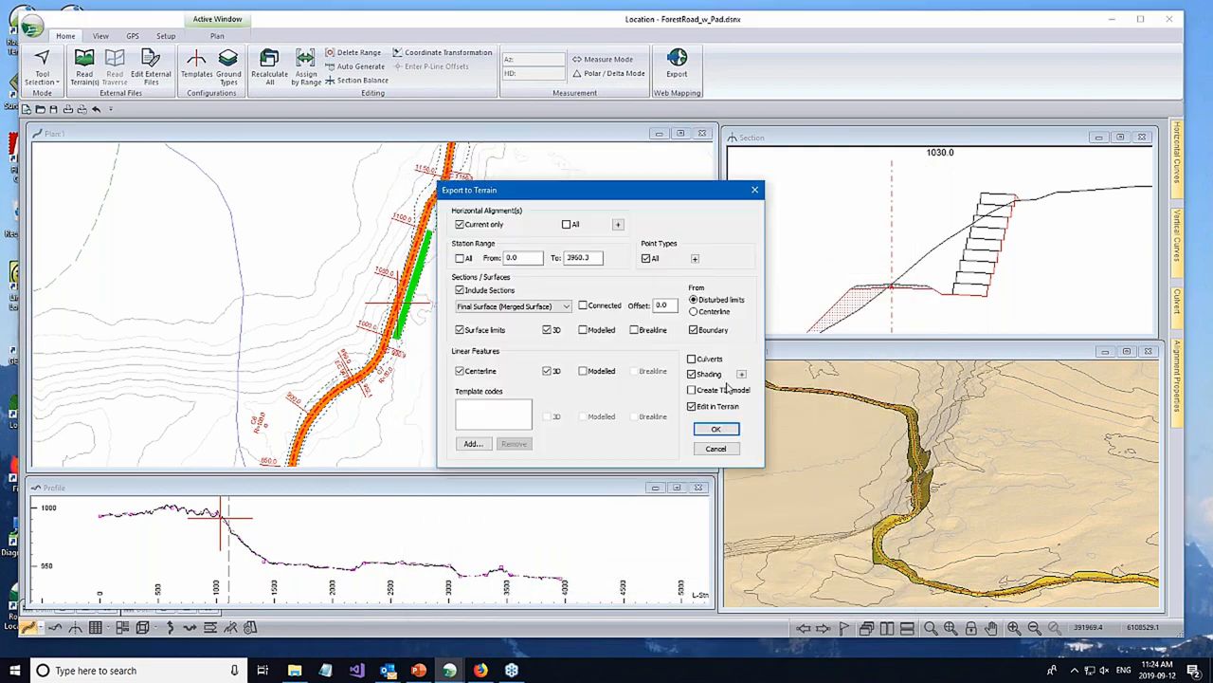
- Add the surface Srf5 - Layer 5 above subgrade to the shading surfaces of the terrain export
click(742, 375)
click(741, 374)
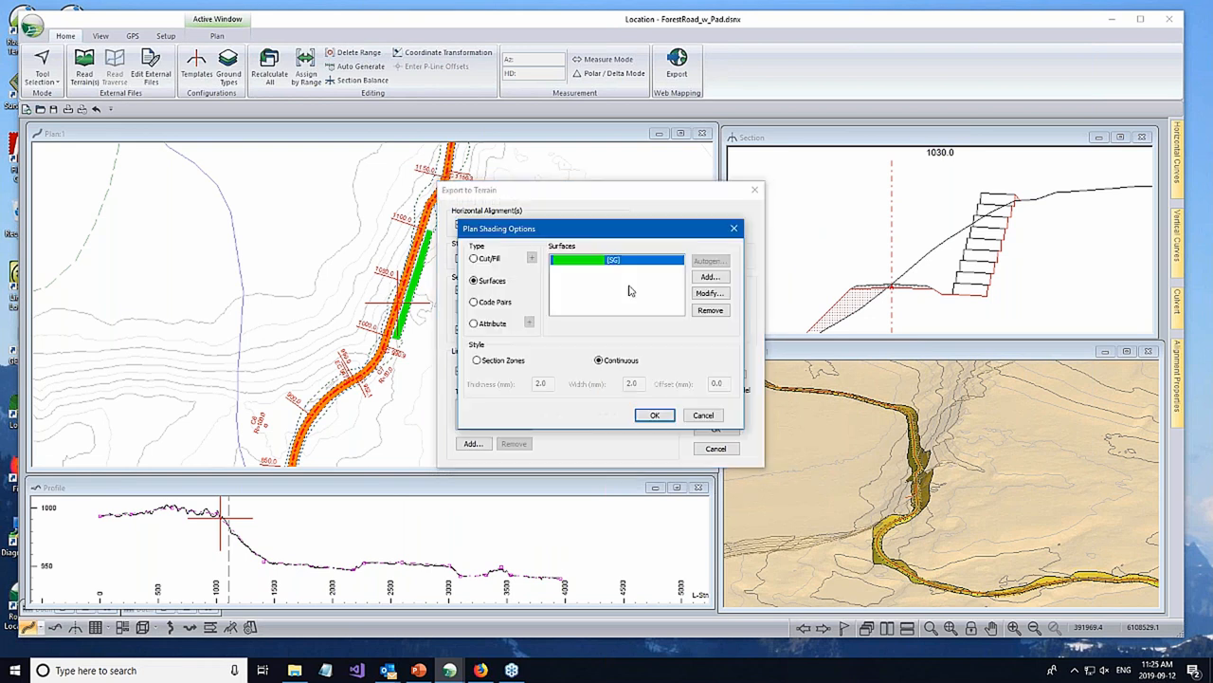
click(710, 293)
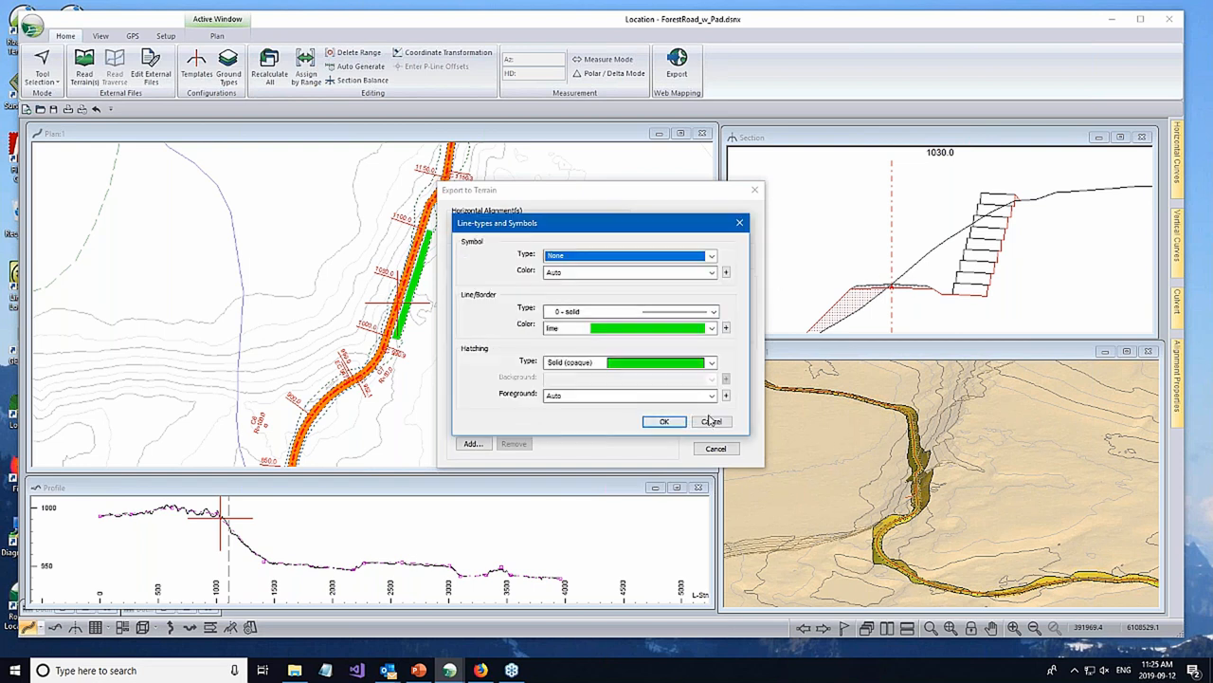
click(713, 420)
click(710, 275)
click(569, 311)
click(555, 380)
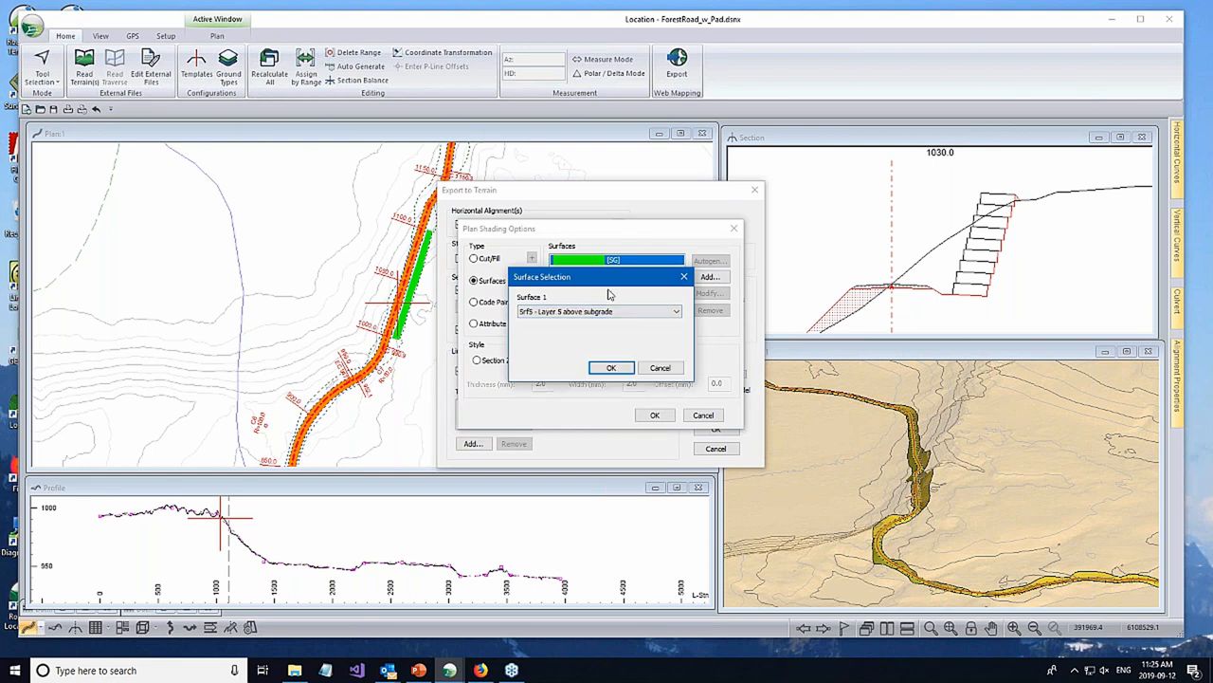
click(609, 370)
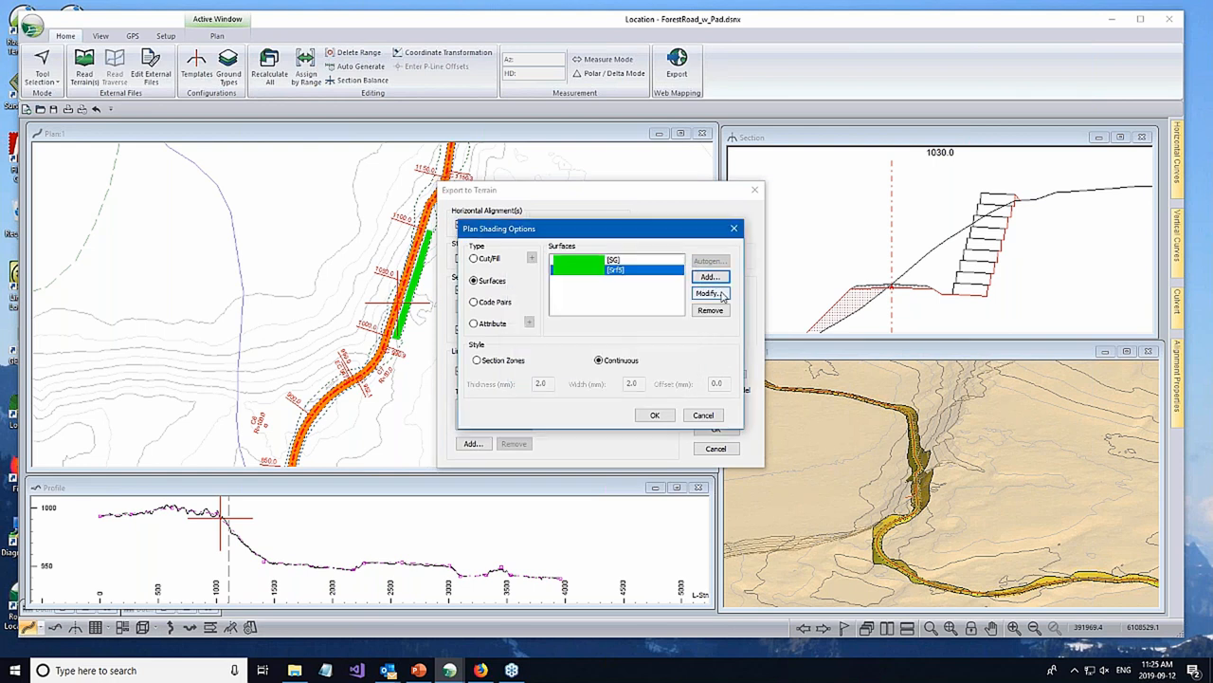
- Remove the SG surface from the export shading and add the surface Srf1 - Layer 1 above subgrade
click(594, 260)
click(710, 310)
click(709, 276)
click(547, 312)
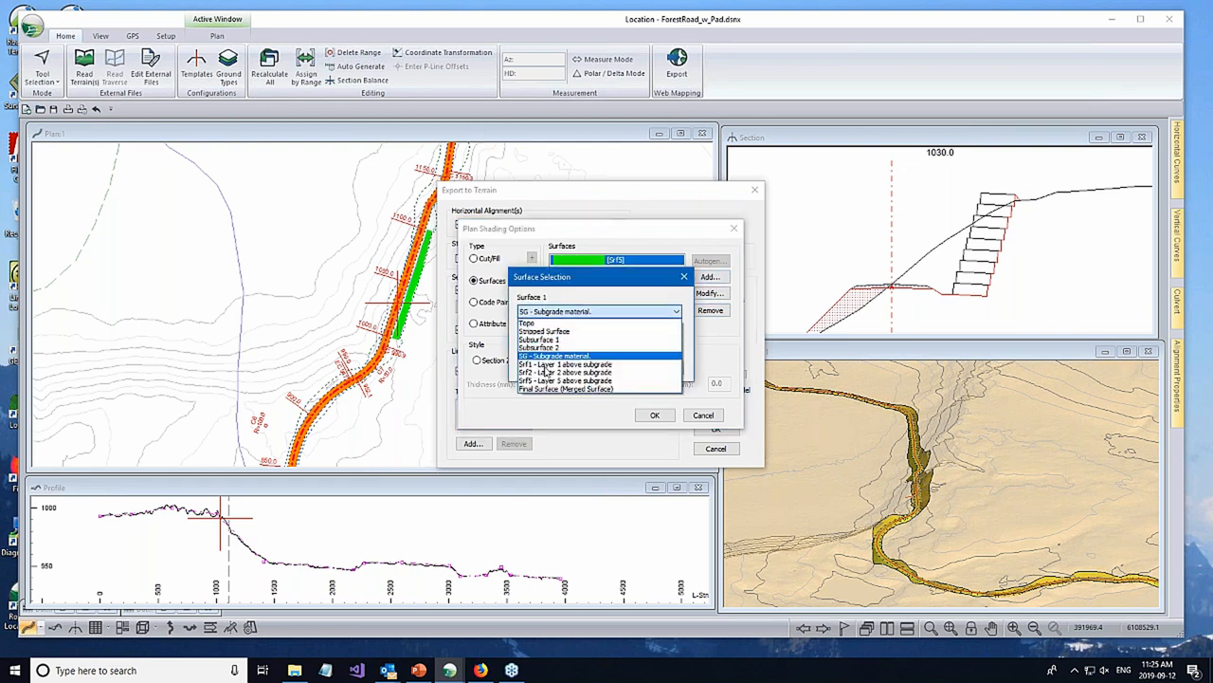
click(657, 383)
click(595, 371)
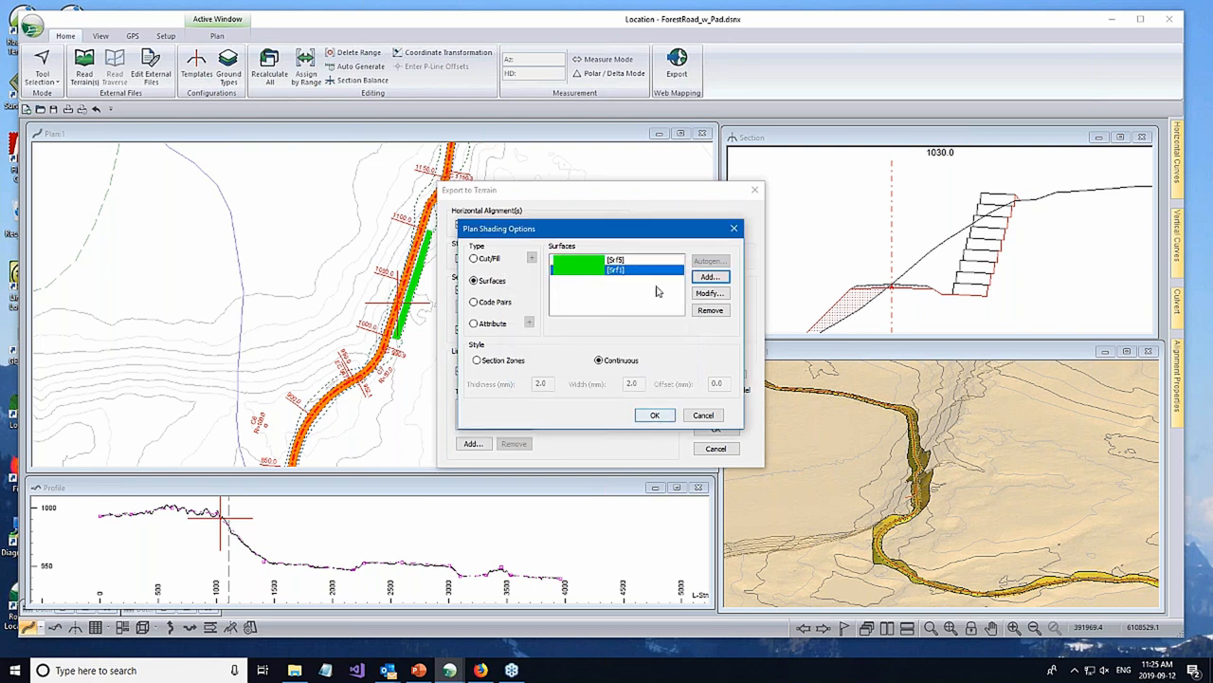
- Set the line color of the Srf5 shading to blue and apply the export's shading options
click(614, 265)
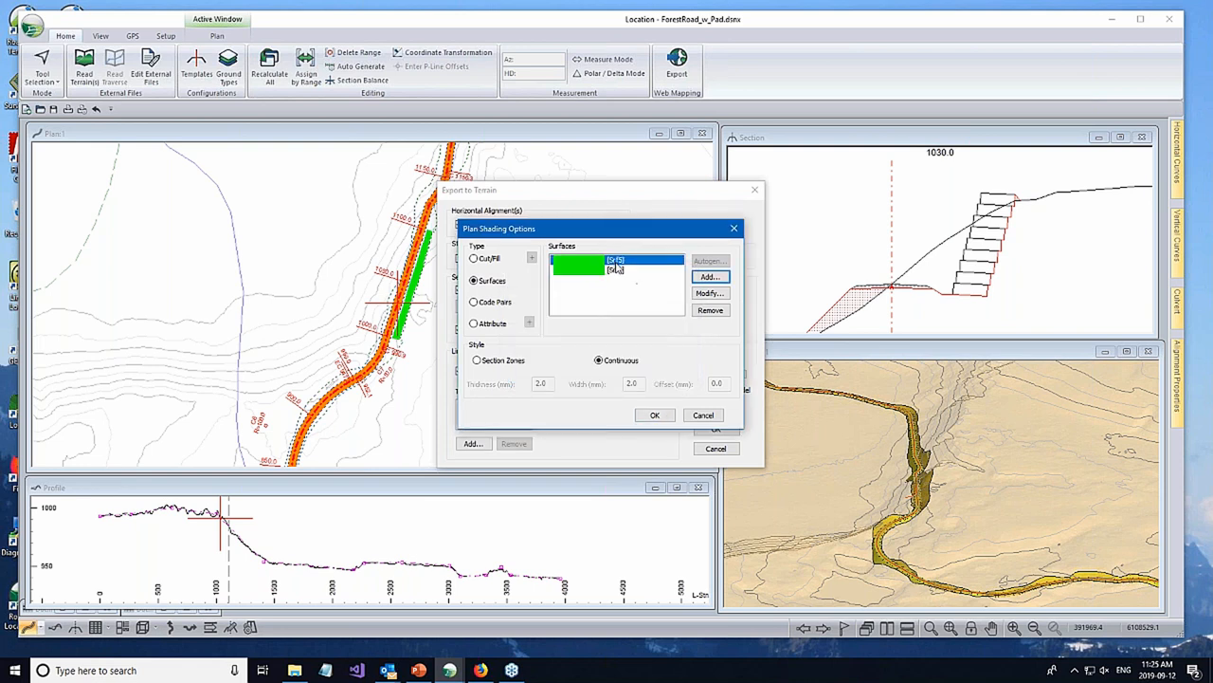
click(711, 293)
click(614, 327)
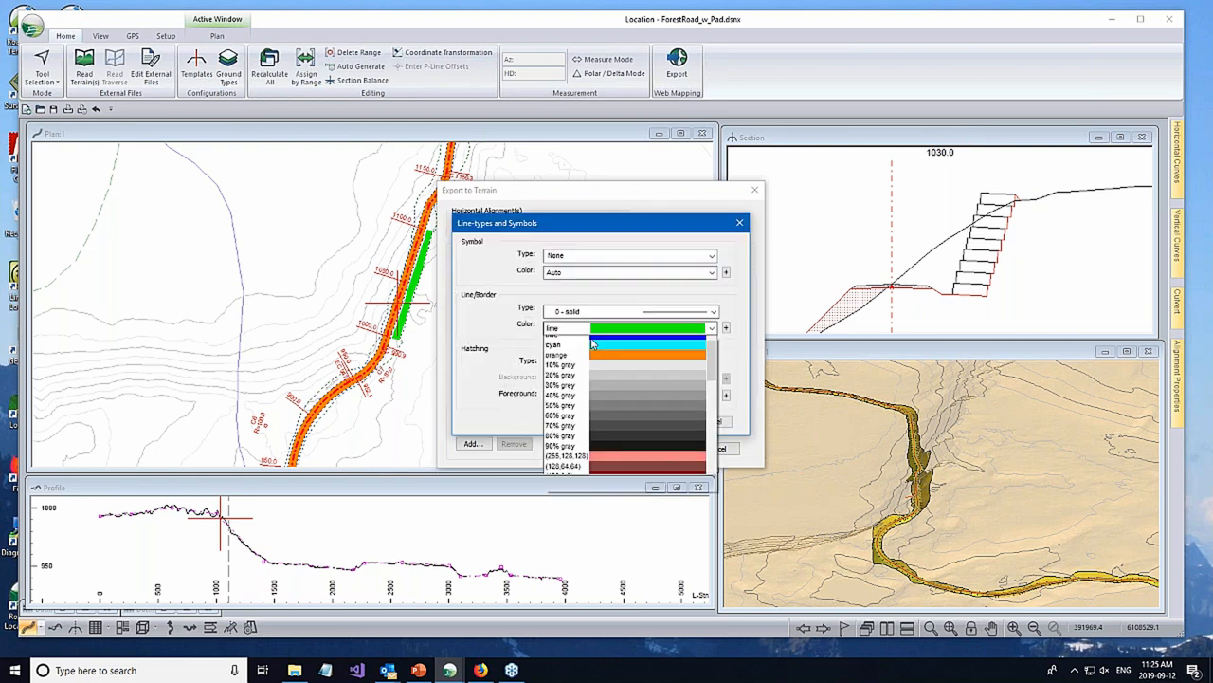
click(614, 364)
click(656, 419)
click(654, 416)
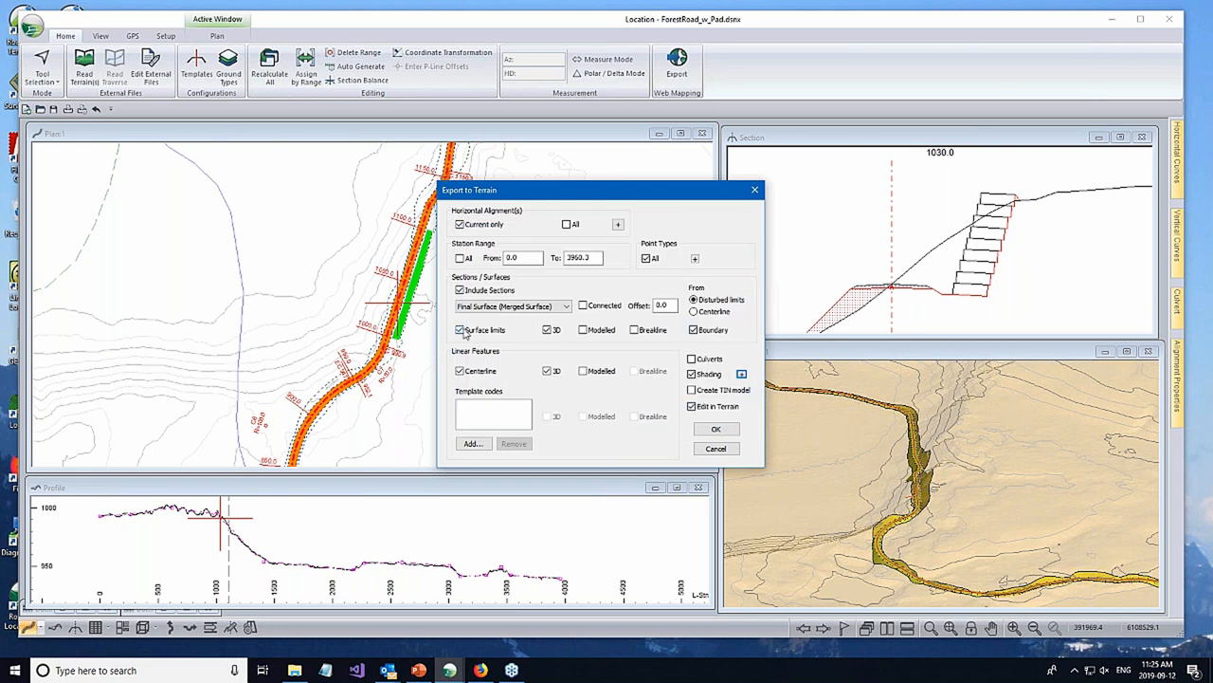
- Exclude sections from the export and export the current alignment with its shading to Terrain
click(460, 289)
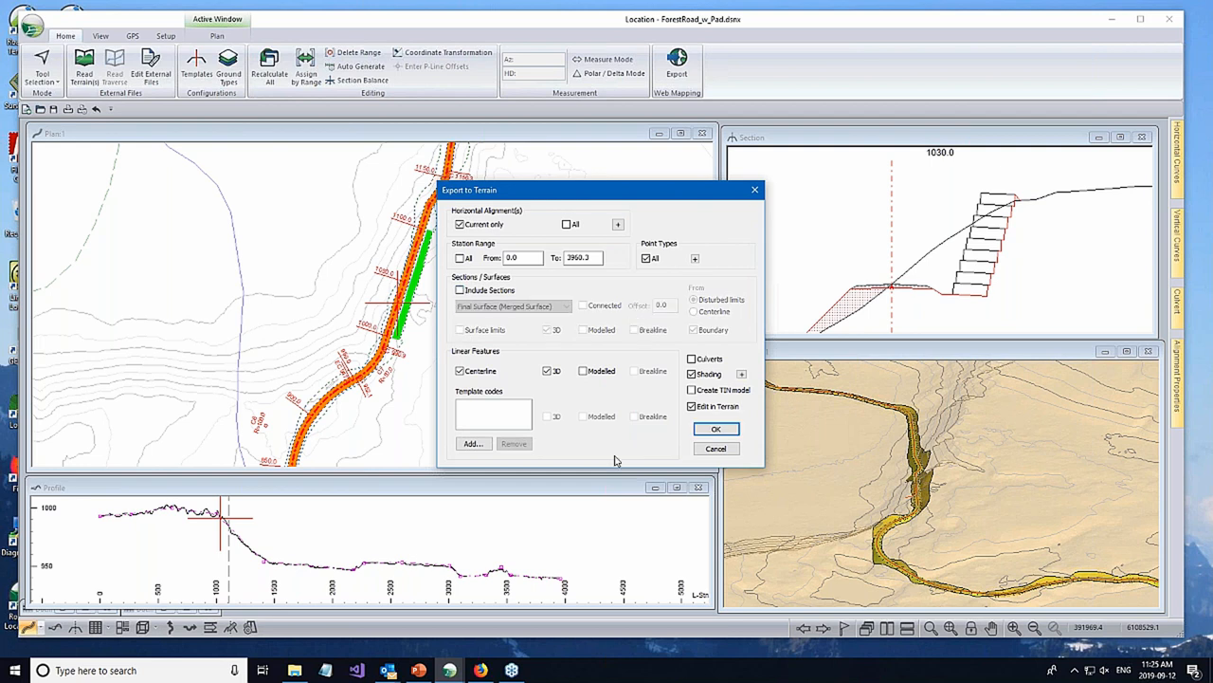
click(717, 430)
click(718, 429)
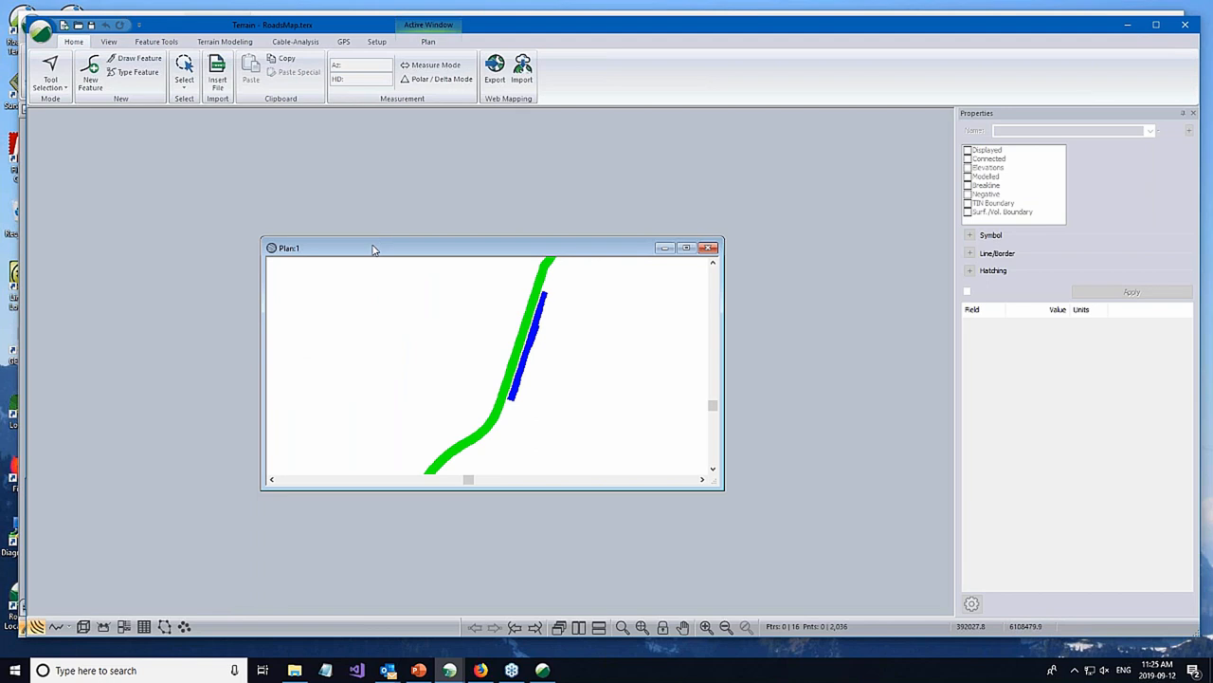
- Maximize the exported plan and inspect the properties of the centerline and the road's shading polygon
double_click(373, 248)
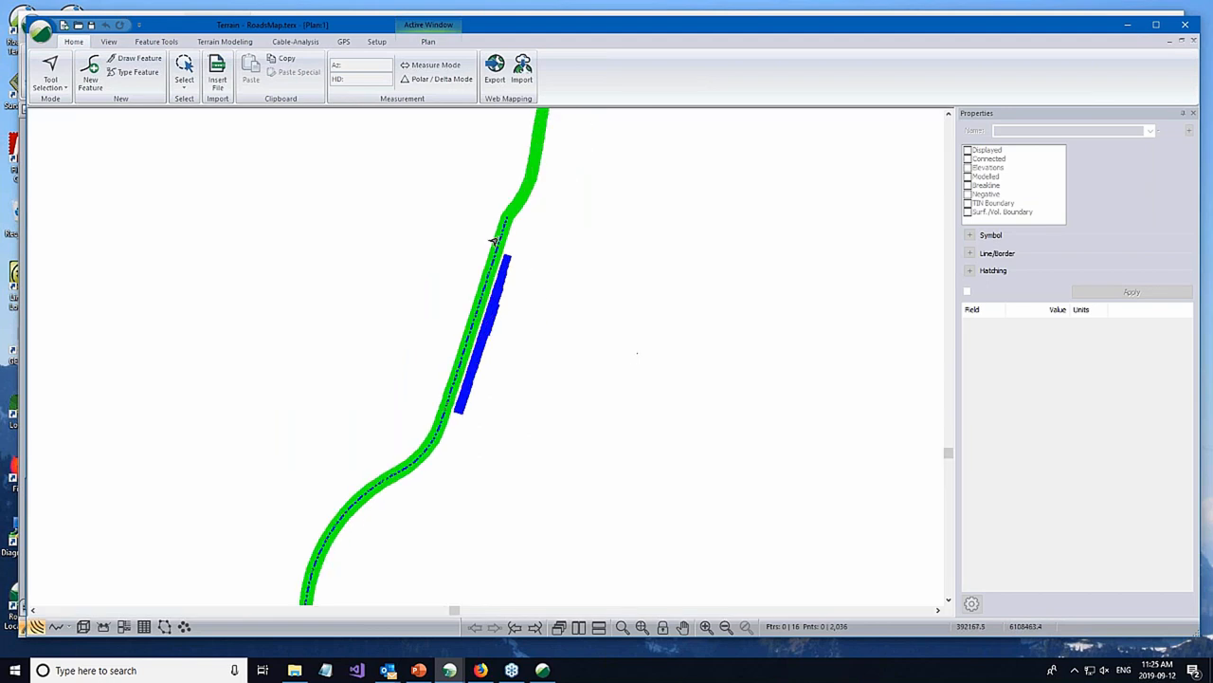
click(503, 230)
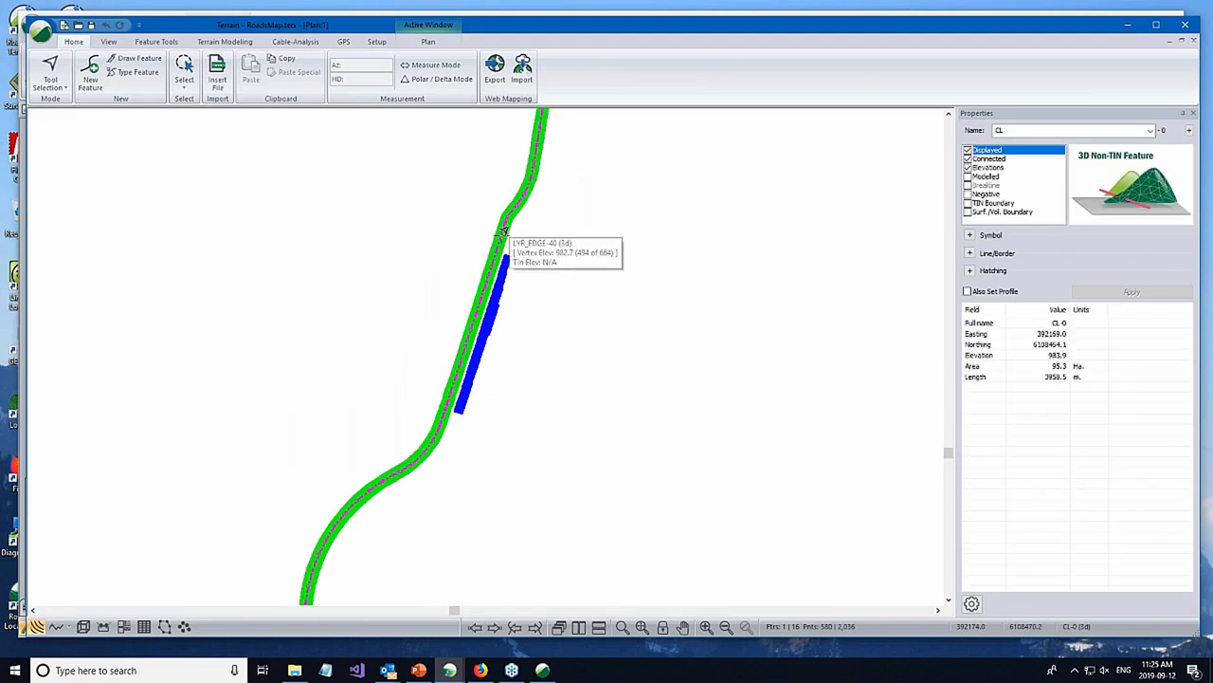
click(503, 231)
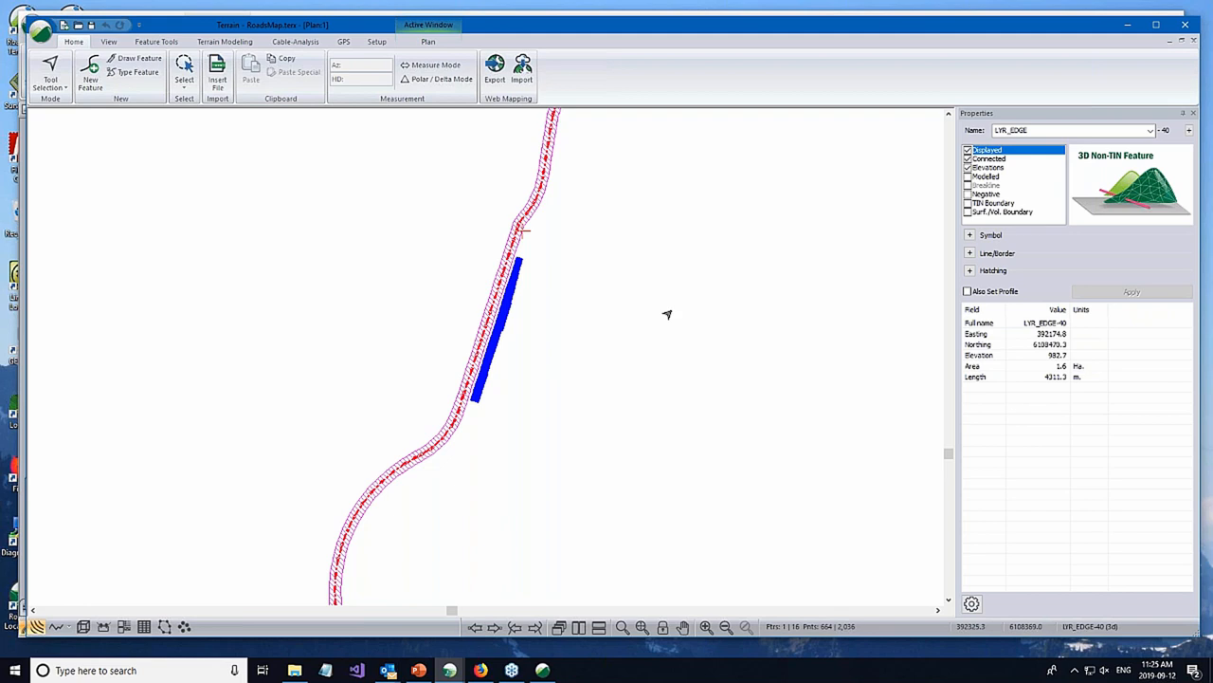
middle_drag(535, 370, 538, 375)
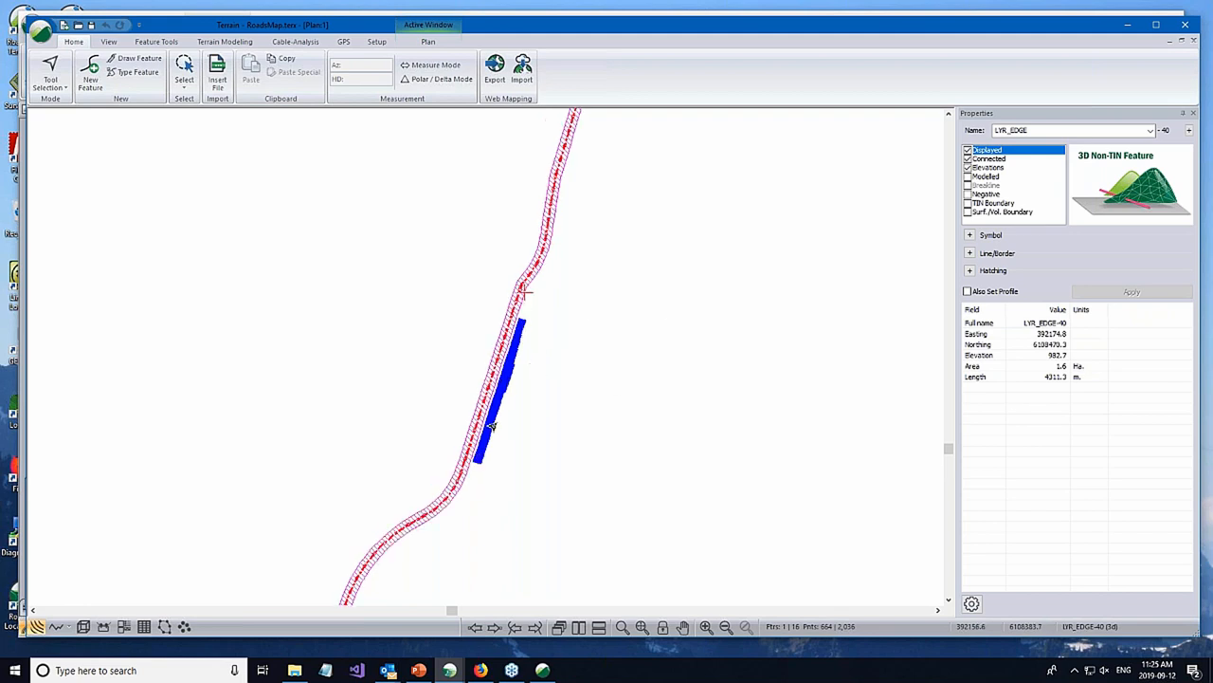
- Select the wall's shading polygons in the exported plan and inspect their feature properties
click(486, 427)
click(524, 432)
scroll(525, 379, up, 3)
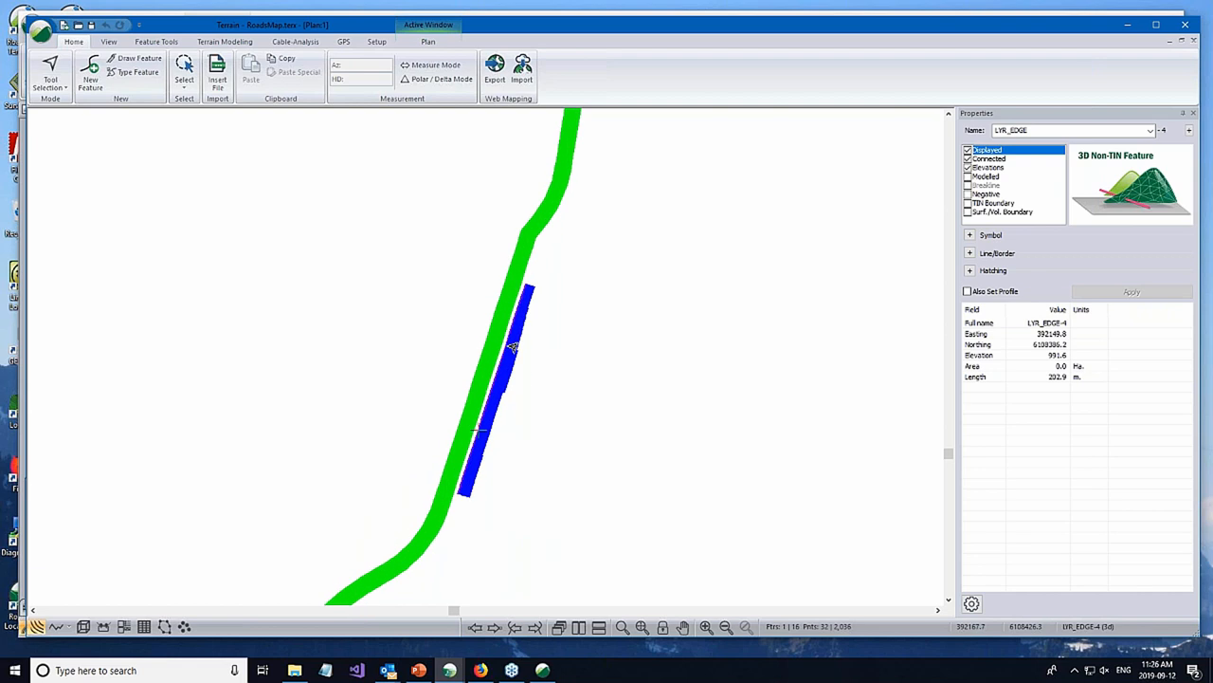
click(555, 350)
scroll(608, 313, down, 5)
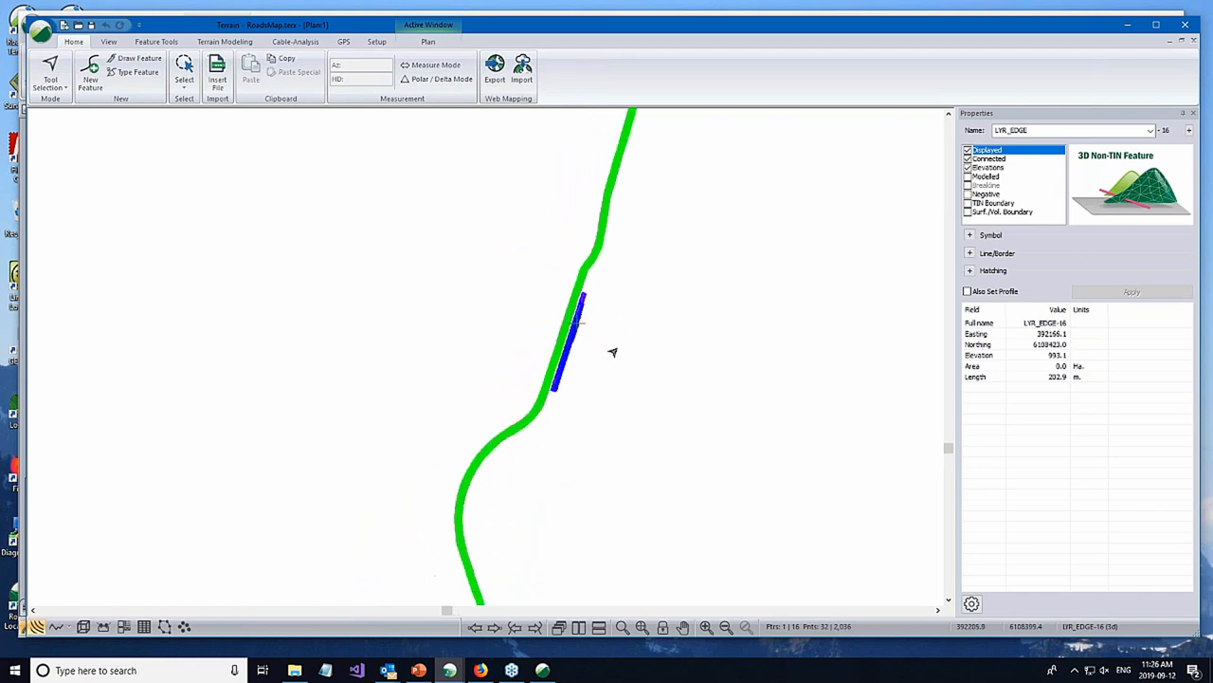
- Examine the shading along the rest of the exported road, and close the Terrain file
middle_drag(645, 367, 569, 245)
scroll(598, 272, down, 1)
middle_drag(599, 287, 661, 488)
middle_drag(666, 233, 666, 406)
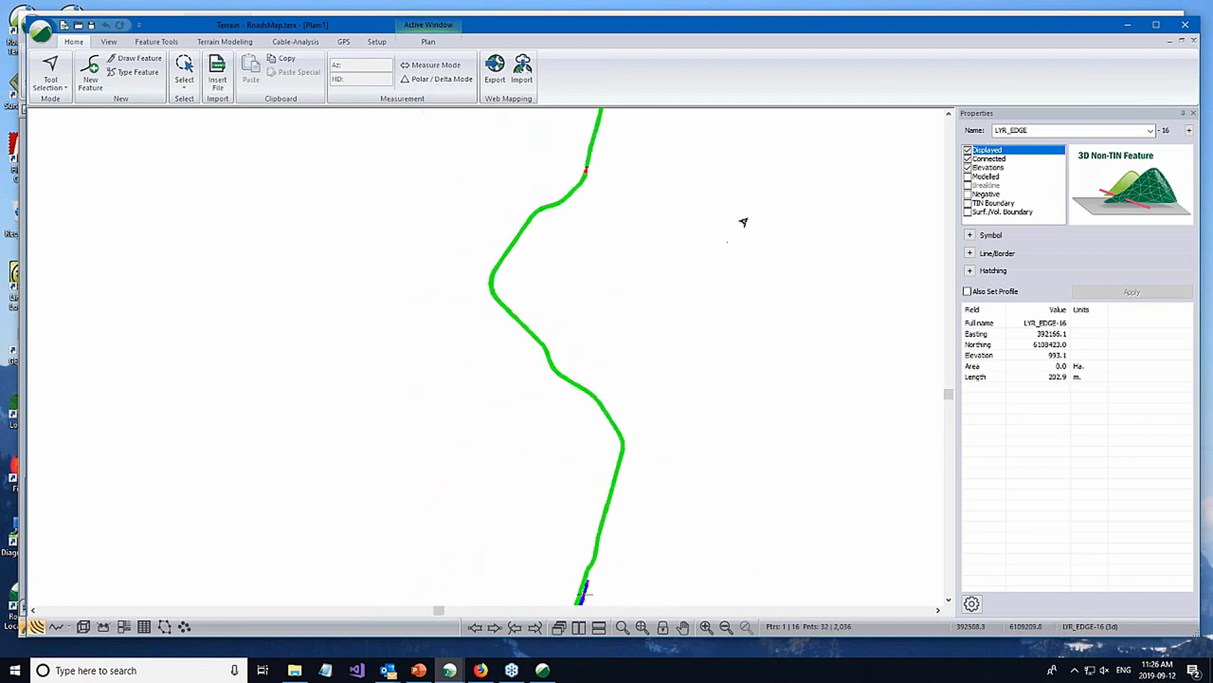
click(1185, 26)
- Review the Code Pairs shading type in the plan's shading options and leave without applying changes
right_click(571, 251)
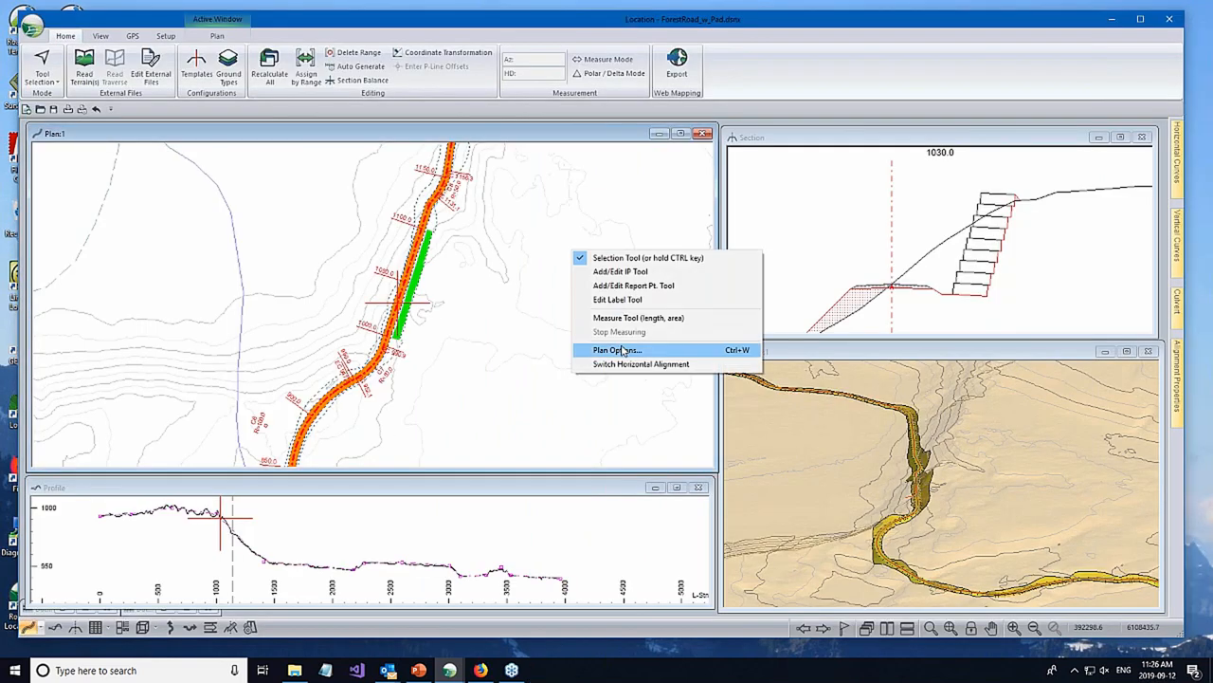
click(623, 350)
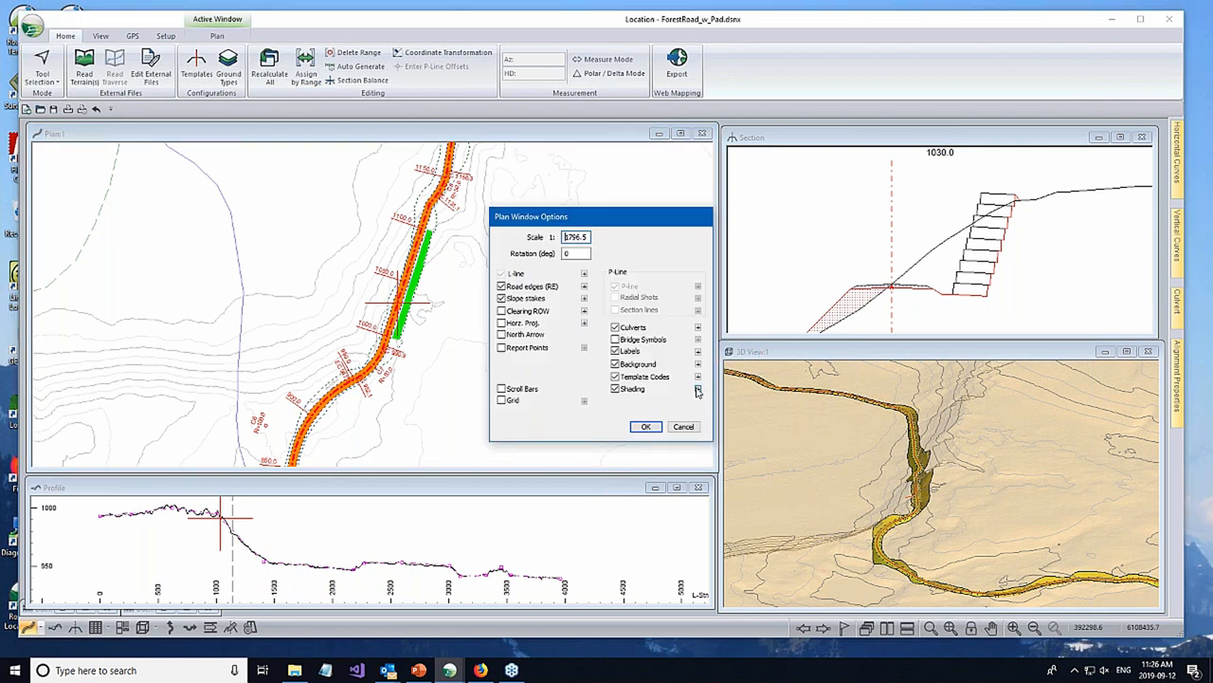
click(697, 390)
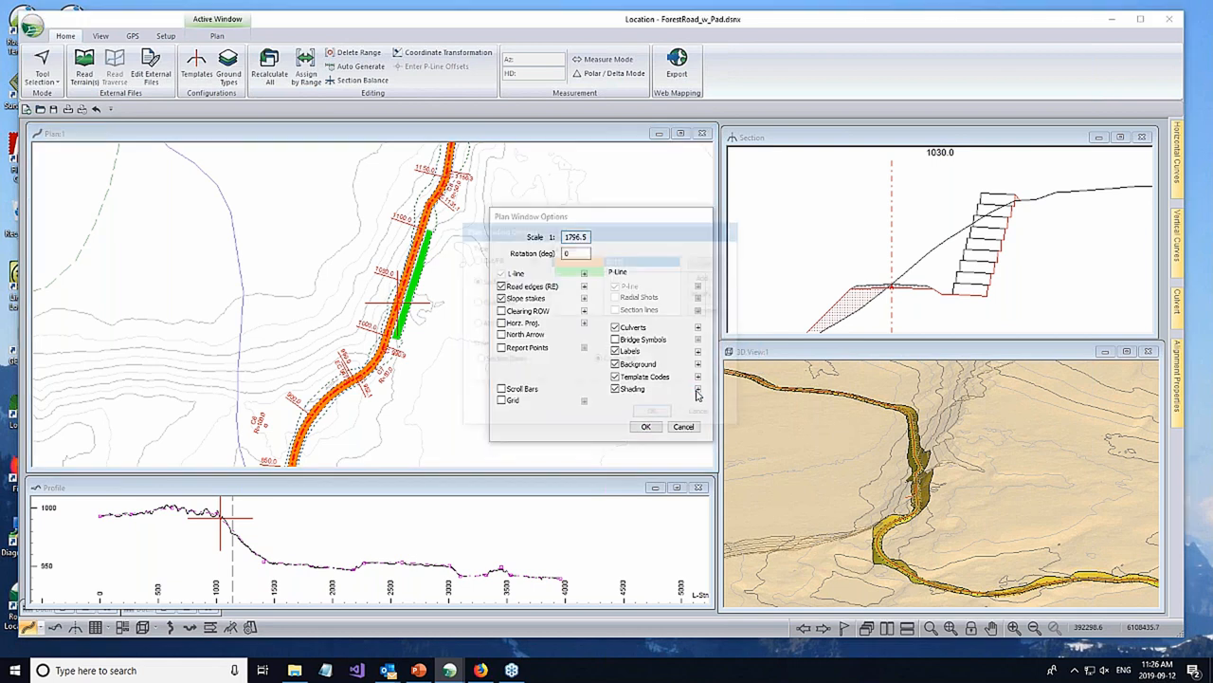
click(483, 303)
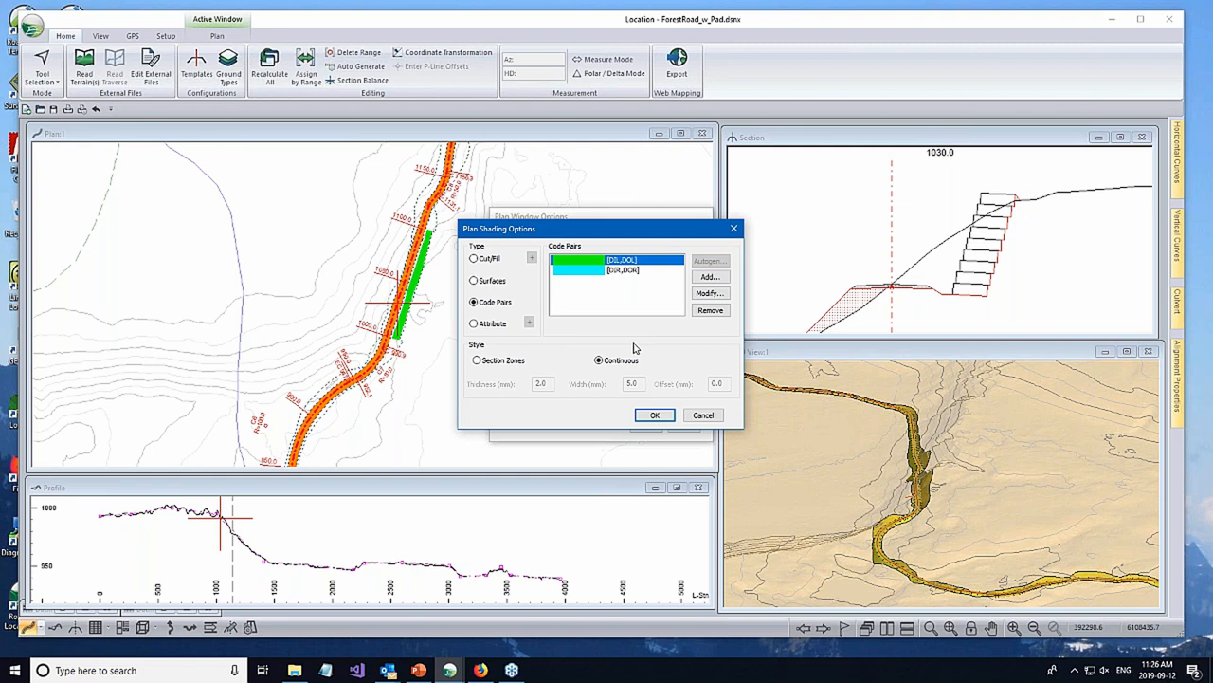
click(702, 415)
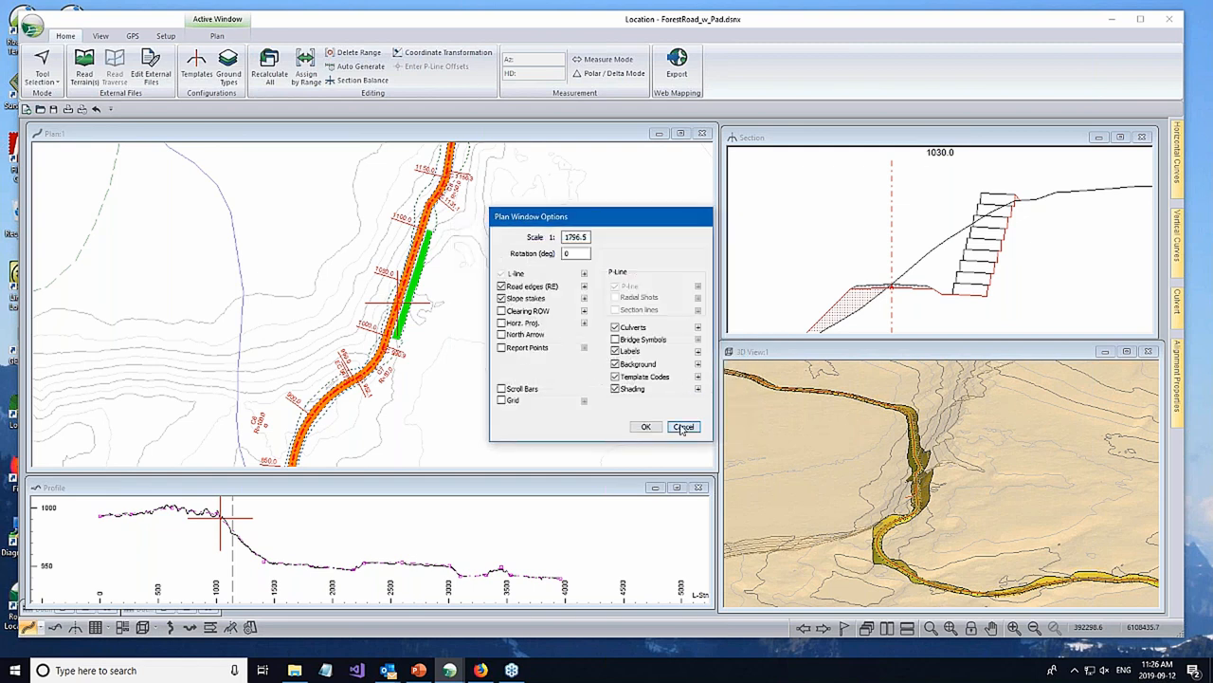
click(681, 427)
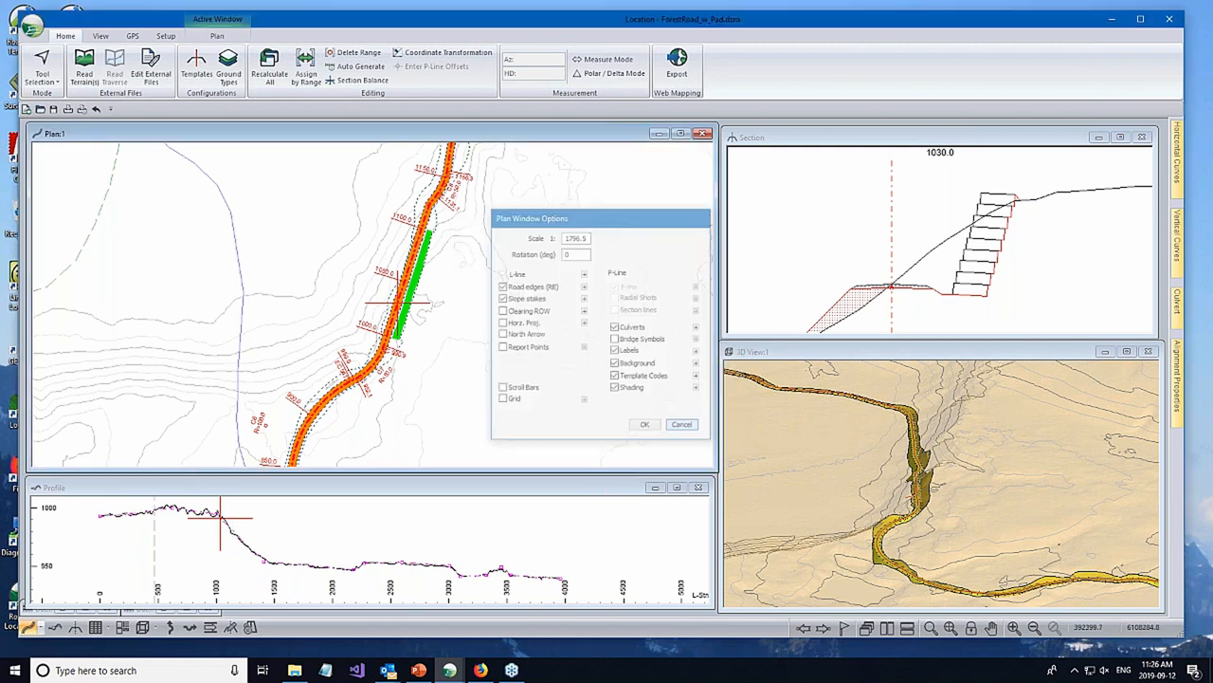
- Switch the plan's shading type to Code Pairs with continuous style and apply it to the plan
click(907, 241)
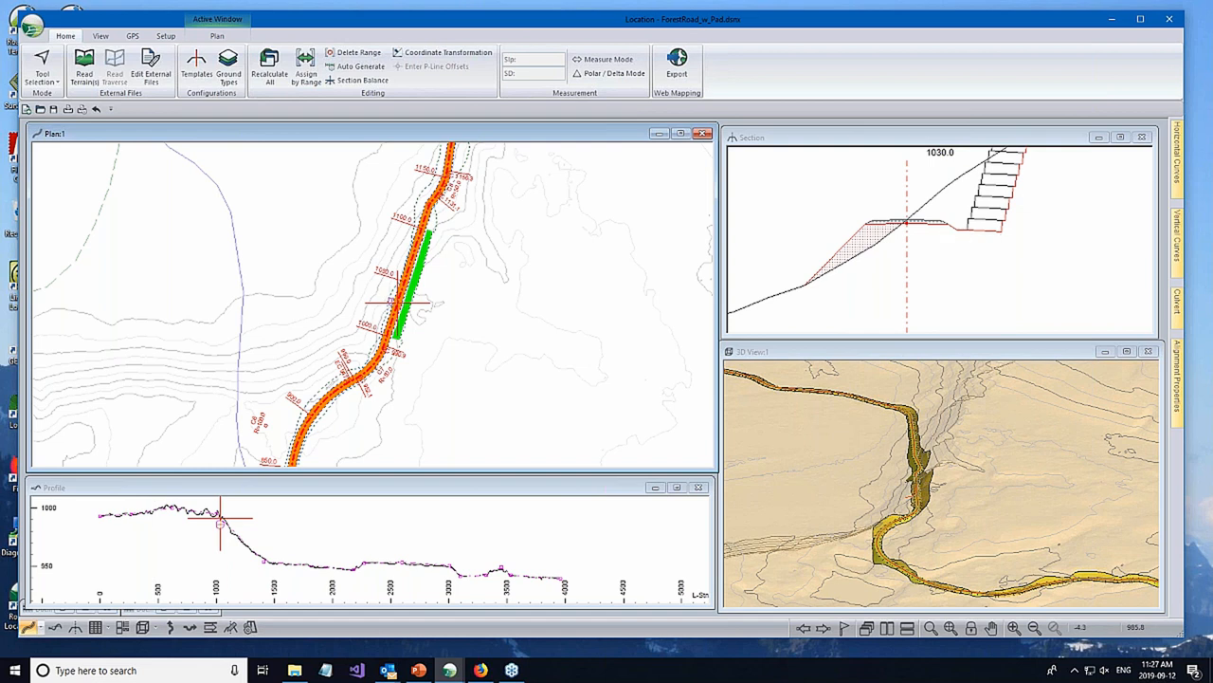
mouse_move(551, 243)
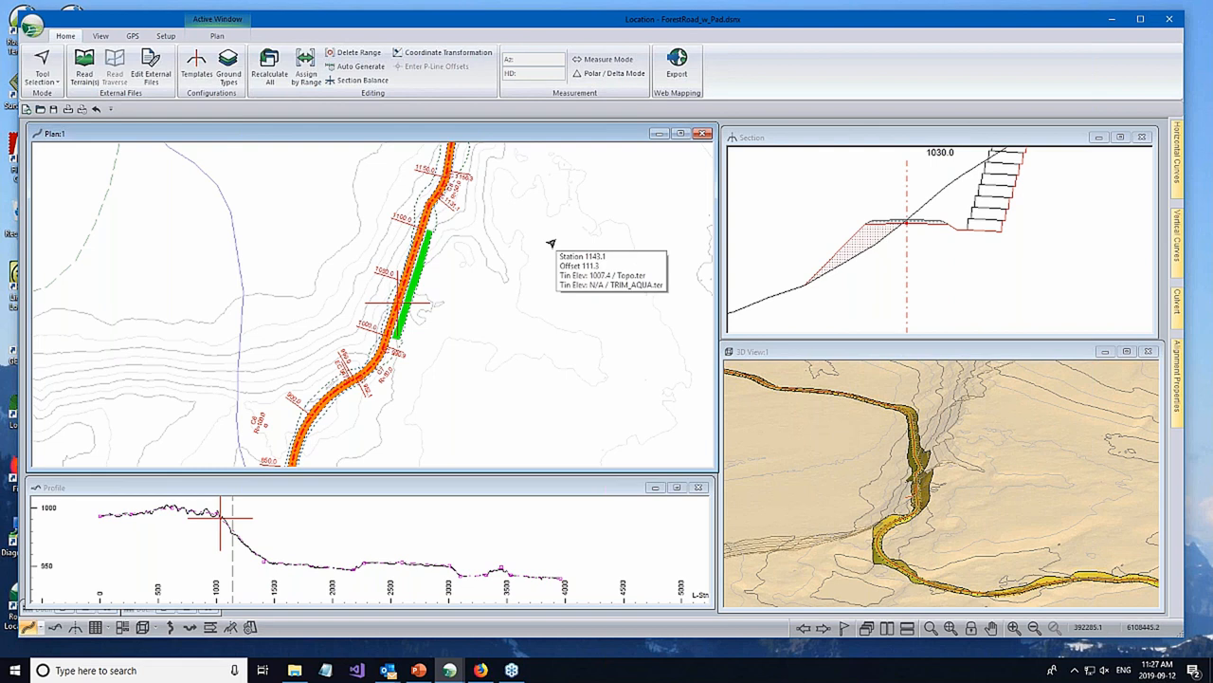
right_click(554, 269)
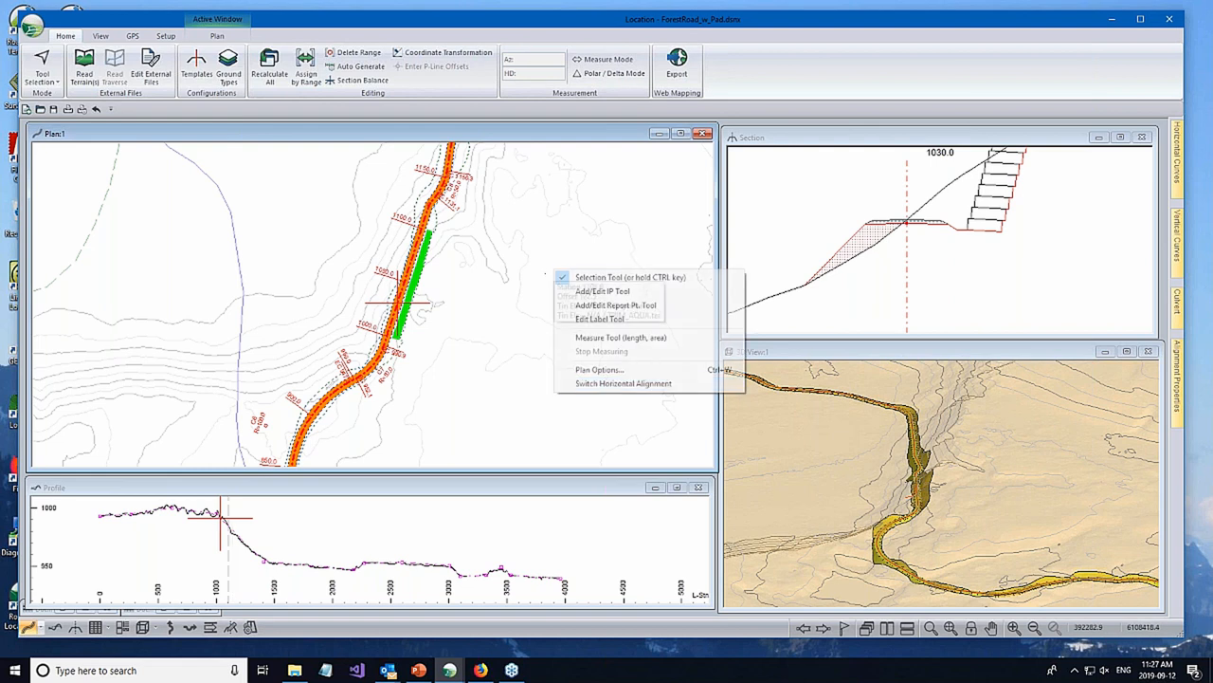
click(601, 368)
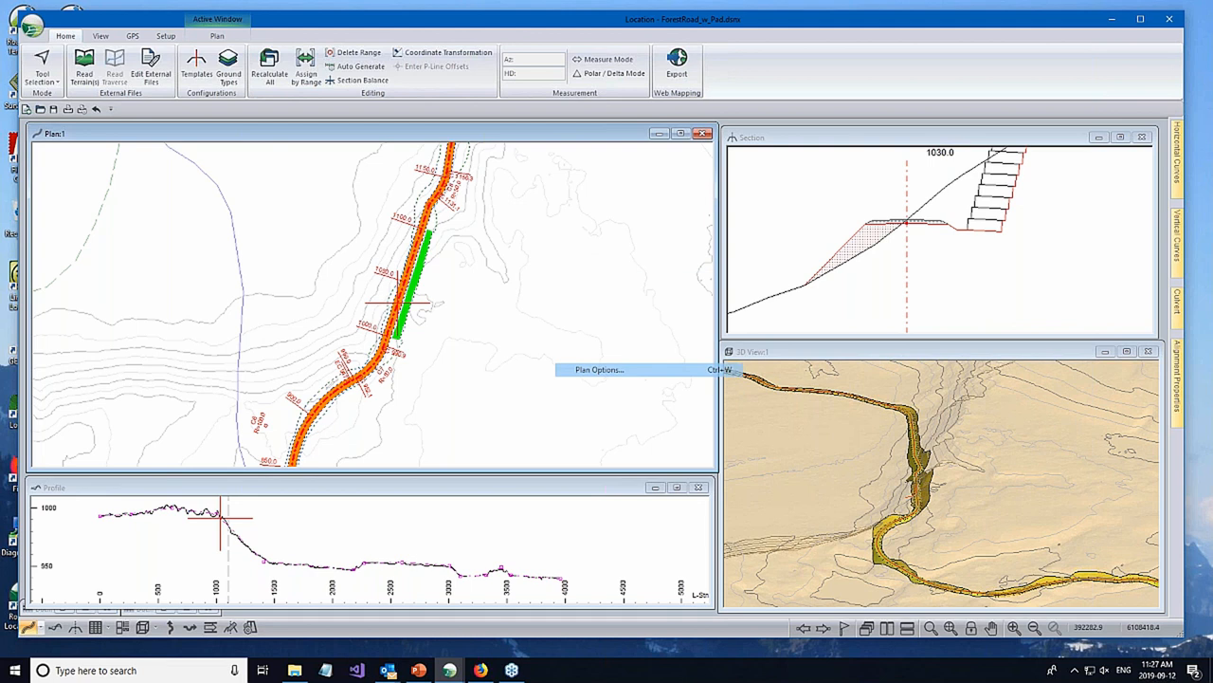
click(698, 377)
click(722, 408)
click(698, 389)
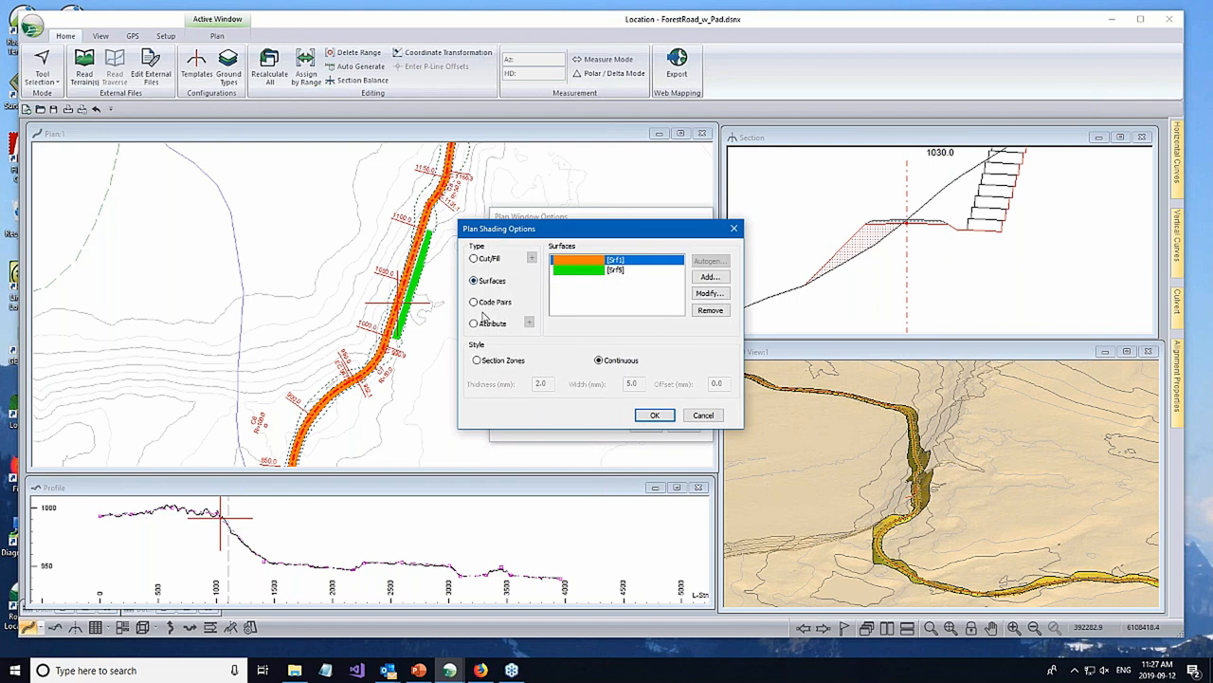
click(478, 303)
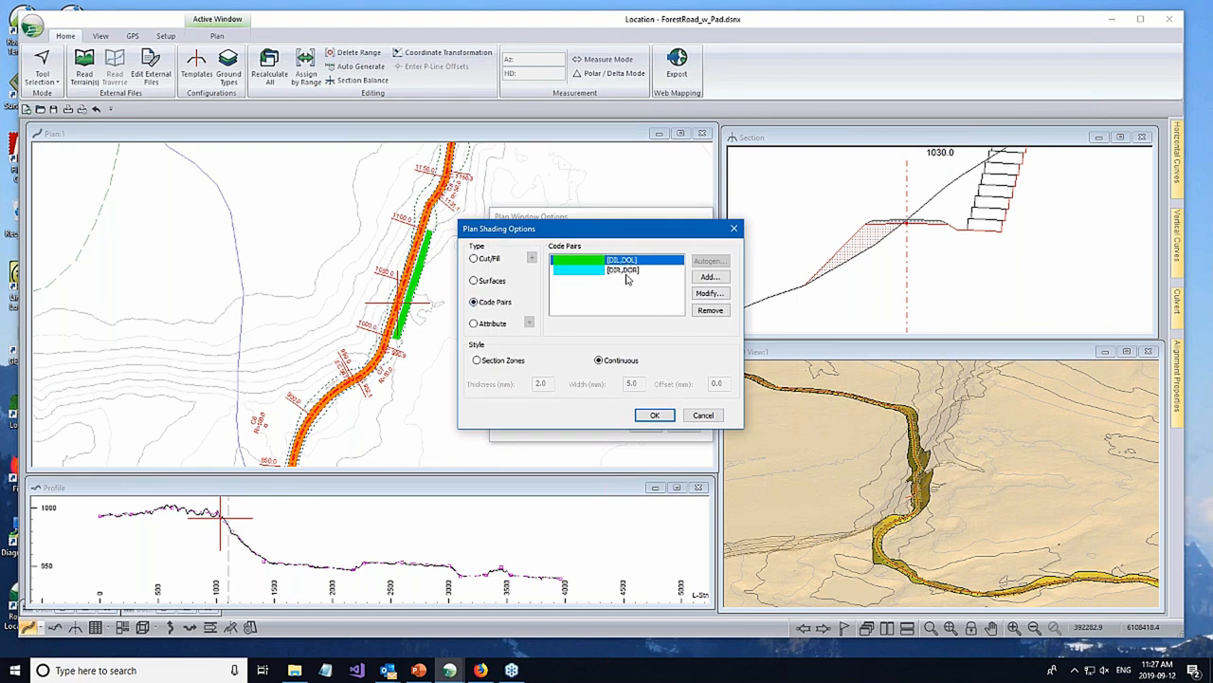
click(653, 415)
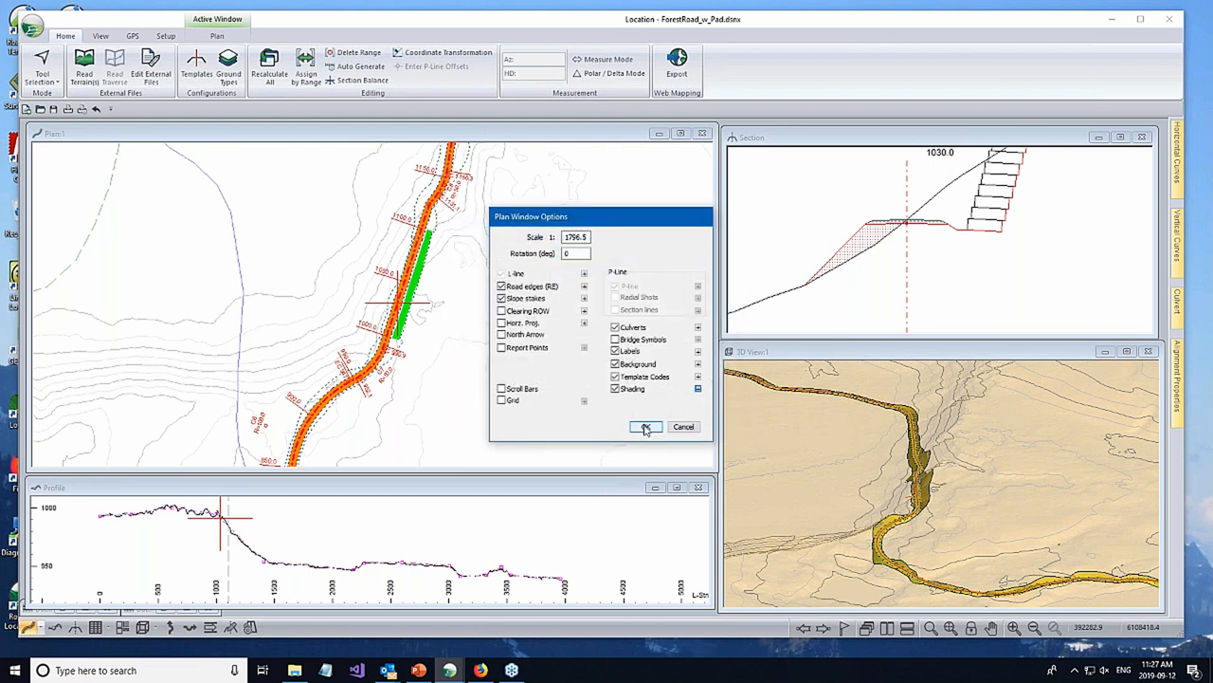
click(644, 427)
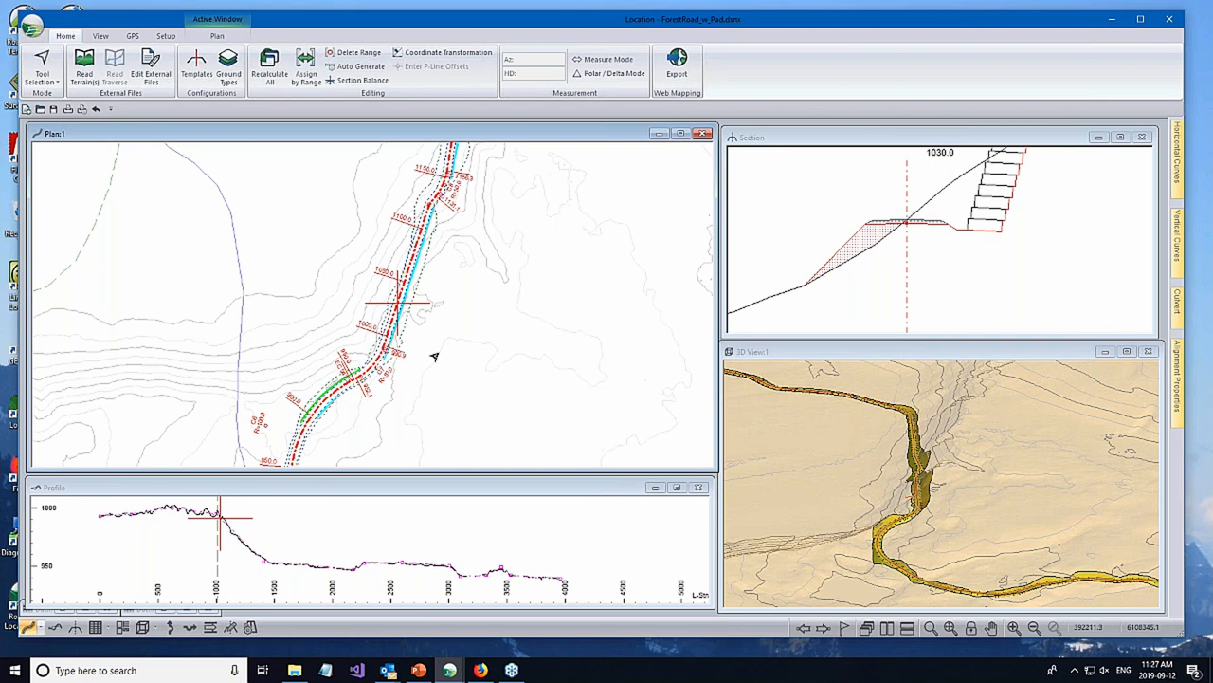
- Examine the ditch code-pair shading along the road and compare it with the cross sections at stations 1060 and 920
scroll(397, 336, up, 4)
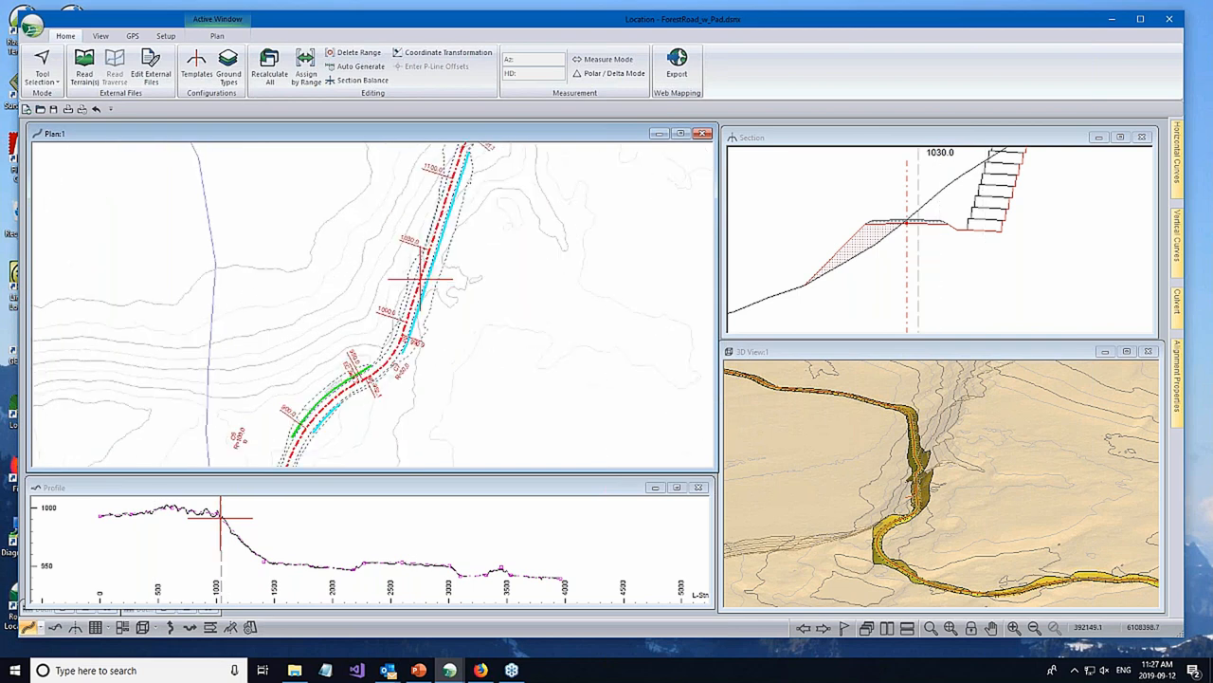
middle_drag(481, 213, 489, 303)
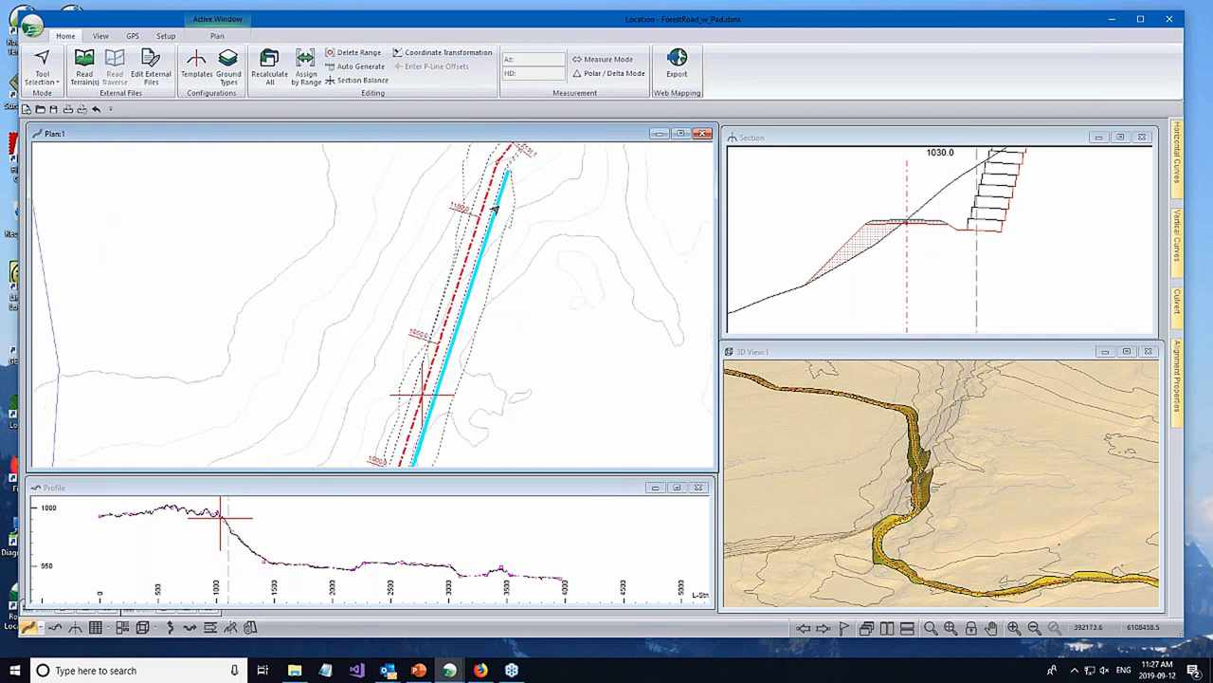
click(445, 317)
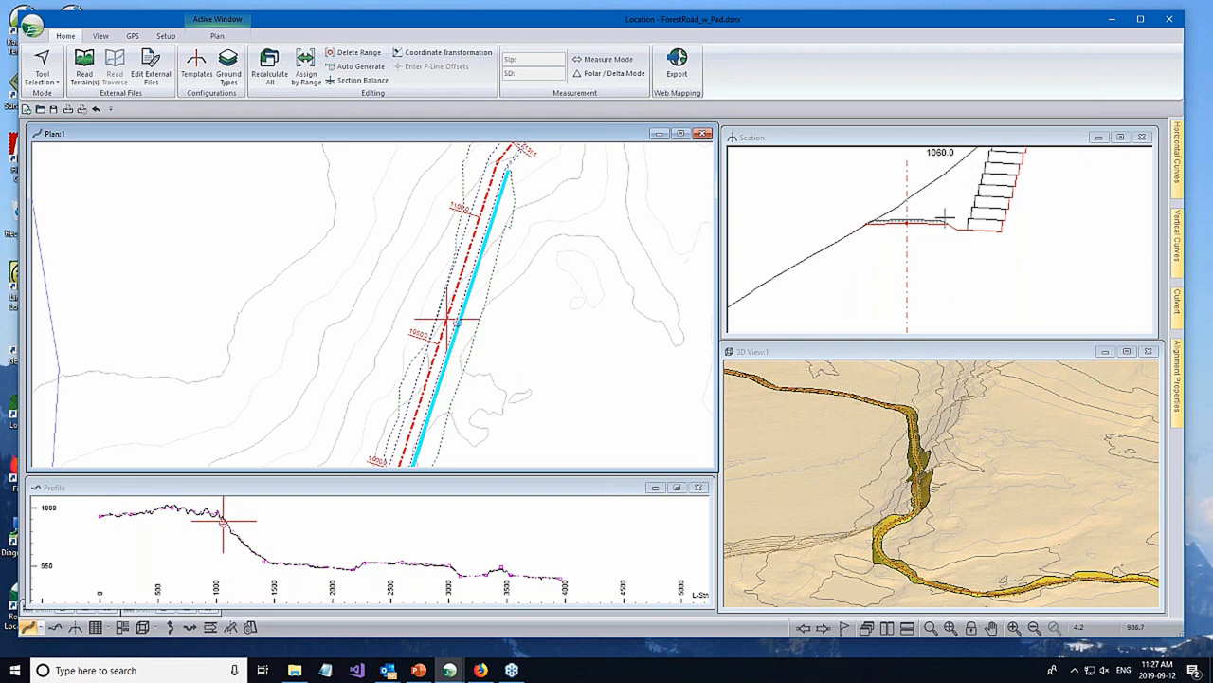
scroll(556, 296, down, 1)
mouse_move(557, 296)
middle_down()
mouse_move(560, 216)
mouse_move(654, 49)
middle_up()
click(423, 289)
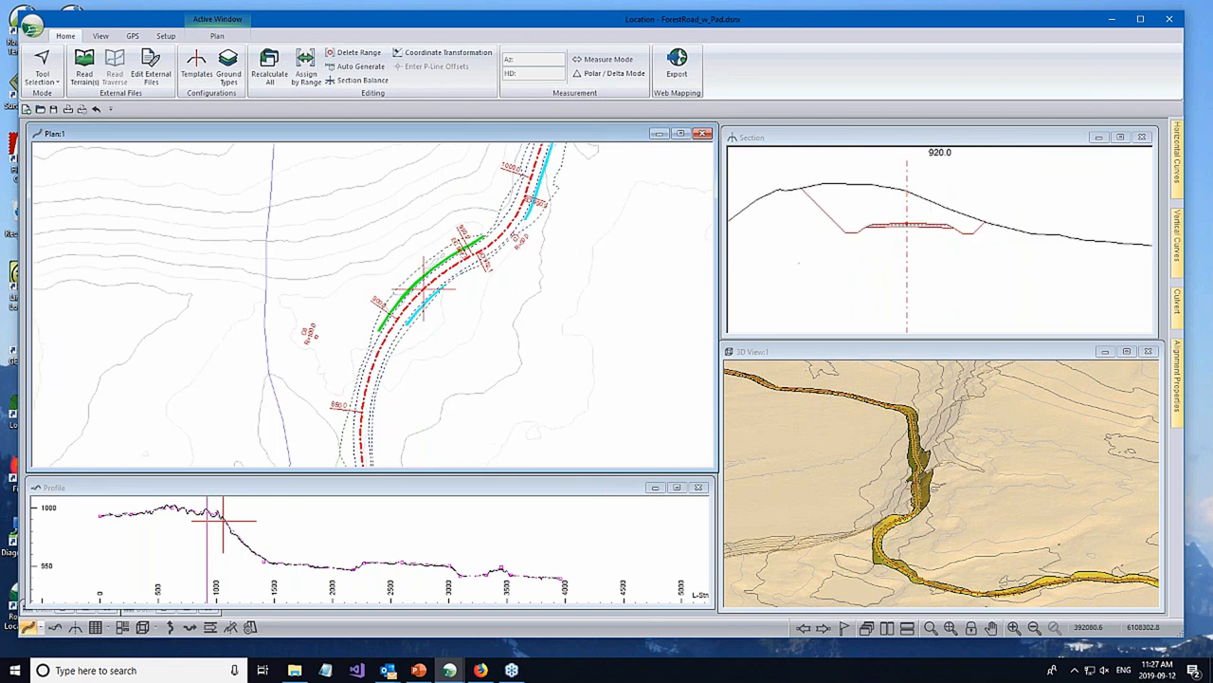
middle_drag(429, 279, 475, 236)
scroll(492, 377, down, 2)
middle_drag(662, 339, 571, 322)
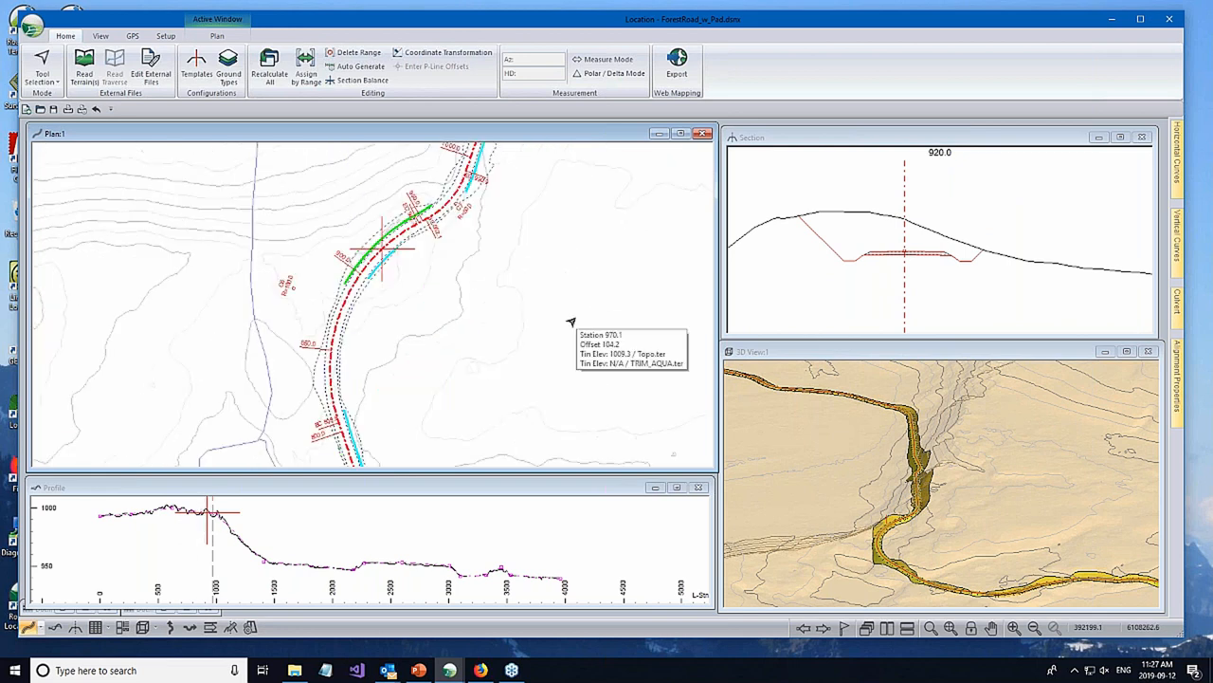
- Set the plan's shading type to Attribute, review the available data fields and keep Grade as the shaded attribute
right_click(641, 294)
click(675, 395)
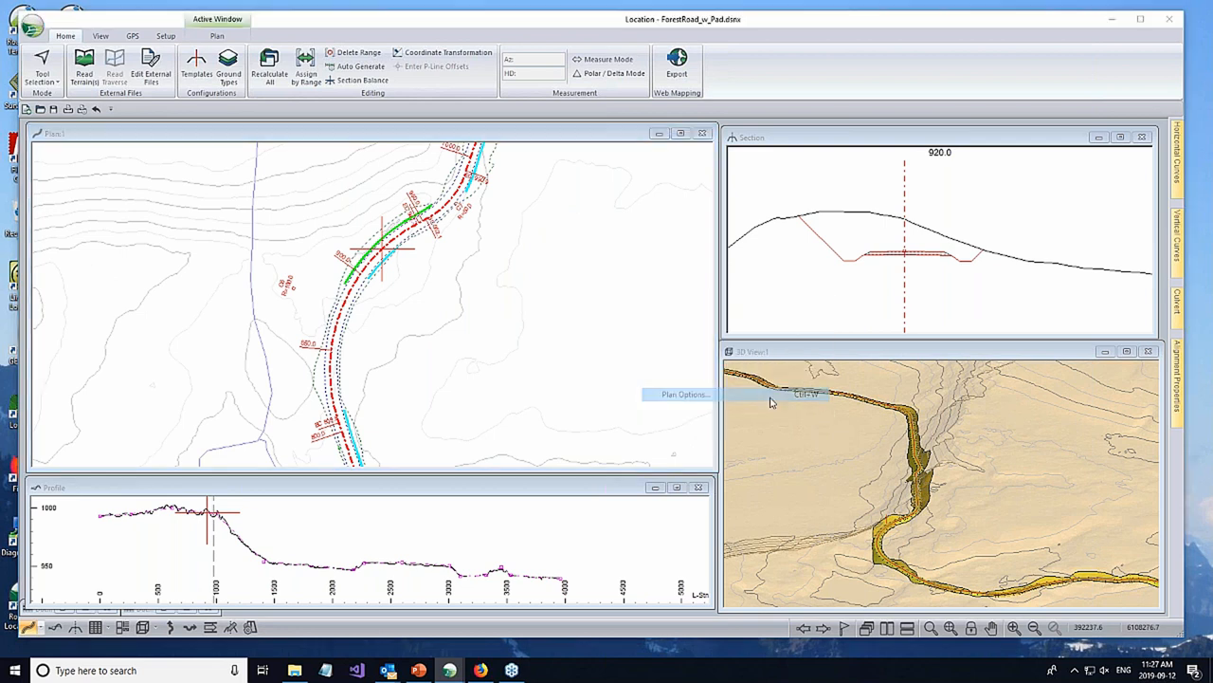
click(701, 390)
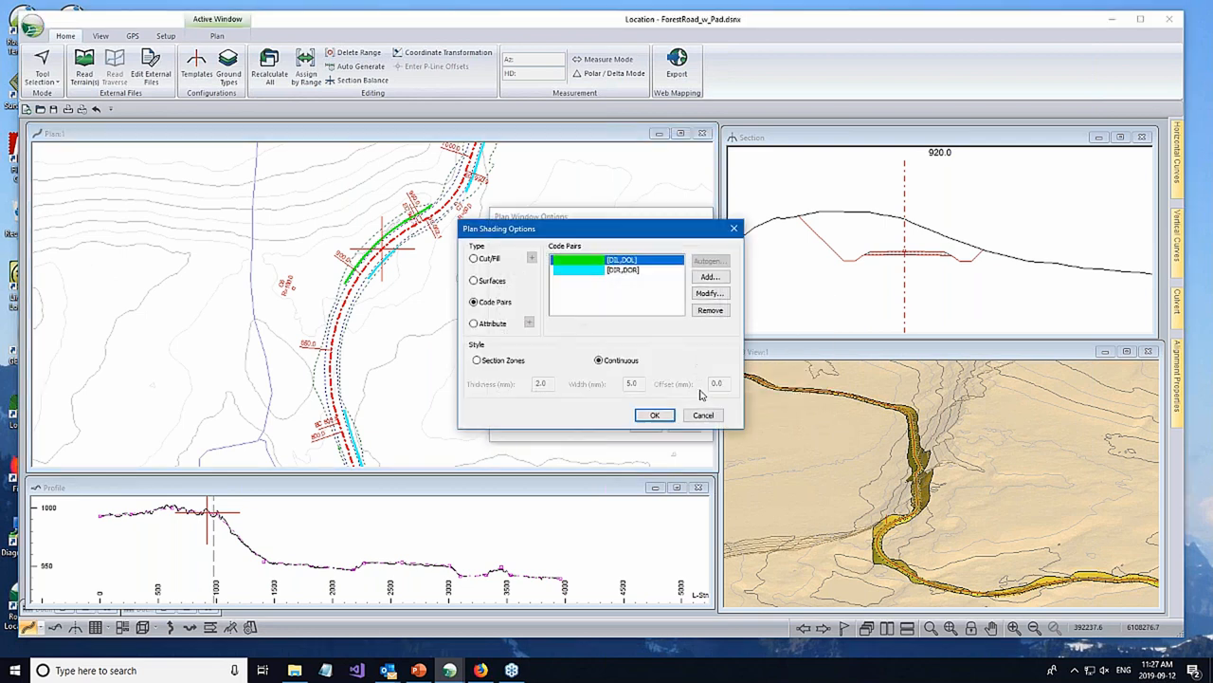
click(474, 323)
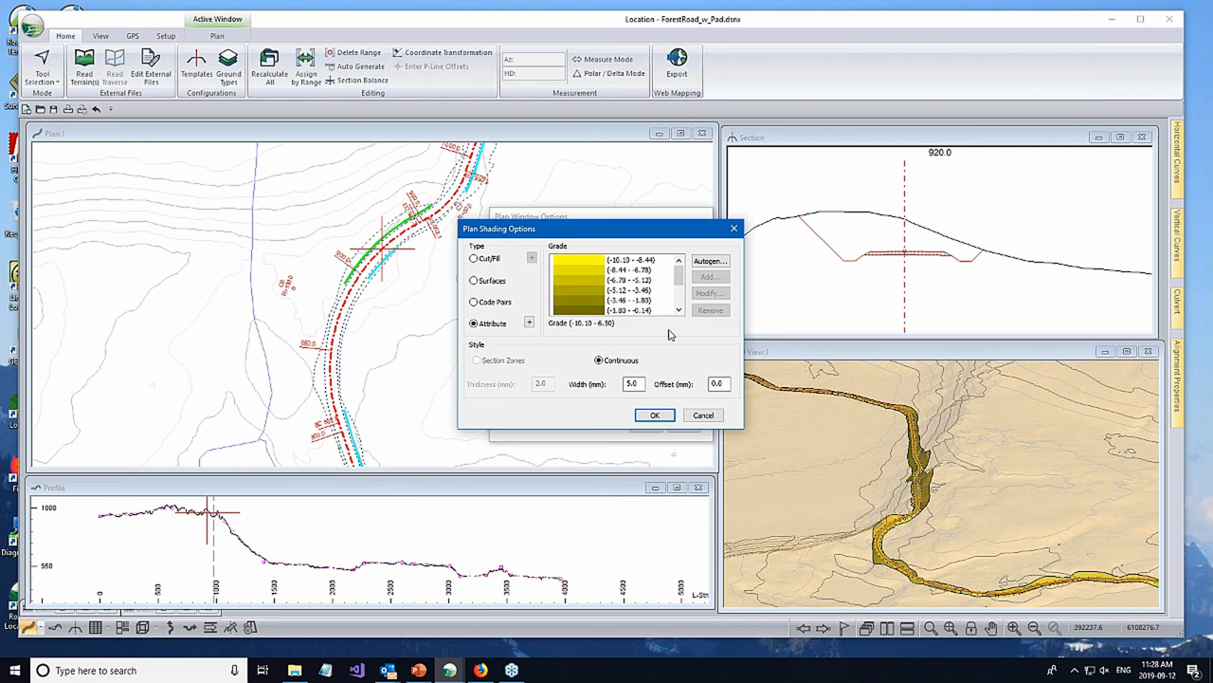
click(528, 322)
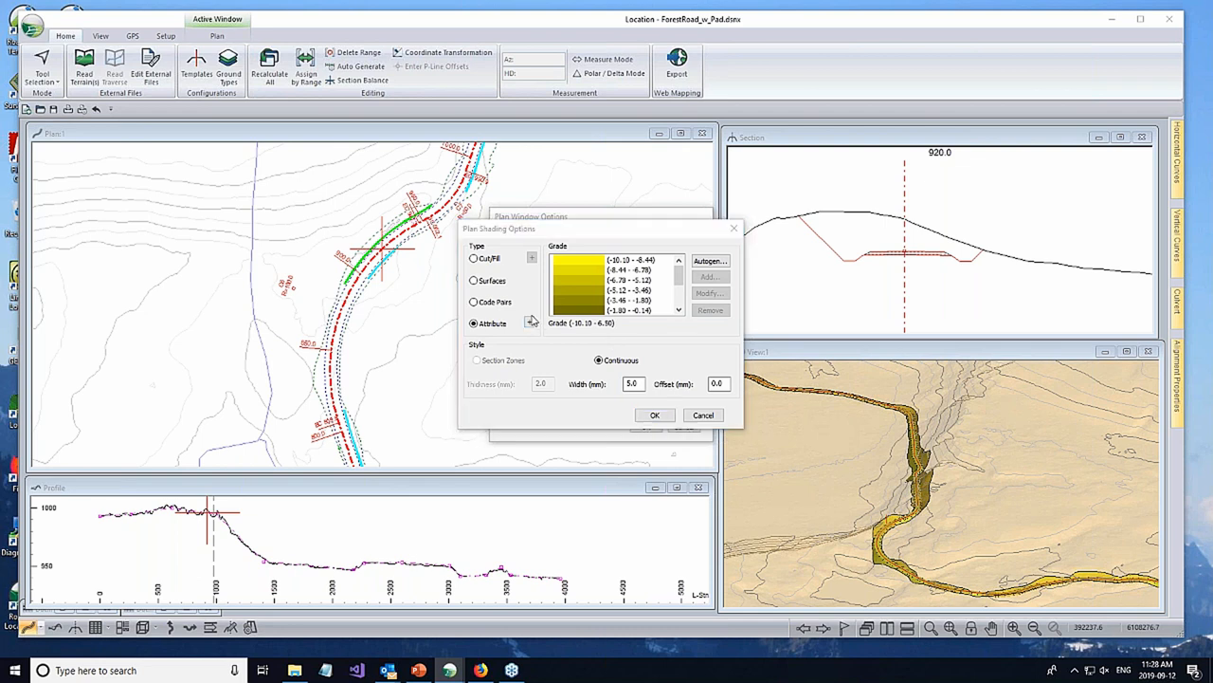
drag(594, 290, 595, 289)
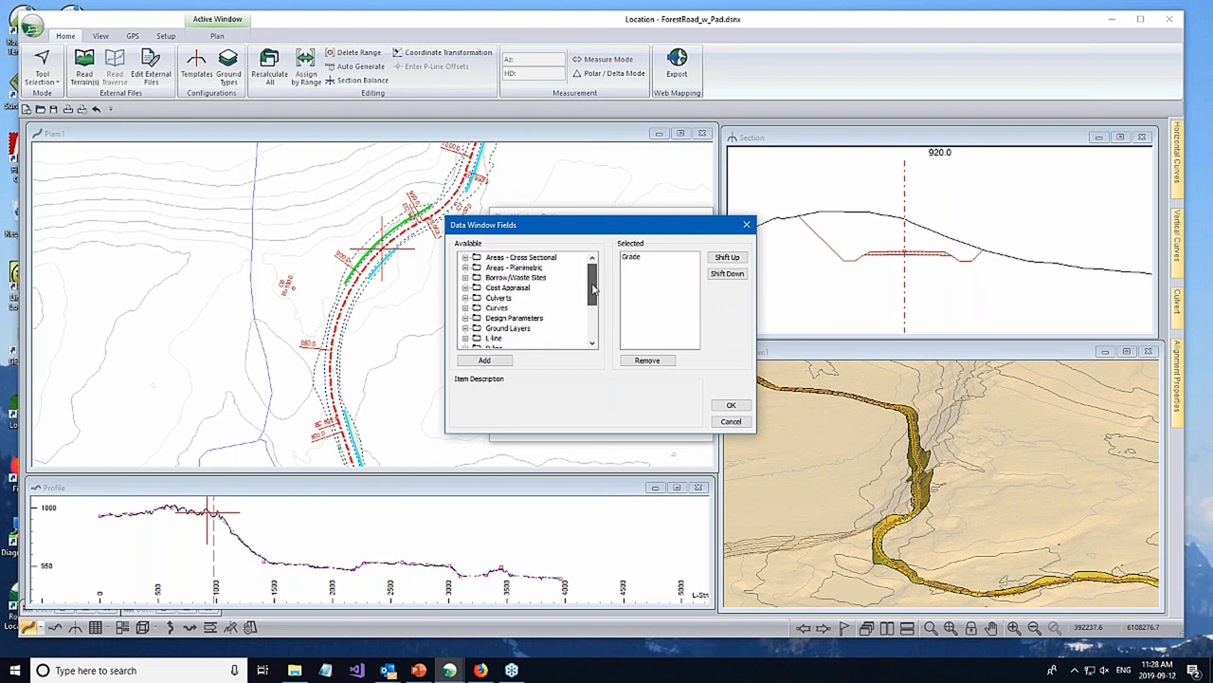
click(465, 328)
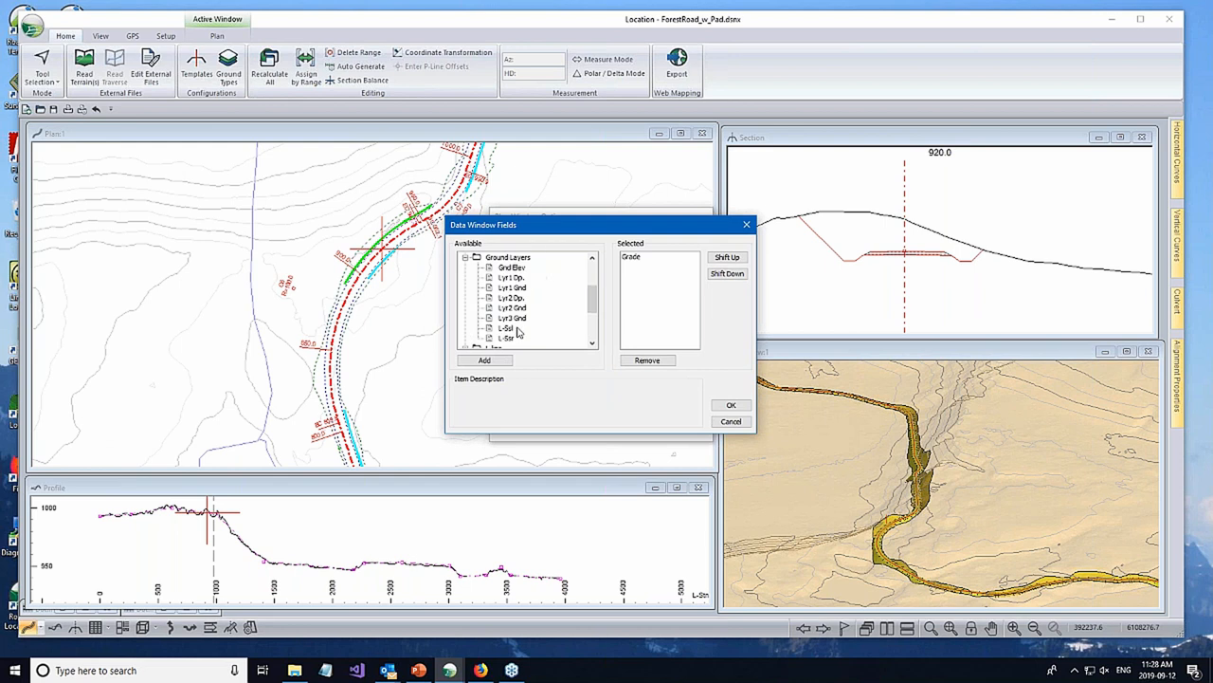
click(465, 257)
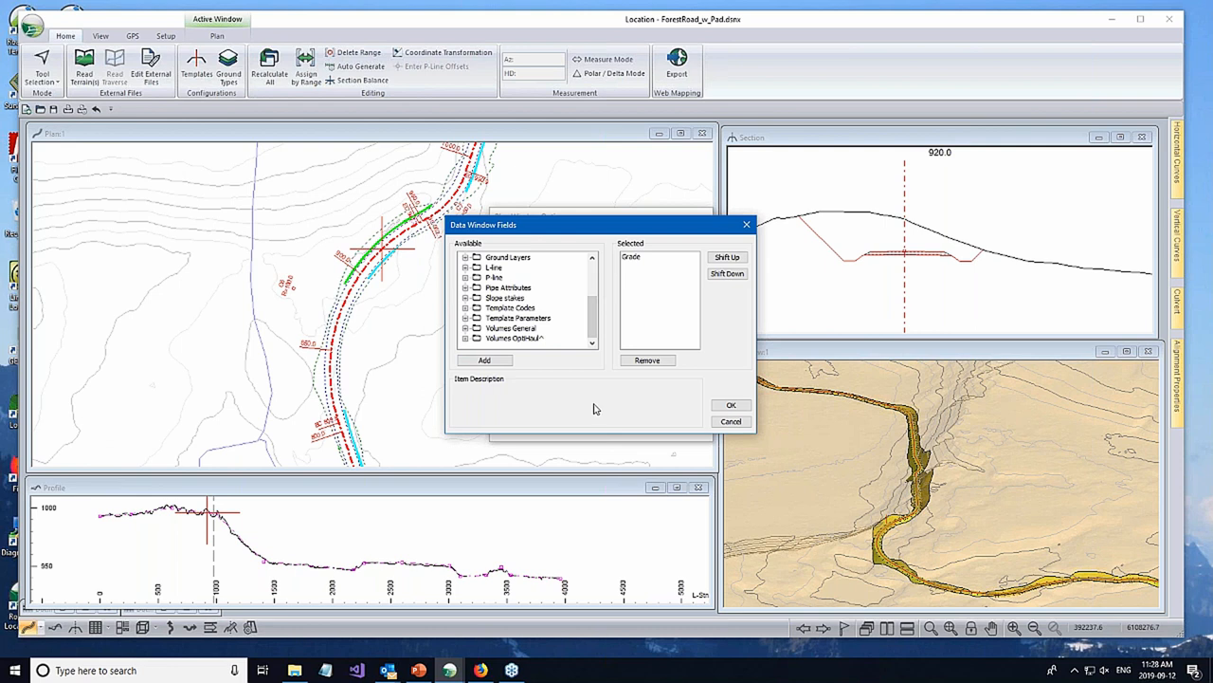
click(627, 258)
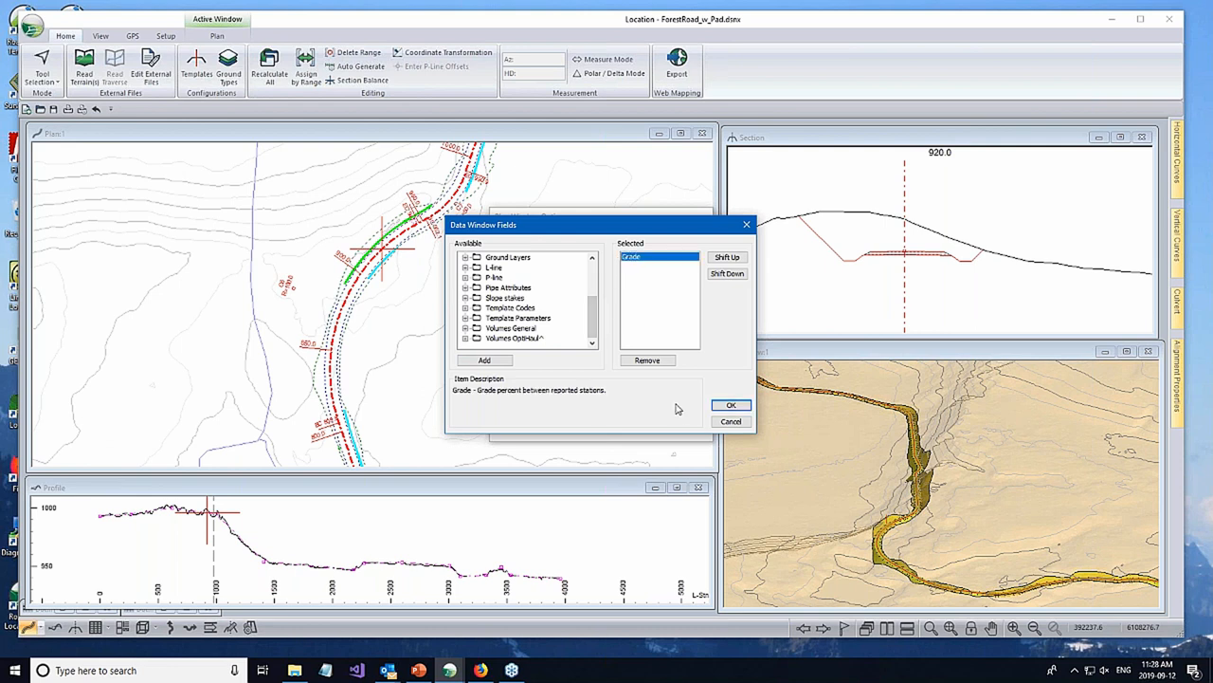
click(731, 408)
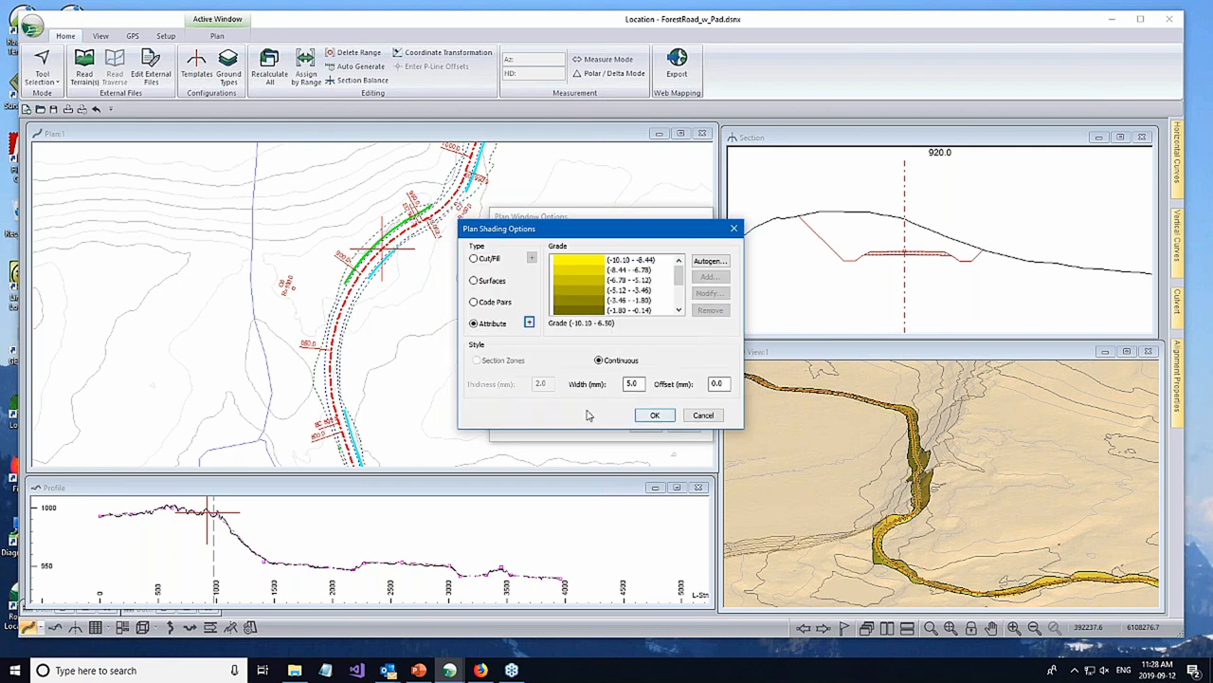
- Autogenerate 4 grade shading intervals, with red for the minimum and lime for the maximum
click(710, 260)
click(560, 280)
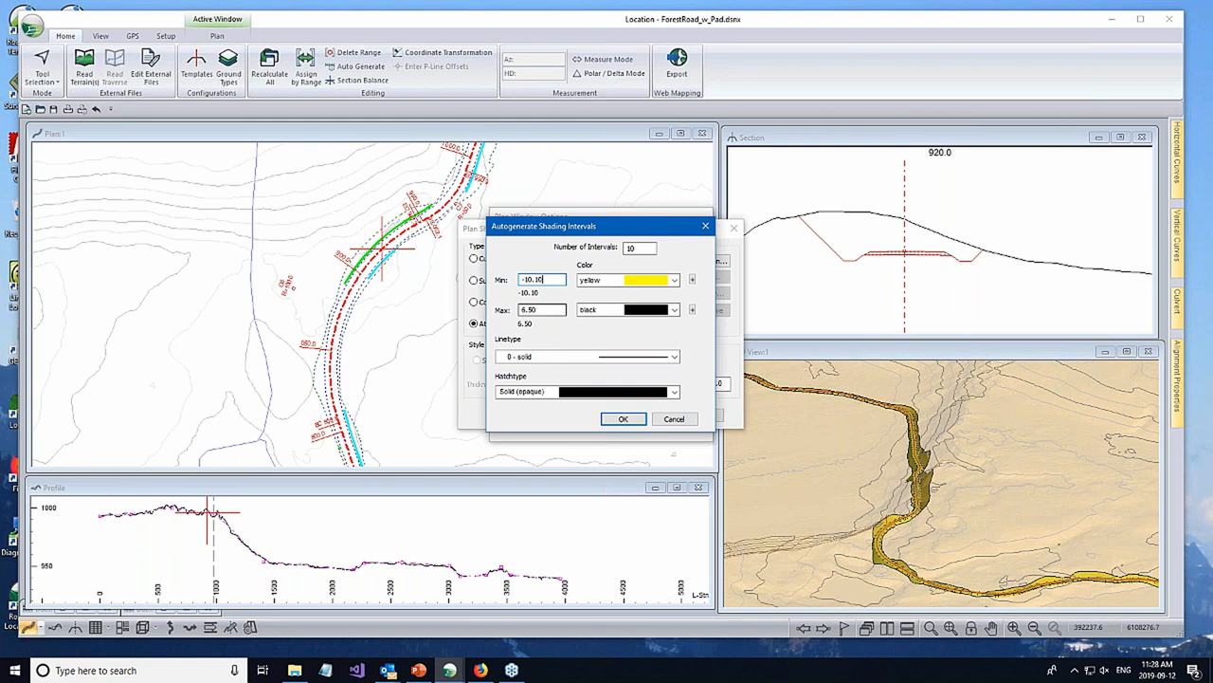
drag(643, 248, 611, 246)
text(4)
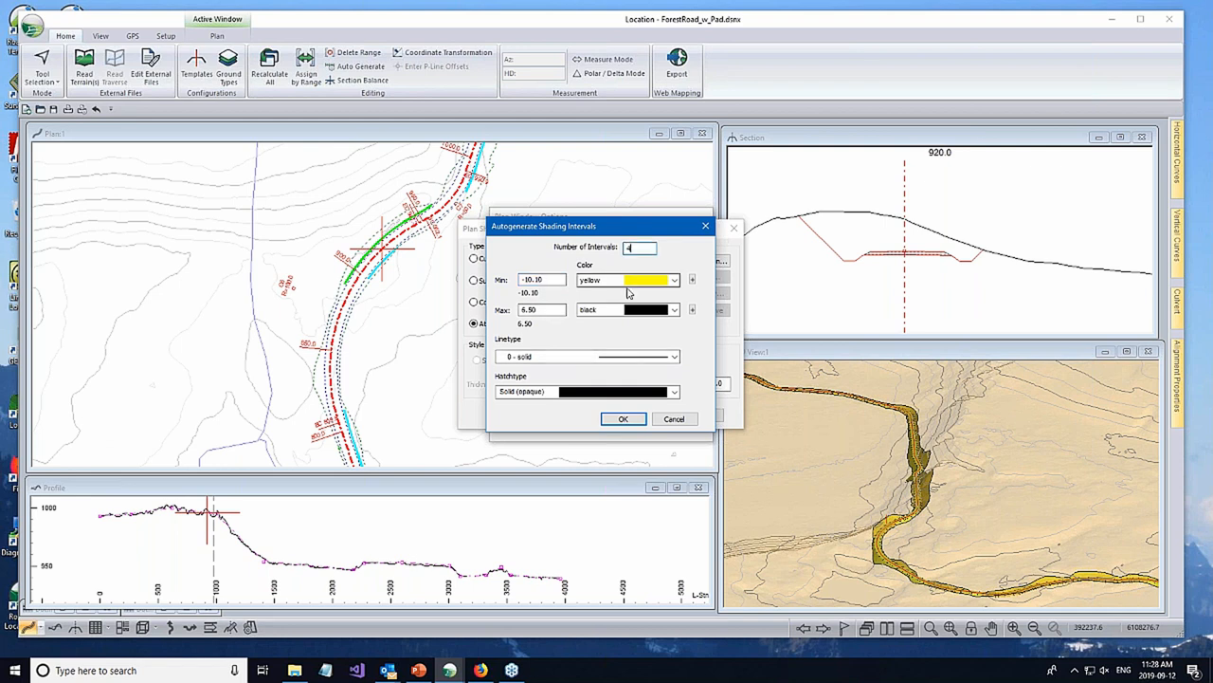
click(675, 280)
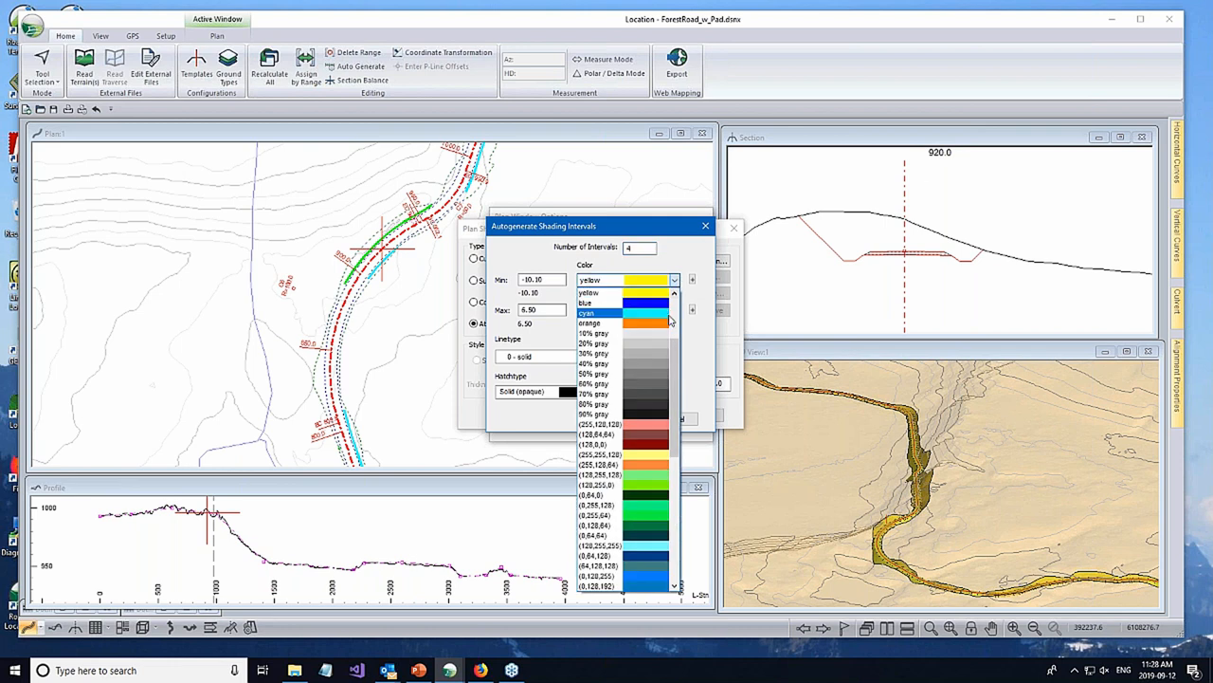
scroll(654, 360, up, 3)
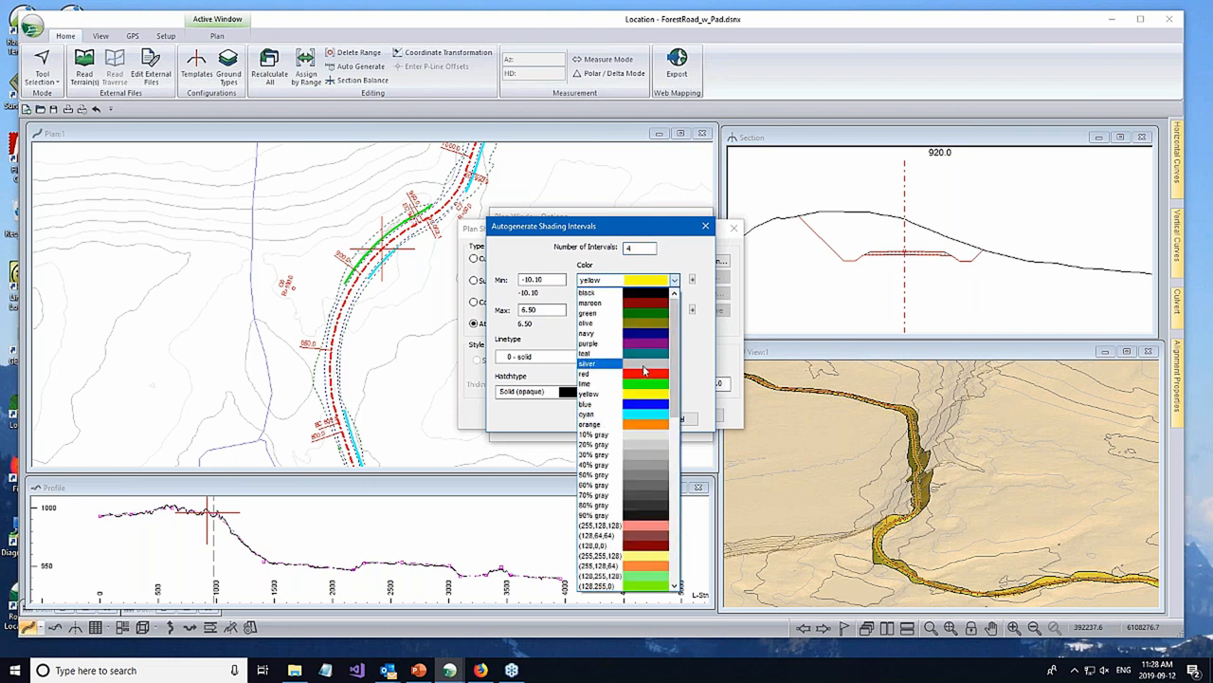
click(643, 372)
click(674, 310)
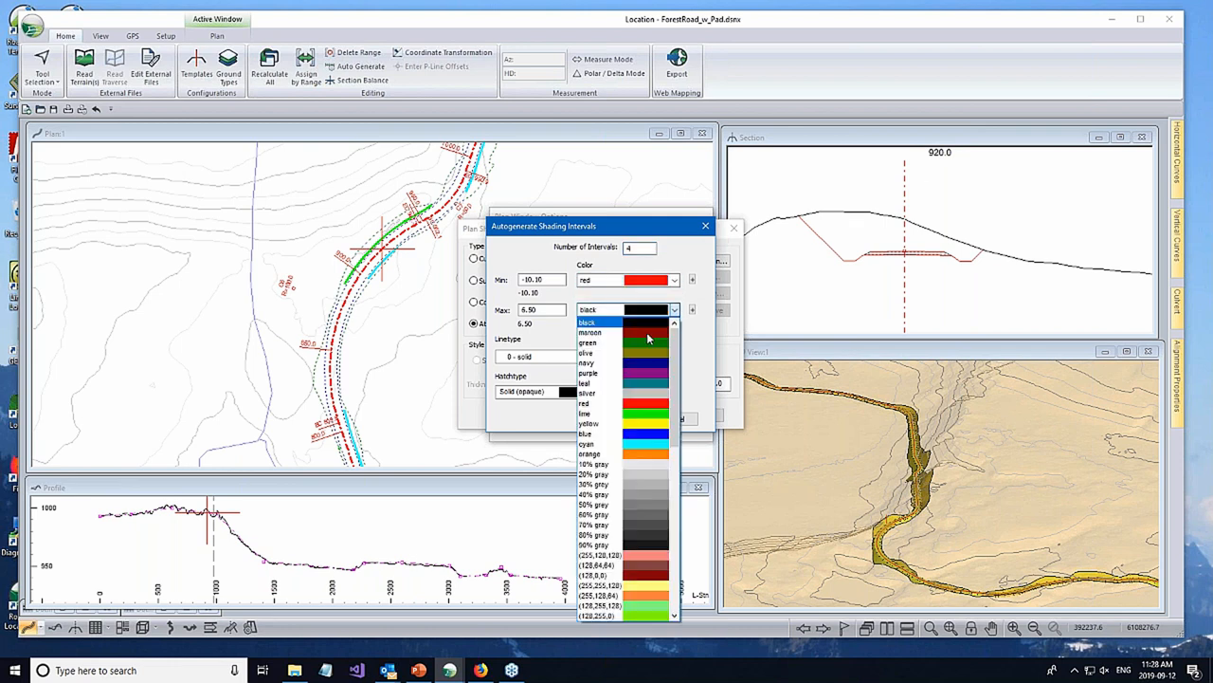
click(660, 416)
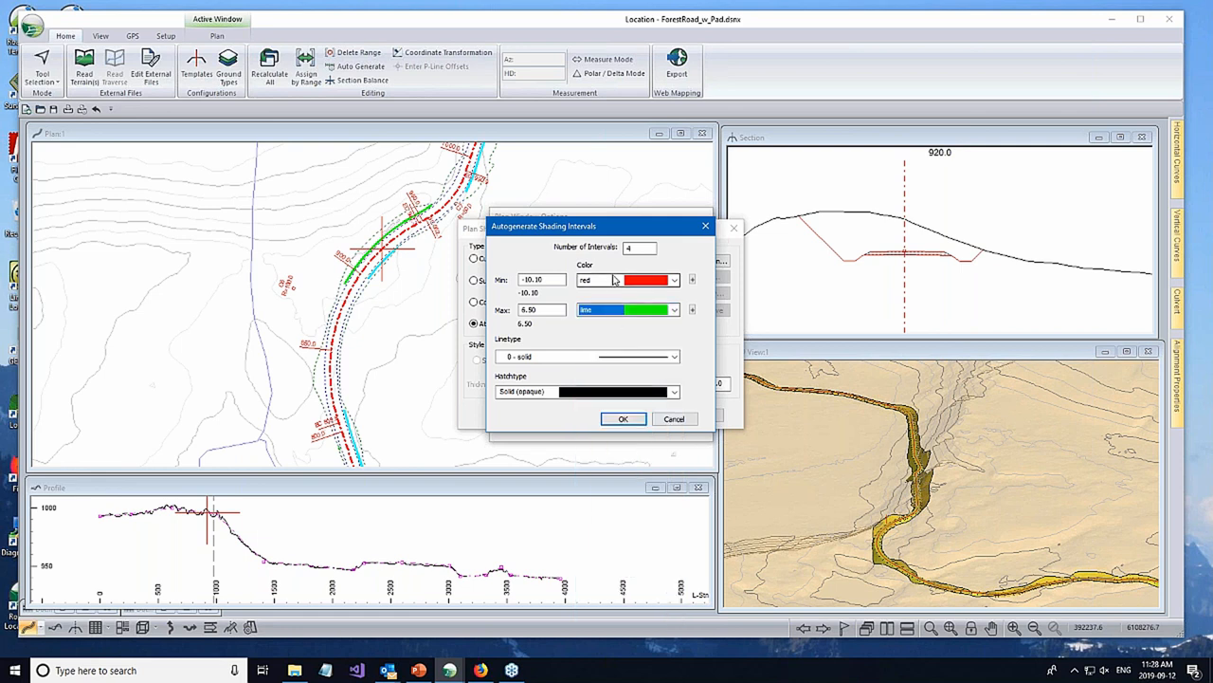
click(617, 418)
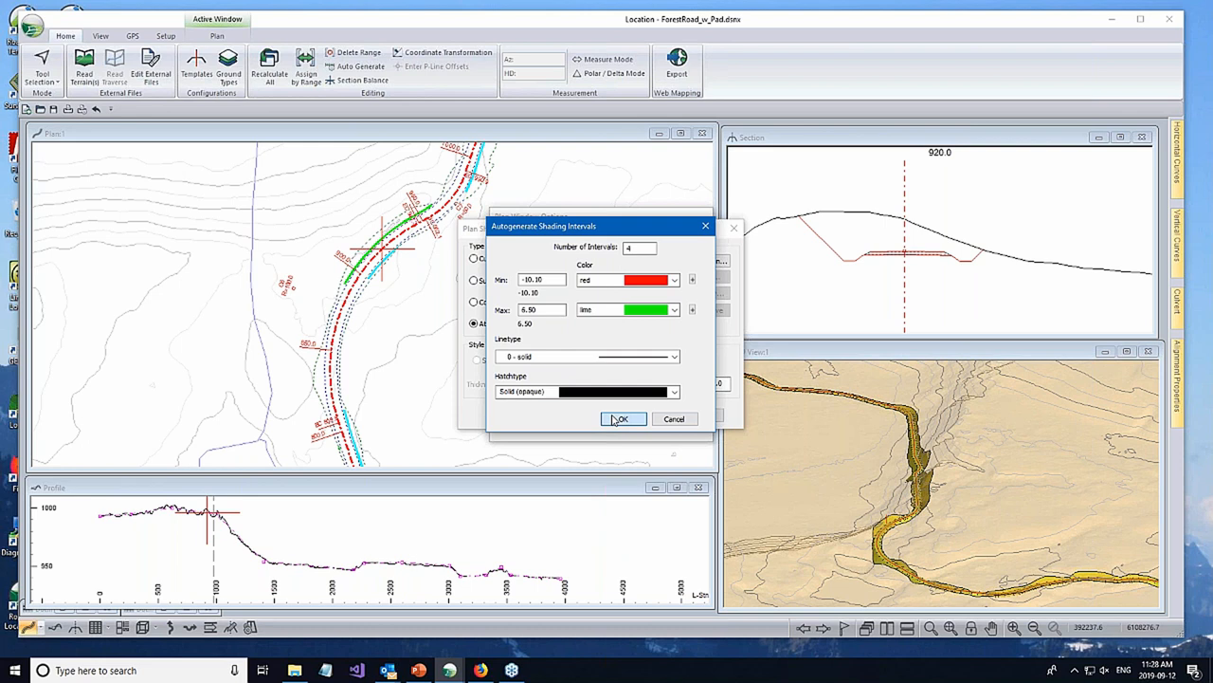
click(614, 420)
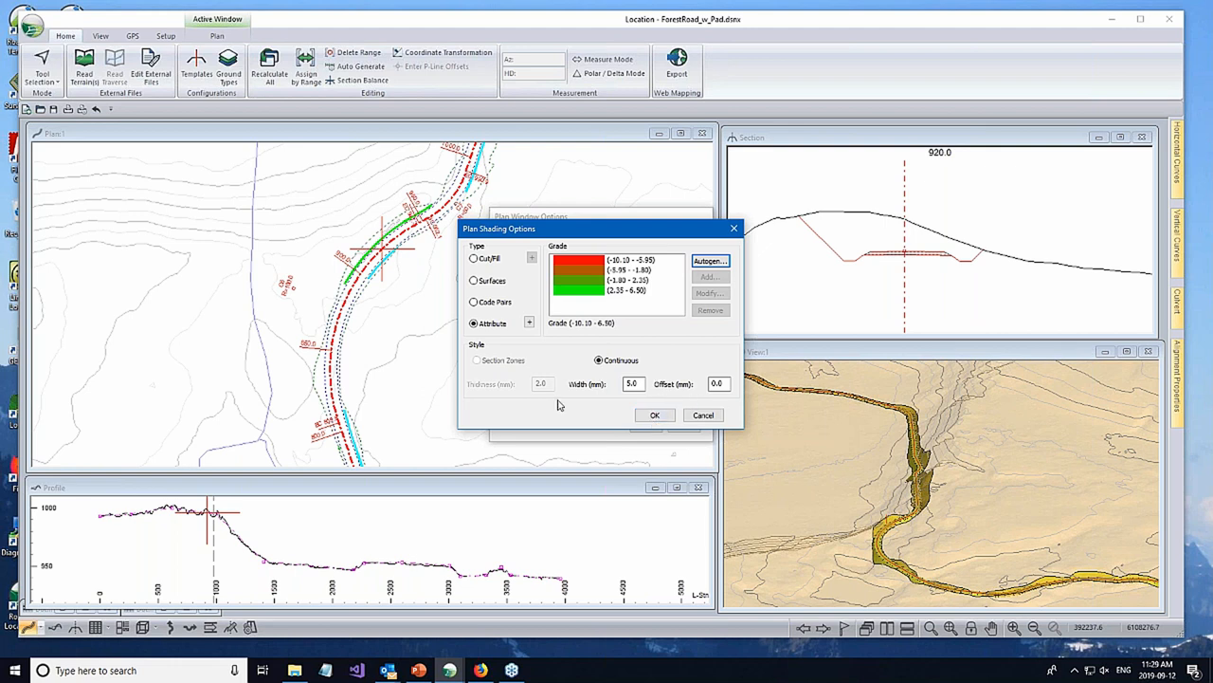
- Keep the shading width at 5.0 mm and apply the grade shading to the plan
double_click(631, 383)
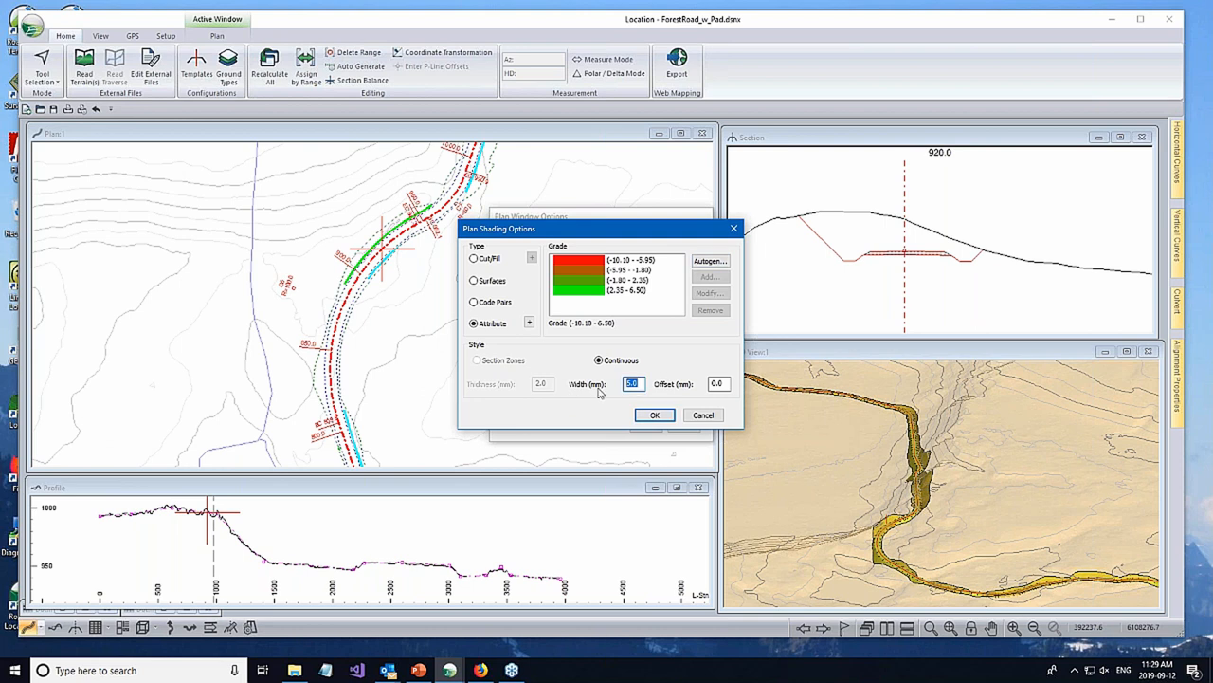
click(652, 415)
click(645, 426)
- Examine the grade shading along the road, comparing it with the cross section at station 1070 and the profile
middle_drag(462, 300, 427, 408)
click(462, 235)
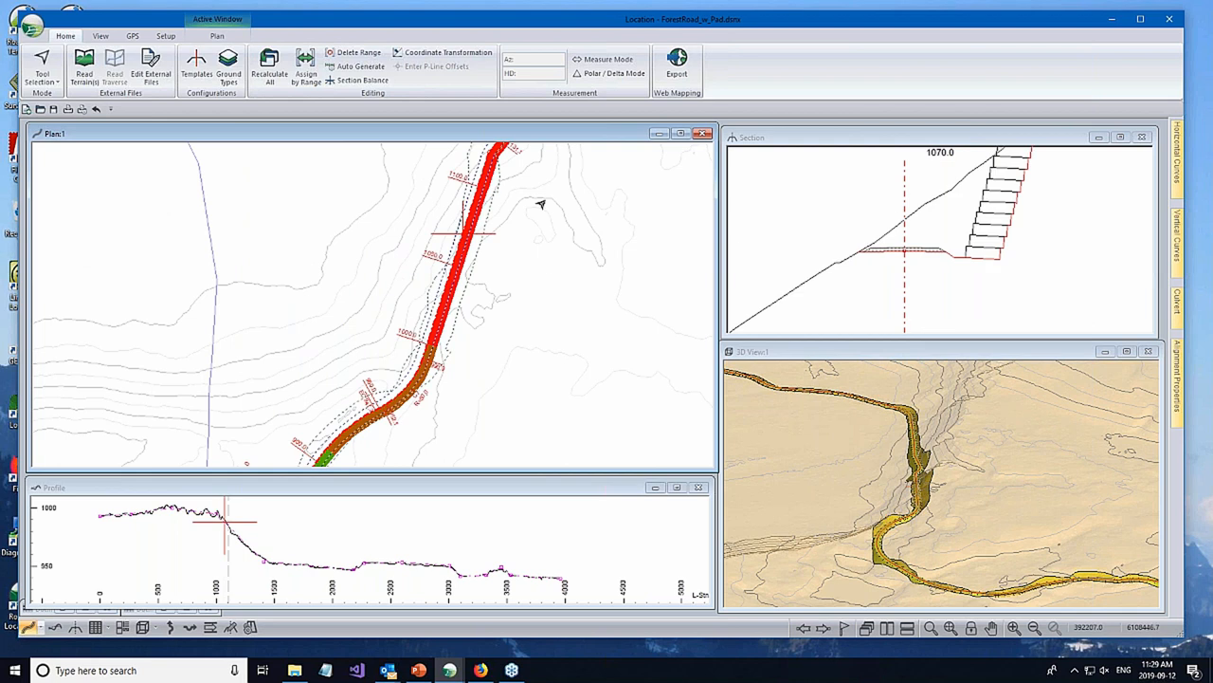
scroll(546, 217, down, 1)
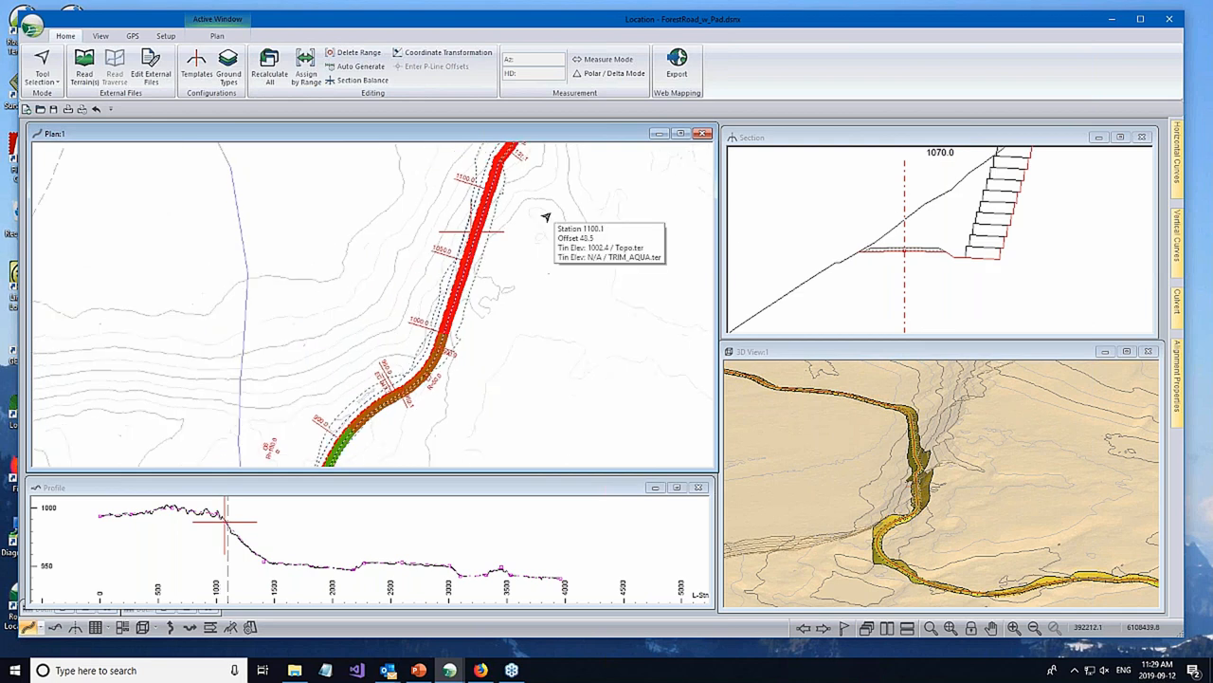
scroll(546, 217, down, 1)
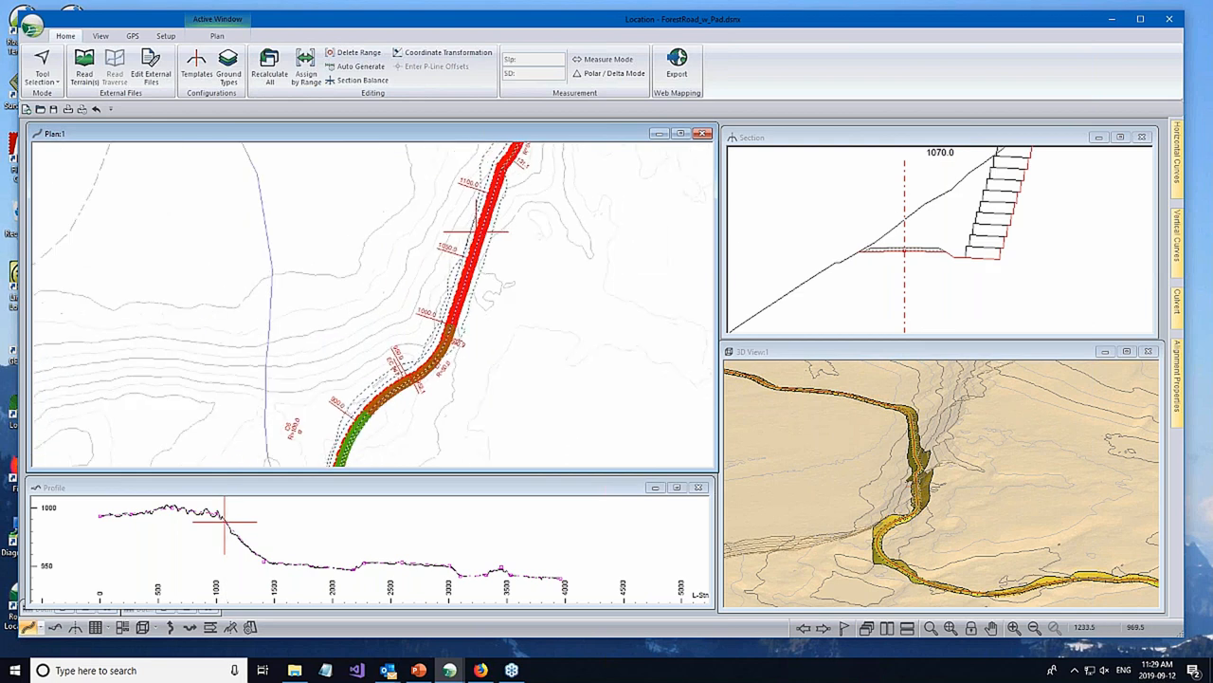
scroll(244, 541, up, 3)
scroll(271, 552, down, 1)
scroll(422, 249, up, 5)
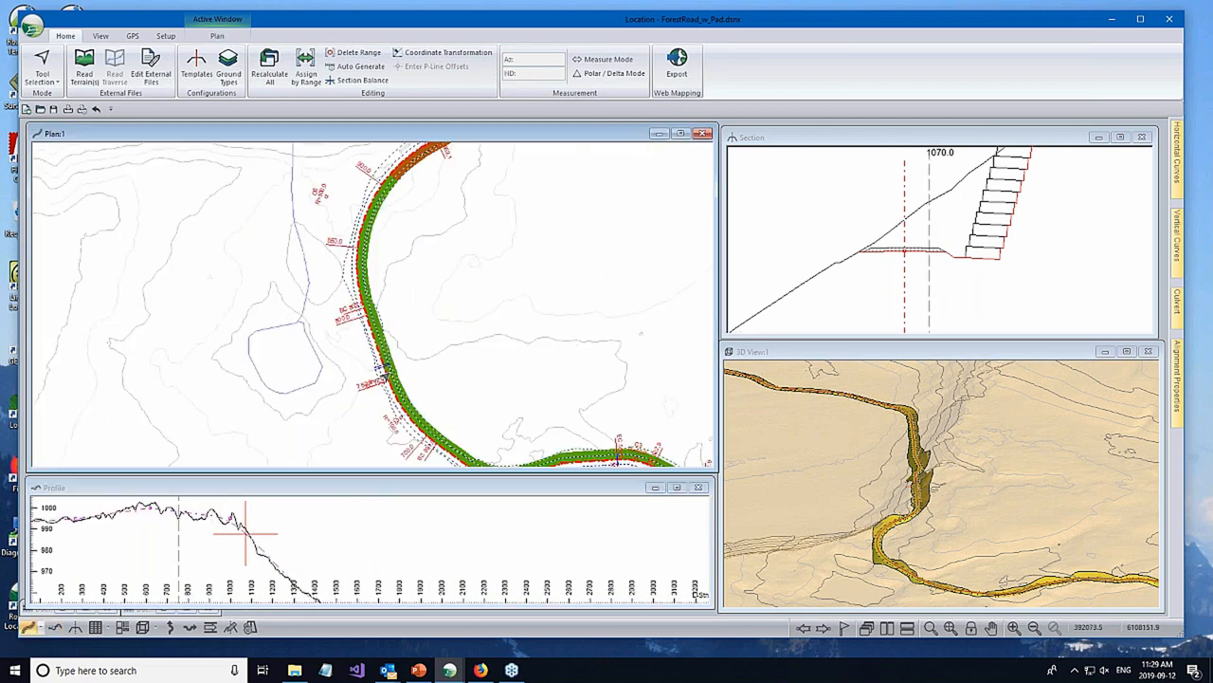
- Show the cross section at station 752.9 and inspect the grade-shaded road further along in plan and profile
click(387, 377)
drag(467, 553, 369, 483)
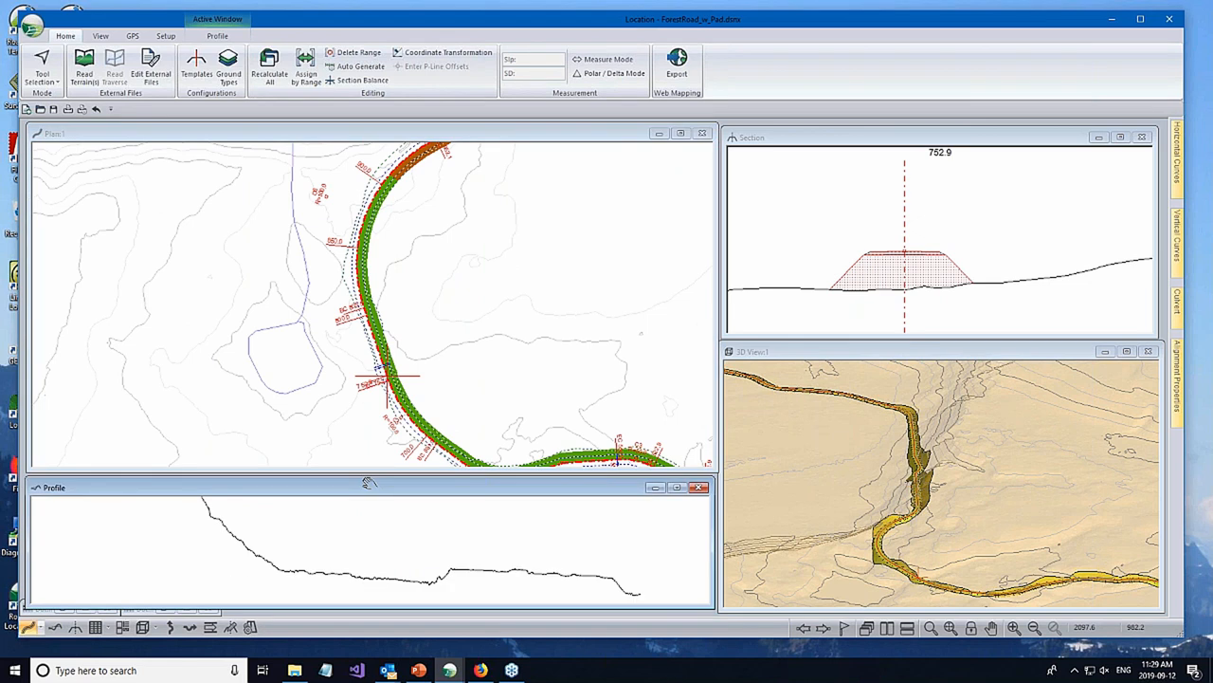
middle_drag(476, 399, 171, 156)
middle_drag(540, 270, 487, 335)
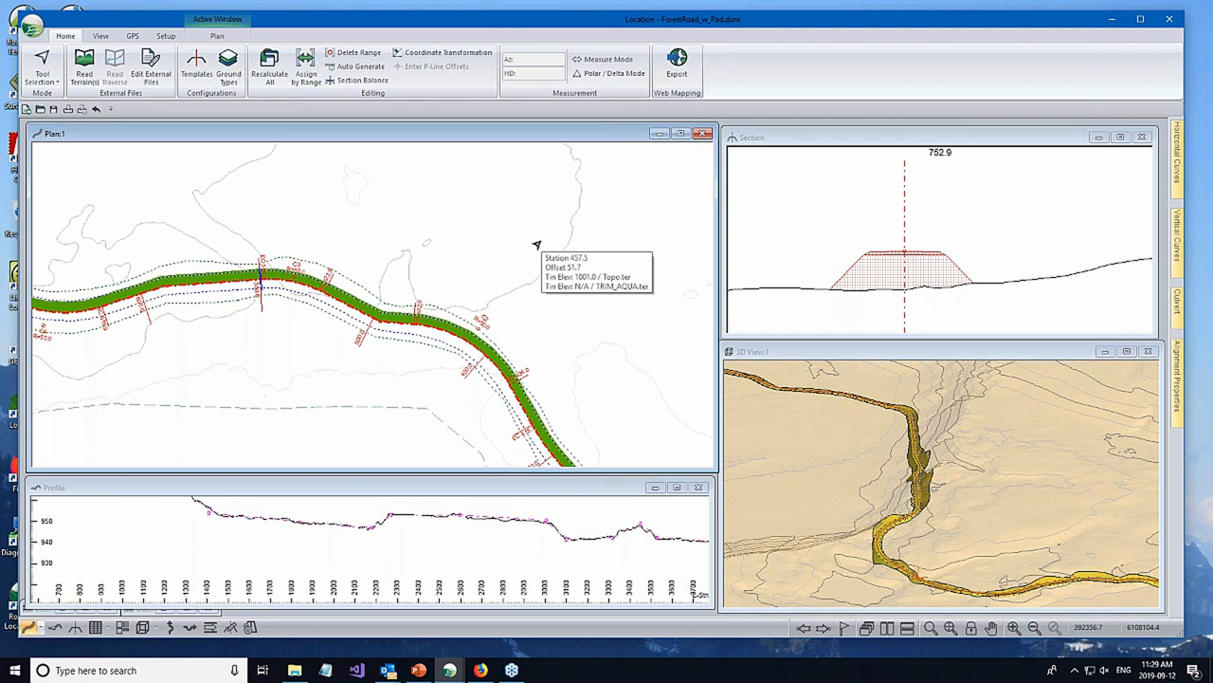
- Turn off the Shading display in the plan window options
right_click(599, 280)
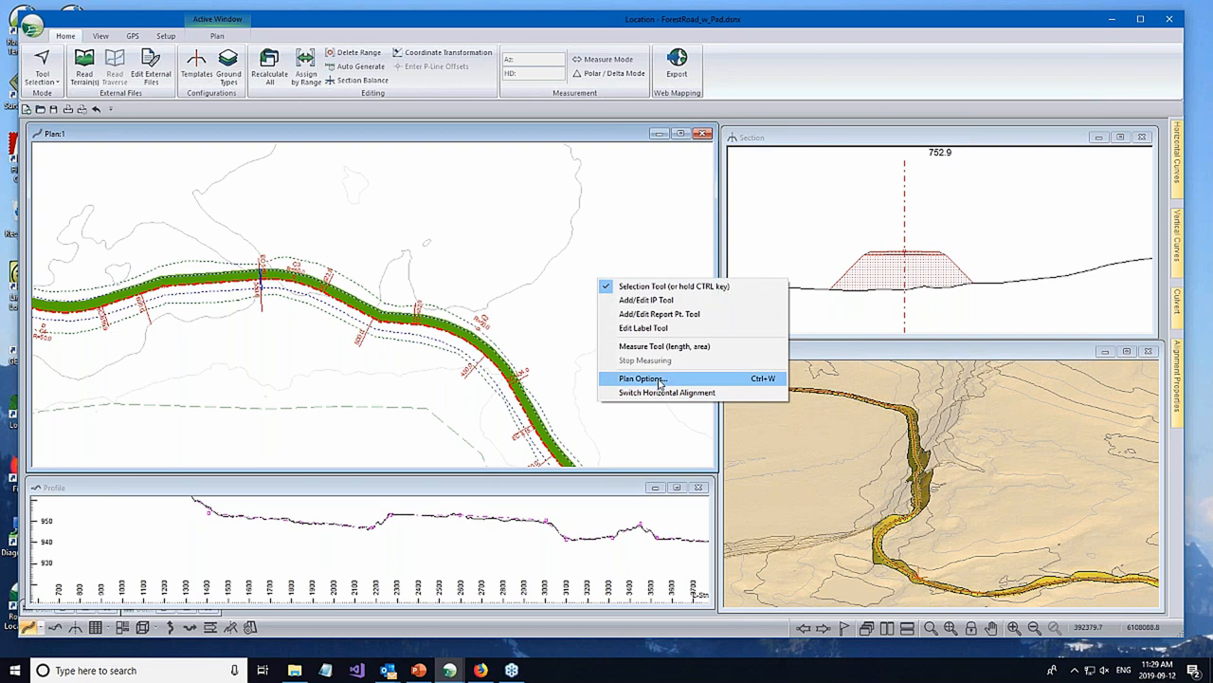
click(658, 380)
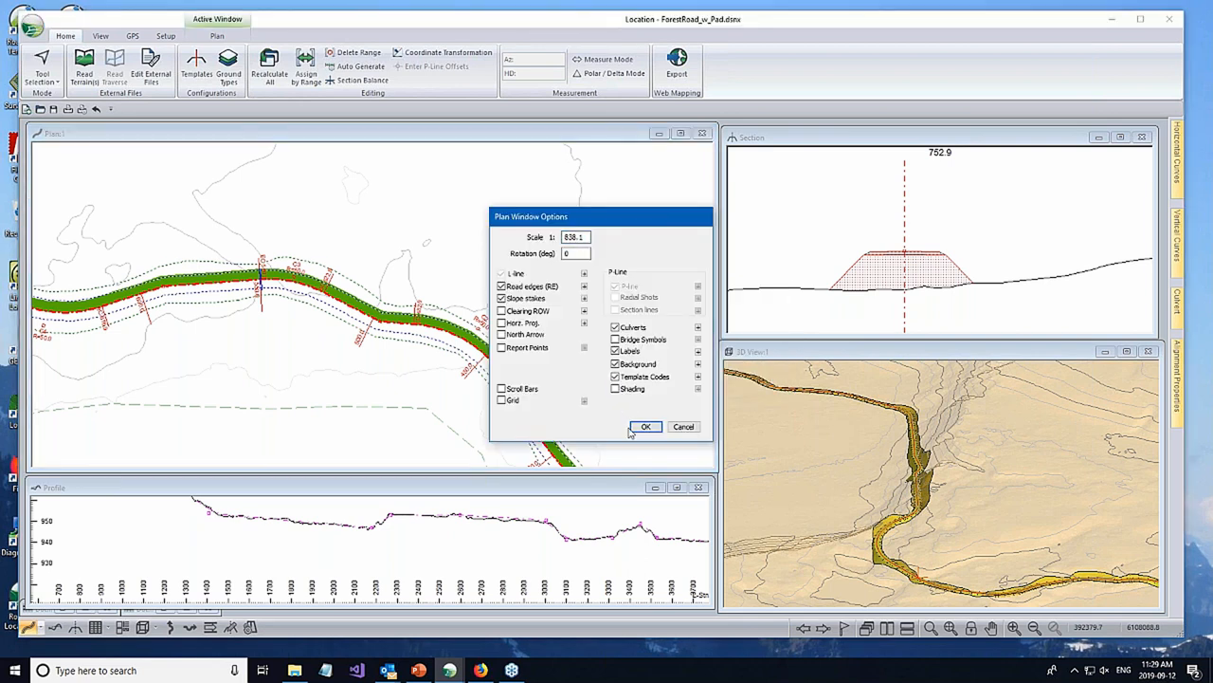
click(641, 428)
- Examine the plan around the spur road and looped pad that branch off the main road
scroll(358, 246, down, 1)
scroll(406, 248, down, 1)
scroll(418, 244, down, 2)
scroll(480, 270, down, 1)
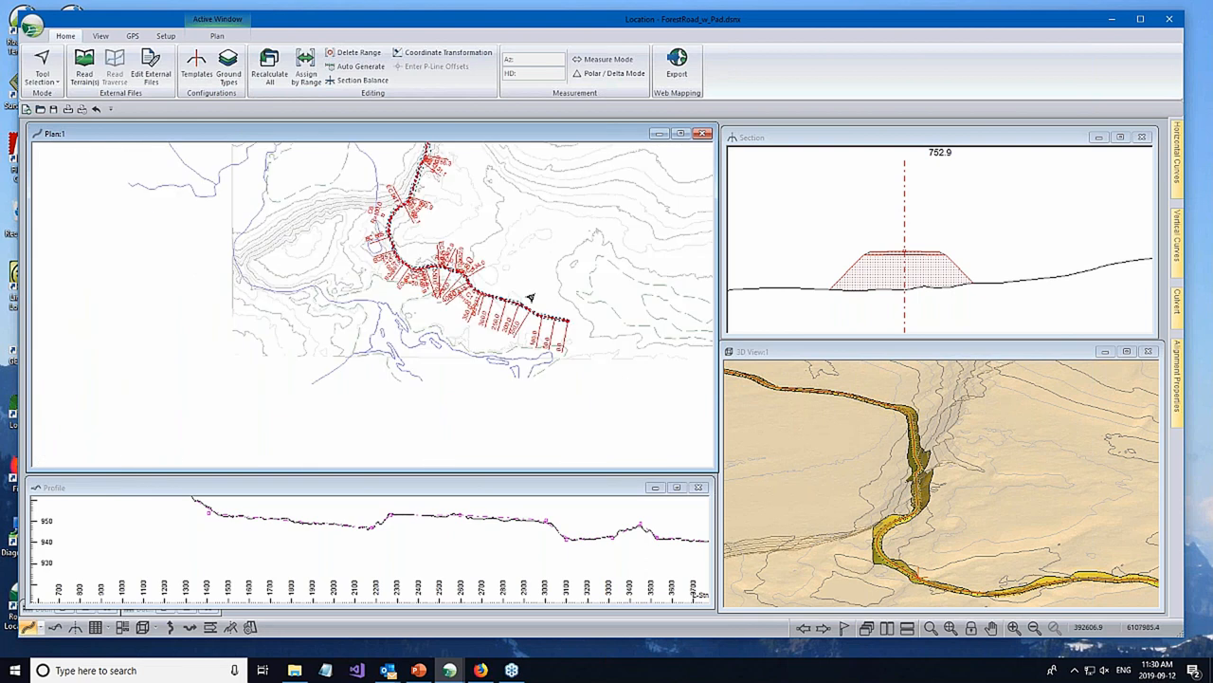
scroll(461, 238, up, 1)
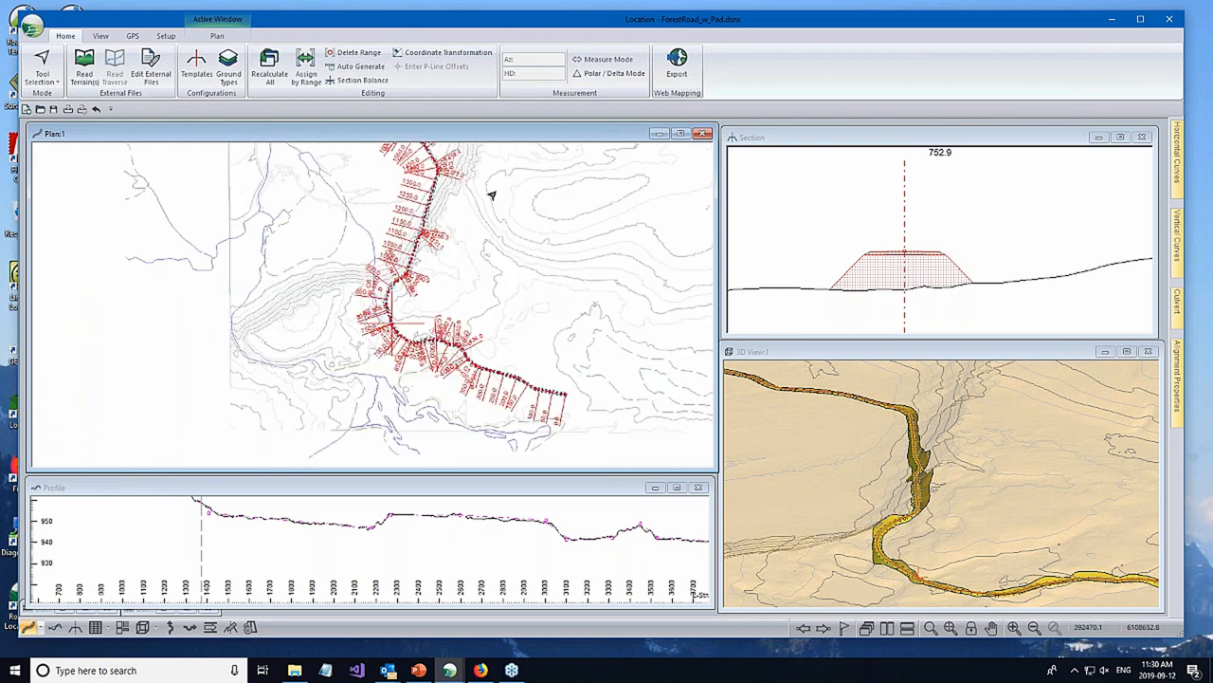
middle_drag(458, 173, 452, 236)
middle_drag(452, 237, 476, 352)
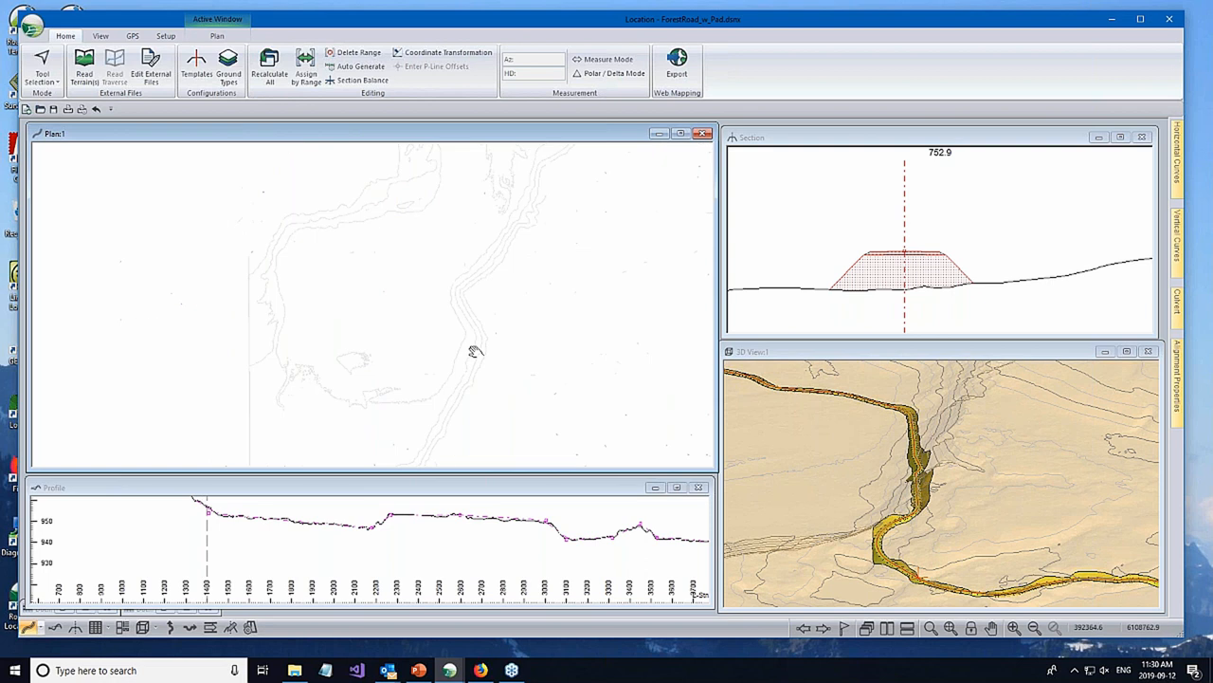
scroll(400, 310, up, 1)
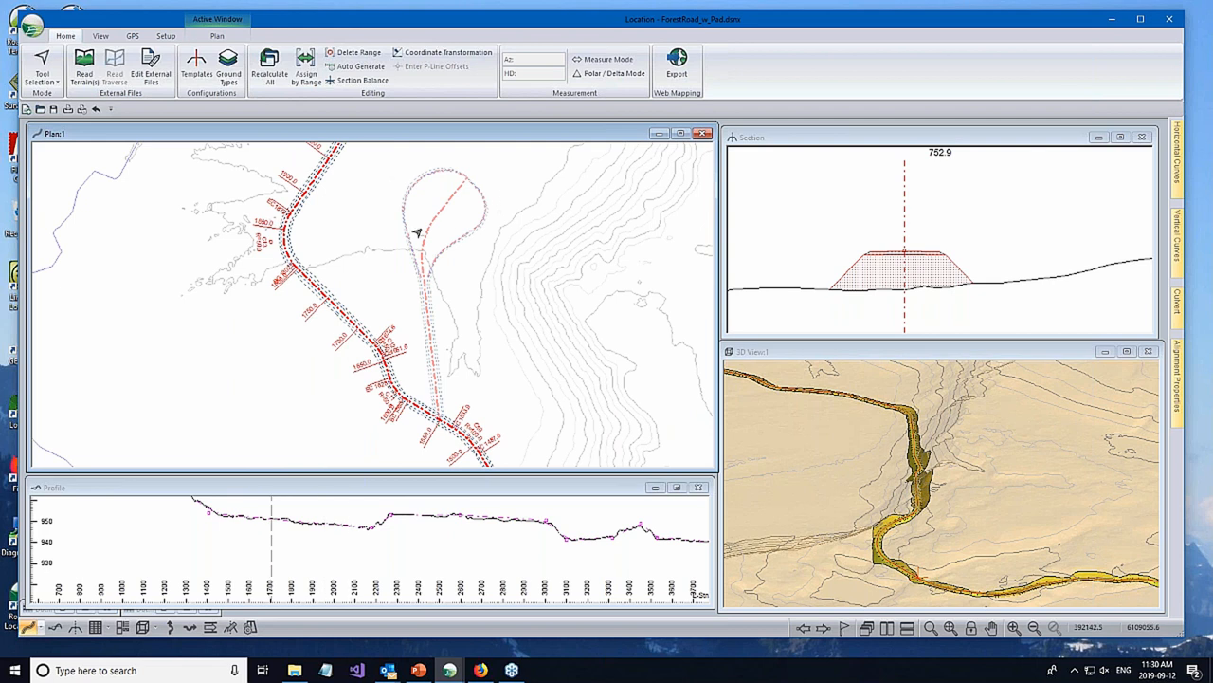
- Cycle through the design's horizontal alignments, including the bridge and pad spur, and return to the main road alignment
right_click(238, 353)
click(284, 465)
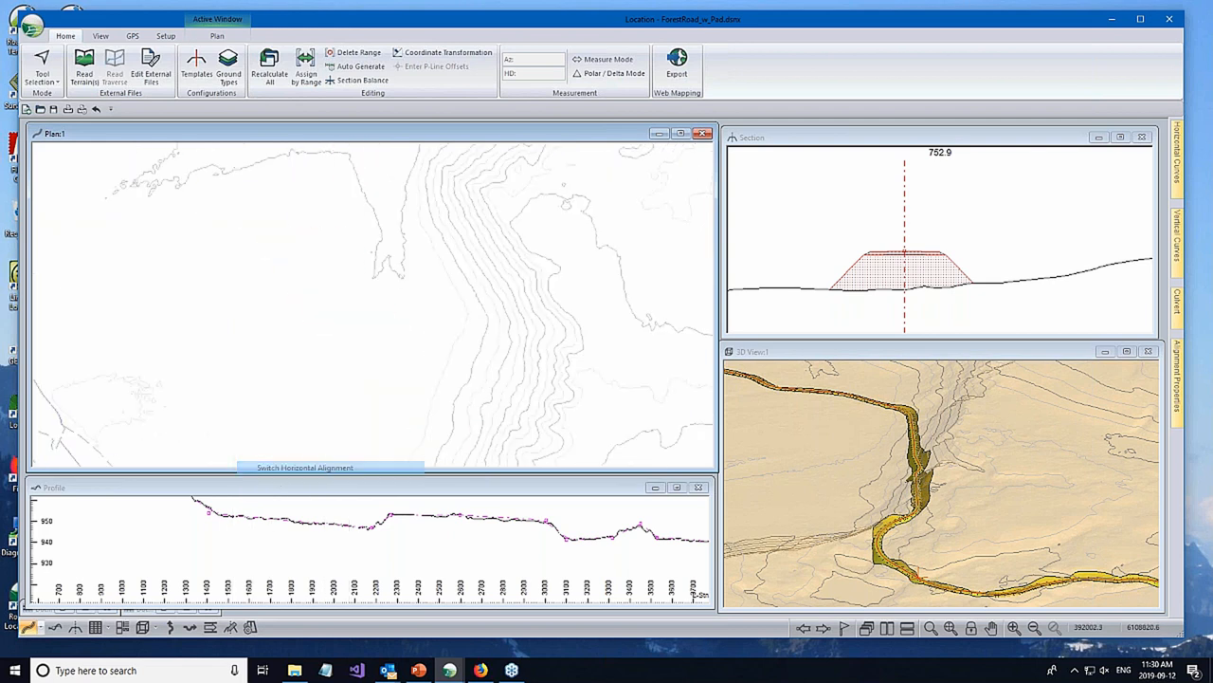
right_click(260, 414)
click(306, 502)
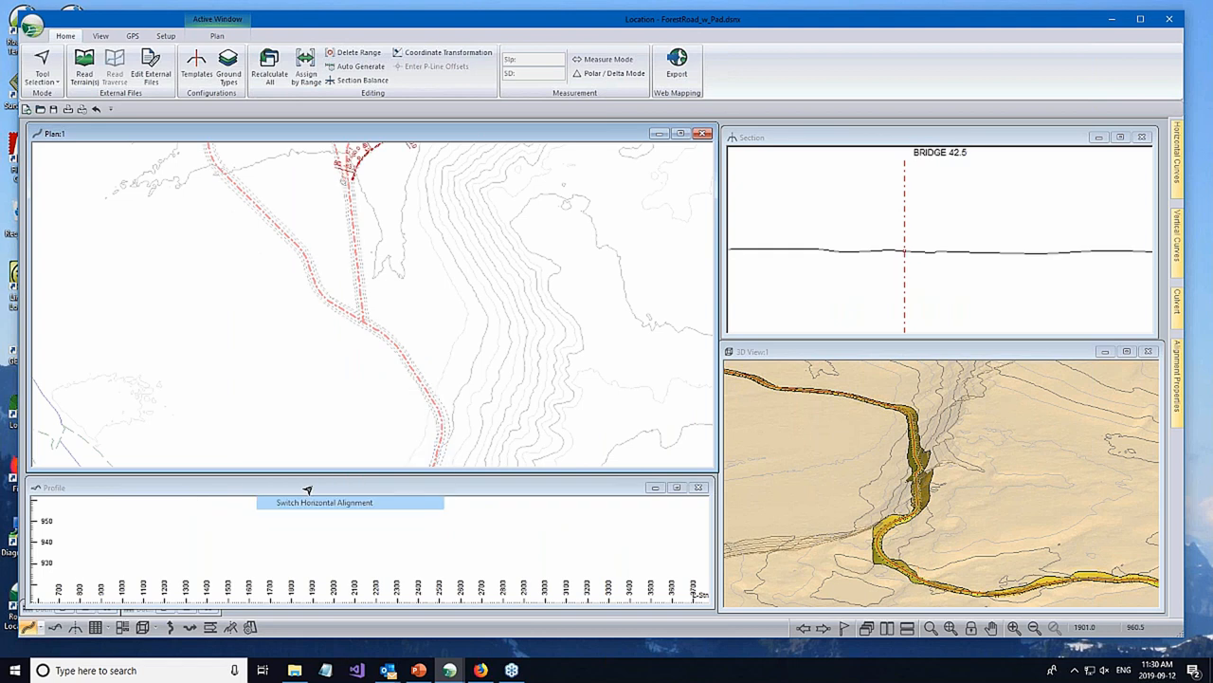
right_click(271, 415)
click(337, 501)
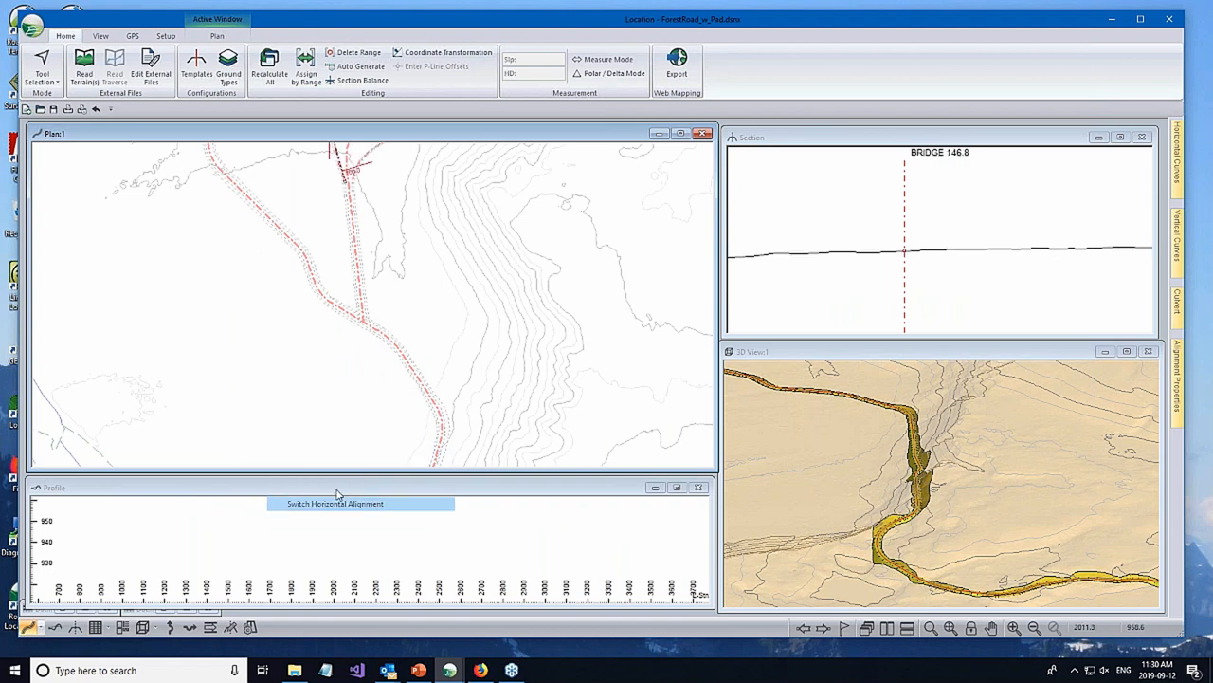
scroll(476, 344, down, 1)
right_click(338, 403)
click(417, 516)
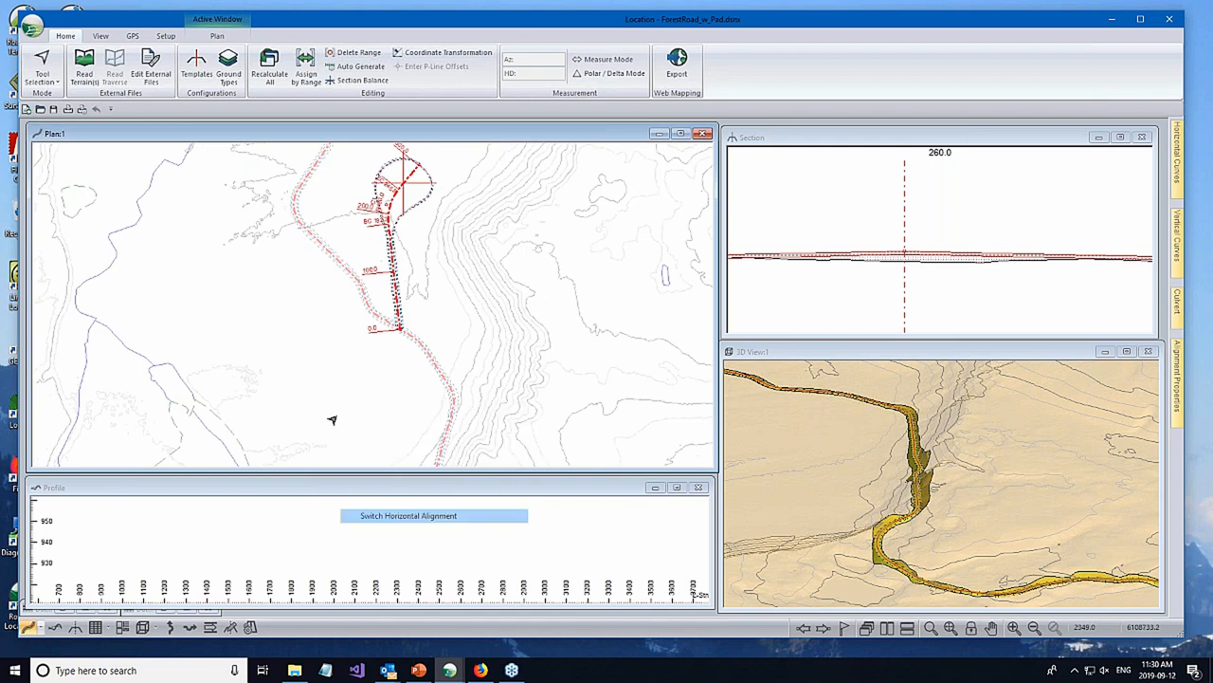
- Save the design in Softree-Terrain (*.terx) format as RoadsMap.terx in the ForestRoad folder, replacing the existing file
click(32, 25)
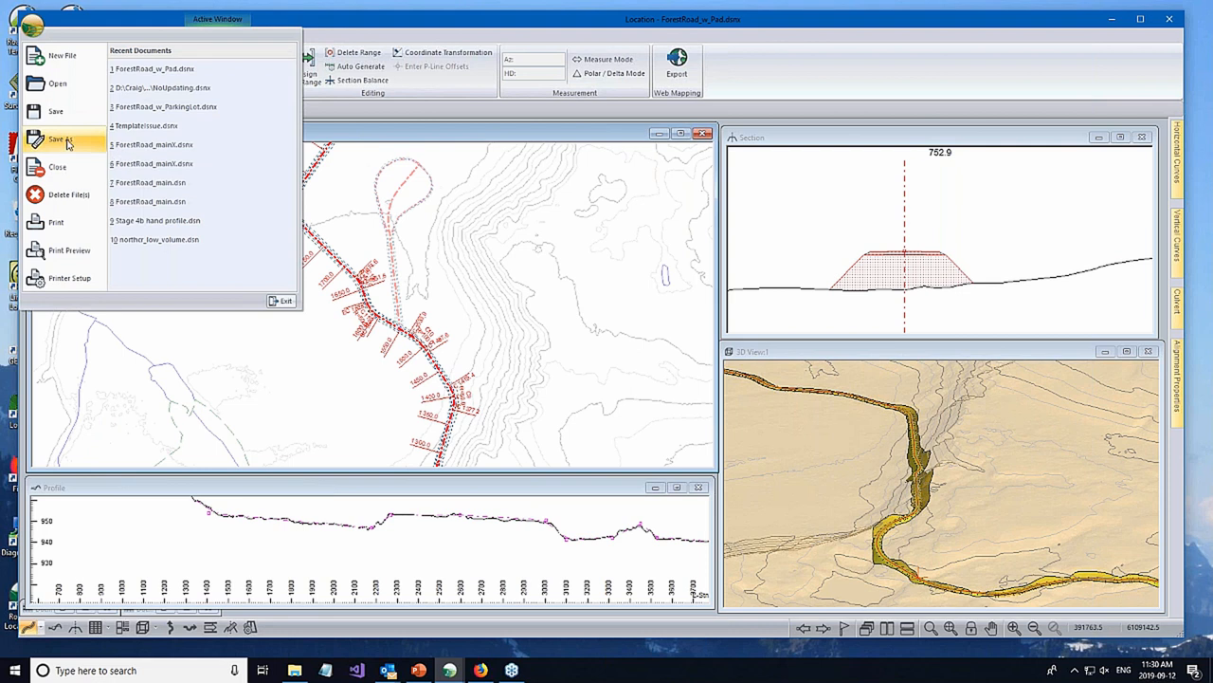
click(514, 413)
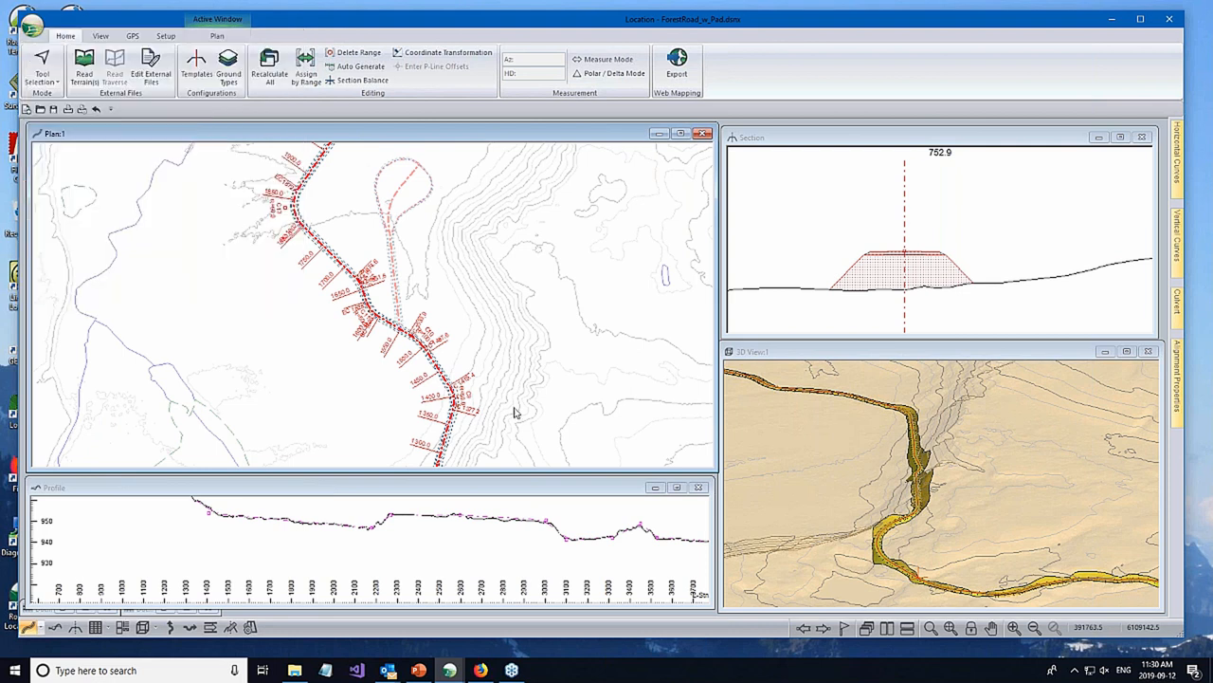
click(545, 608)
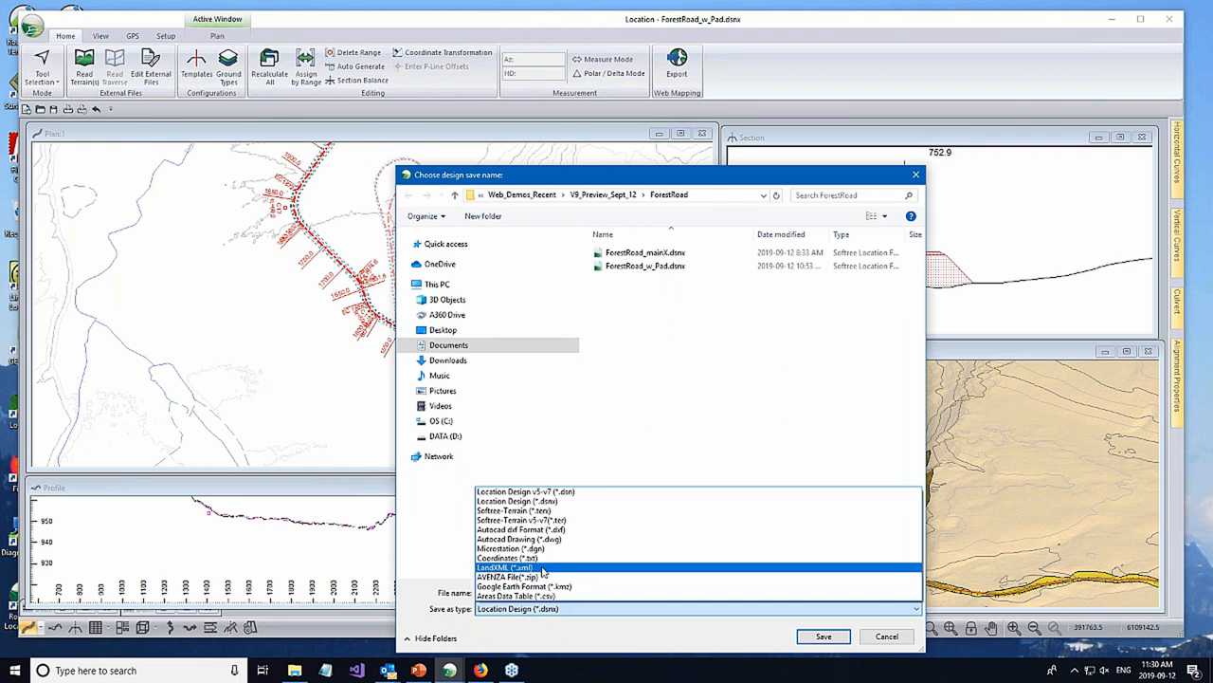
click(542, 510)
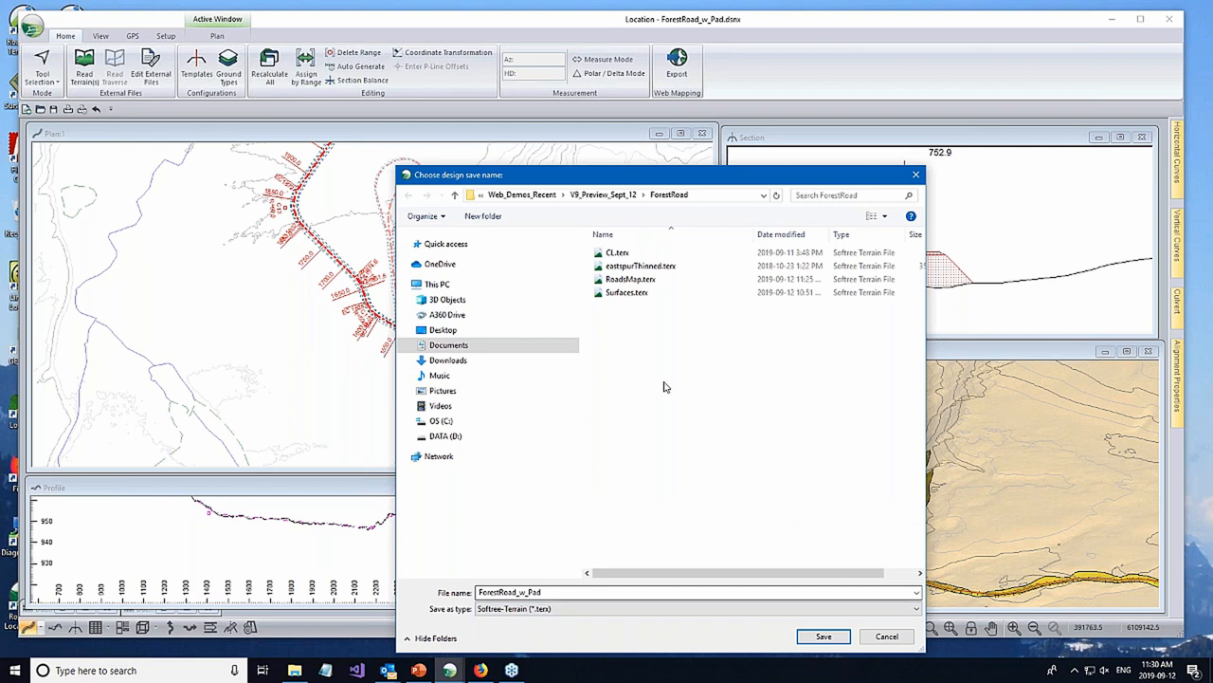
click(631, 280)
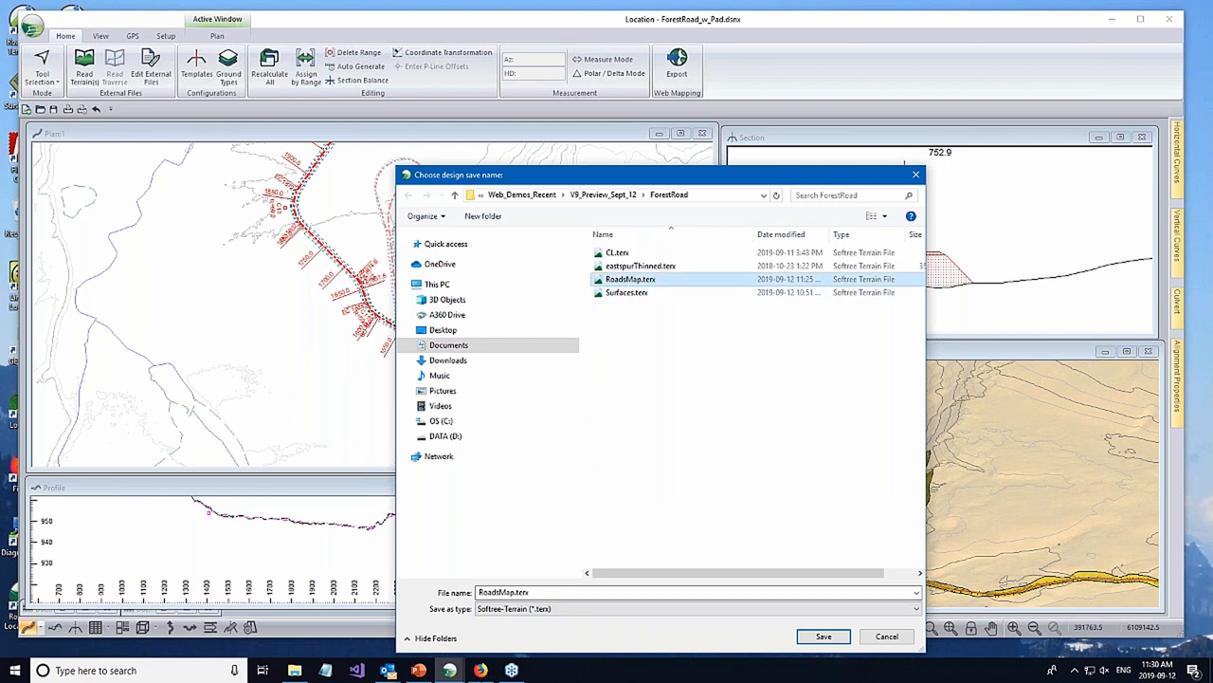
mouse_move(451, 671)
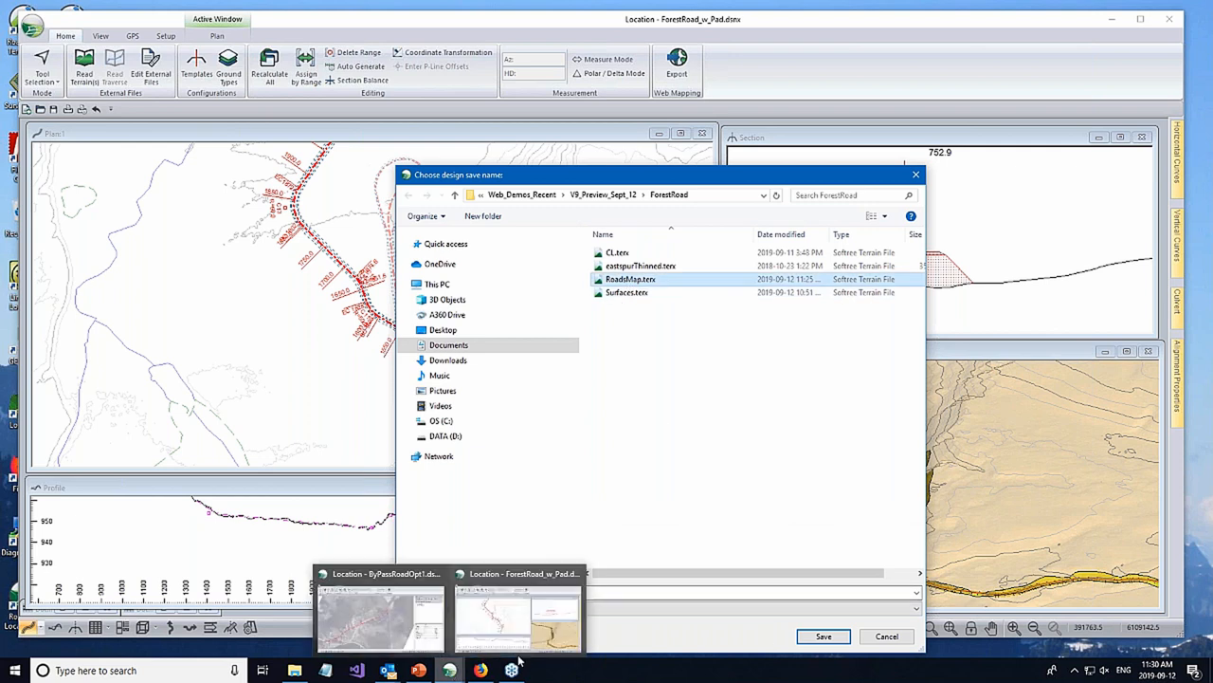
click(806, 641)
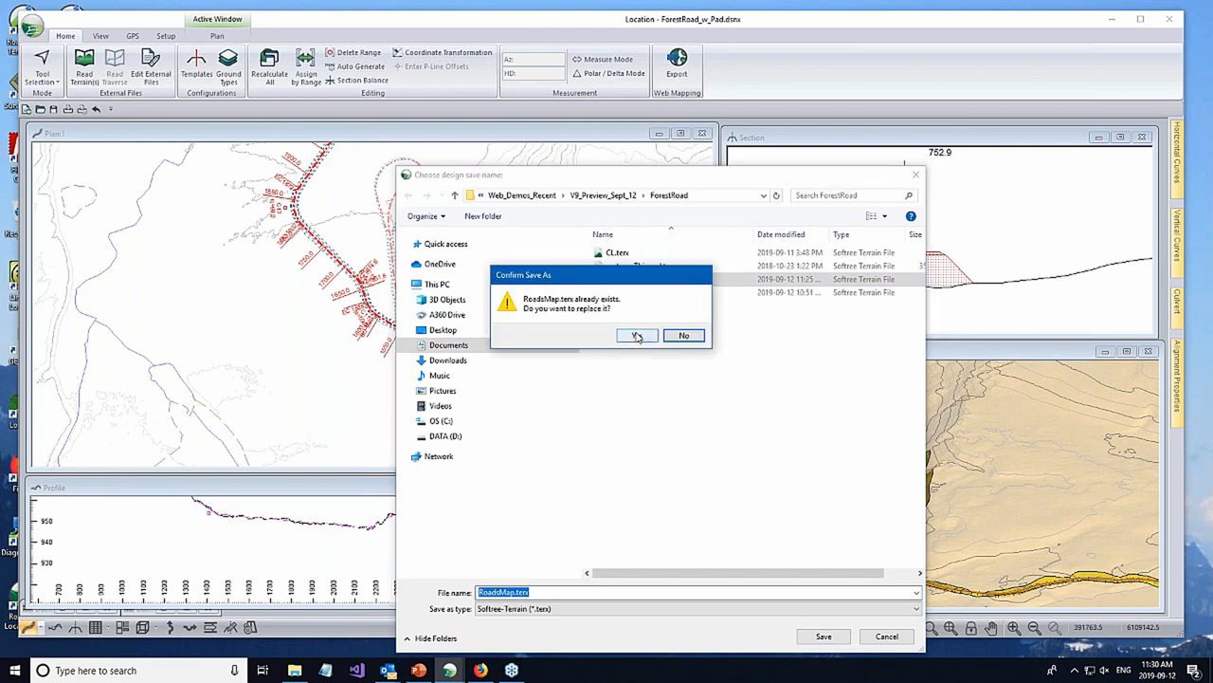
click(637, 336)
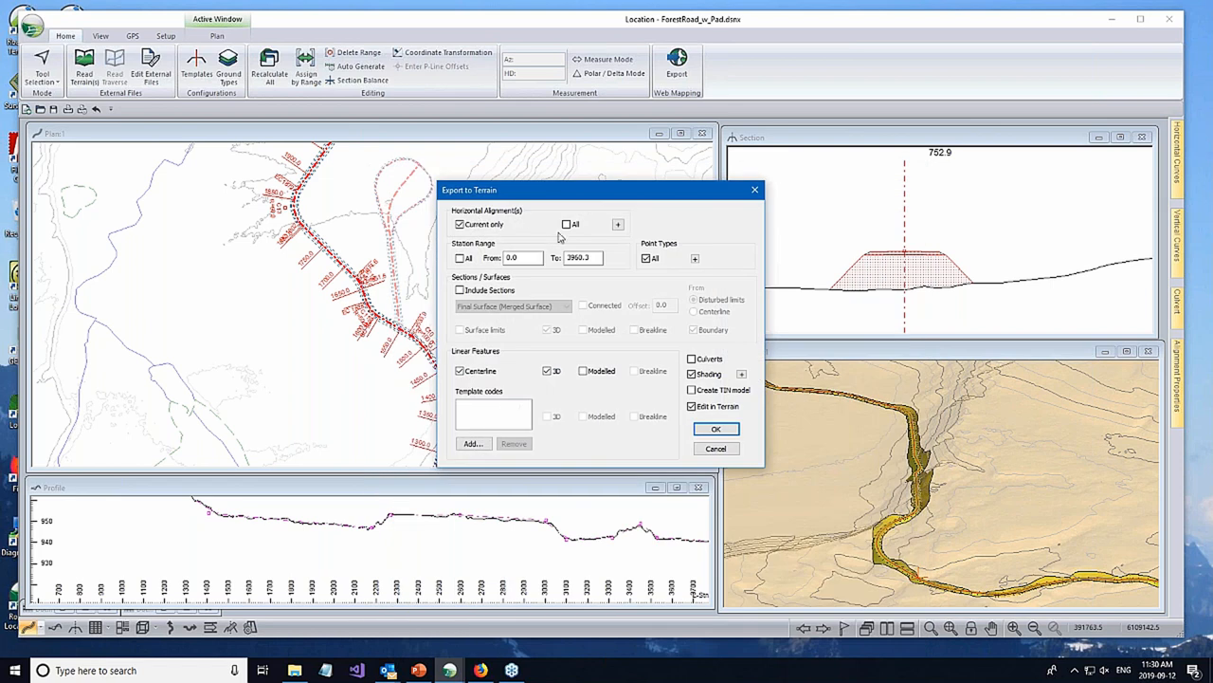
- Export all horizontal alignments with final merged surface sections and surface limits, without shading, creating a TIN model and opening it in Terrain
click(566, 223)
click(461, 290)
click(459, 330)
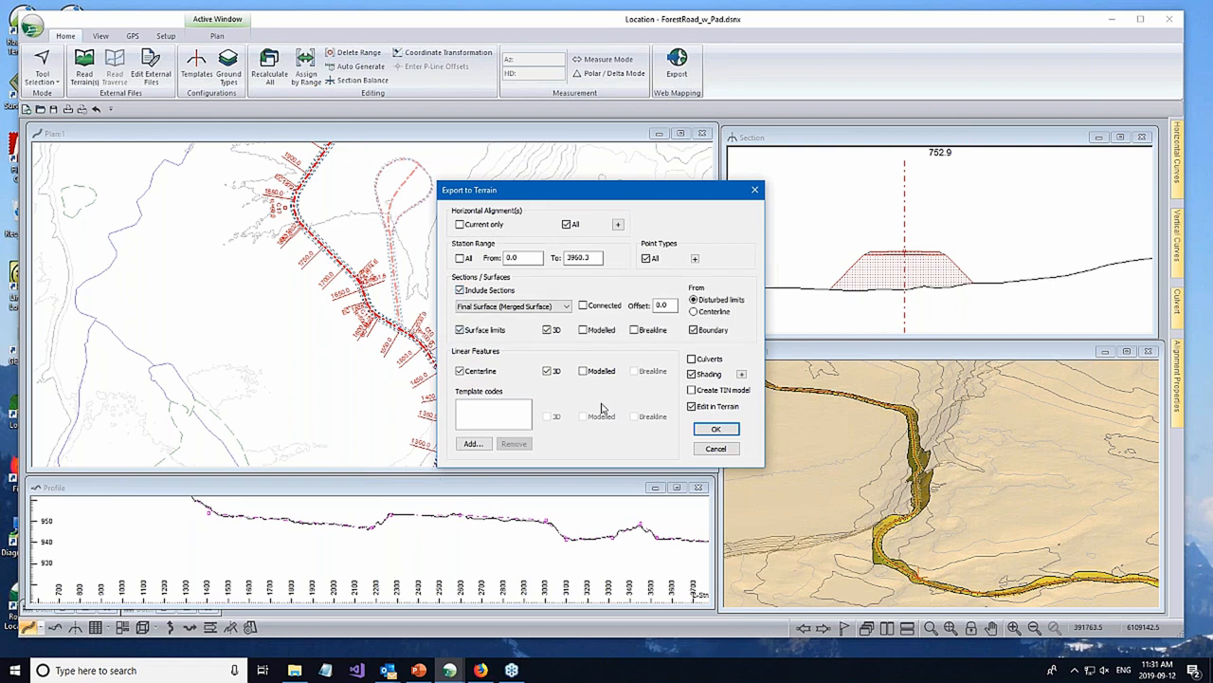
click(692, 389)
click(692, 373)
click(716, 432)
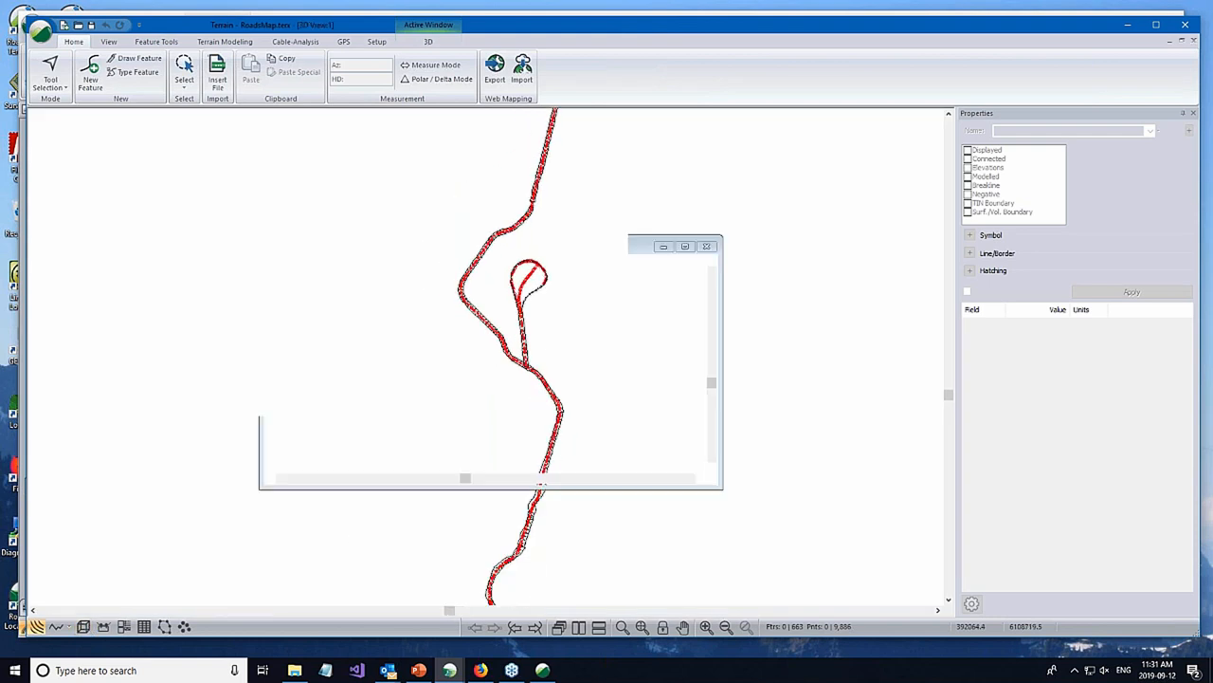
- Examine the exported main road, spur junction and pad surface in 3D, and close the Terrain file
scroll(598, 468, up, 8)
middle_drag(552, 366, 550, 390)
scroll(499, 401, up, 1)
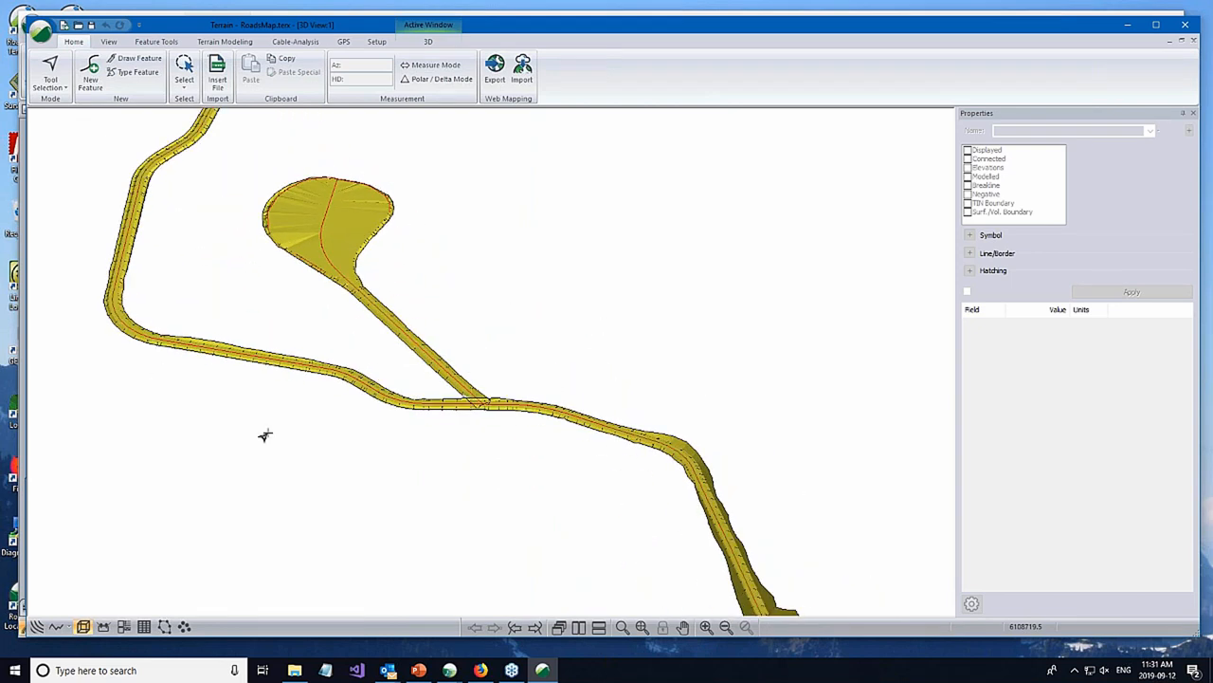
scroll(498, 397, up, 1)
scroll(531, 420, down, 1)
scroll(531, 419, down, 3)
middle_drag(590, 401, 518, 360)
scroll(446, 388, up, 2)
scroll(449, 368, up, 1)
scroll(440, 351, up, 1)
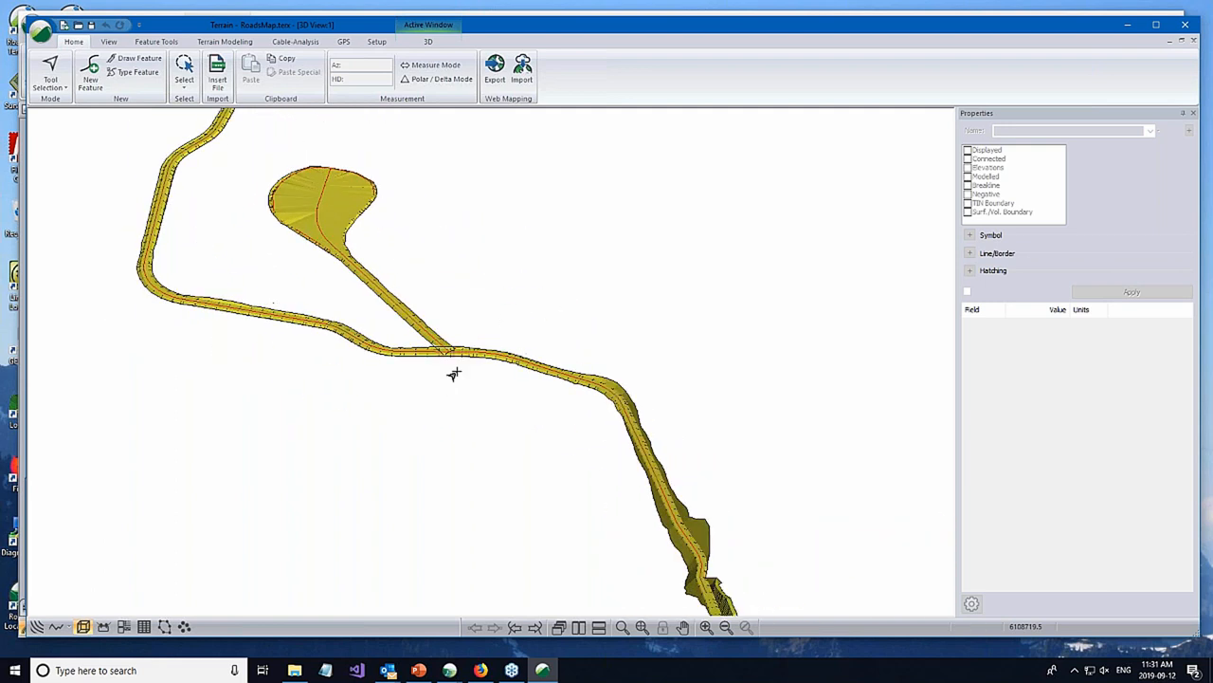
scroll(482, 363, down, 4)
middle_drag(636, 376, 561, 393)
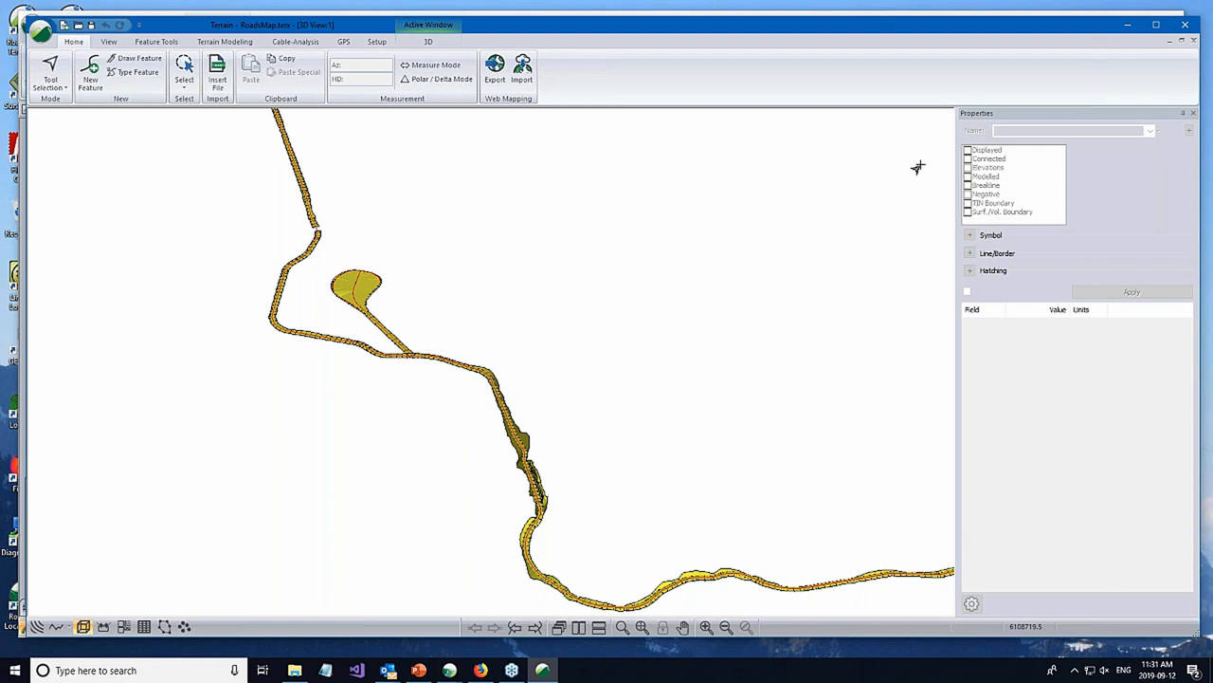
click(1187, 27)
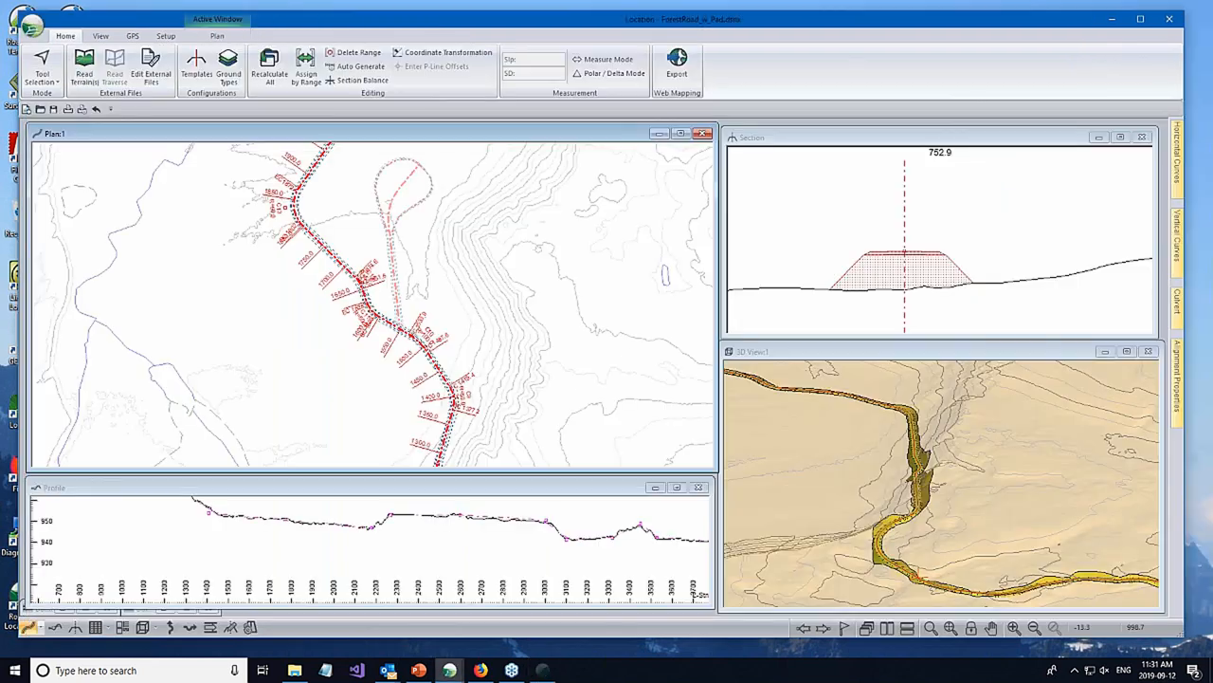
click(32, 33)
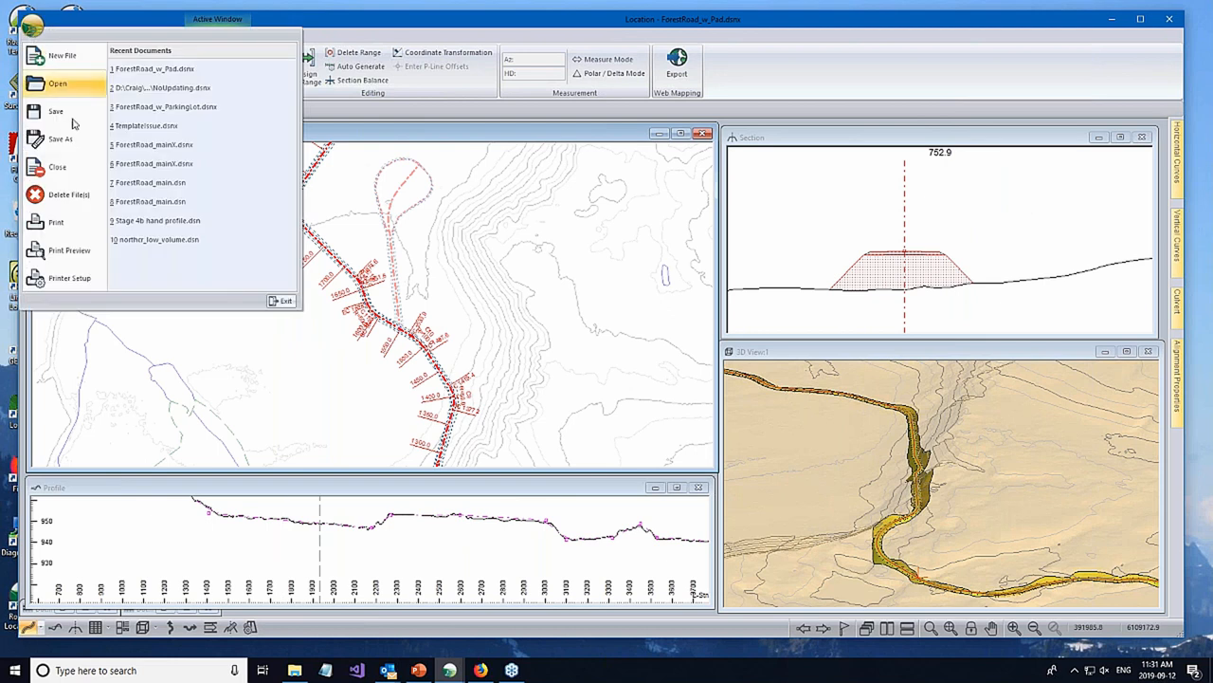
click(329, 36)
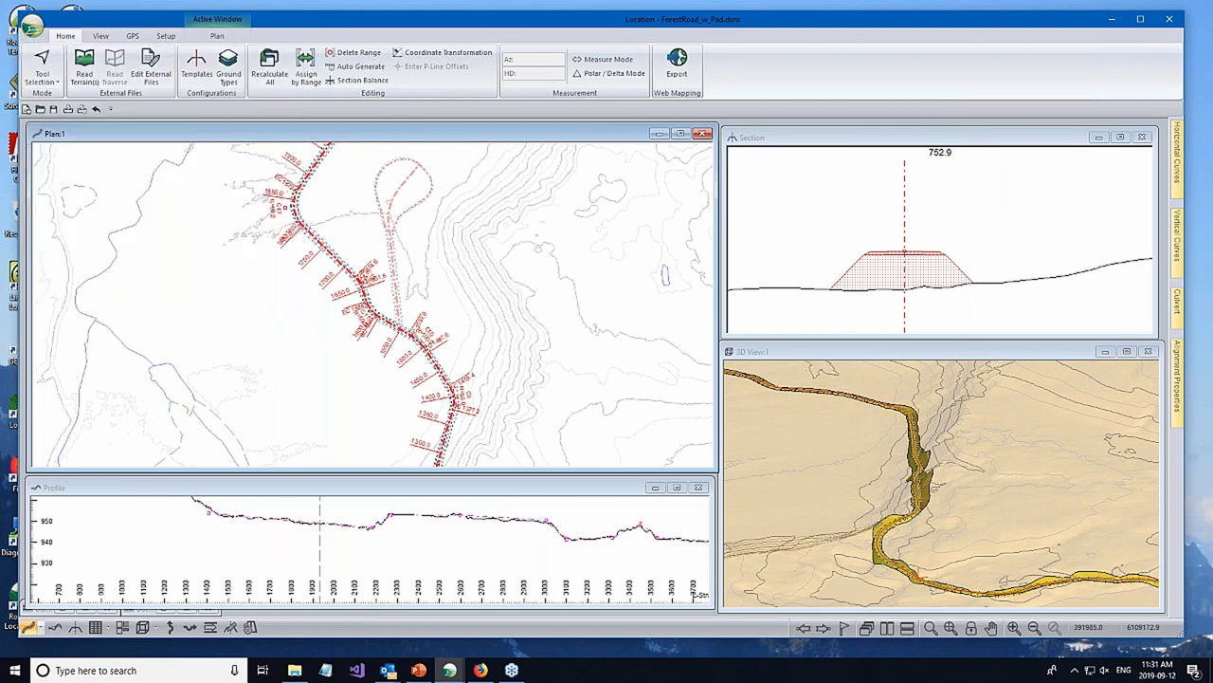
mouse_move(438, 281)
click(264, 506)
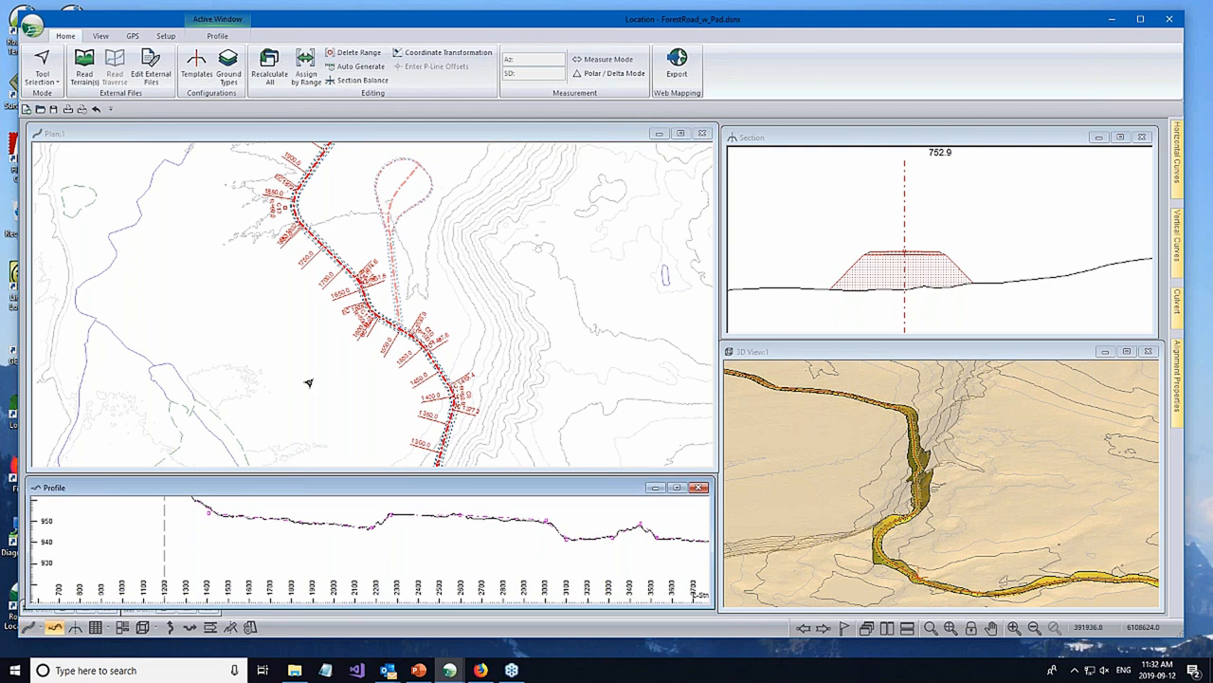
click(325, 236)
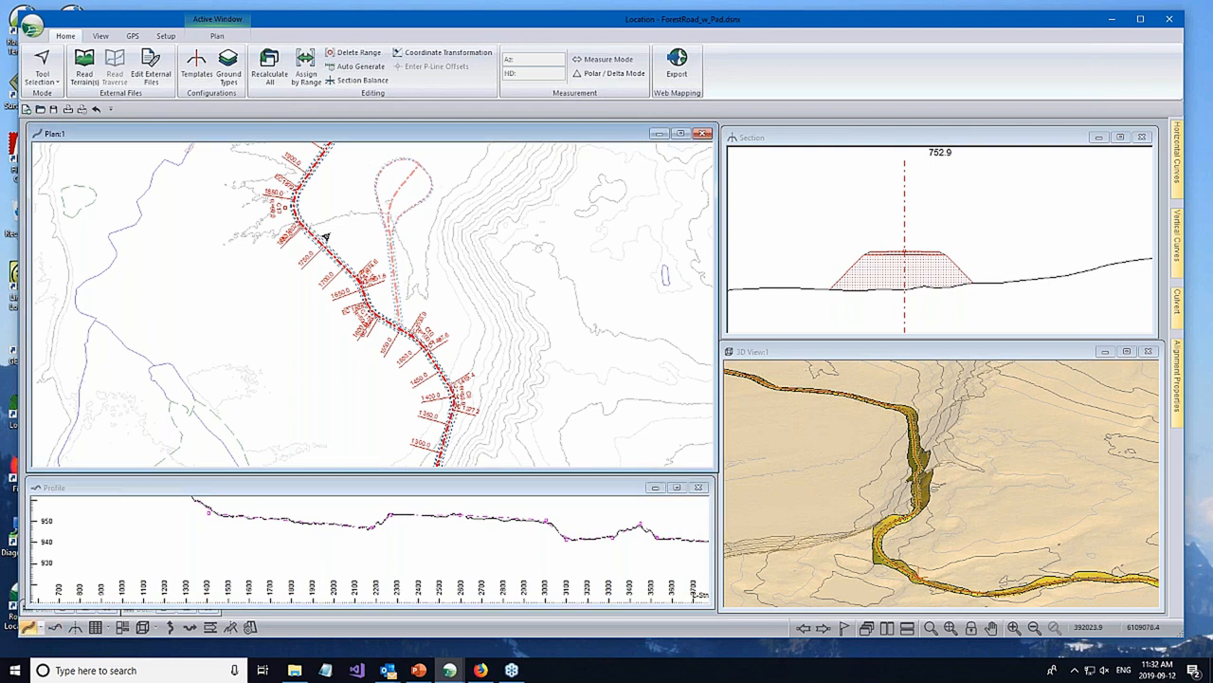
- Save the design in LandXML format as ForestRoad_mainX.xml in the ForestRoad folder, replacing the existing file
click(33, 26)
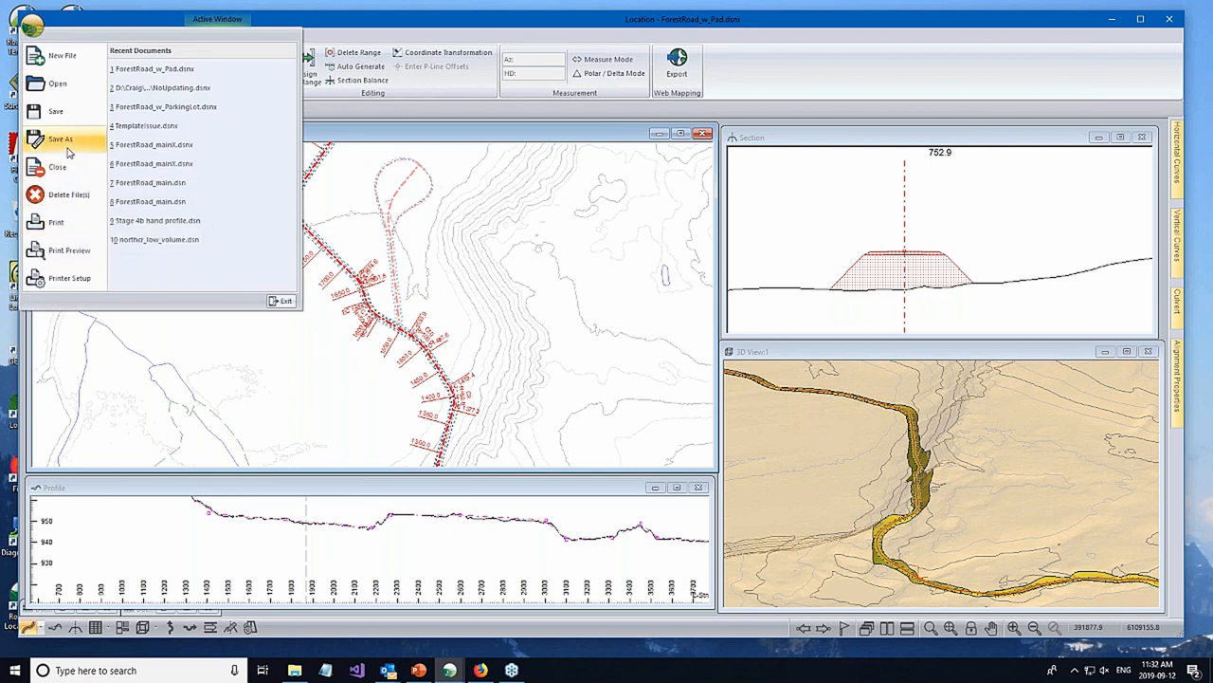
click(306, 282)
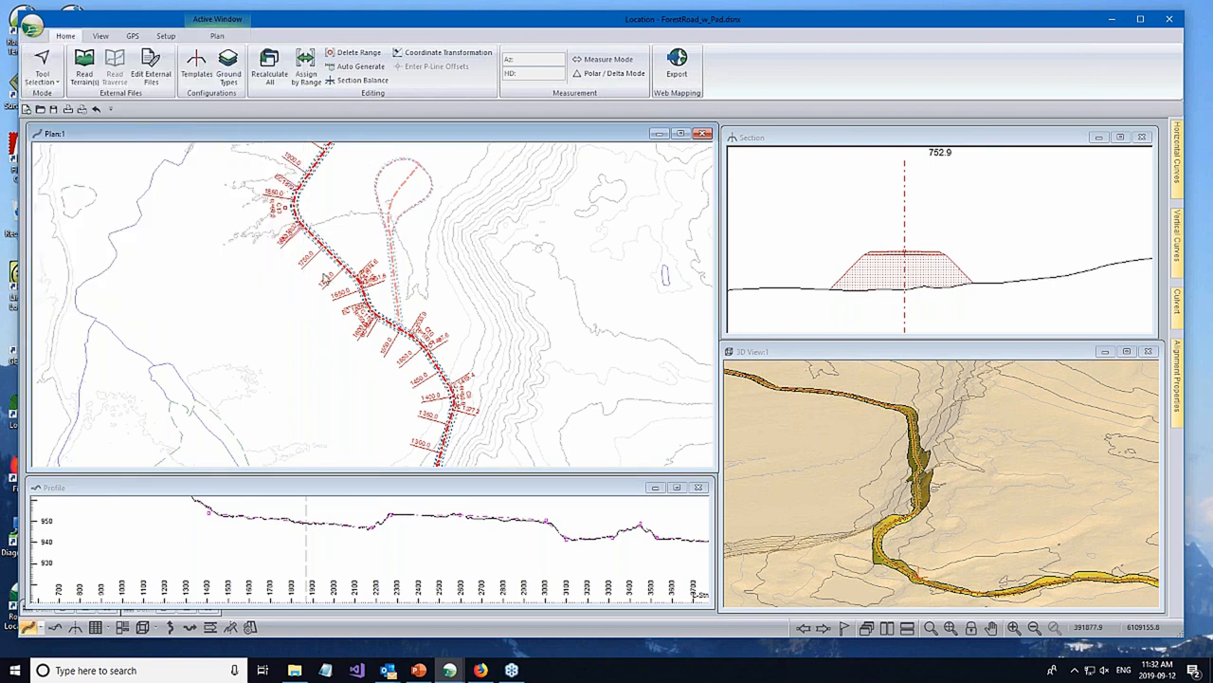
click(530, 607)
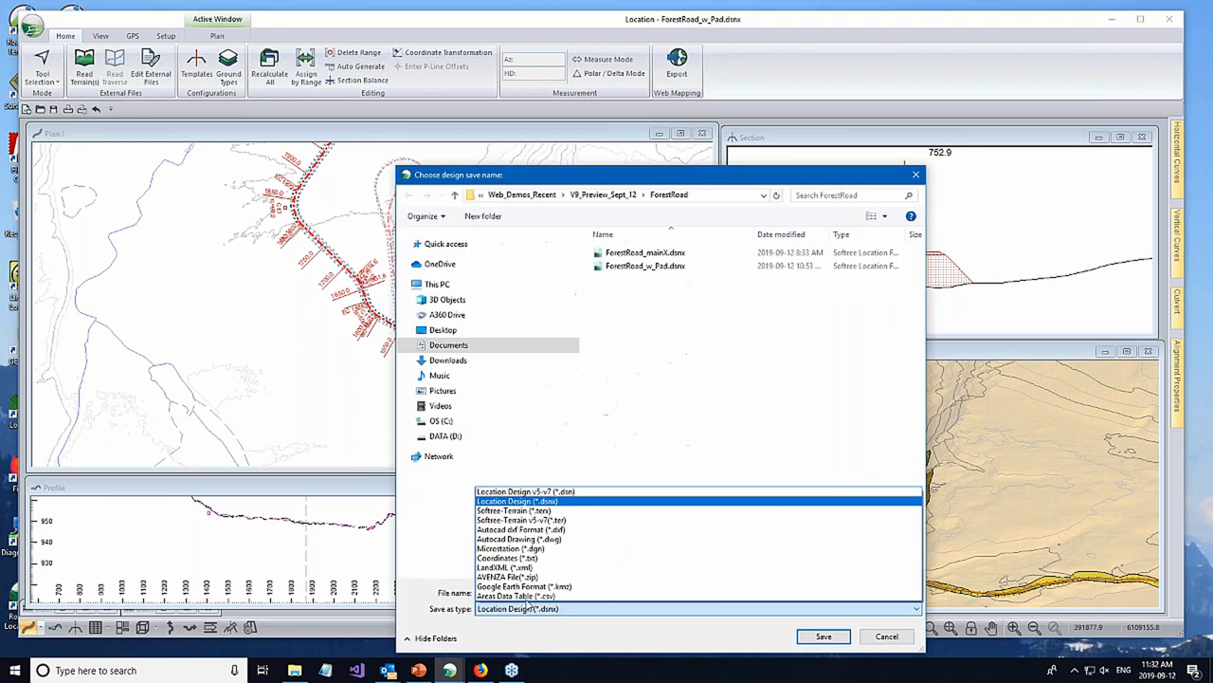
click(503, 569)
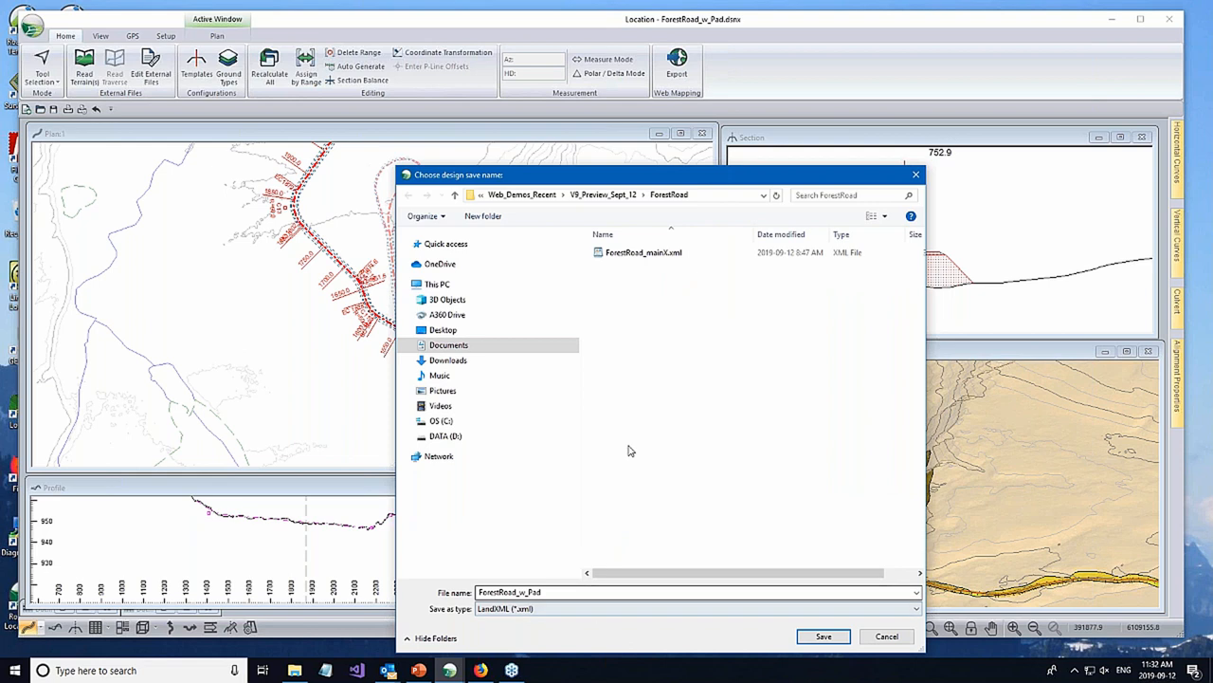
click(643, 253)
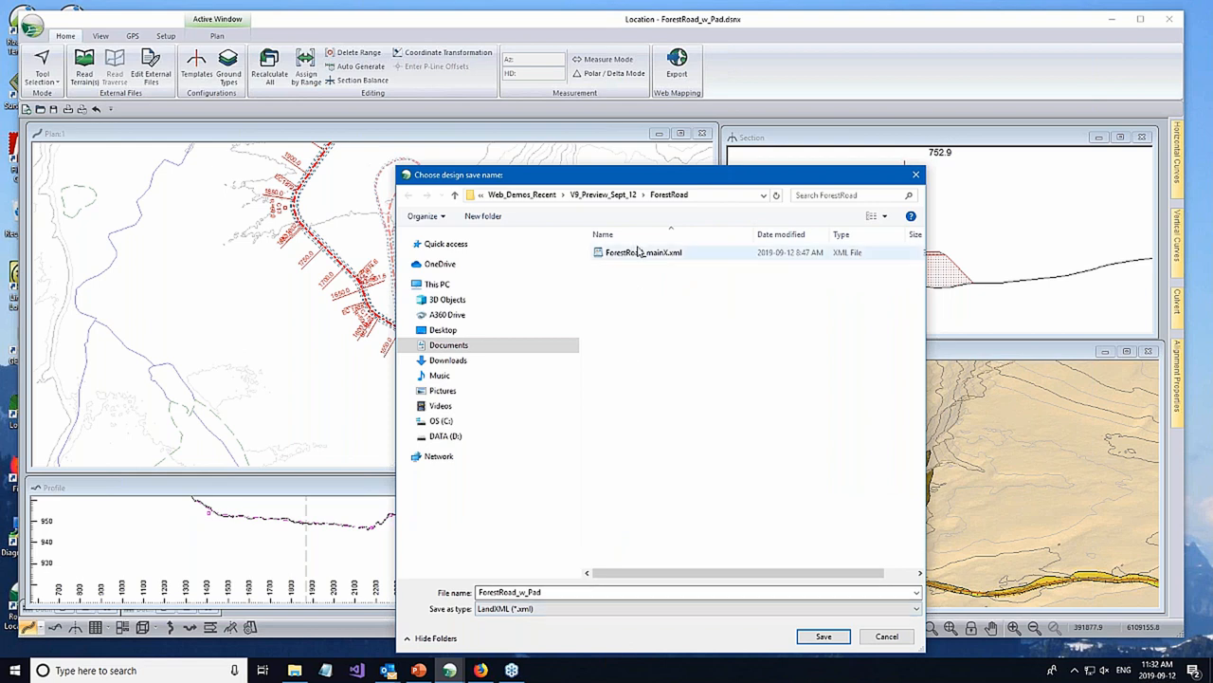
click(821, 637)
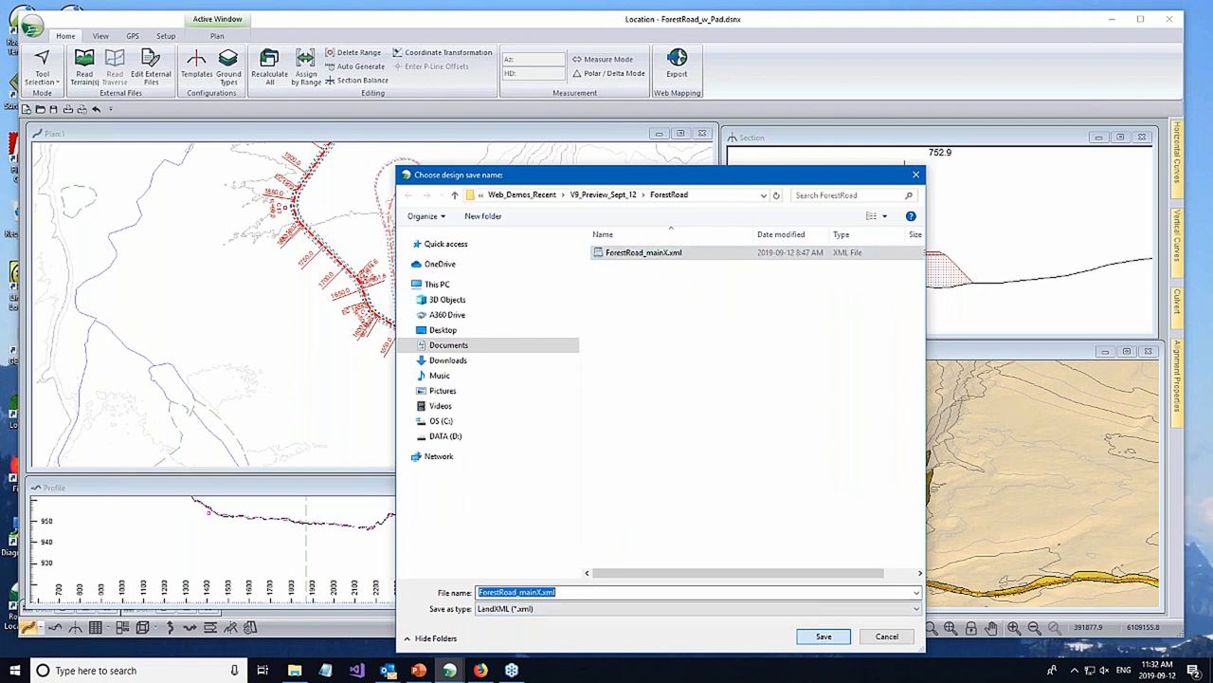
click(645, 341)
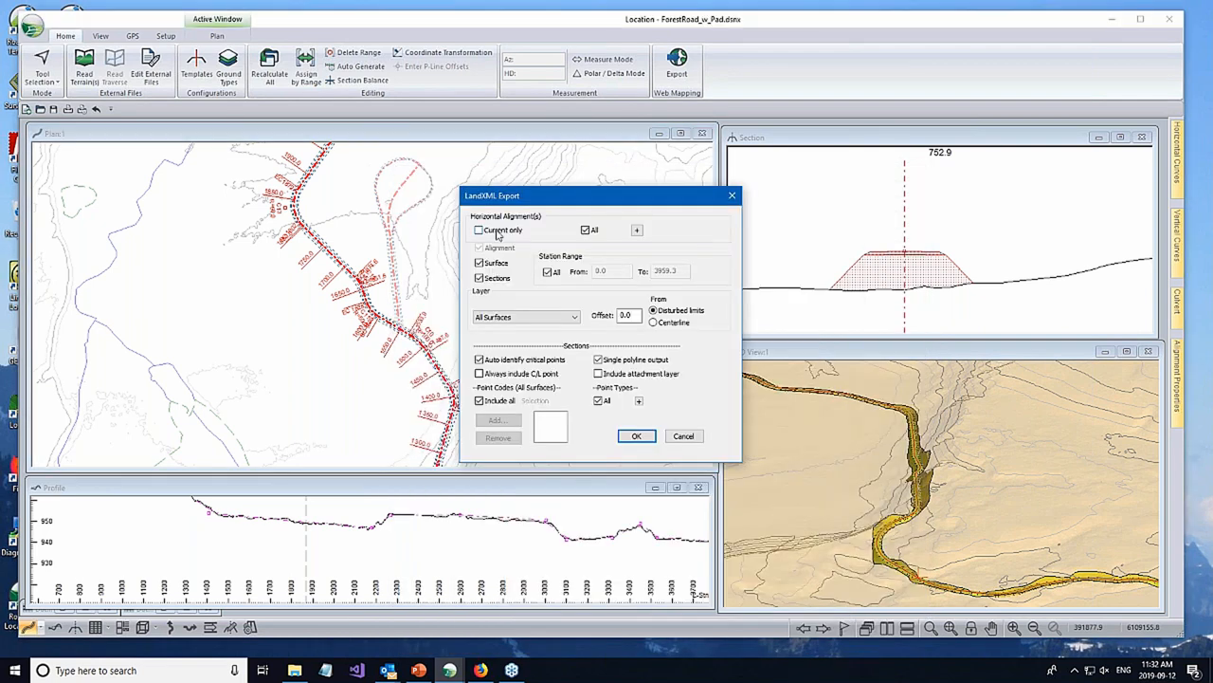
- Choose All Surfaces as the LandXML layer and run the export for all horizontal alignments
click(574, 319)
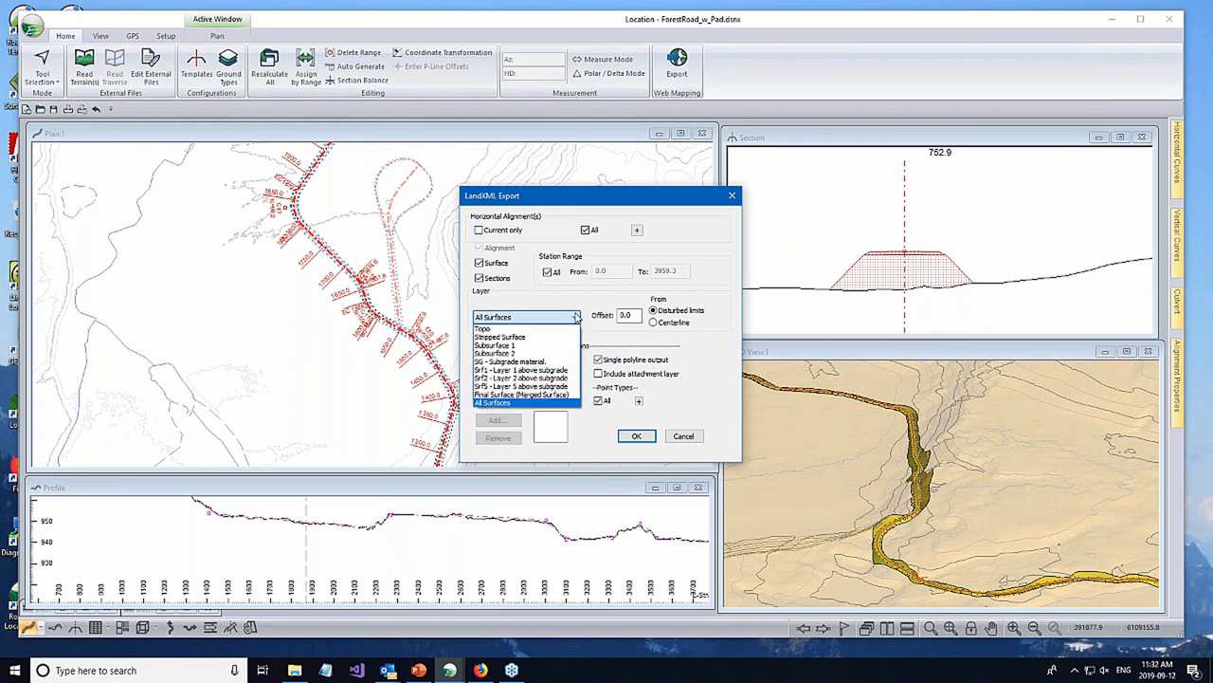
click(510, 403)
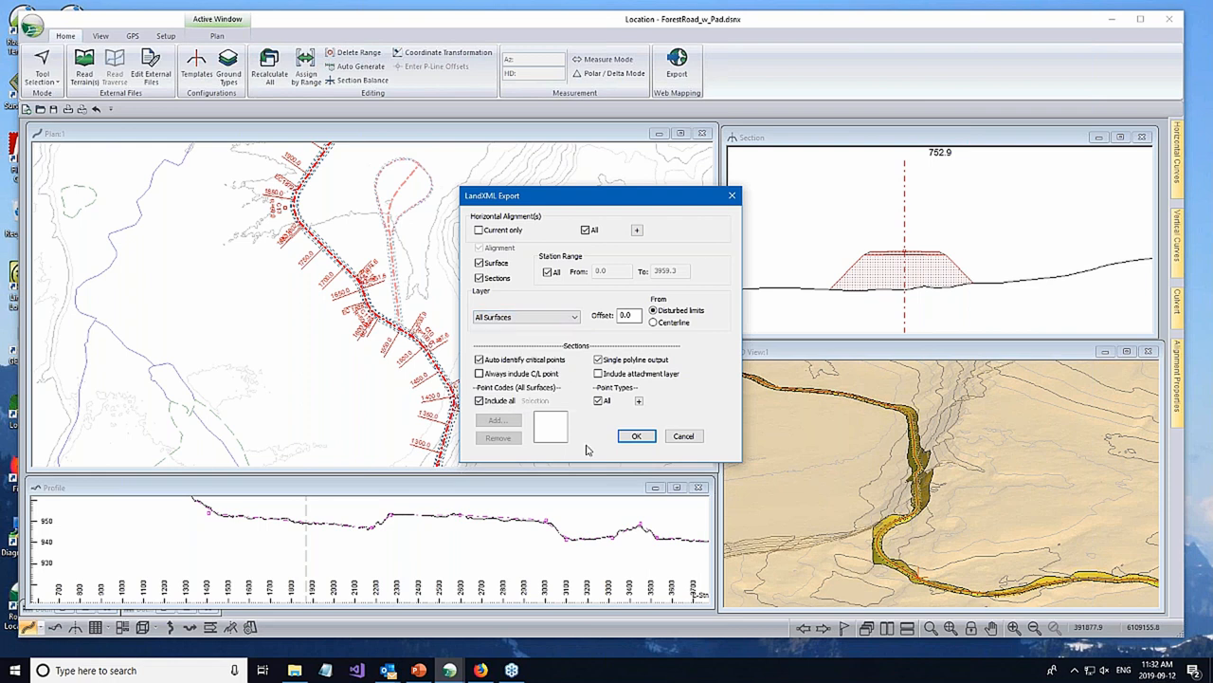
click(640, 439)
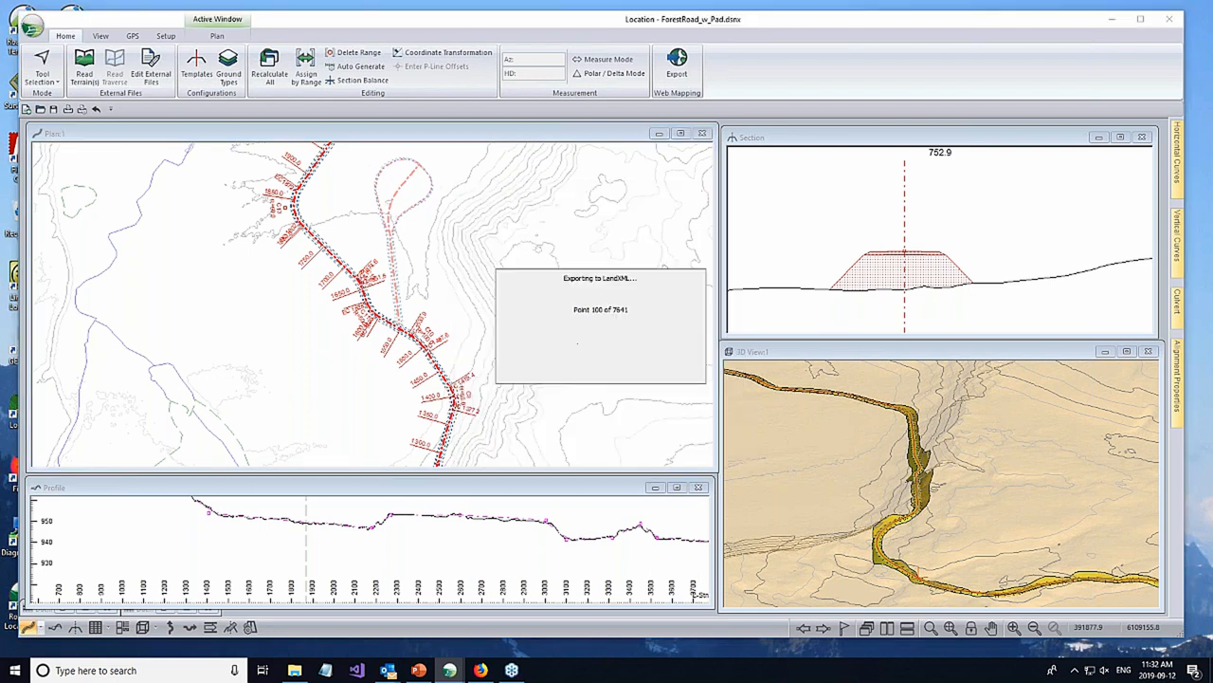
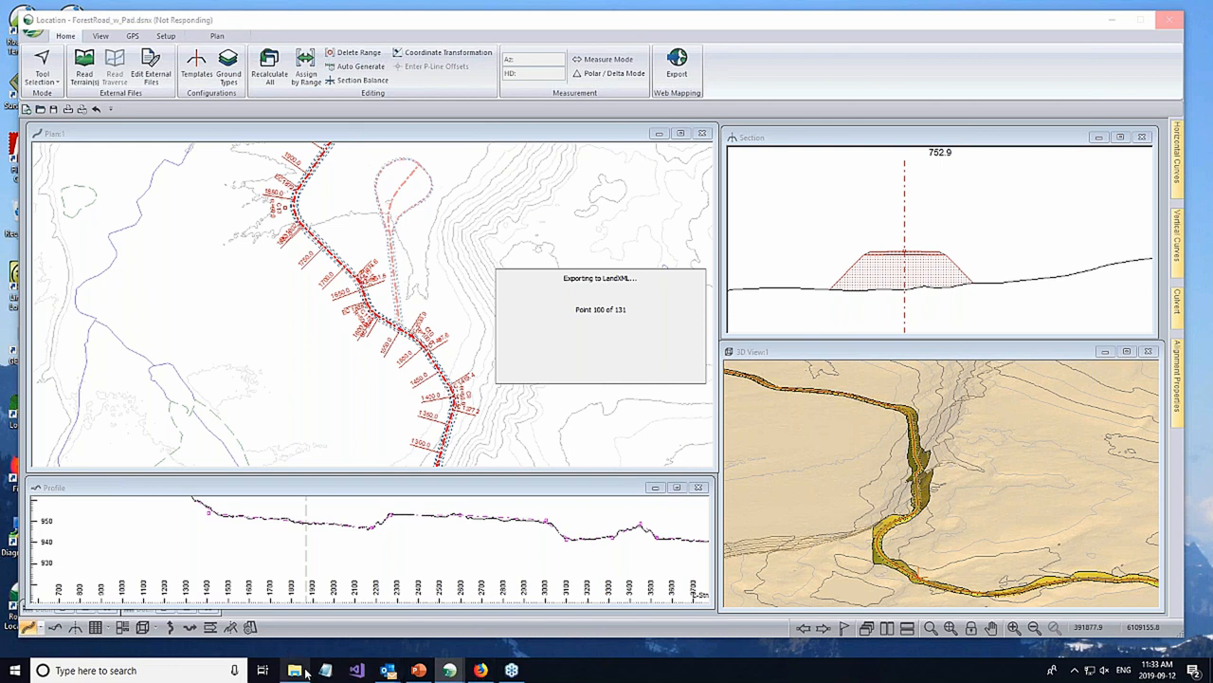
- Open RoadsMap.terx from the ForestRoad folder inside V9_Preview_Sept_12 so that it loads in Terrain
mouse_move(301, 671)
click(292, 583)
click(958, 185)
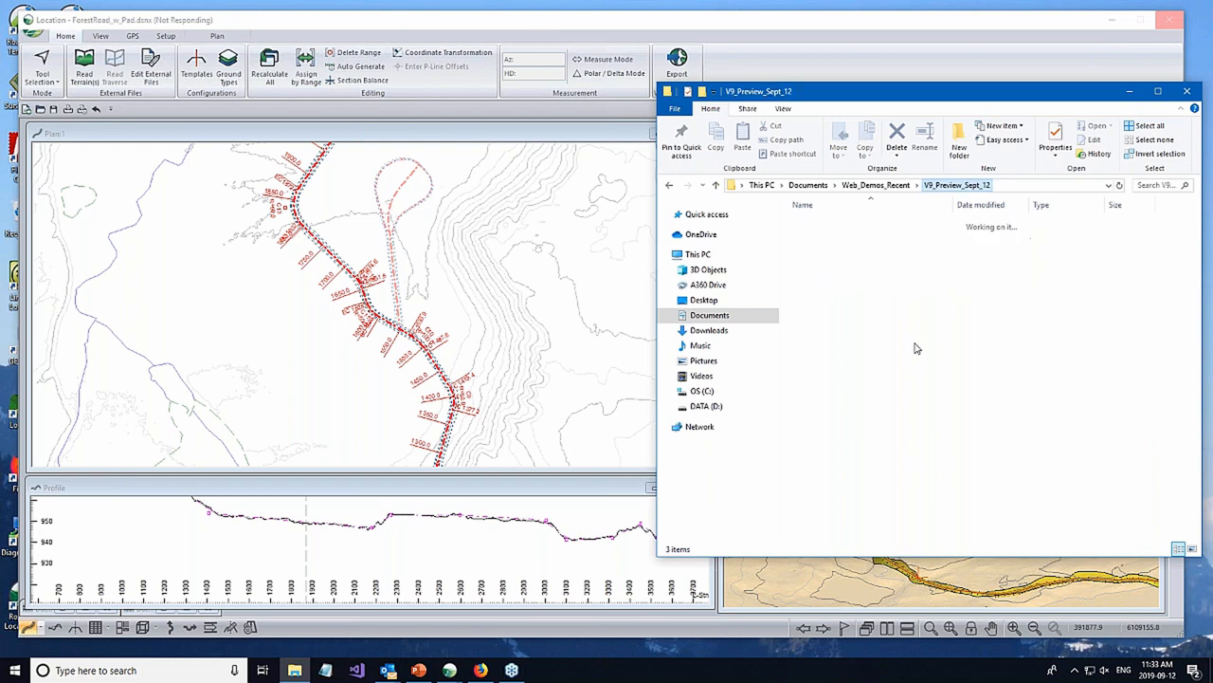
double_click(823, 236)
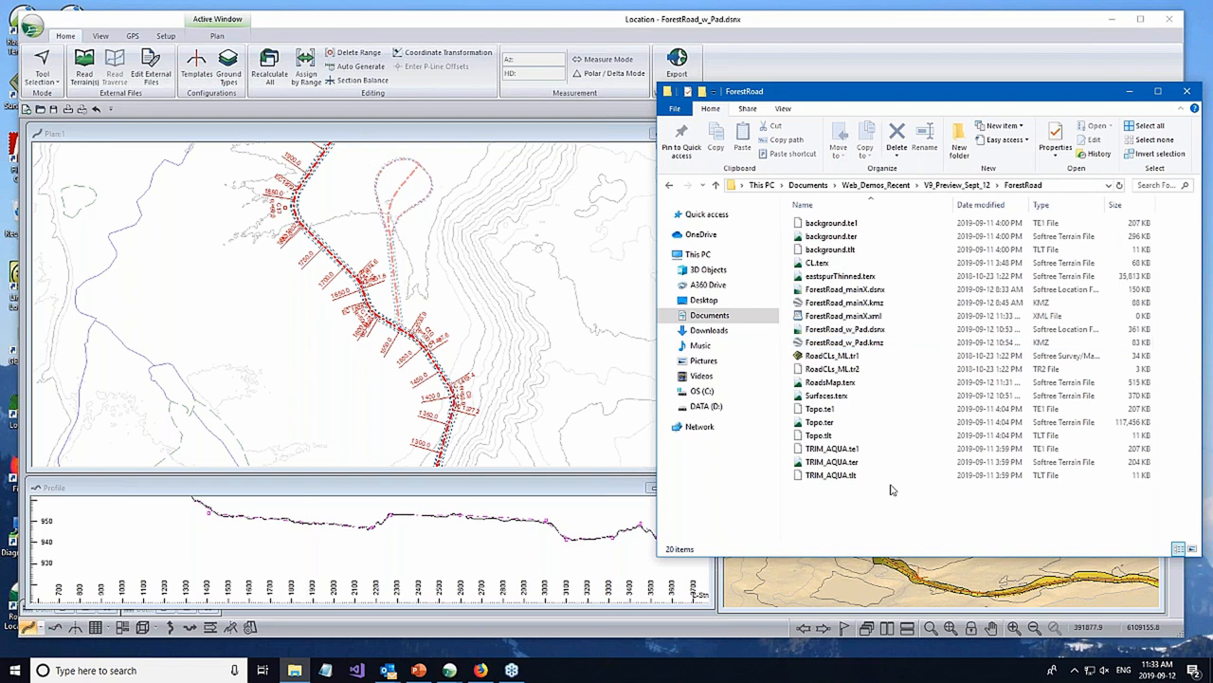
click(821, 383)
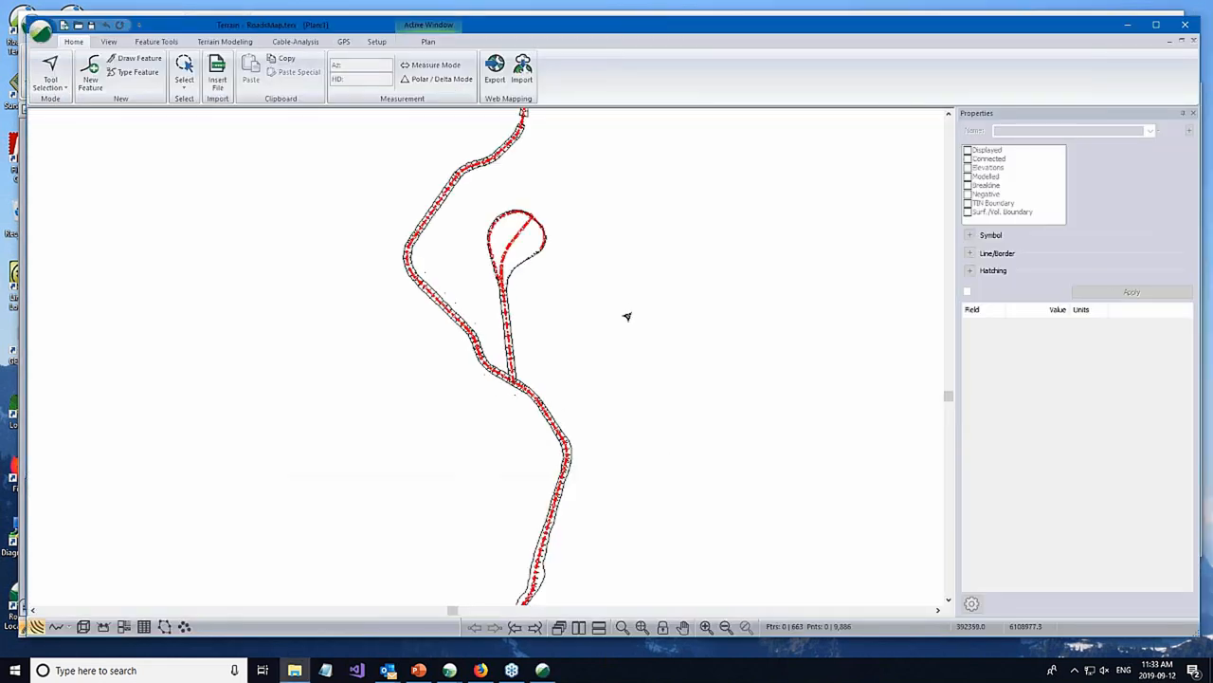
- Examine the RoadsMap road and pad surfaces in 3D, and close the Terrain file
scroll(621, 309, down, 1)
click(84, 627)
scroll(467, 459, up, 5)
drag(496, 409, 580, 313)
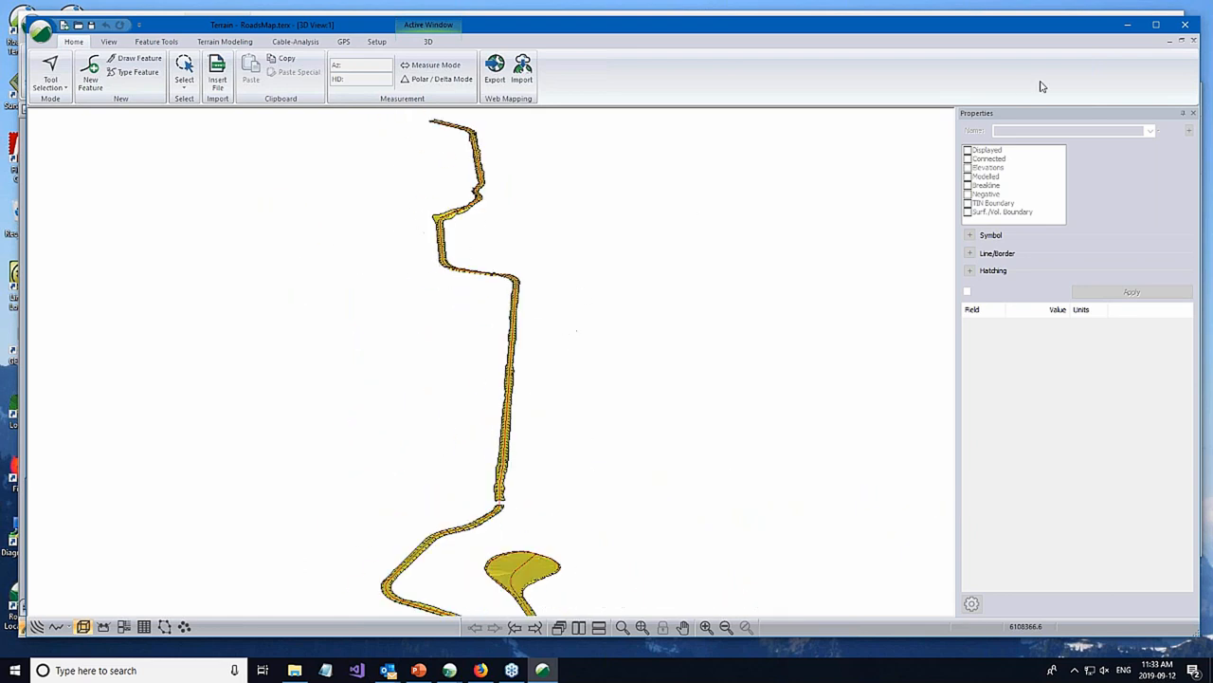
click(1186, 31)
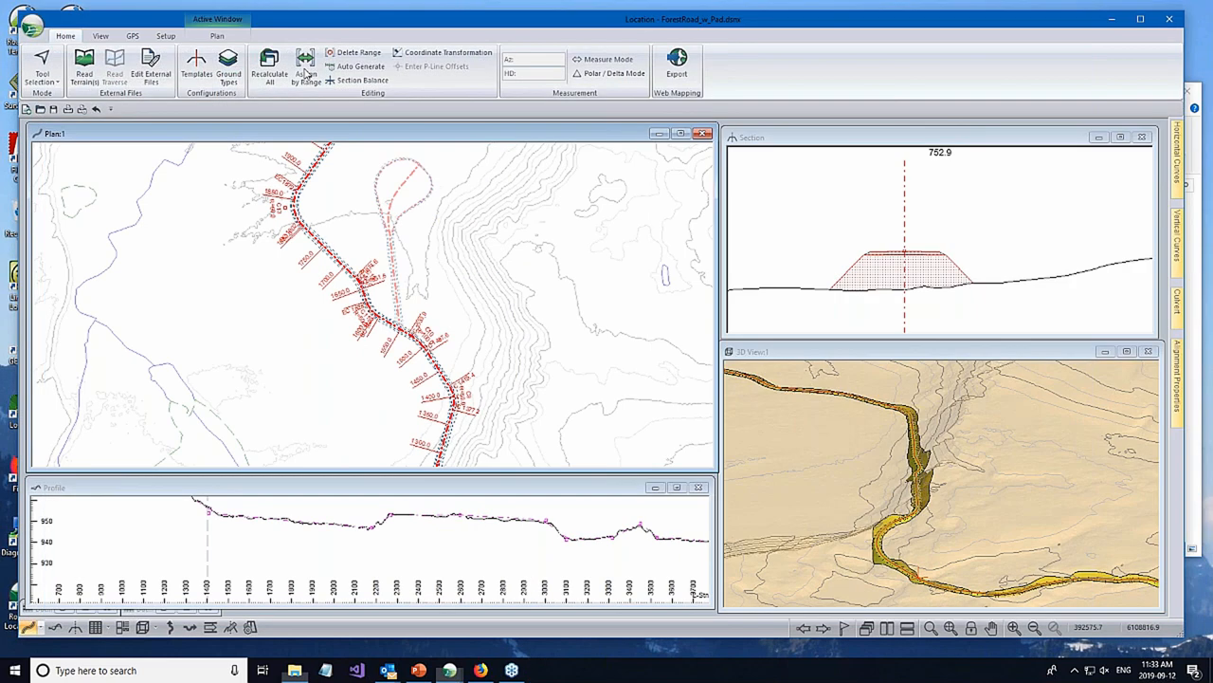
- Export the design in Softree-Terrain format over RoadsMap.terx for all alignments, using the final merged surface with culverts, a TIN model and editing in Terrain
click(31, 26)
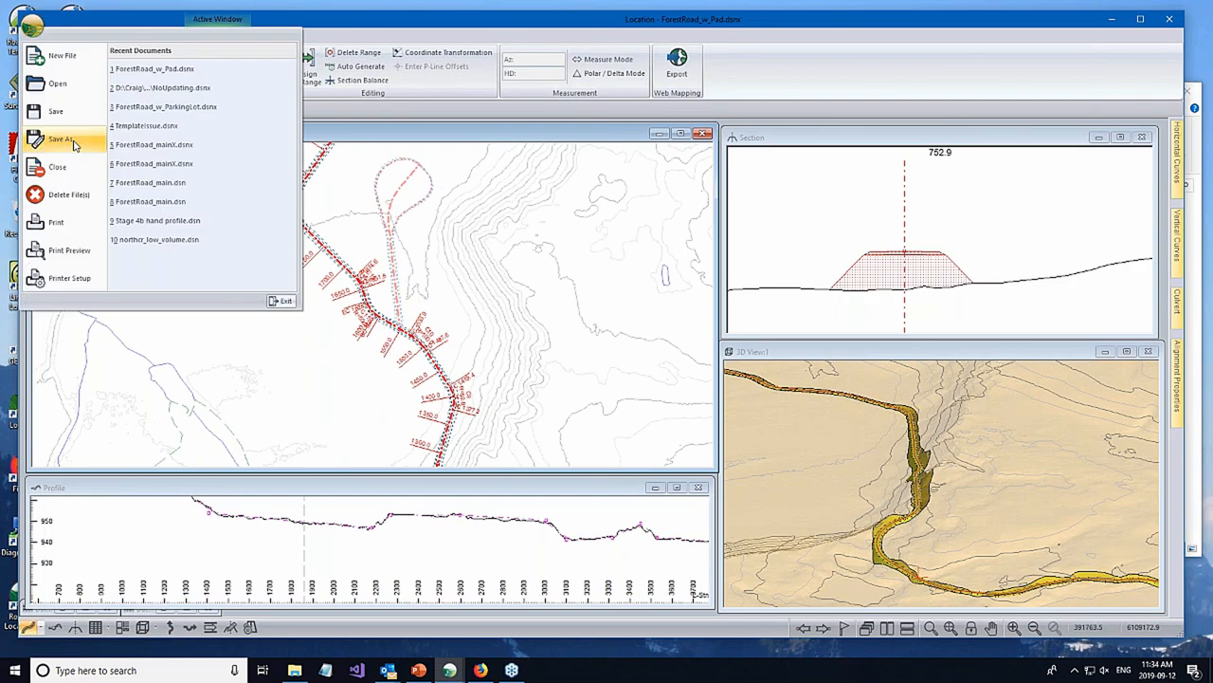
click(74, 142)
click(552, 609)
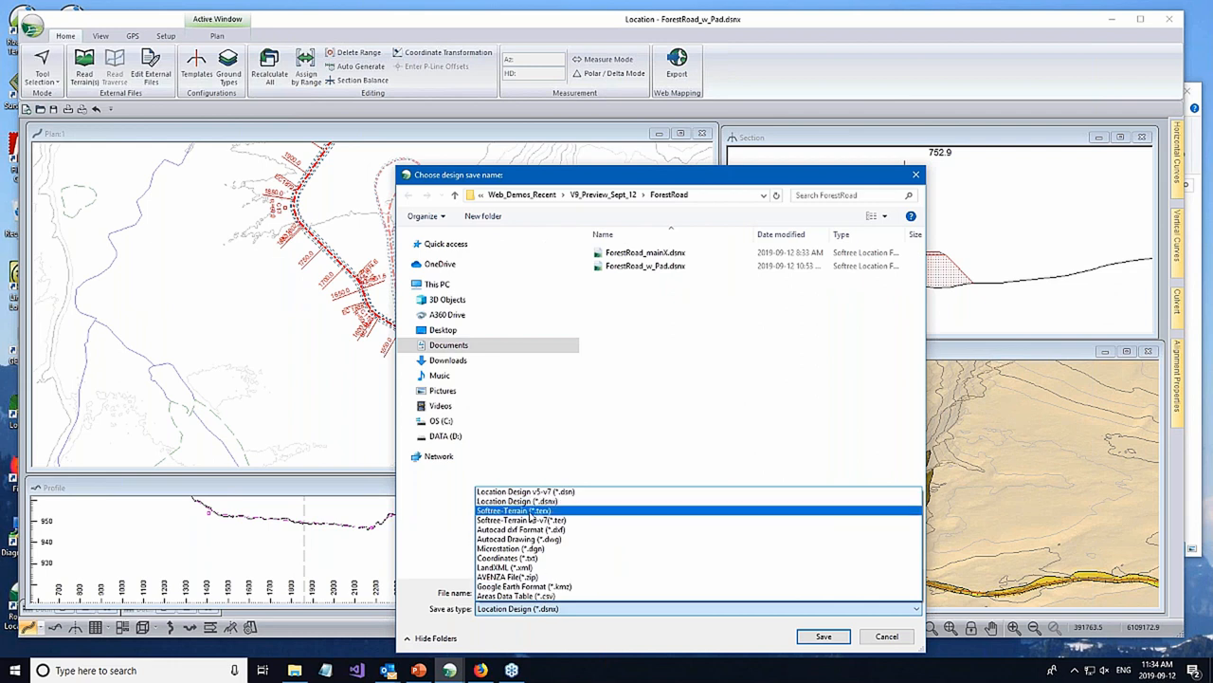
click(519, 511)
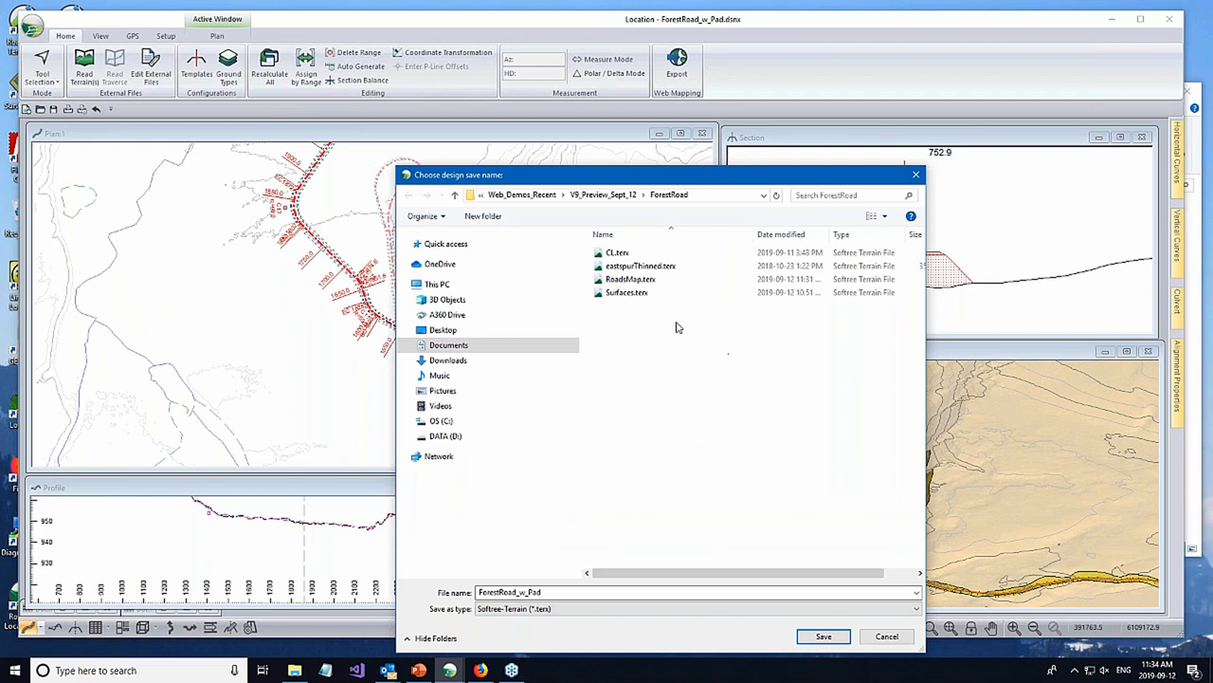
click(641, 281)
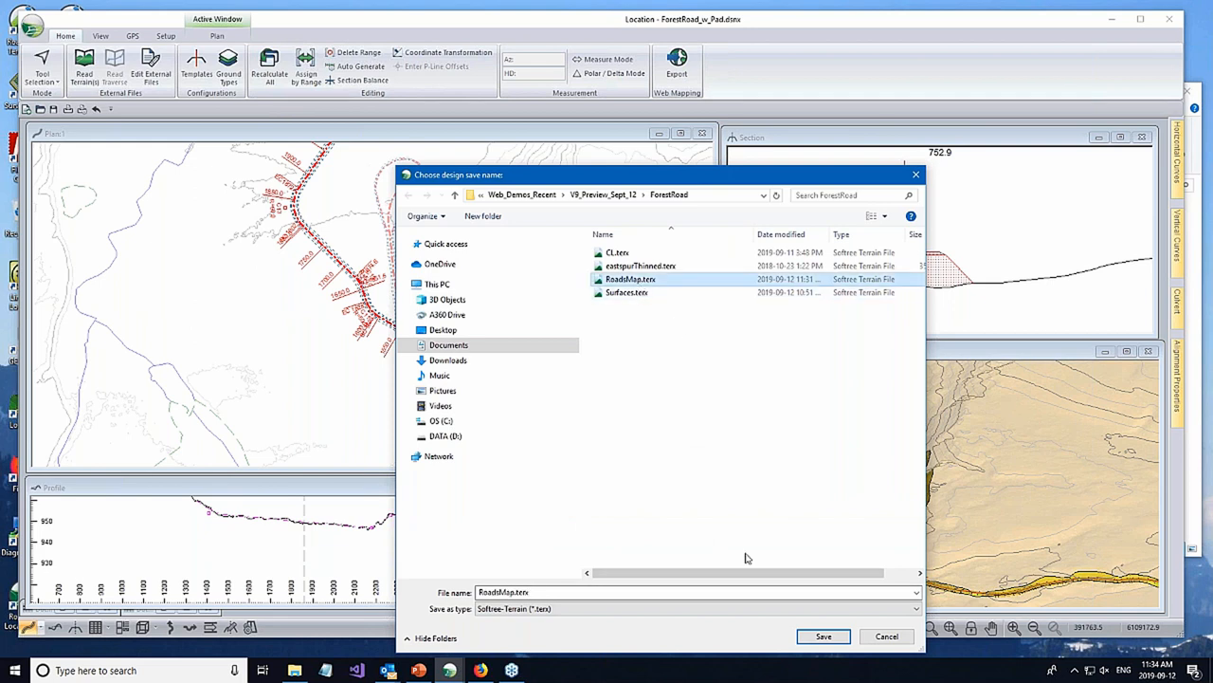
click(824, 636)
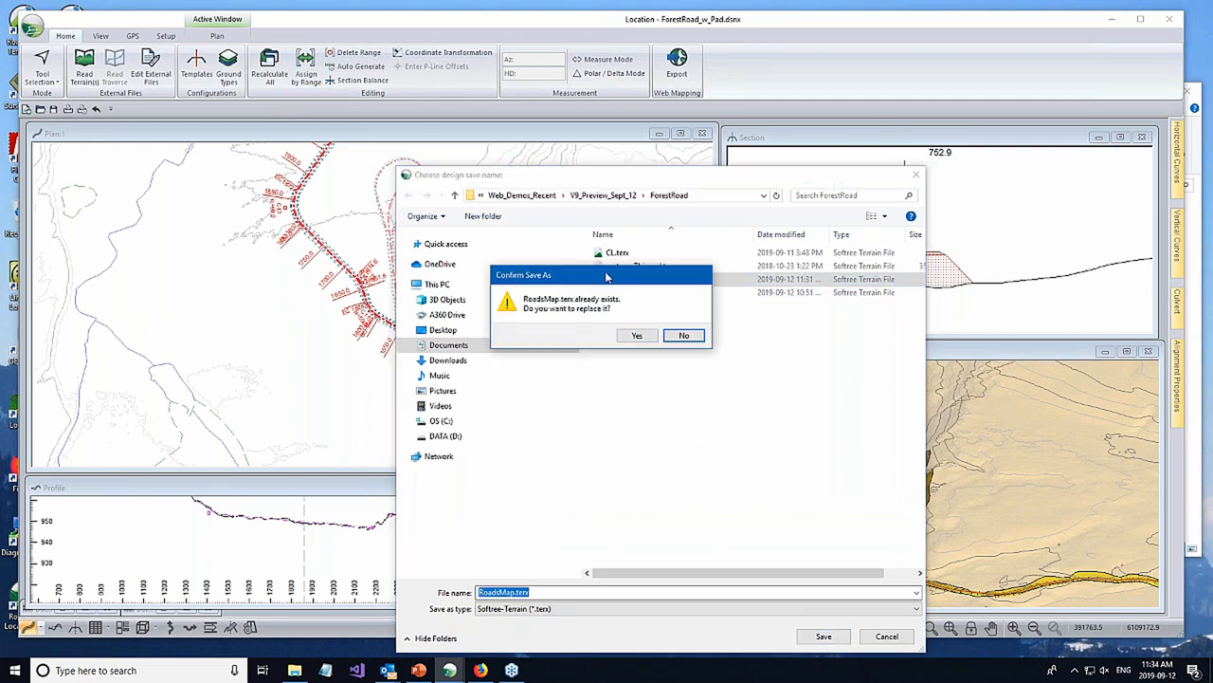
click(633, 338)
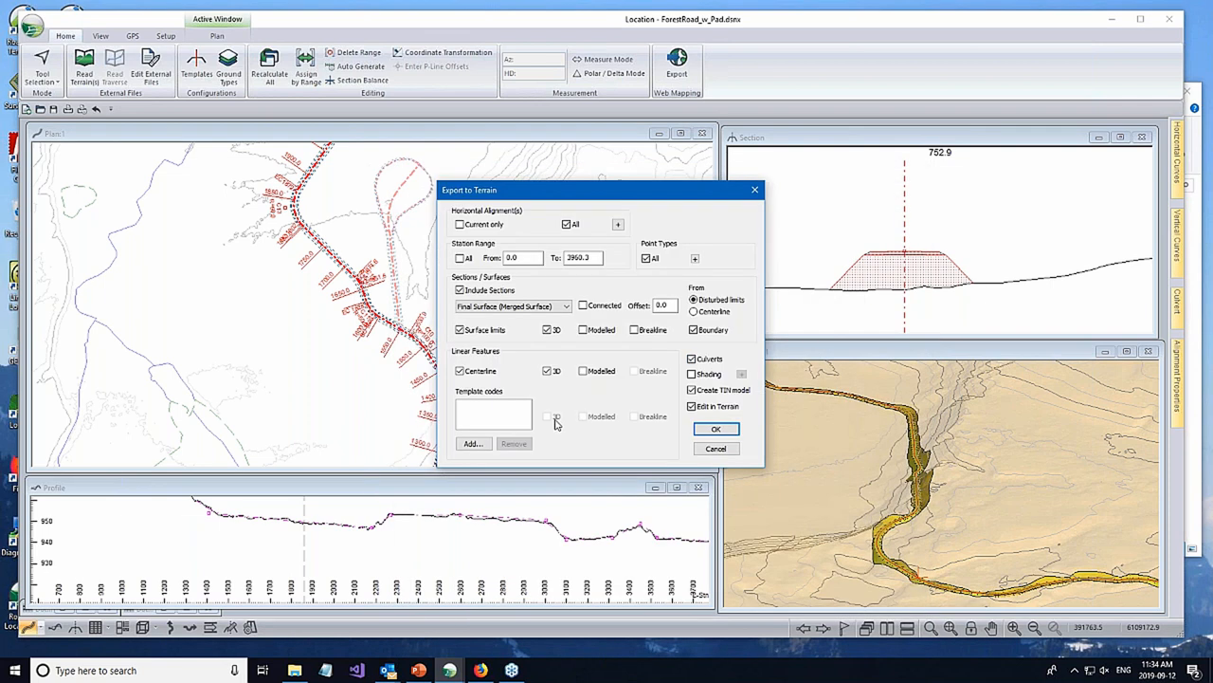
click(718, 430)
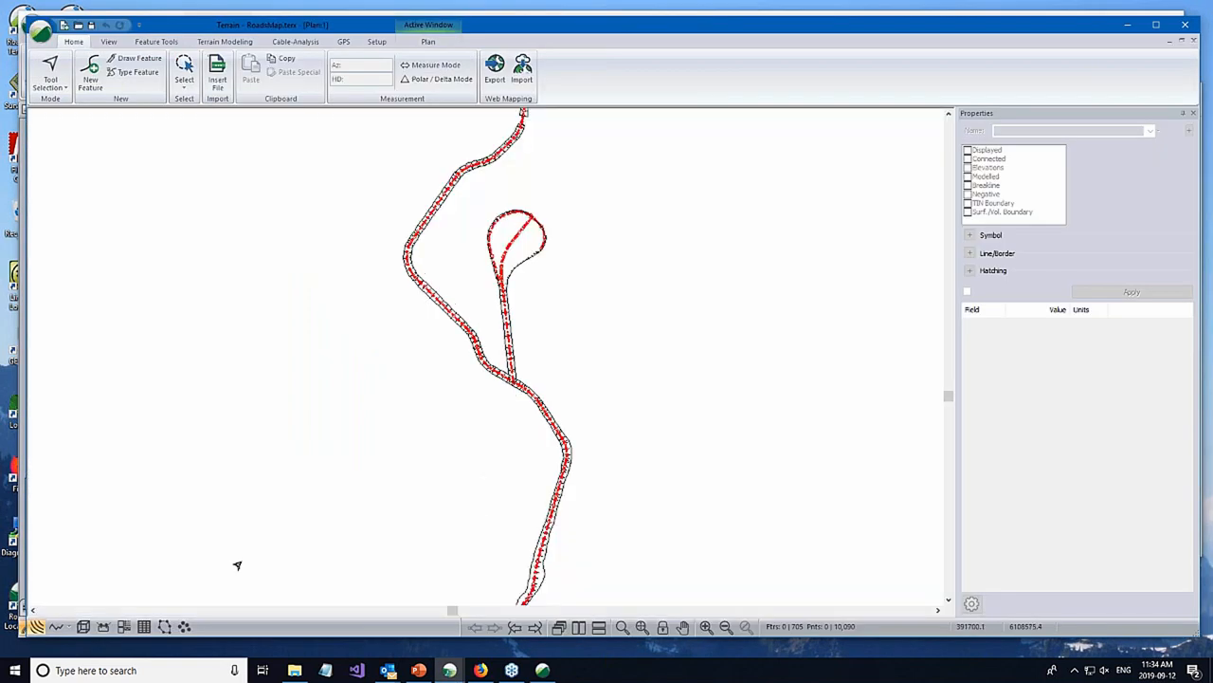
- Examine the exported road alignments in the Terrain plan view, following the main road along its length
scroll(462, 498, down, 2)
scroll(453, 427, down, 1)
middle_drag(452, 512, 443, 391)
scroll(447, 560, up, 2)
middle_drag(449, 573, 446, 490)
scroll(437, 467, up, 1)
- Inspect the exported road surface and its culvert in a 3D view, and close the Terrain file
click(84, 626)
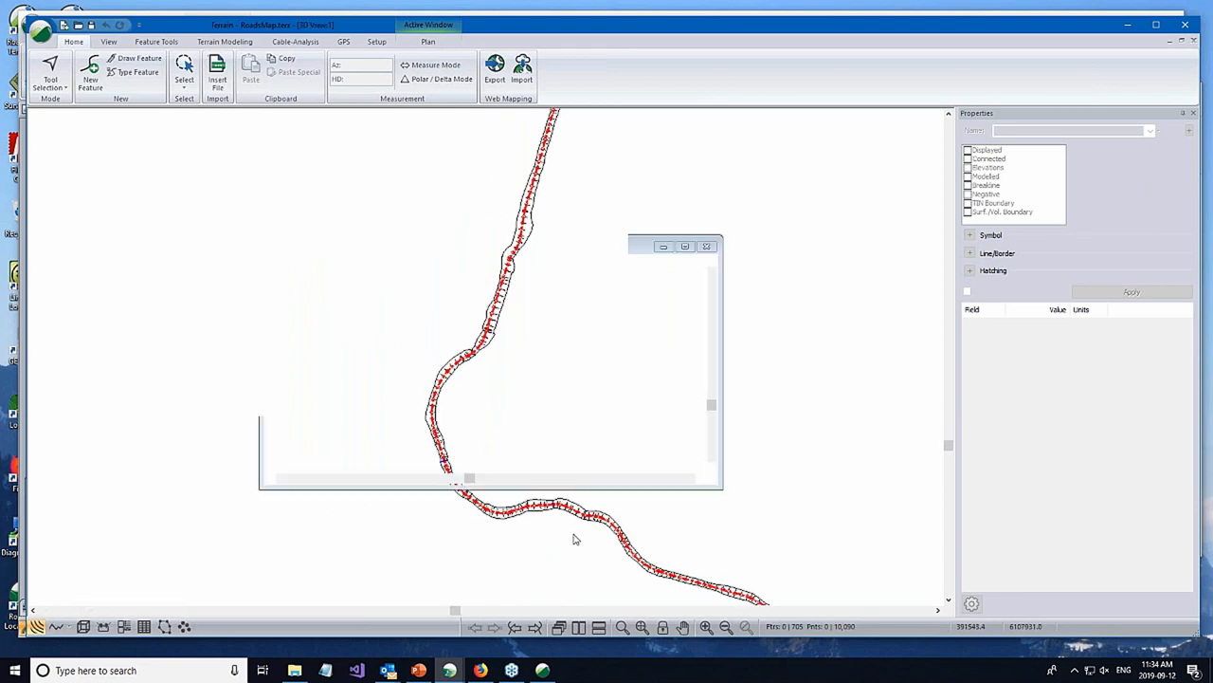
mouse_move(522, 455)
middle_down()
mouse_move(558, 371)
mouse_move(588, 433)
mouse_move(583, 543)
middle_up()
scroll(541, 267, up, 4)
middle_drag(584, 294, 608, 180)
middle_drag(612, 384, 621, 132)
mouse_move(526, 450)
middle_down()
mouse_move(578, 209)
mouse_move(501, 335)
mouse_move(516, 184)
middle_up()
mouse_move(457, 544)
middle_down()
mouse_move(643, 304)
mouse_move(639, 275)
middle_up()
scroll(446, 449, up, 5)
scroll(433, 379, up, 3)
scroll(444, 347, up, 3)
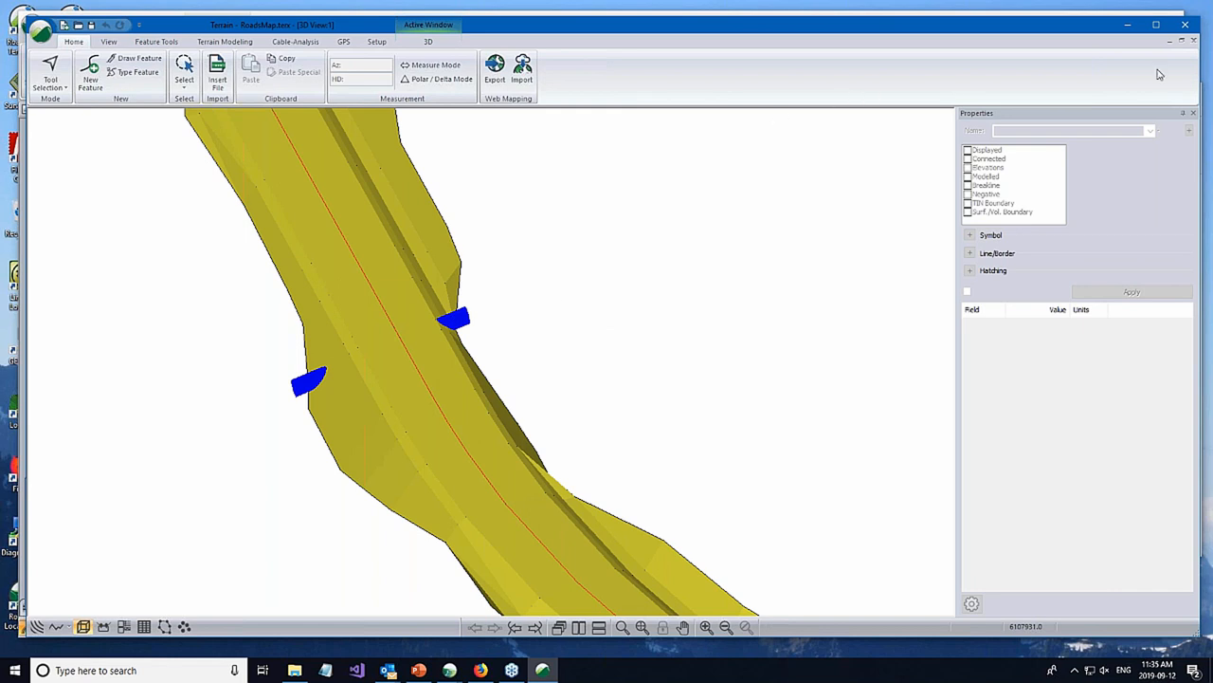
click(1183, 25)
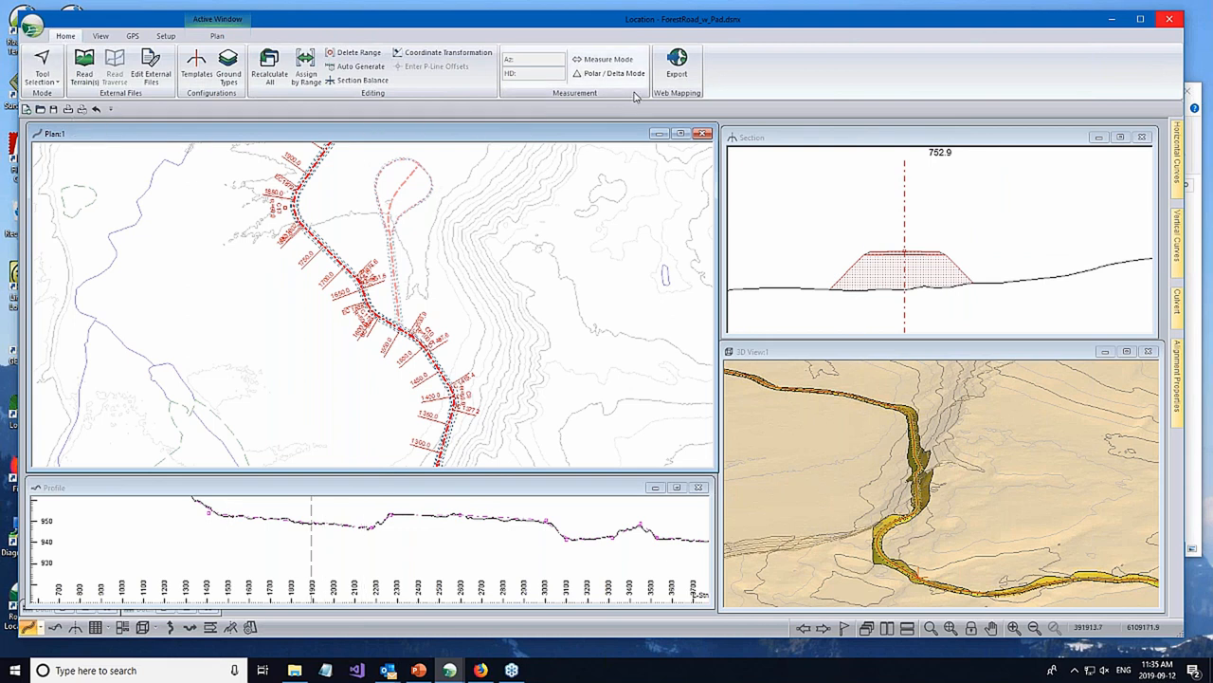
- Start a Google Earth export with shading enabled by surfaces, and add SG - Subgrade material to the shaded surfaces
click(679, 60)
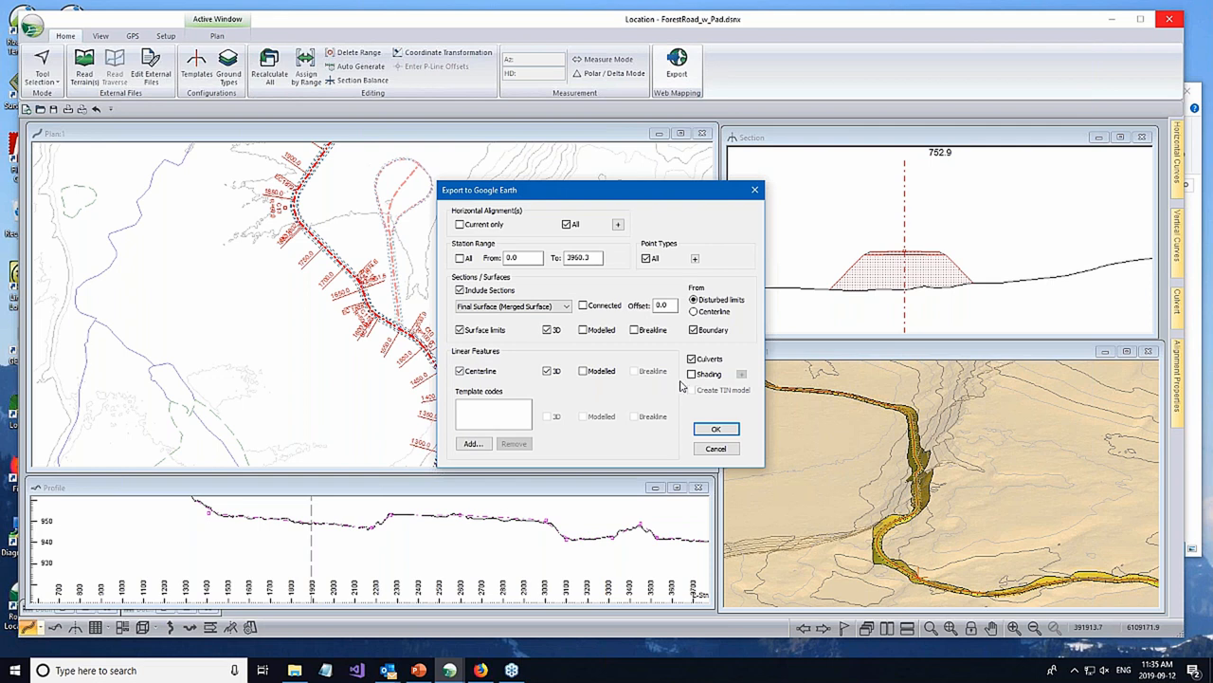
click(692, 375)
click(741, 375)
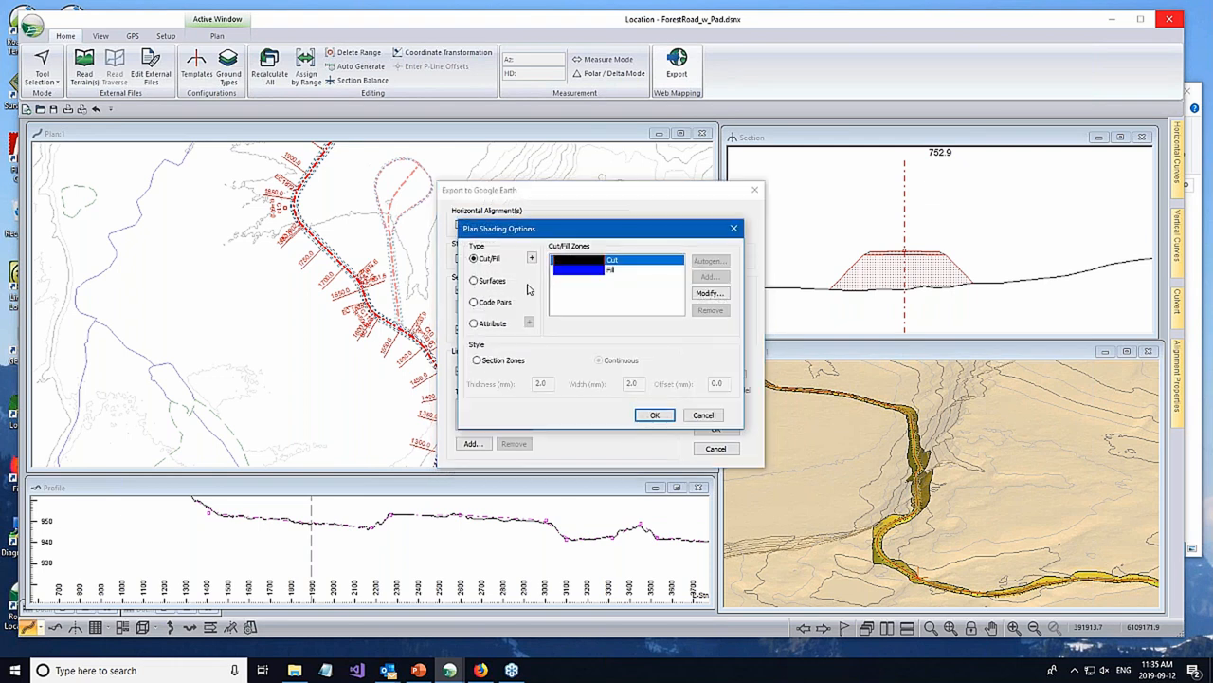
click(475, 281)
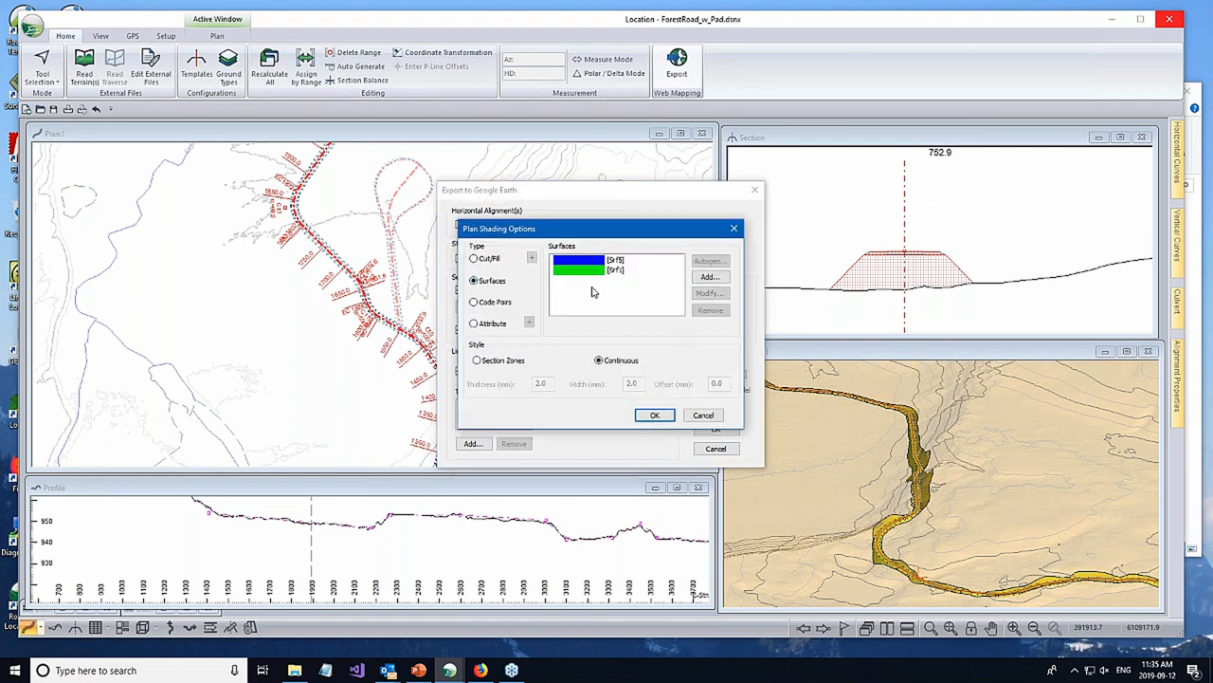
click(710, 276)
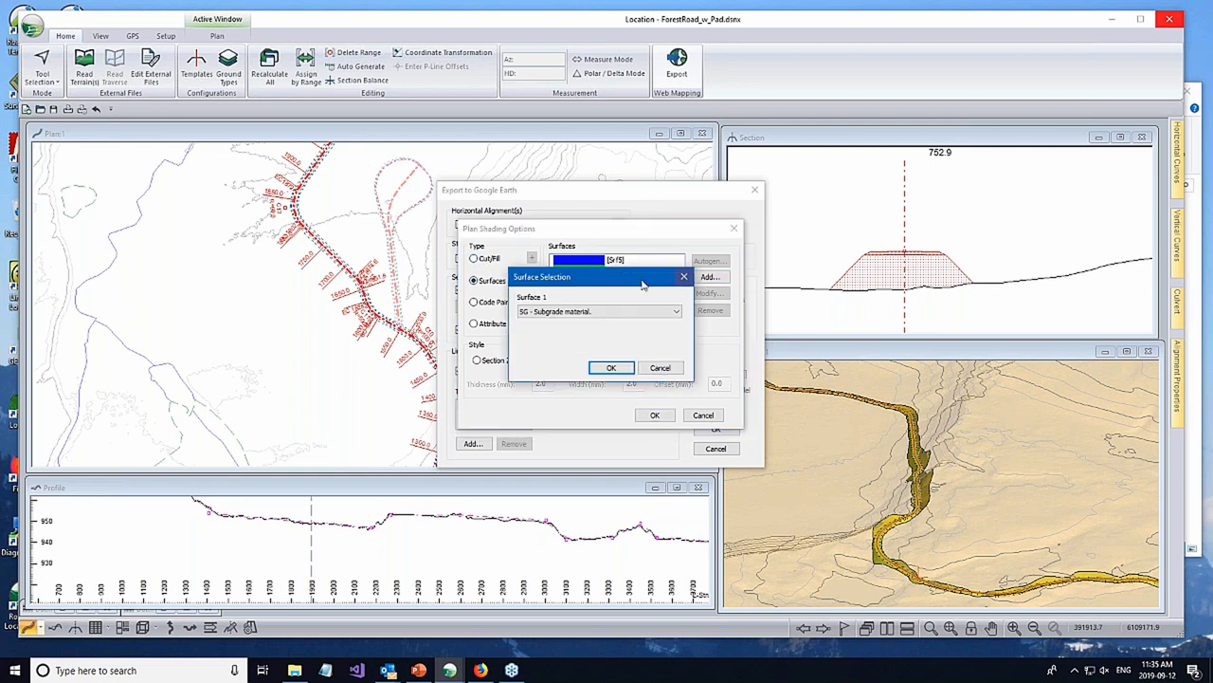
click(612, 367)
- Remove the Srf1 and Srf5 surfaces from the plan shading and run the Google Earth export
click(612, 270)
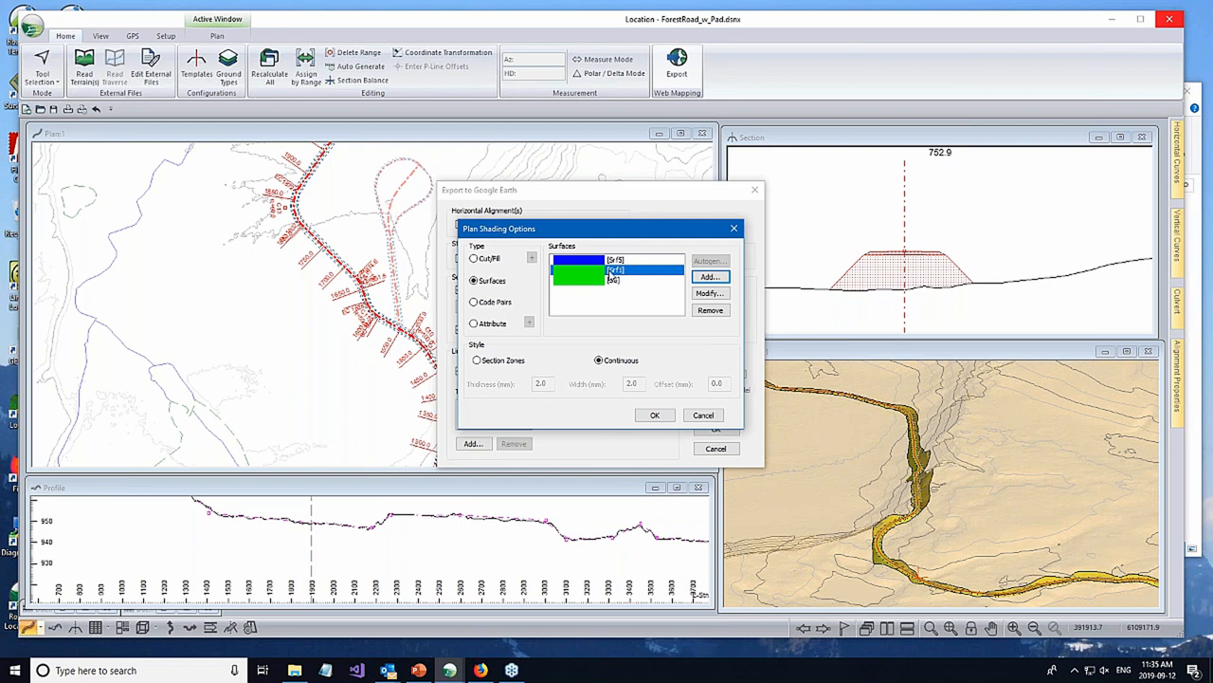
click(710, 310)
click(612, 259)
click(710, 310)
click(653, 415)
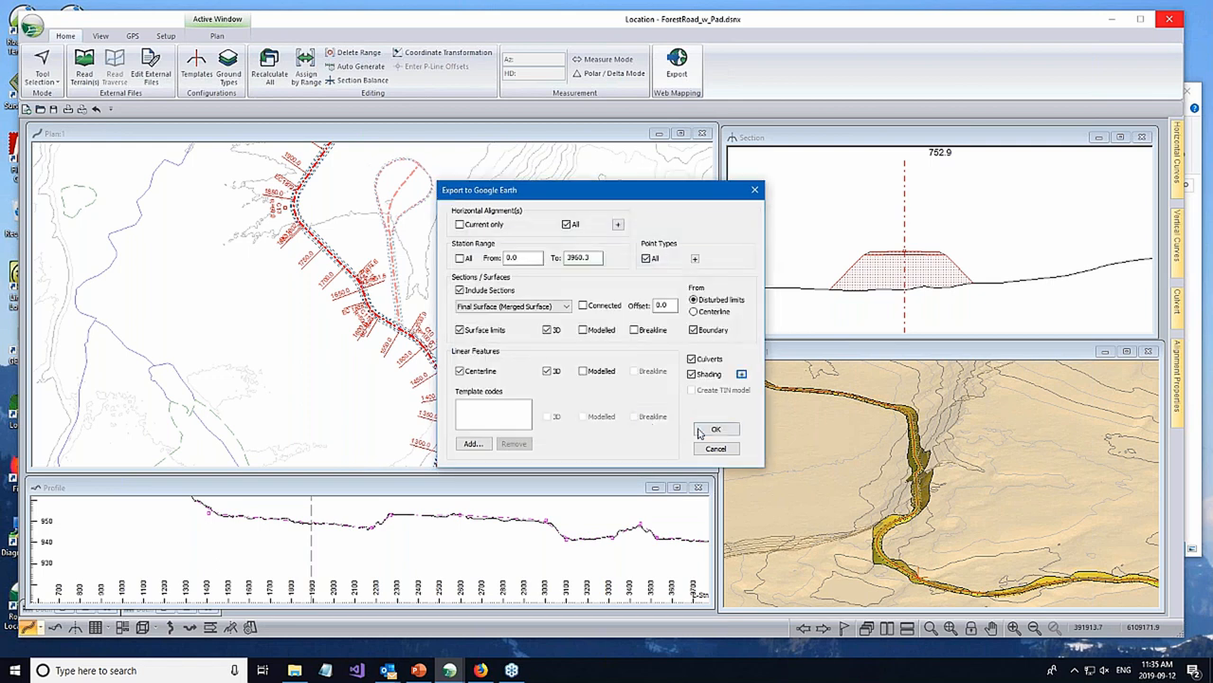
click(699, 432)
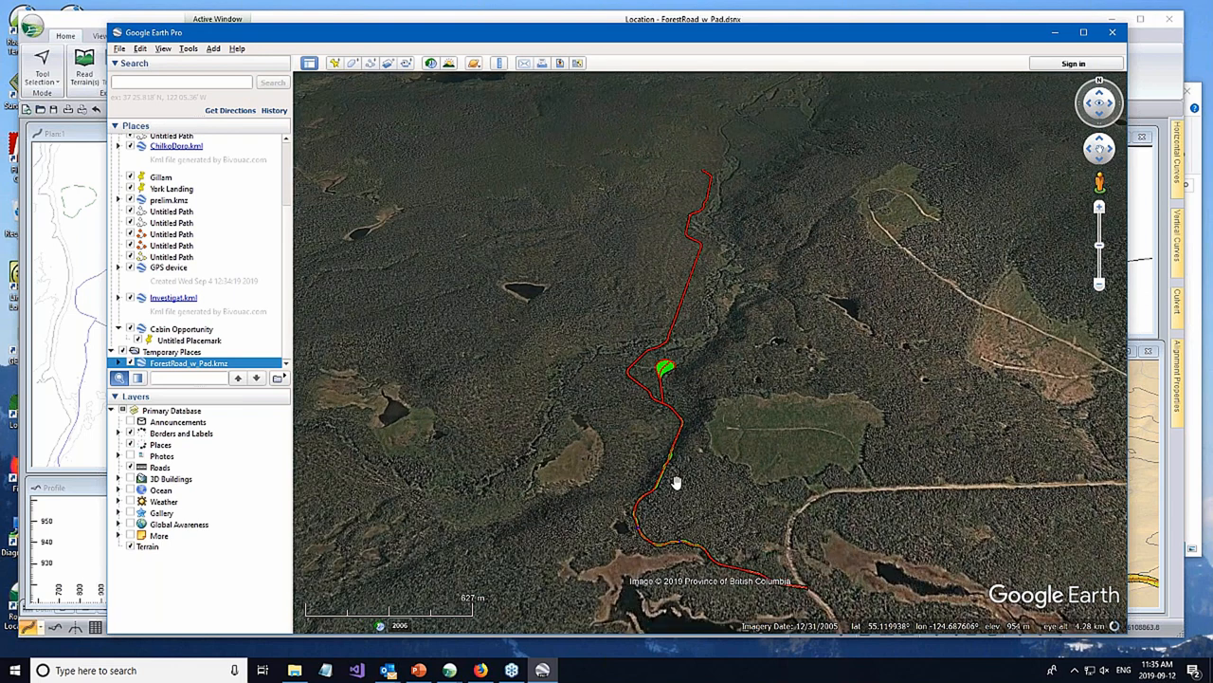
- Examine the shaded road, pad and culverts over the terrain in Google Earth, and close it
scroll(677, 482, up, 4)
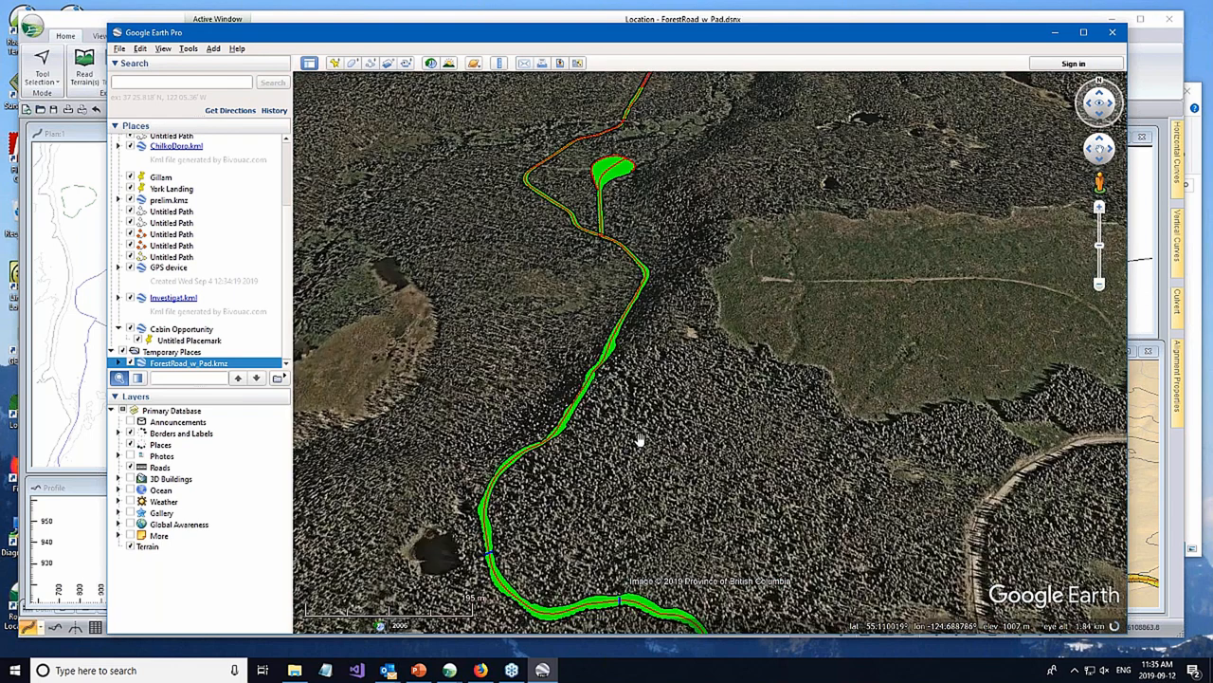
middle_drag(641, 439, 722, 495)
middle_drag(657, 403, 642, 519)
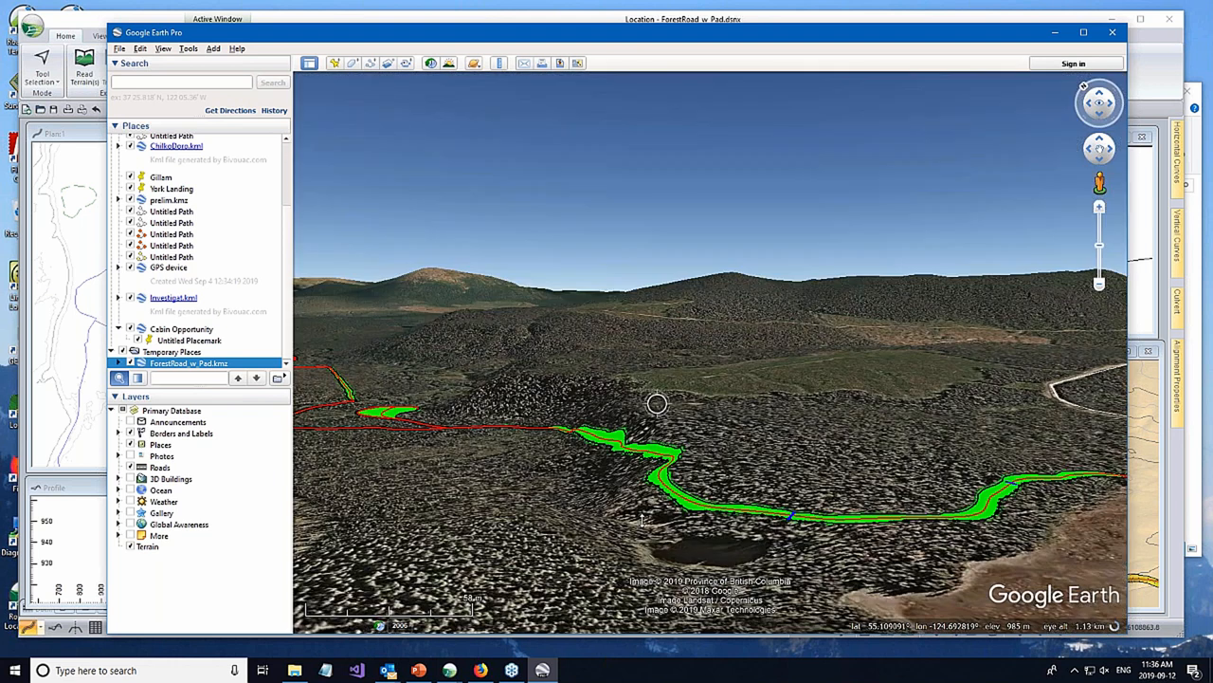
drag(621, 462, 804, 530)
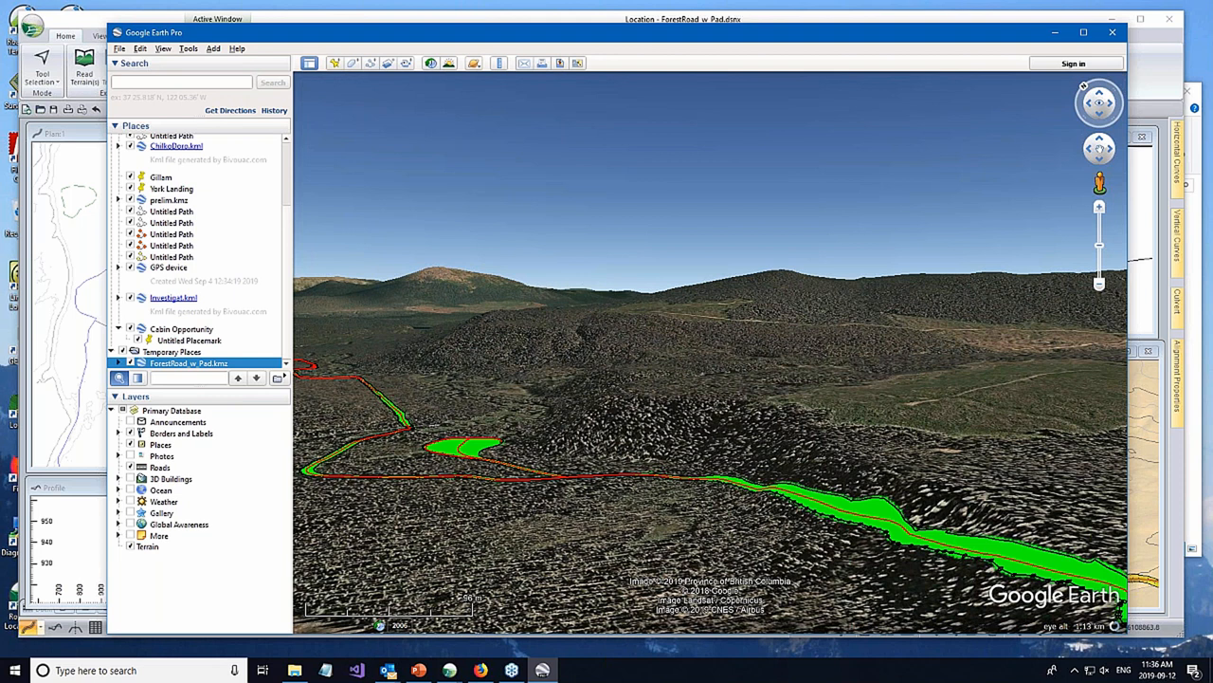
click(1112, 34)
click(689, 350)
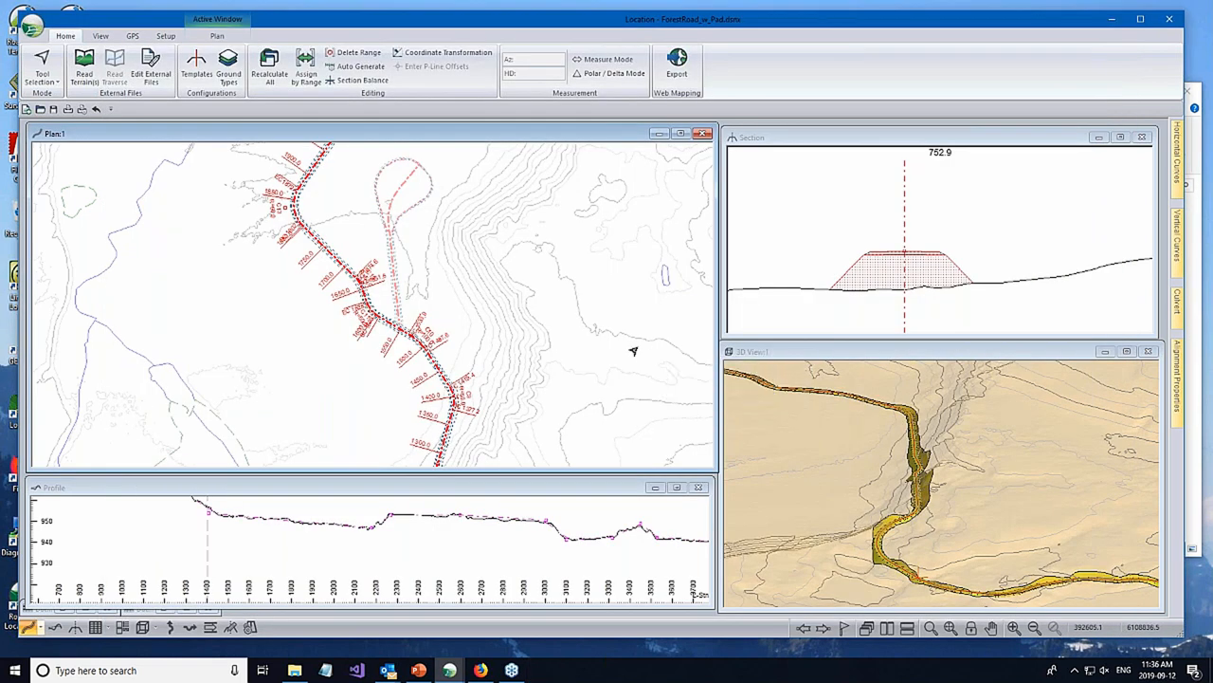
- Switch the active horizontal alignment from the main road to the one along the pad's edge
scroll(446, 300, down, 2)
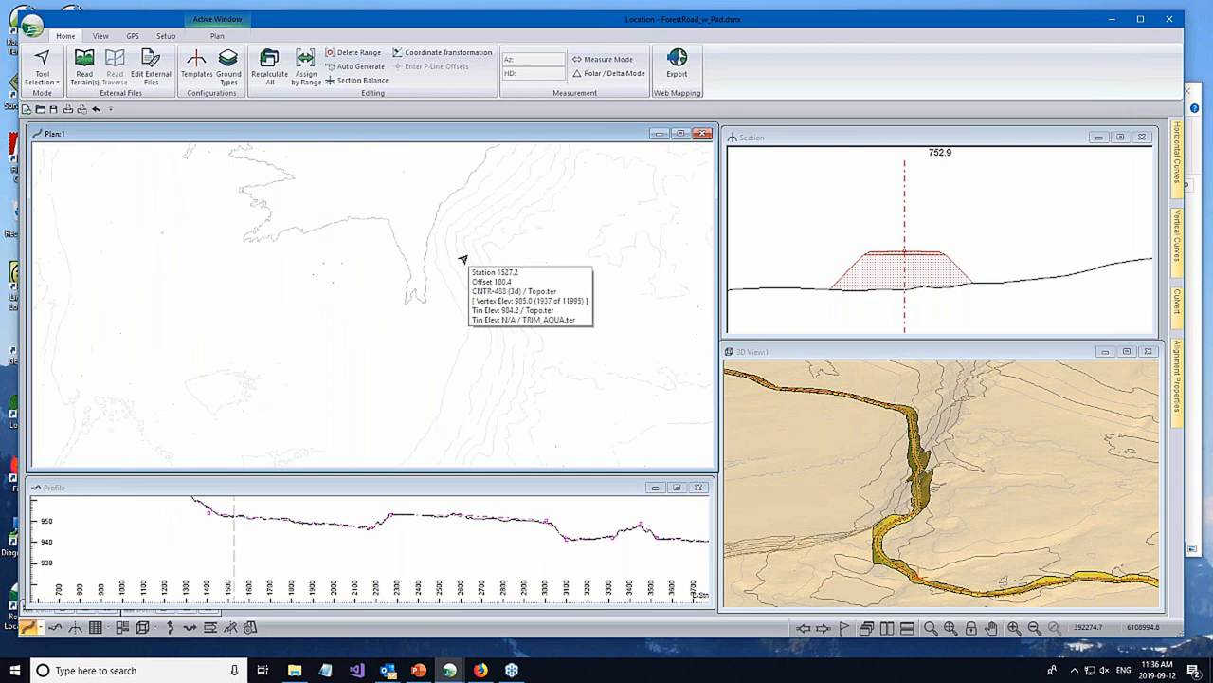
scroll(402, 248, up, 2)
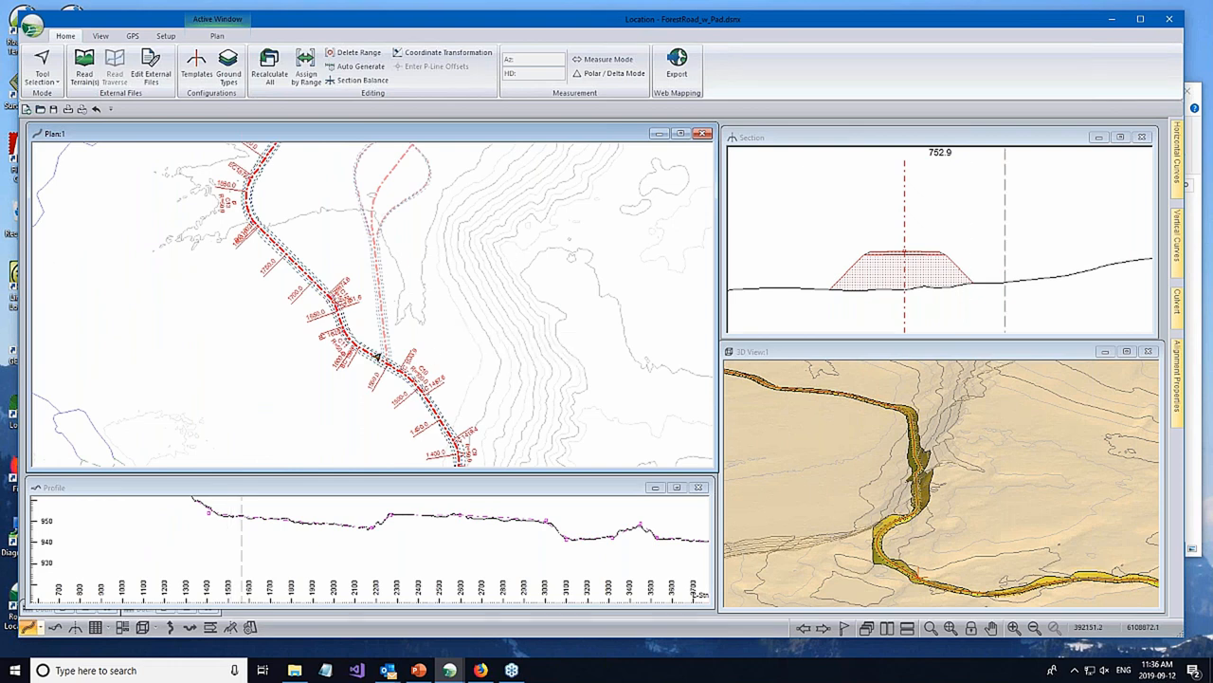
drag(292, 282, 212, 364)
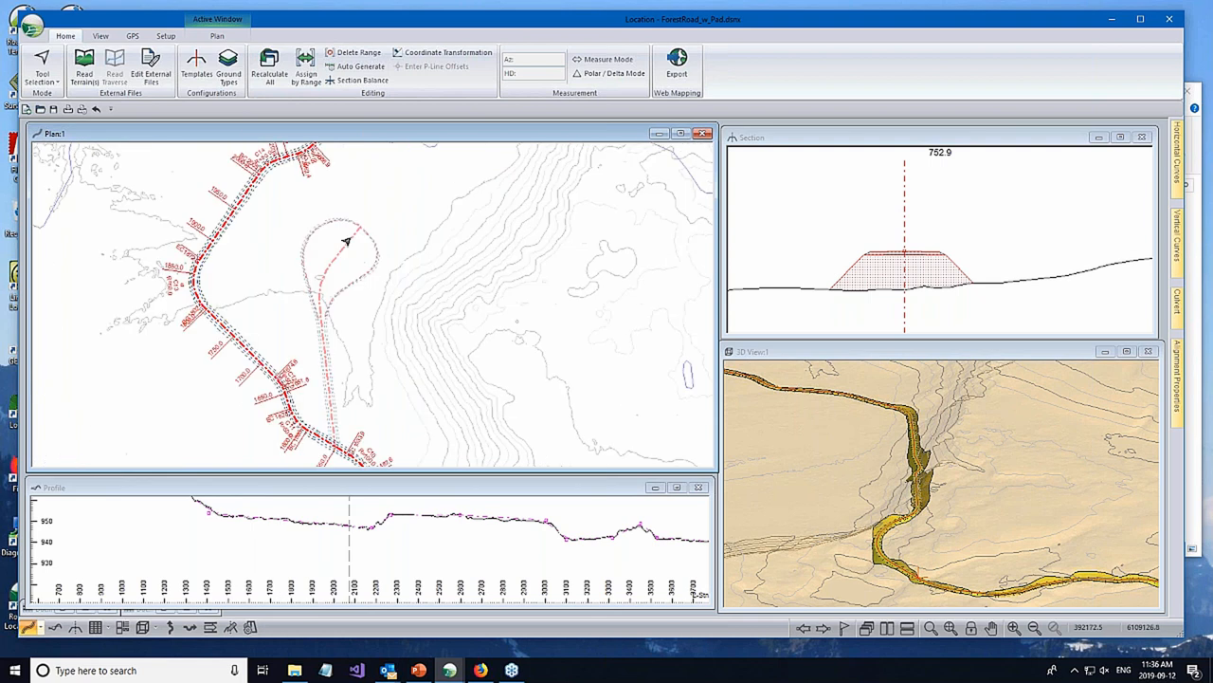
right_click(384, 181)
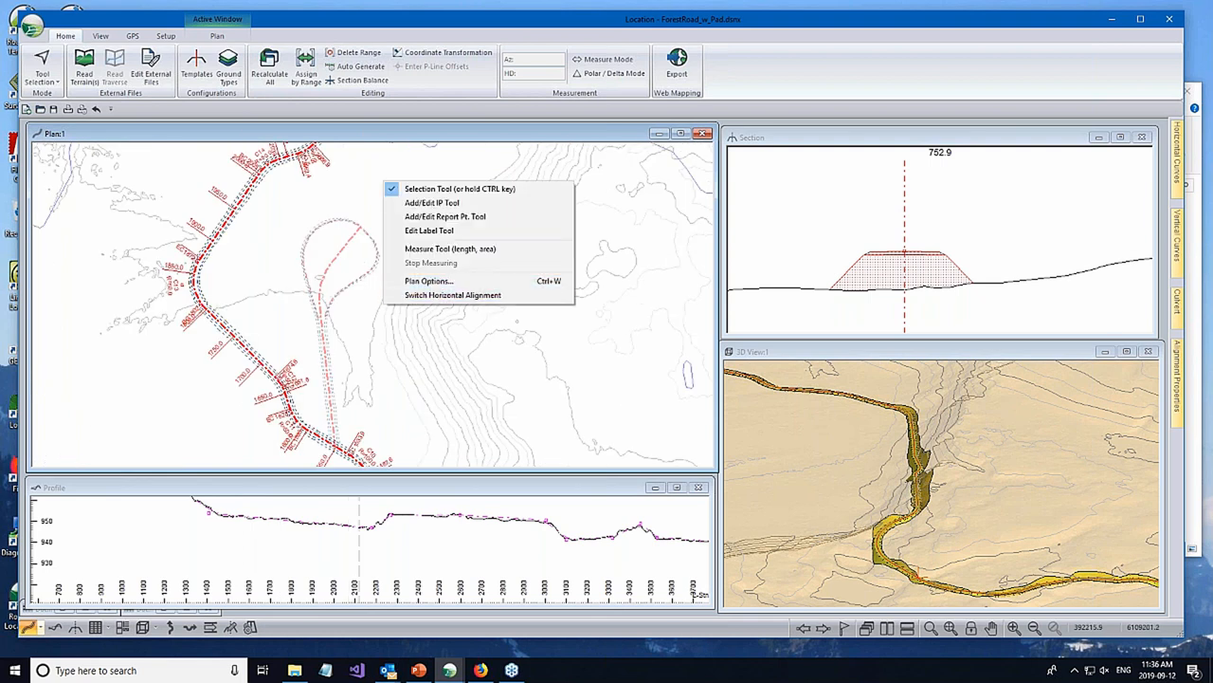
click(452, 295)
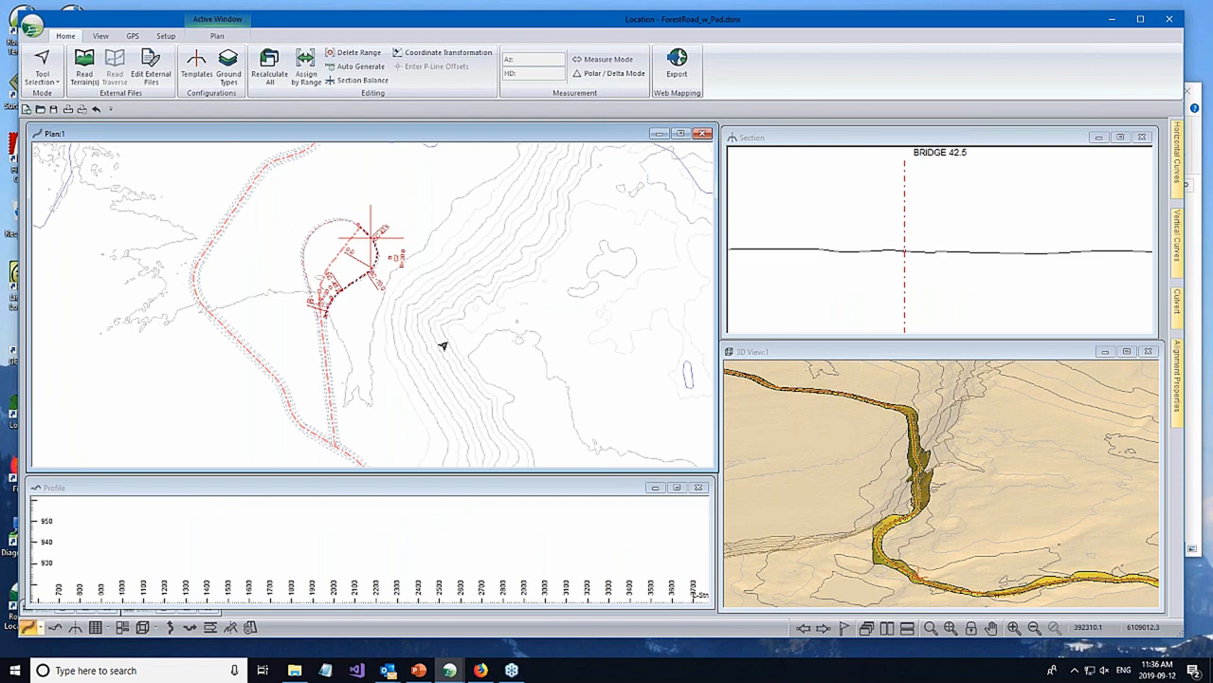
- Cycle the active horizontal alignment to the spur centreline that runs from the main road junction into the pad
right_click(401, 185)
click(430, 131)
right_click(380, 182)
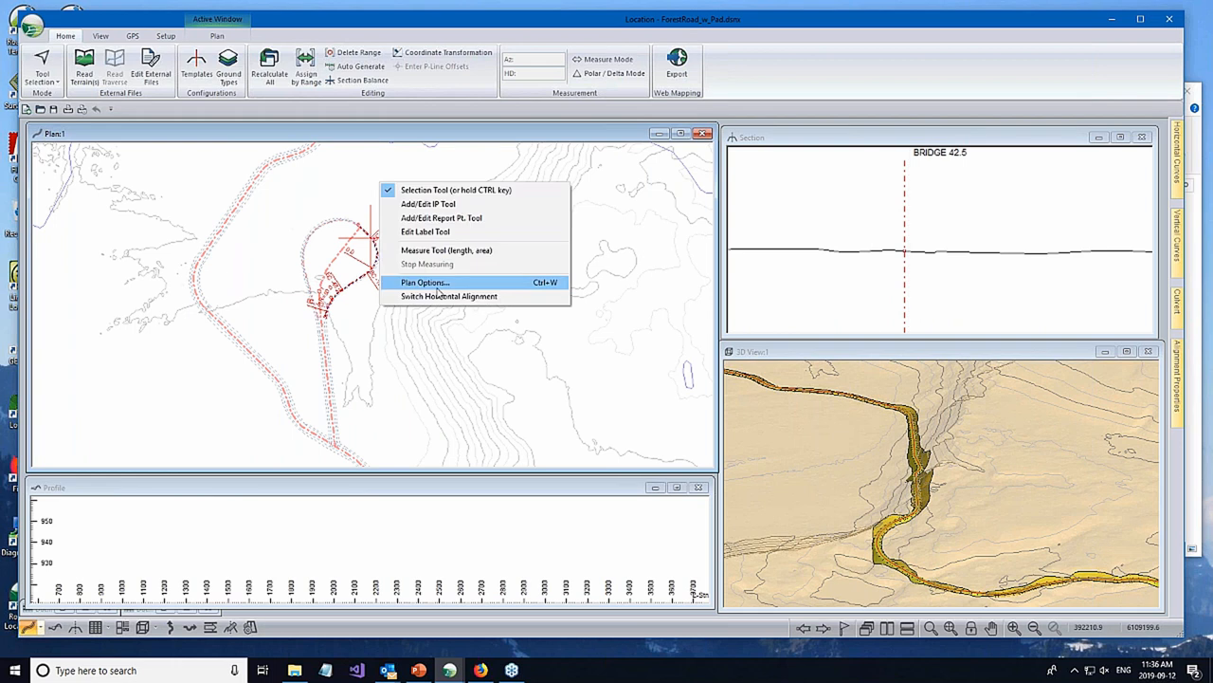
click(439, 296)
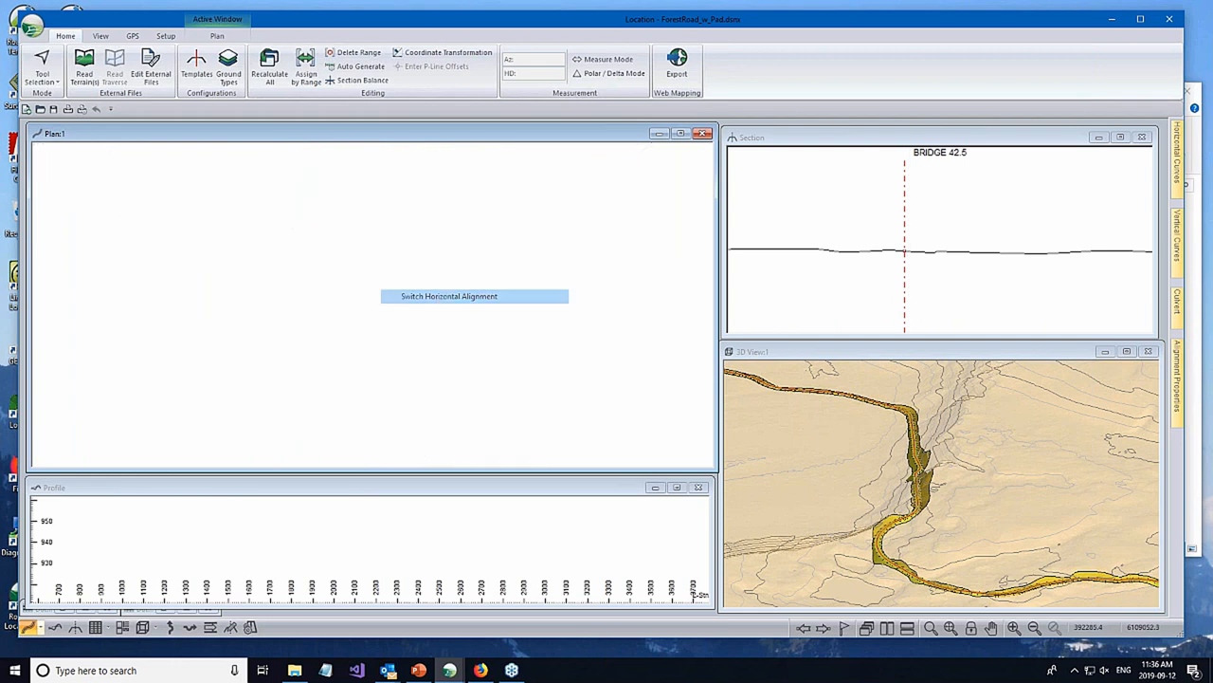
right_click(385, 191)
click(442, 303)
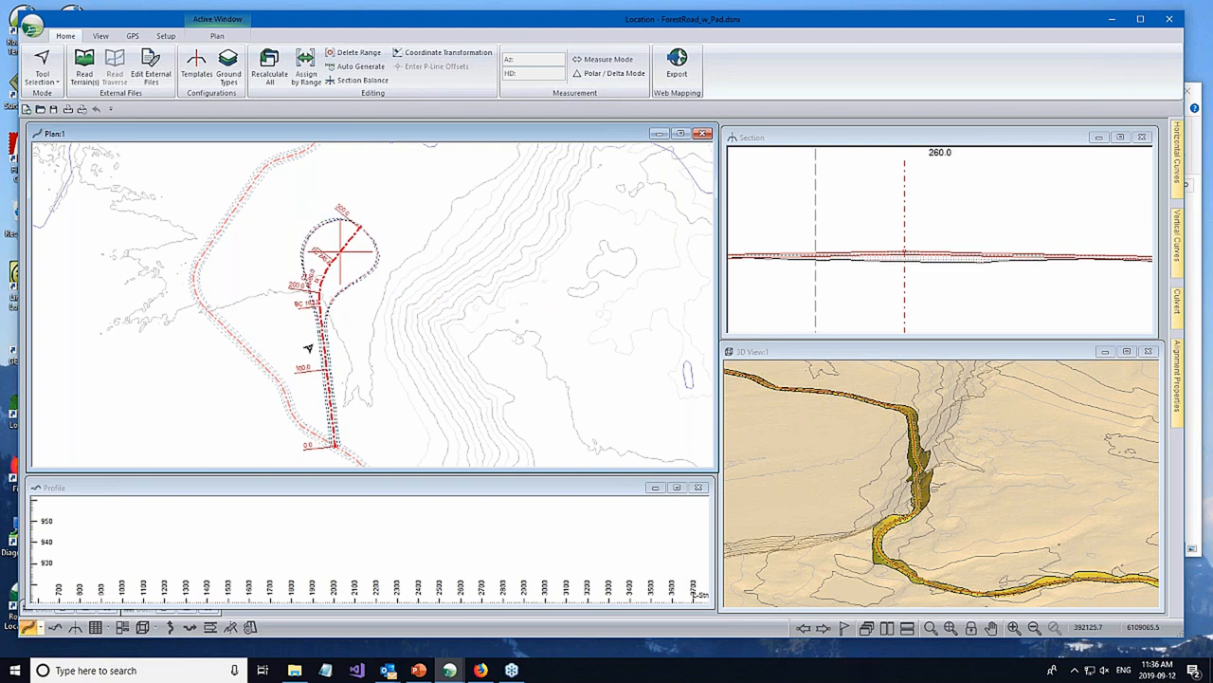
middle_drag(393, 225, 405, 213)
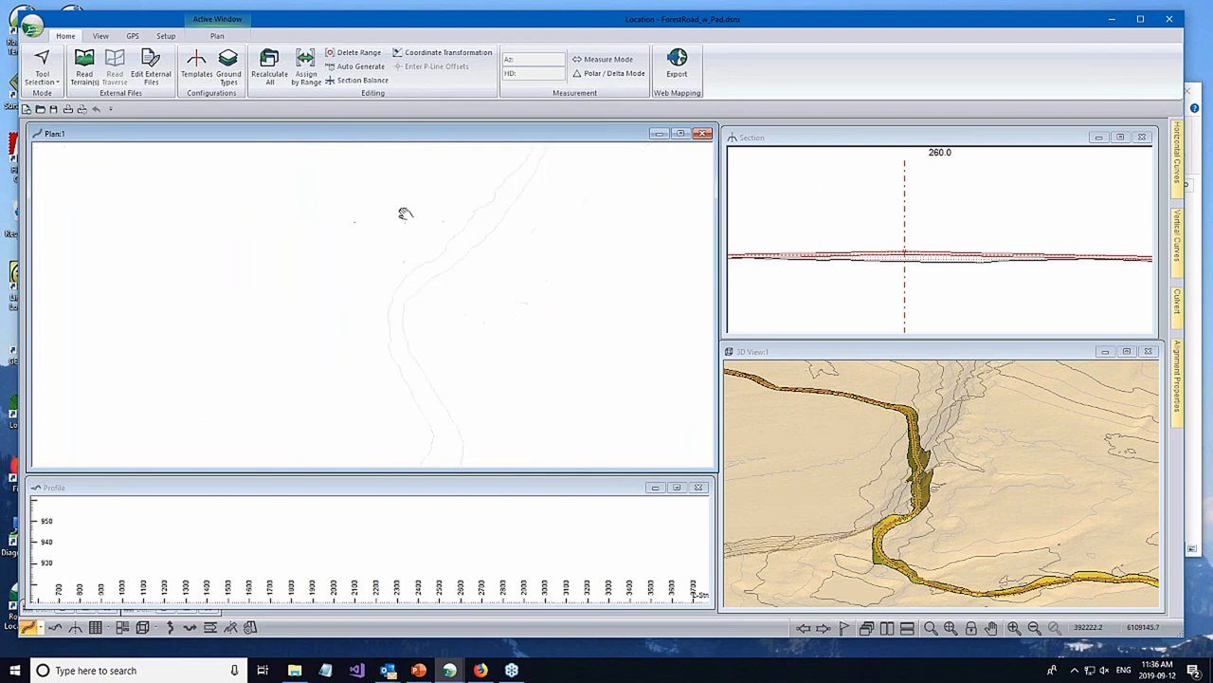
- Examine the reference feature that controls the width of the SPR - Spur template's Resource I-left component, and leave the templates unchanged
click(202, 74)
click(289, 312)
click(336, 325)
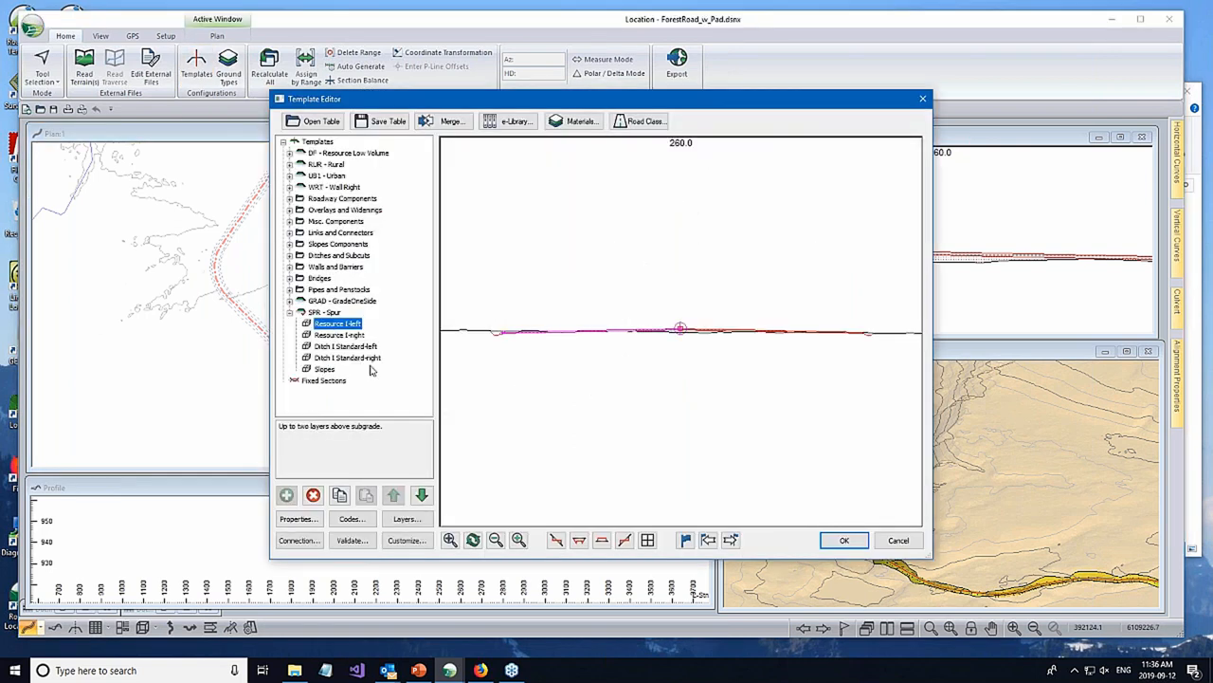
click(304, 520)
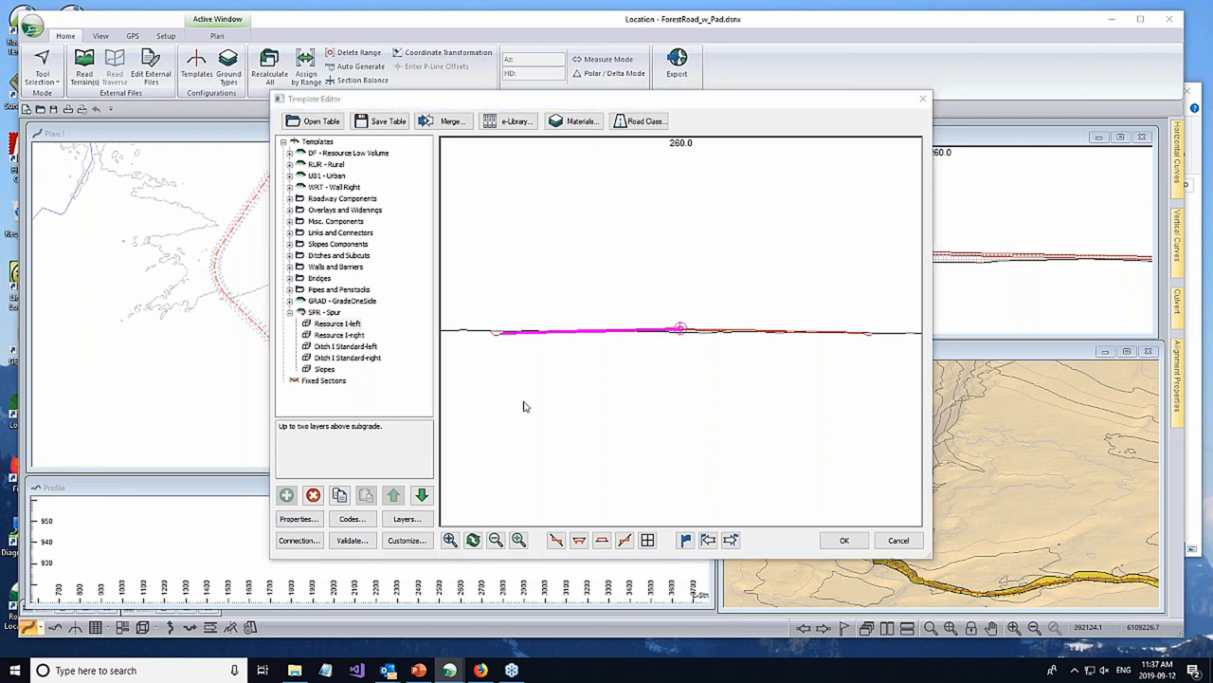
click(299, 219)
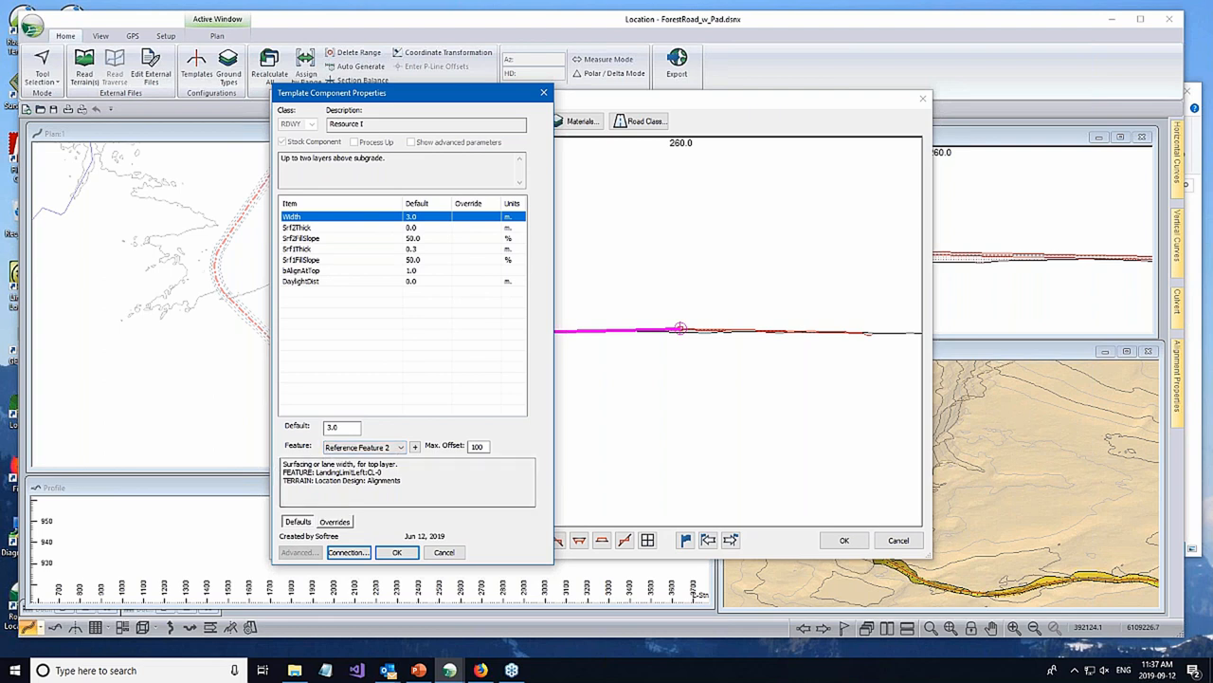
click(376, 472)
double_click(376, 471)
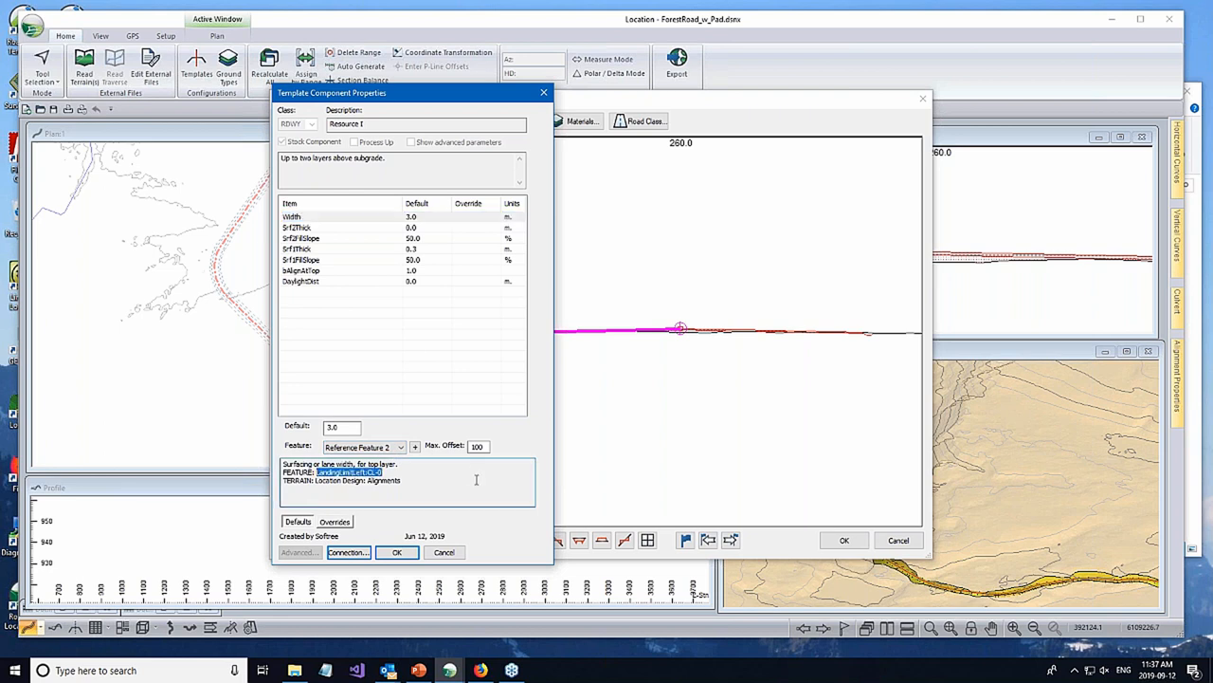
click(454, 553)
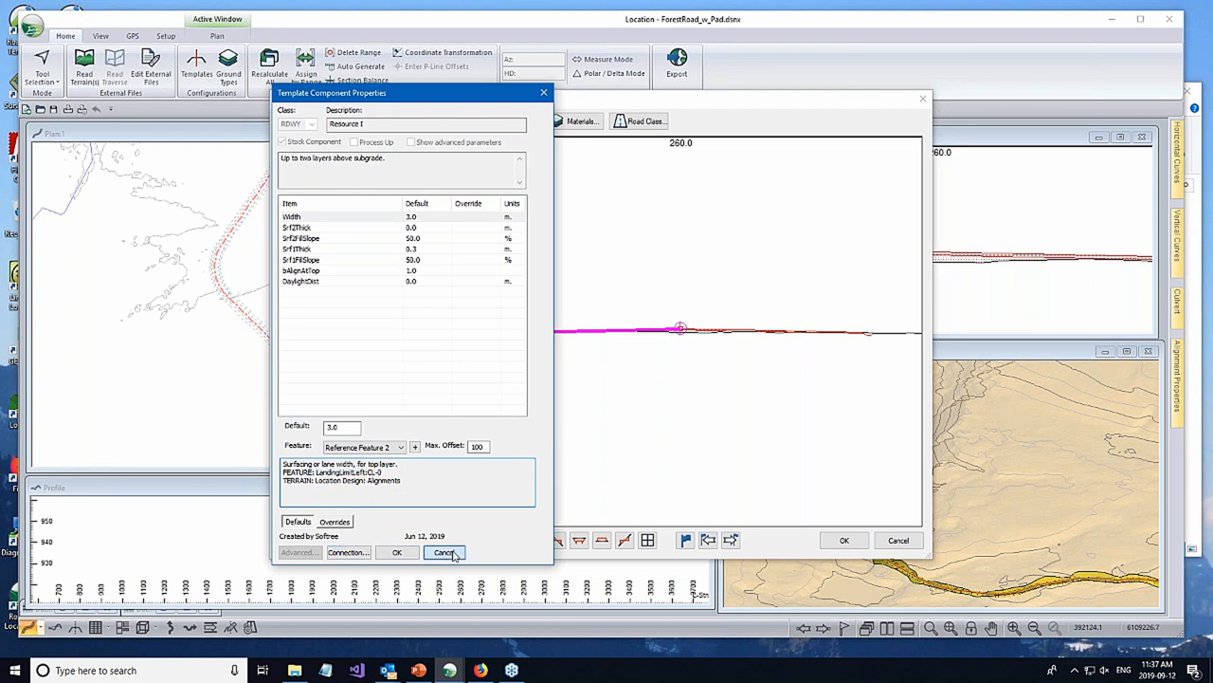
click(891, 542)
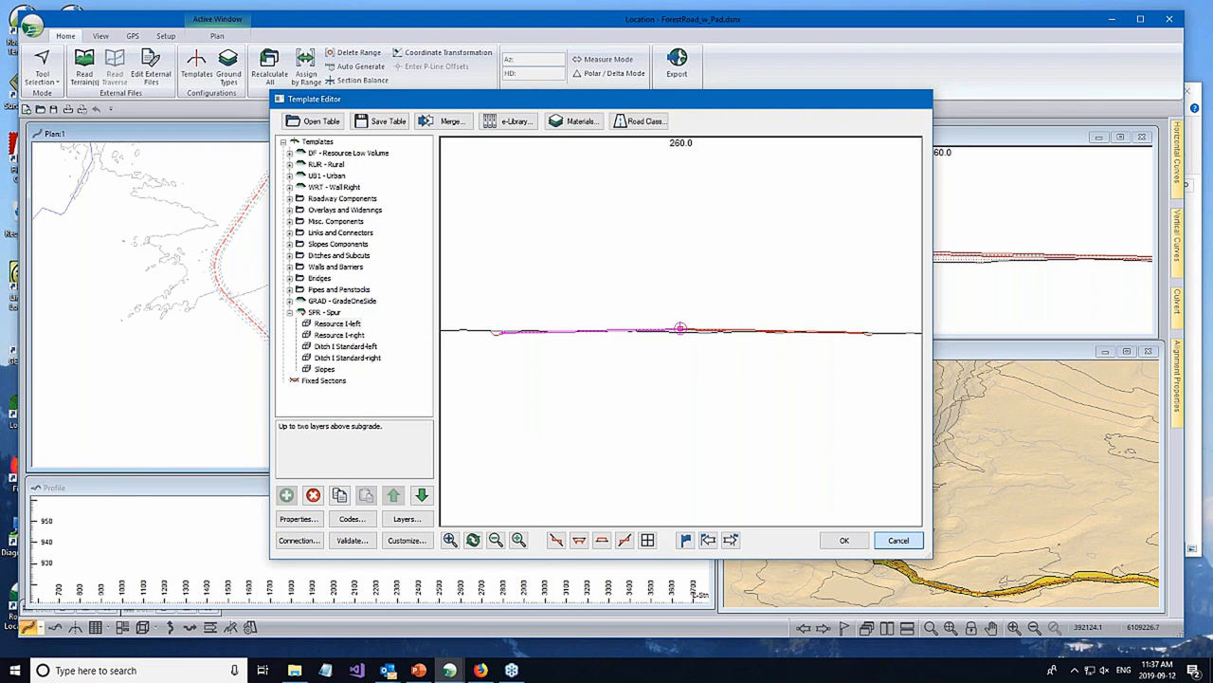
- Turn on the intersection display for the LandingLimitLeft and LandingLimitRight reference features in the cross-section view
middle_drag(418, 283, 467, 282)
click(840, 261)
scroll(933, 199, down, 2)
scroll(907, 213, down, 3)
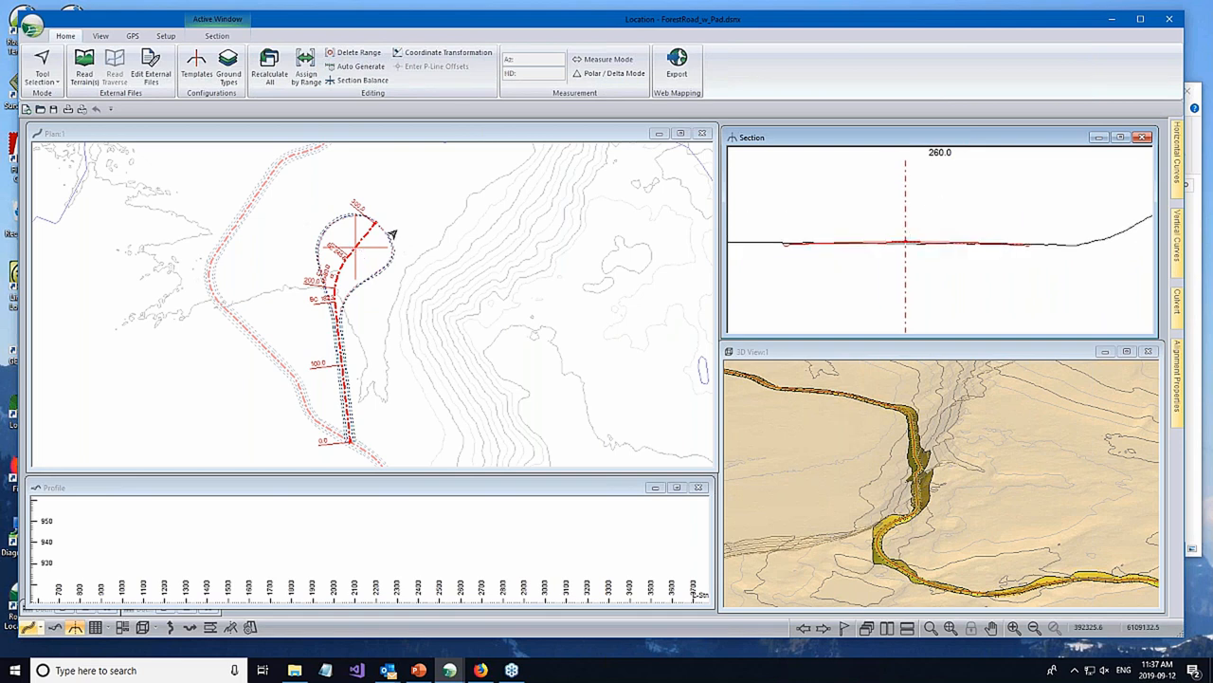
right_click(933, 216)
click(986, 334)
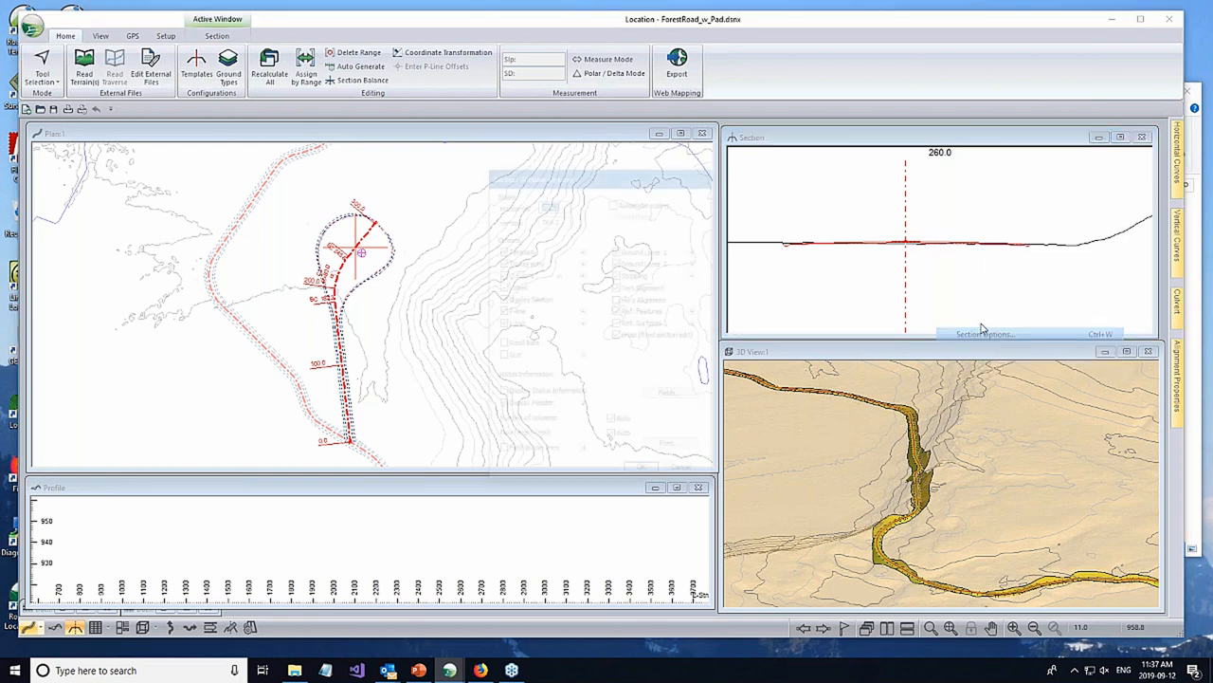
click(697, 311)
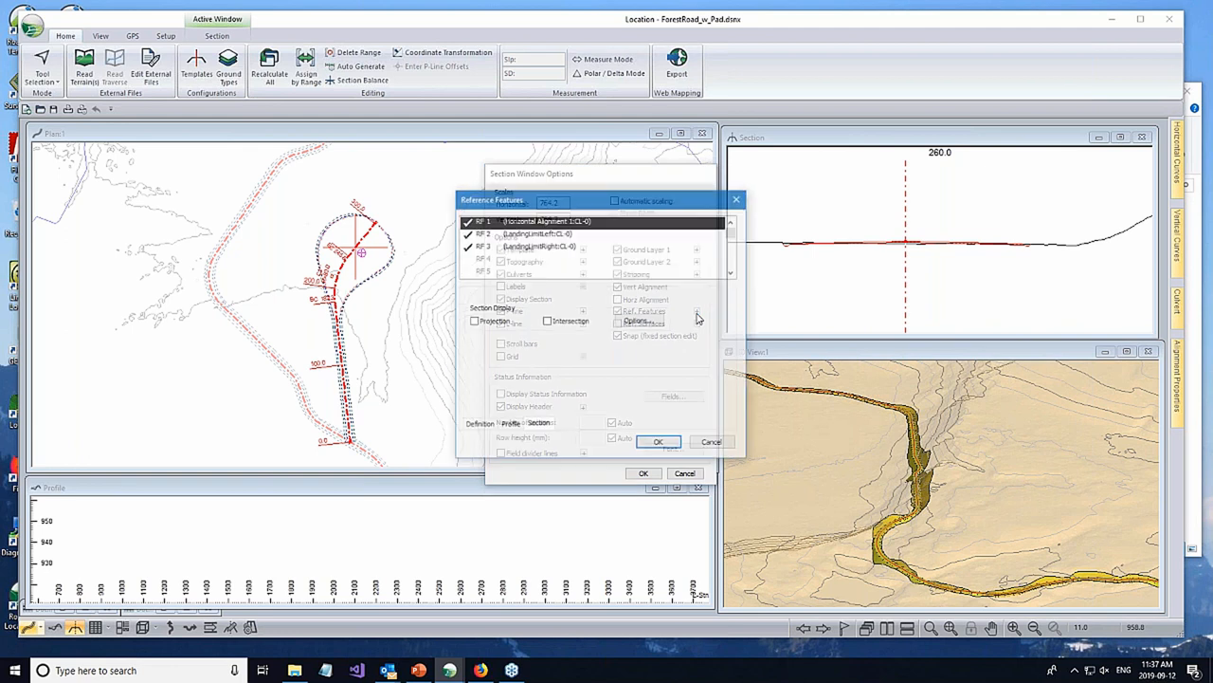
click(524, 234)
ctrl+click(527, 244)
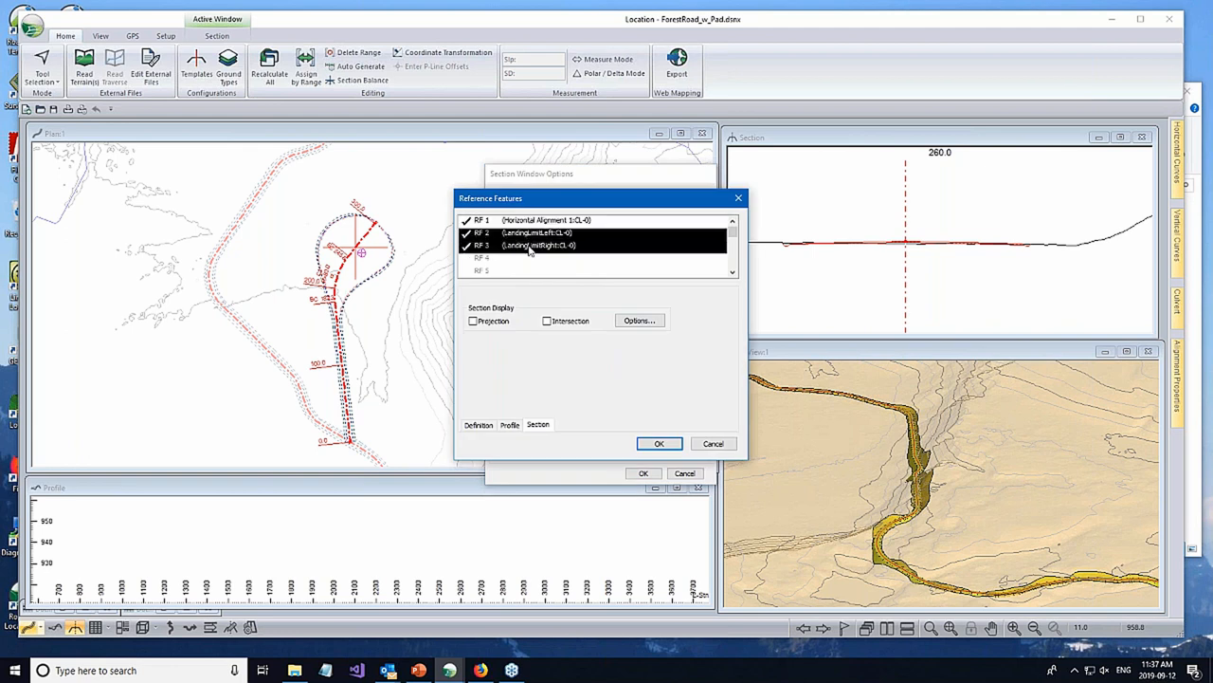
click(570, 321)
click(639, 320)
click(625, 395)
click(660, 446)
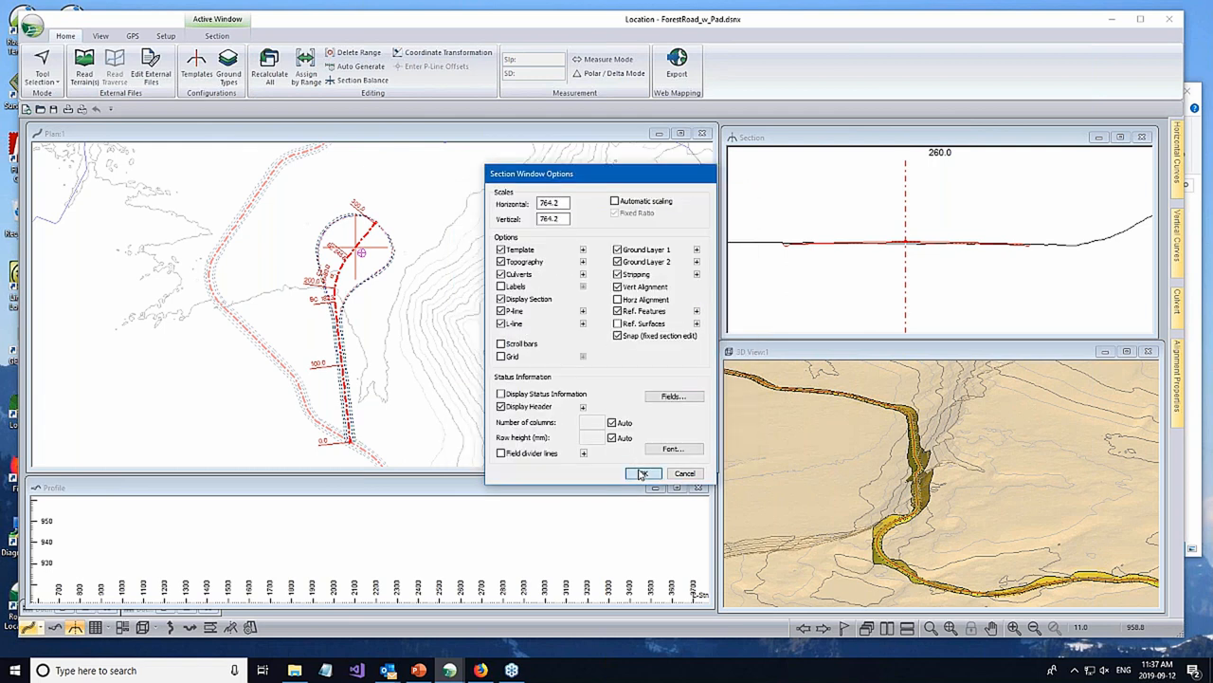
click(641, 473)
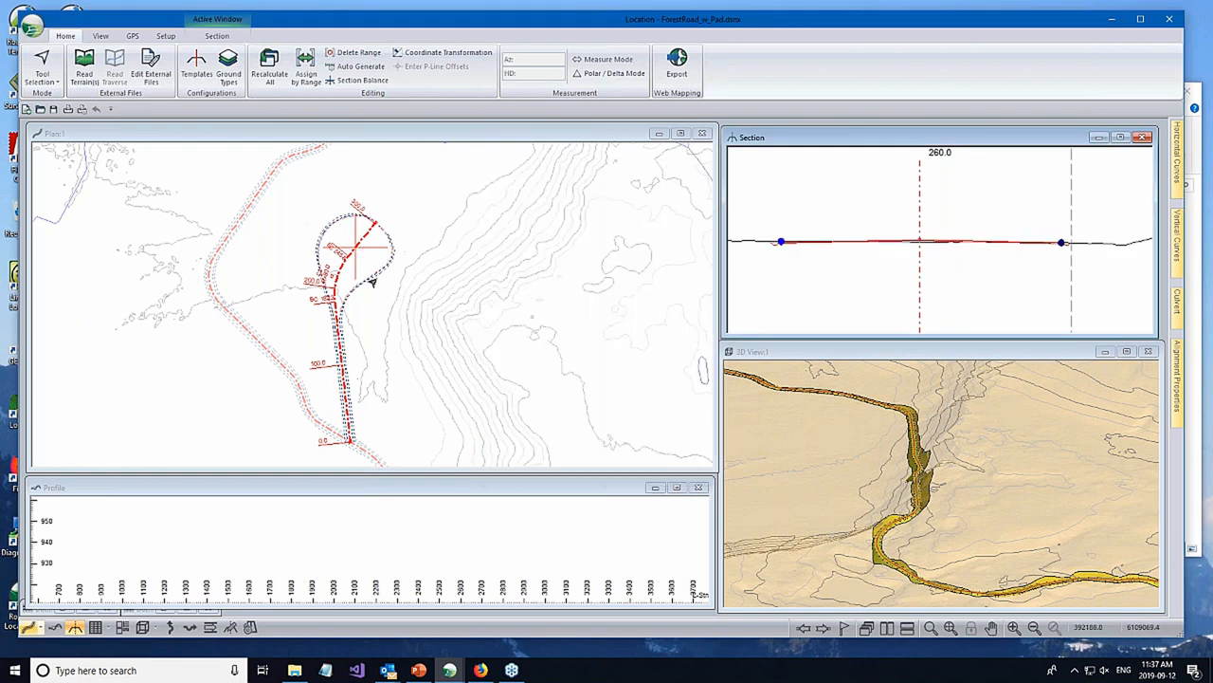
- Examine the pad in plan and the spur's ground profile and vertical alignment along its full length
scroll(366, 274, up, 1)
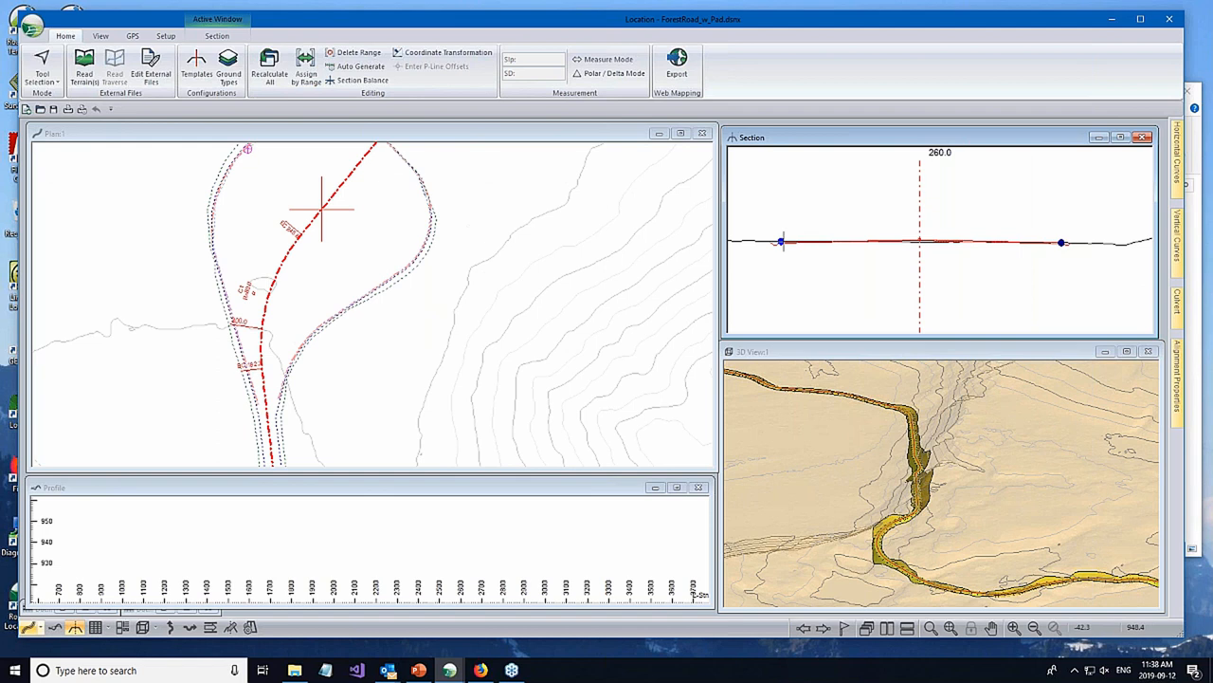
click(333, 514)
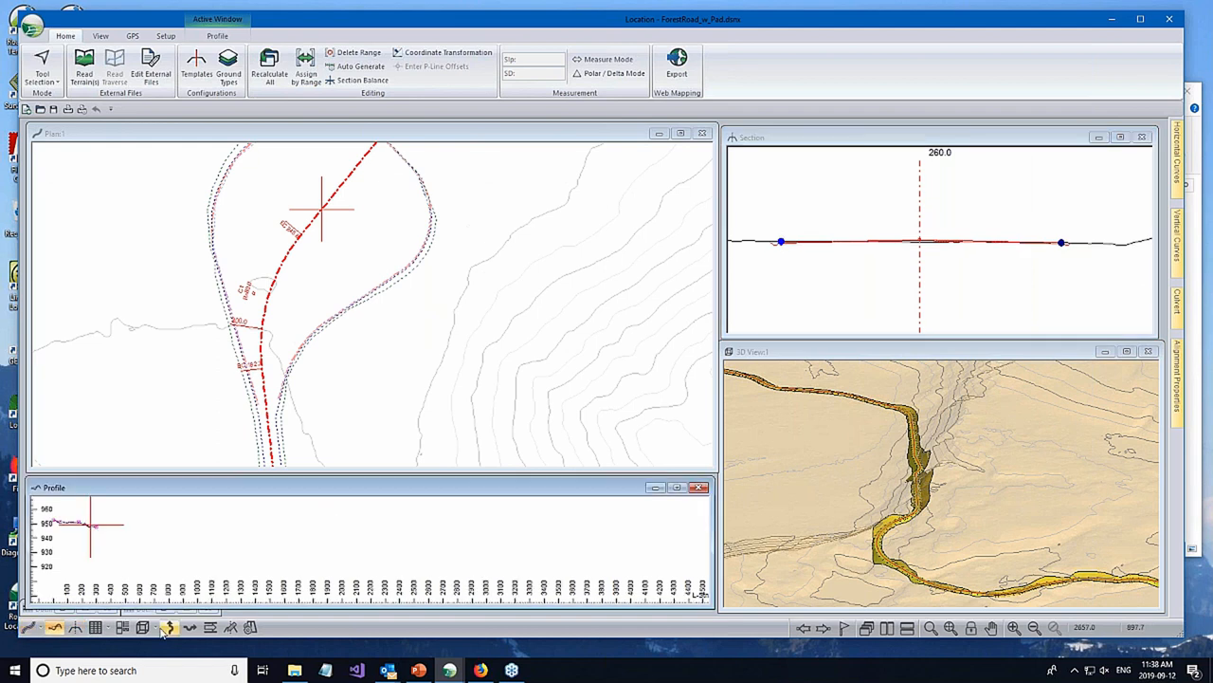
right_click(351, 545)
click(322, 489)
middle_drag(155, 532, 493, 538)
scroll(471, 545, up, 5)
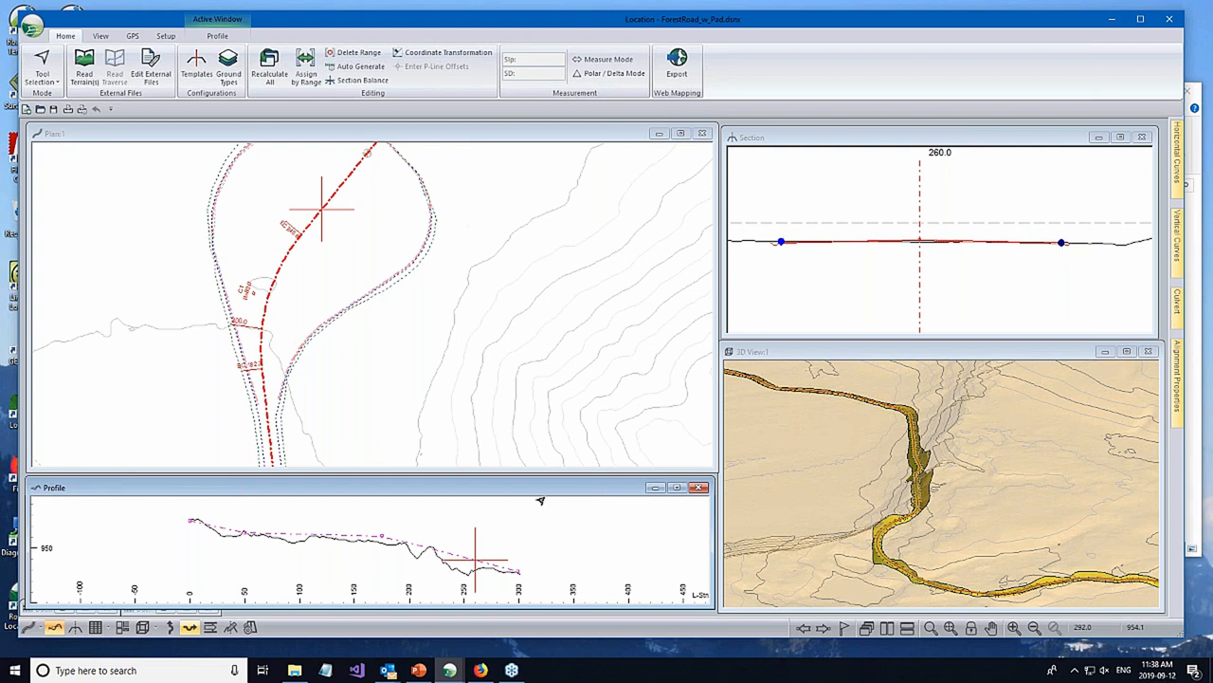
- Minimize the forest road design and the browser window, and switch to the ByPassRoadOpt1 design in Location
mouse_move(471, 307)
click(1115, 21)
click(566, 473)
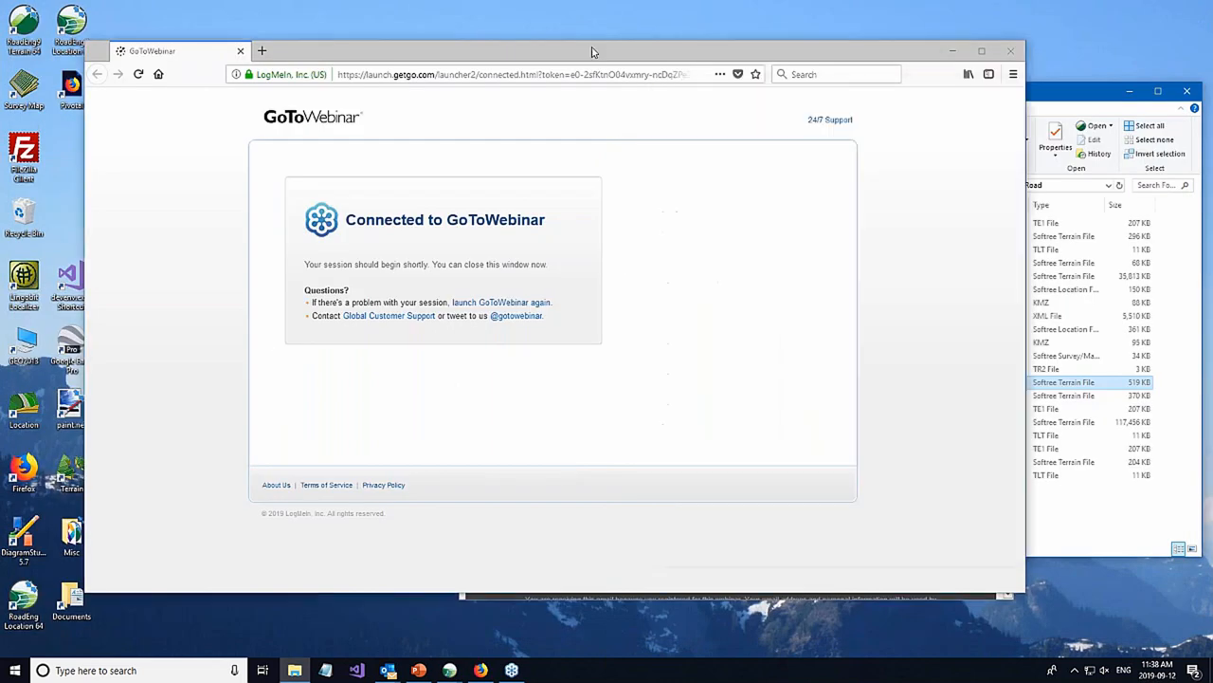
click(954, 51)
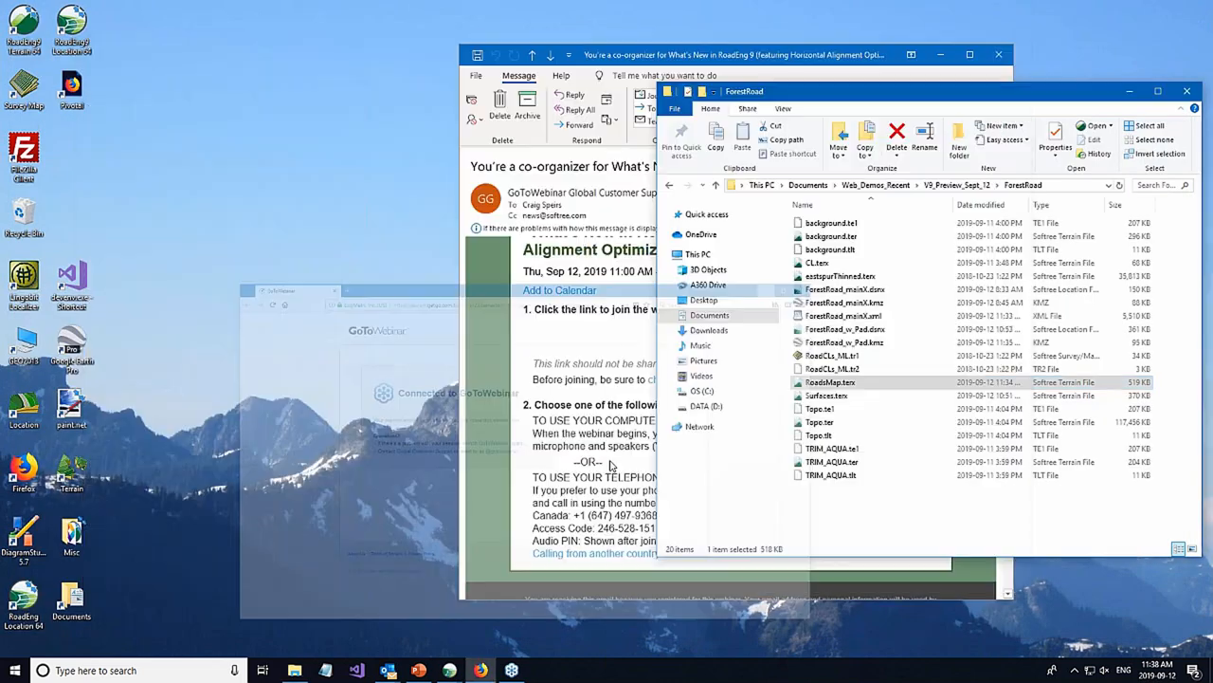
click(450, 670)
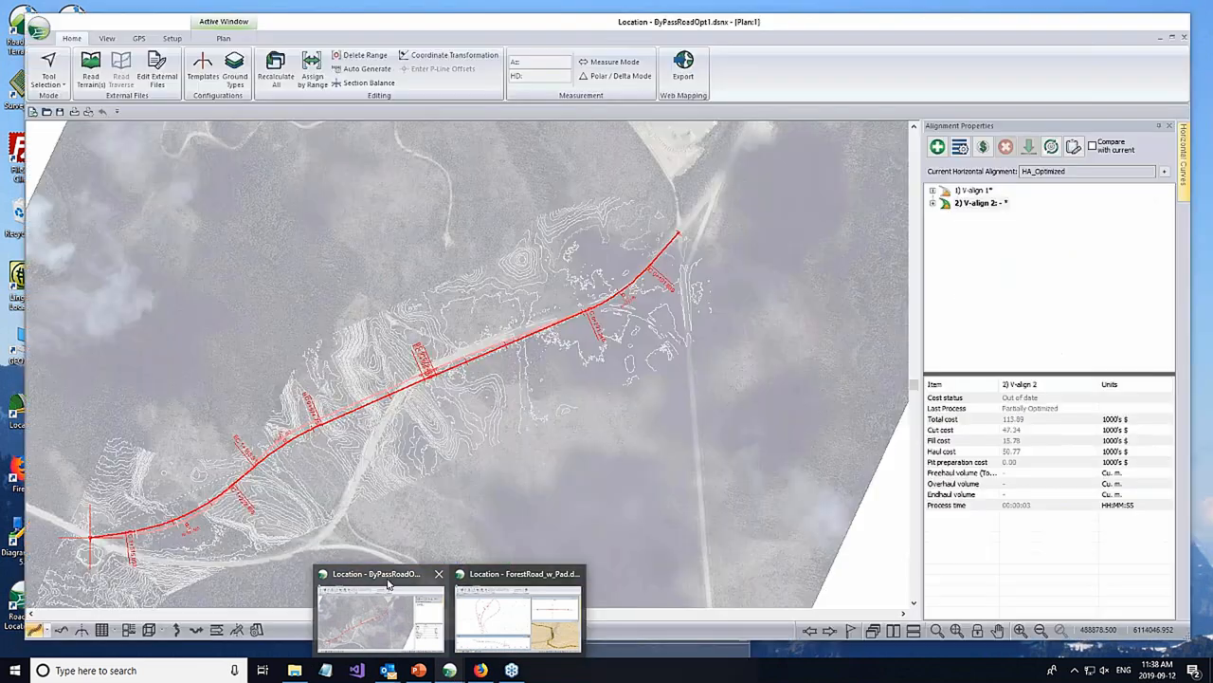
click(386, 583)
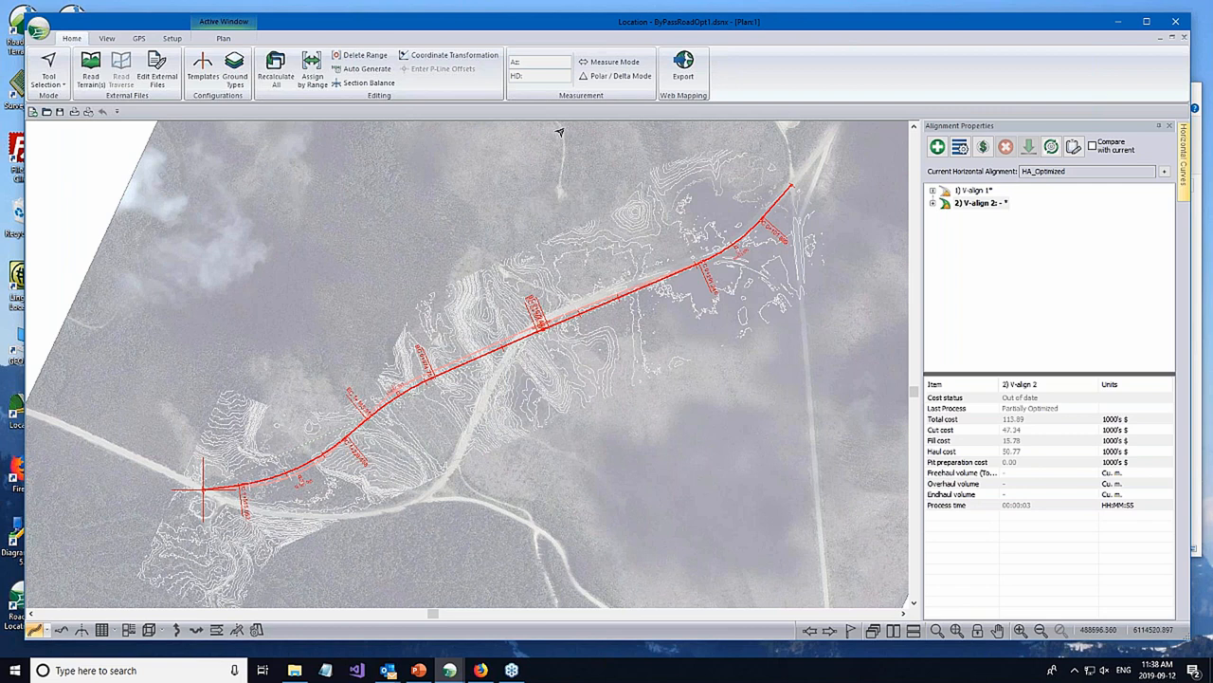
- Switch the active horizontal alignment of the bypass road from HA_Optimized to Original
right_click(802, 384)
click(811, 495)
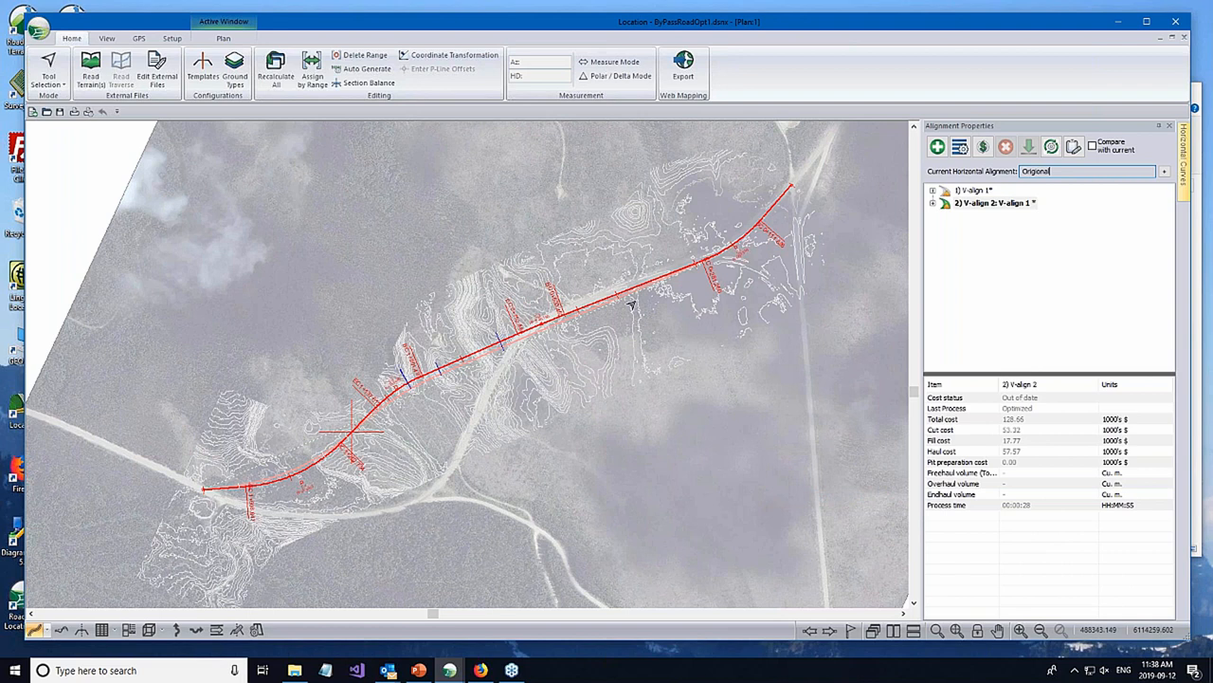
mouse_move(642, 349)
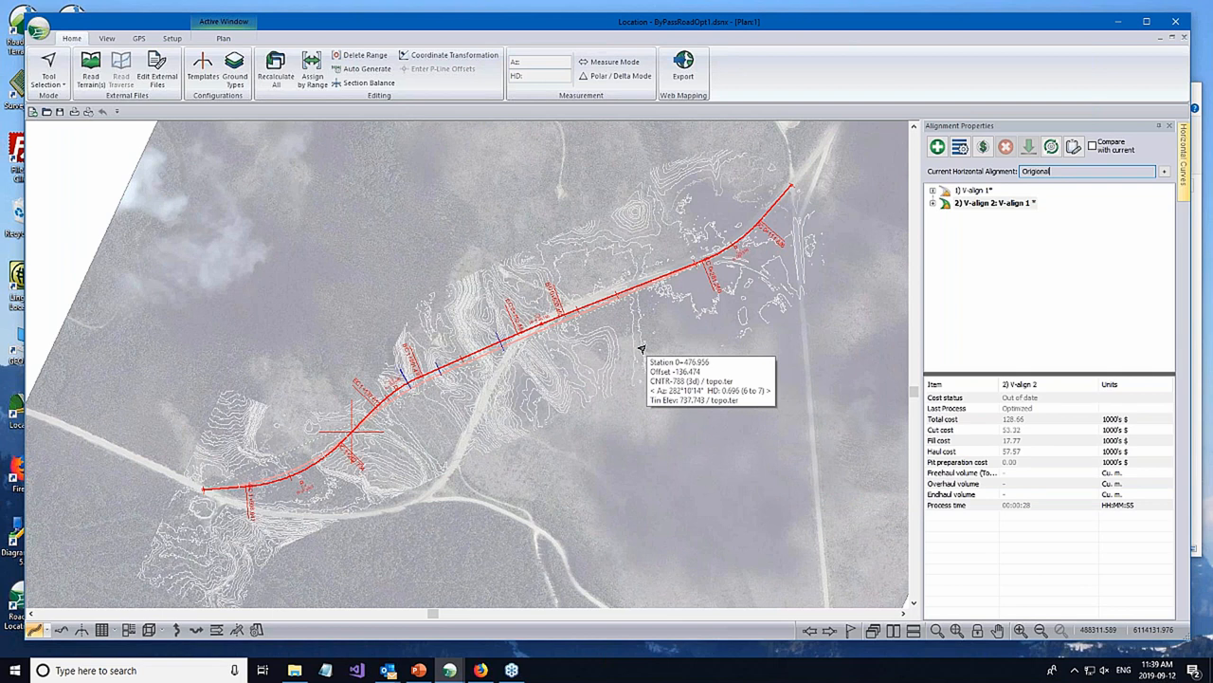
- Review V-align 2's horizontal optimization settings, including the X and Y offset limits and the included IPs, and cancel without processing
right_click(1006, 202)
mouse_move(1047, 256)
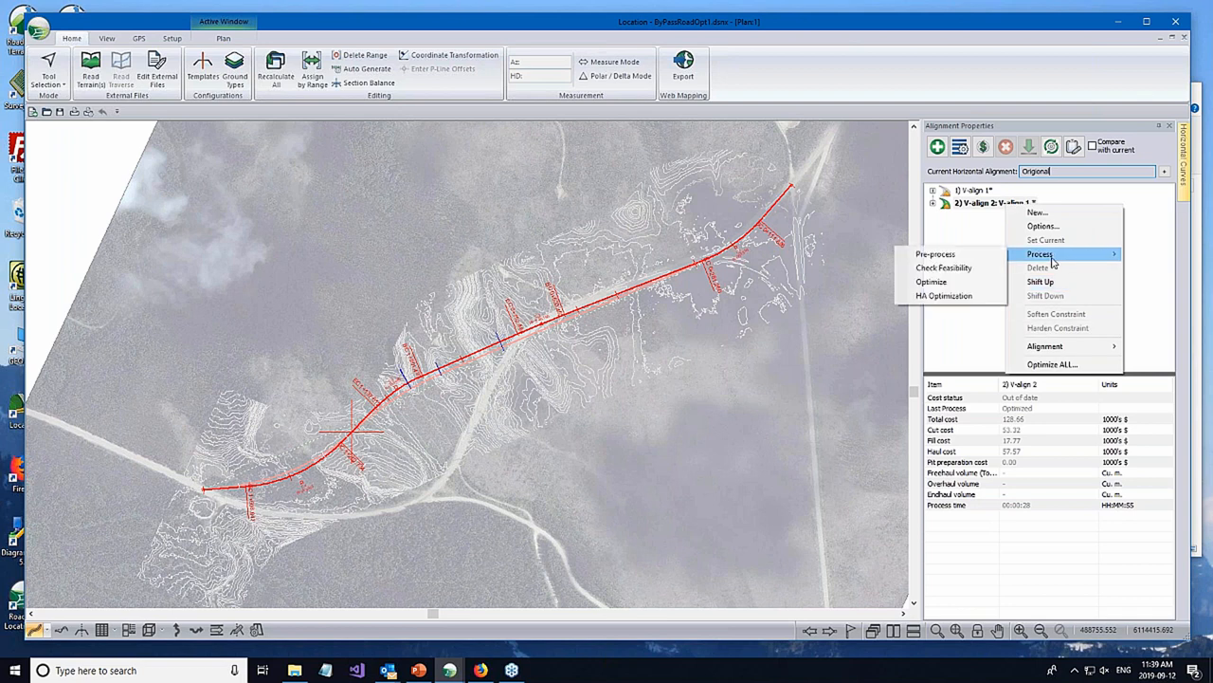
click(948, 296)
drag(609, 190, 970, 211)
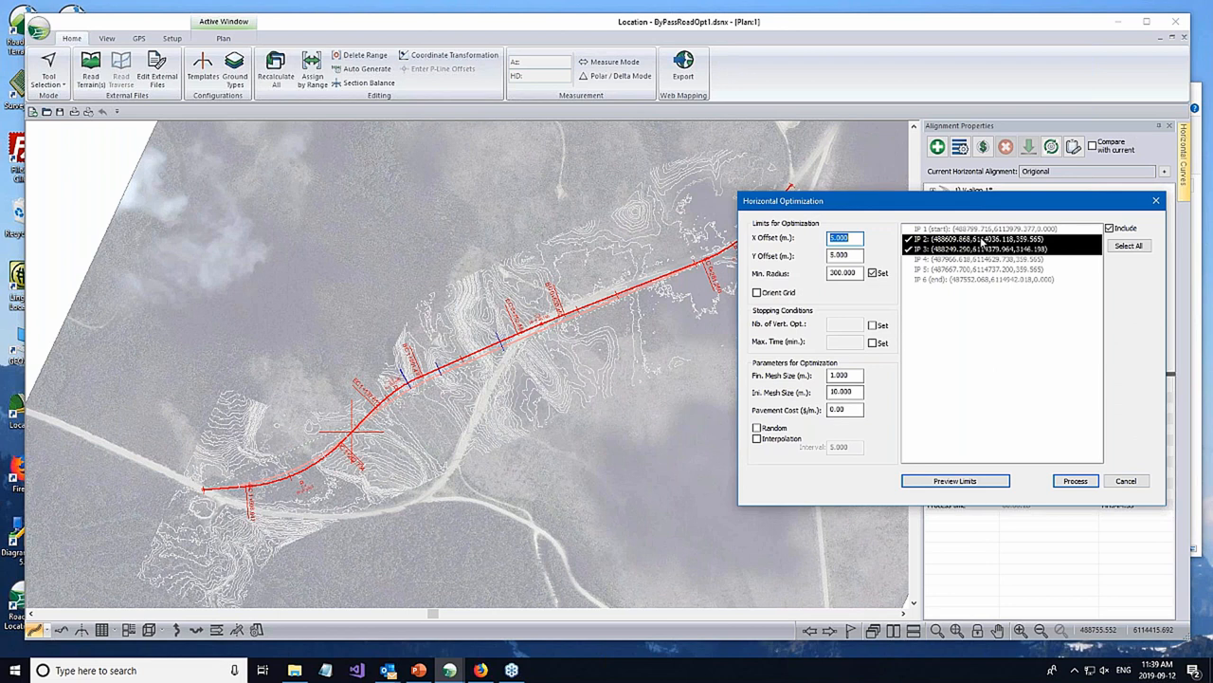
click(853, 256)
drag(853, 256, 782, 253)
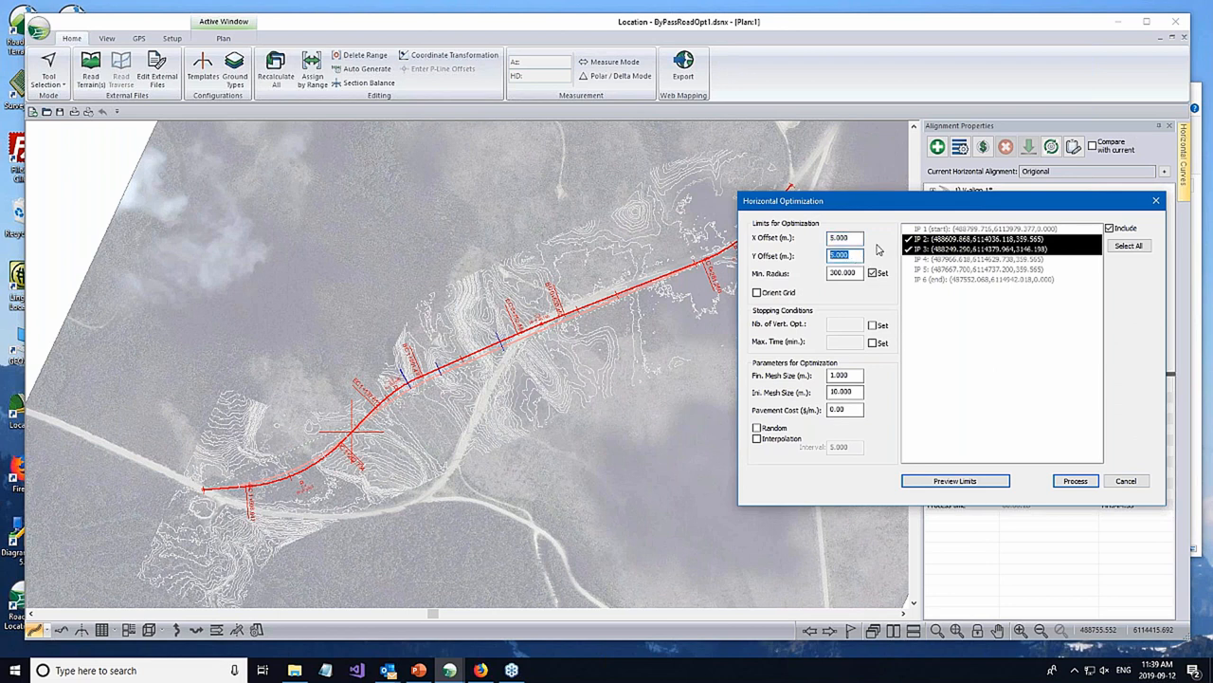
key(shift+Tab)
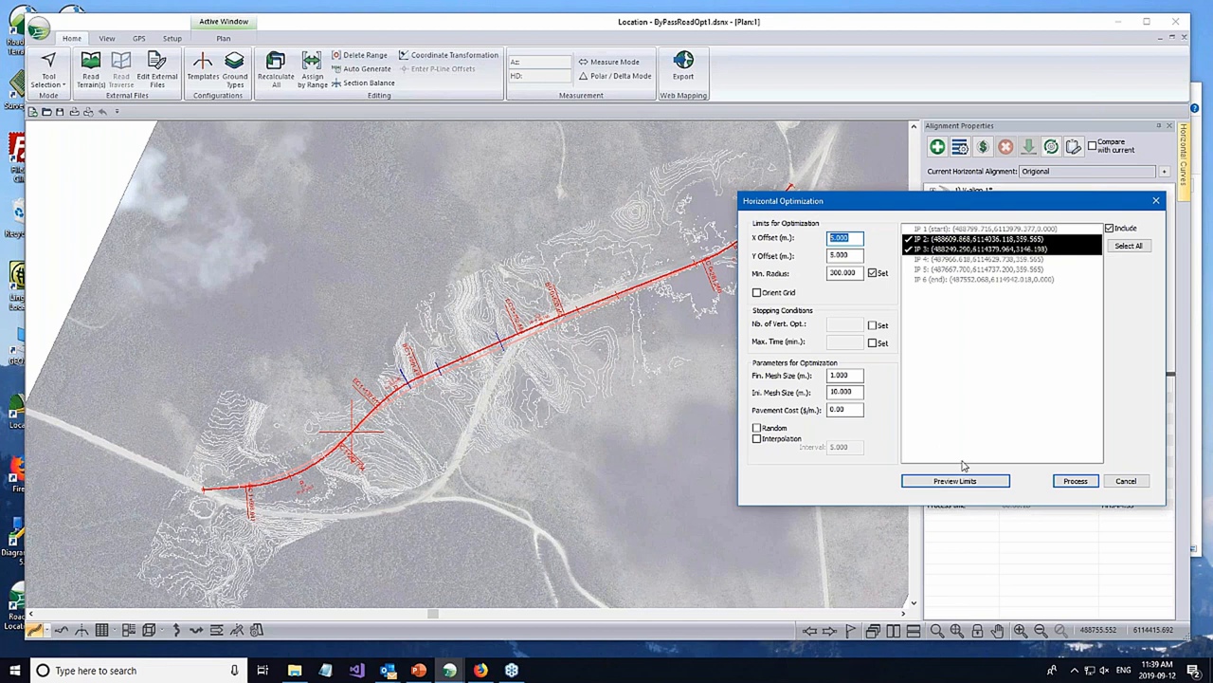
click(859, 240)
click(1124, 483)
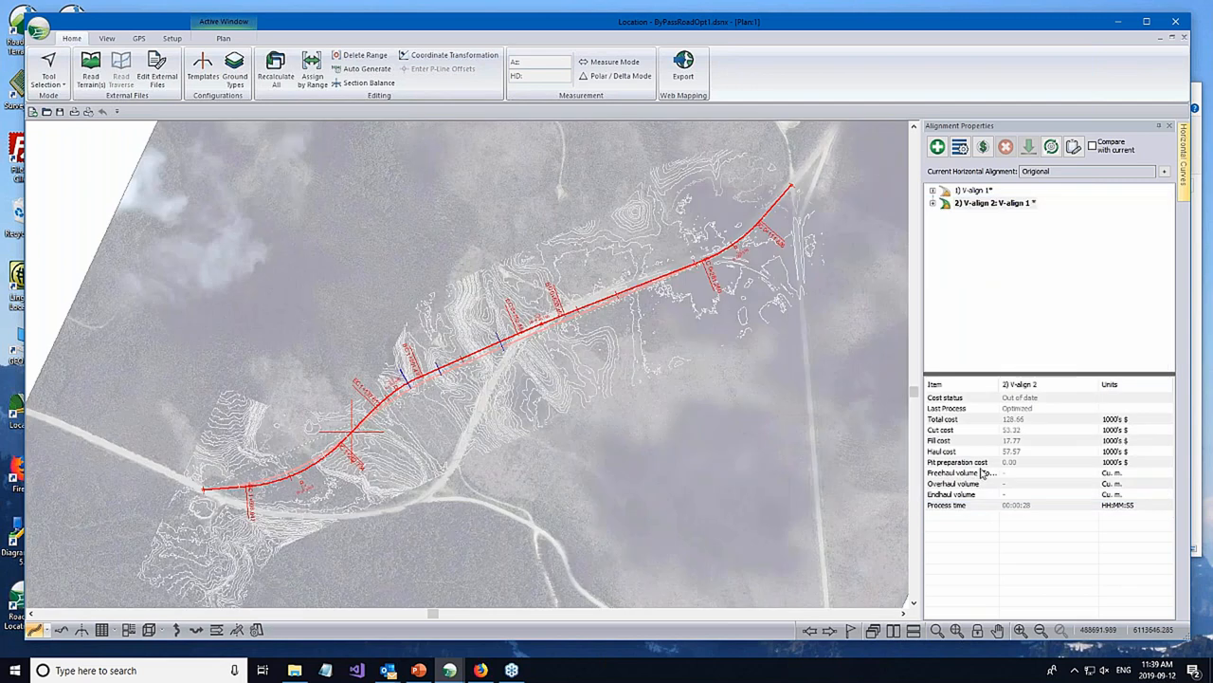
- Check the Original alignment's total cost, and switch to HA_Optimized to compare its route and V-align 2 costs
click(1018, 421)
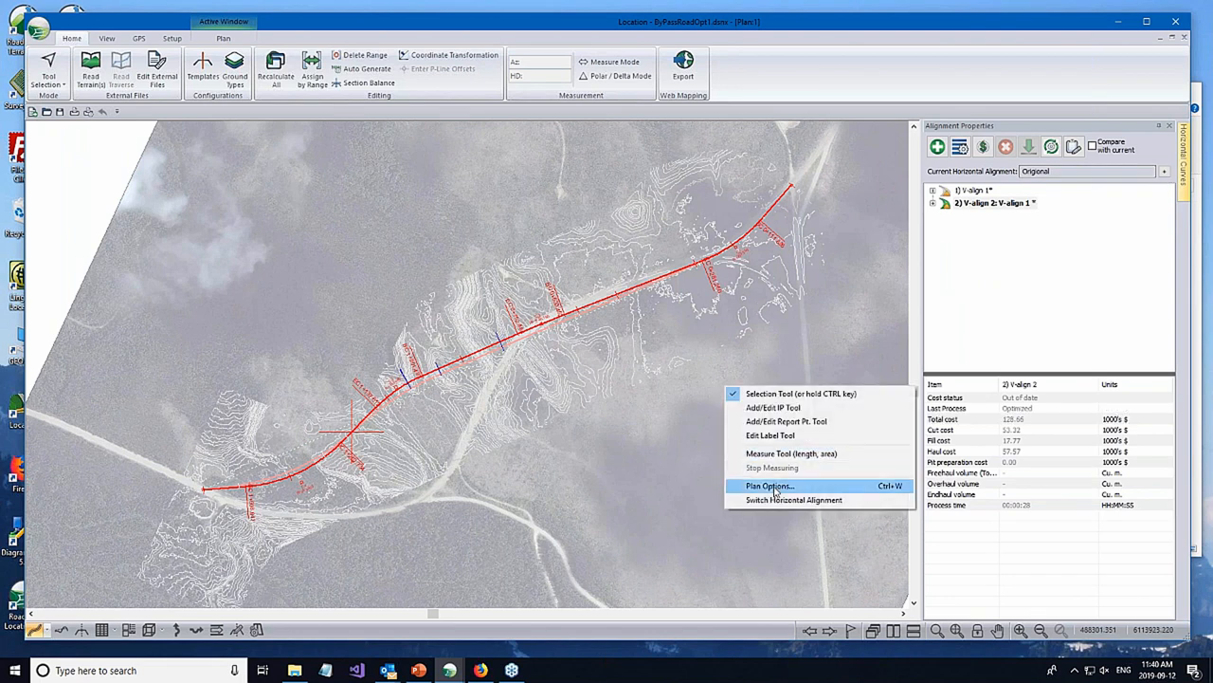
click(777, 500)
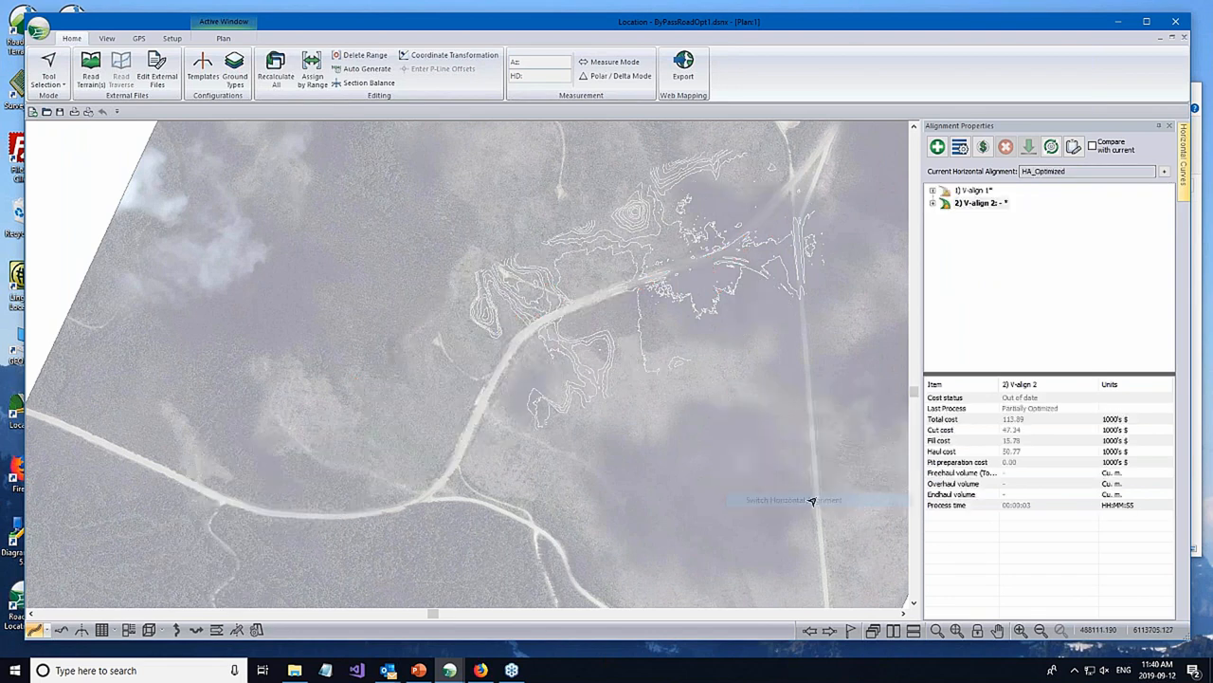
middle_drag(735, 385, 737, 384)
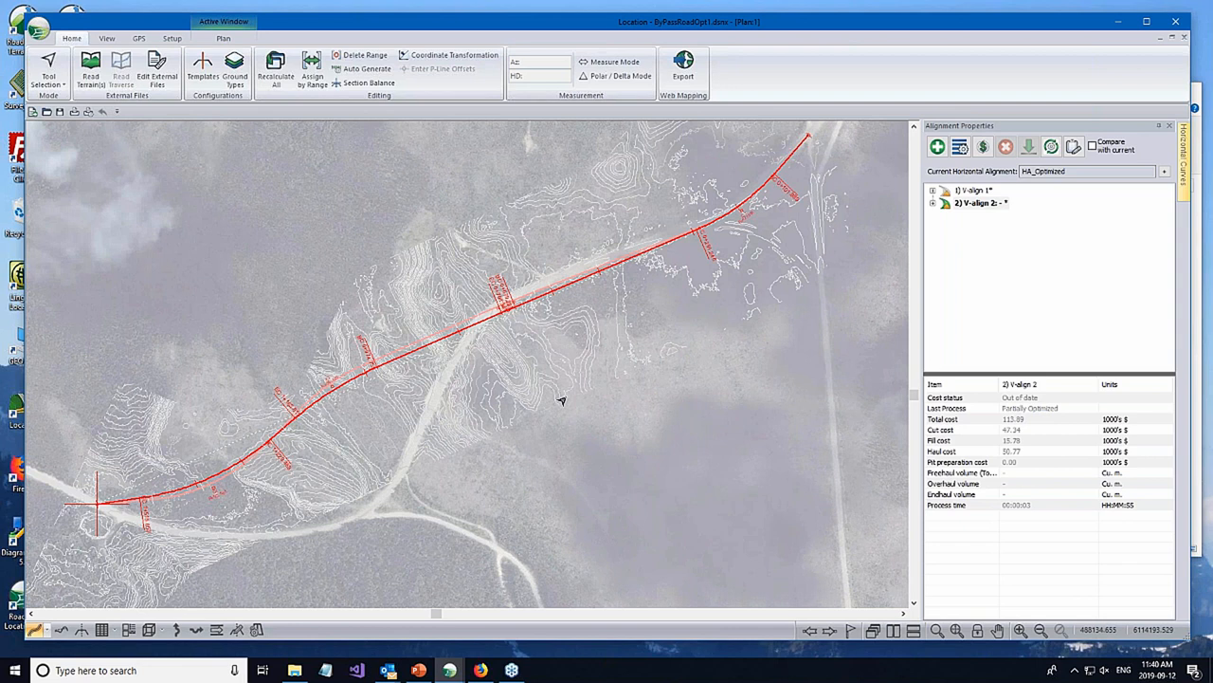
middle_click(617, 426)
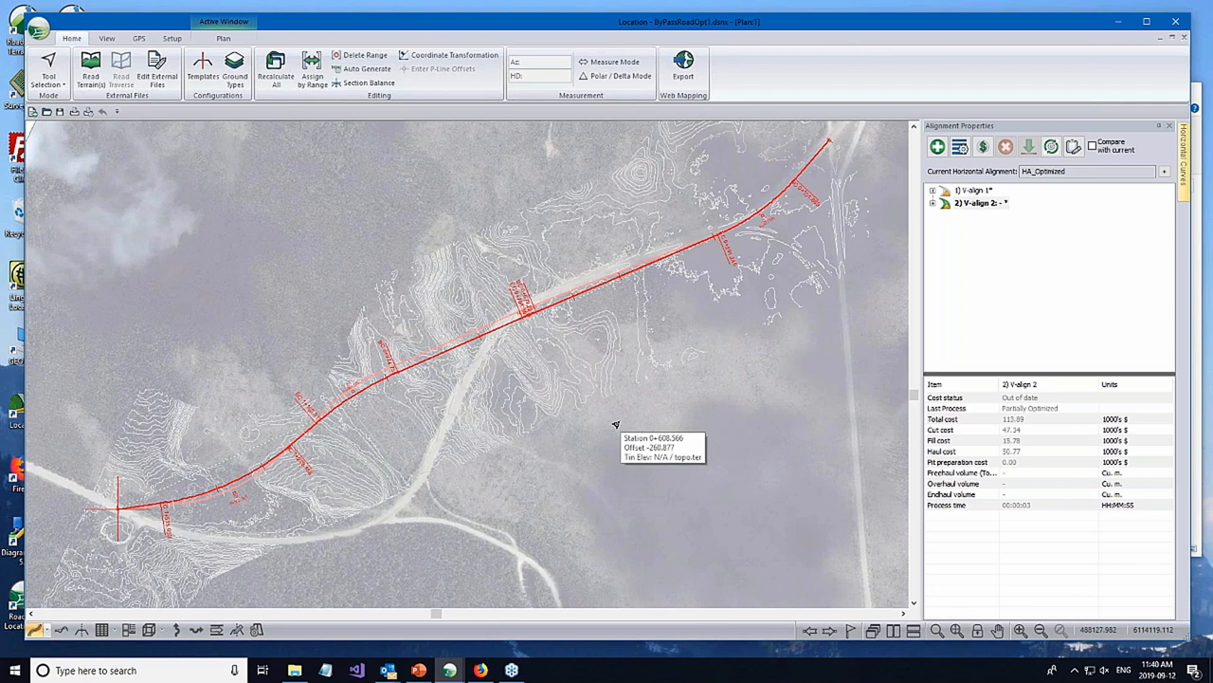
click(994, 206)
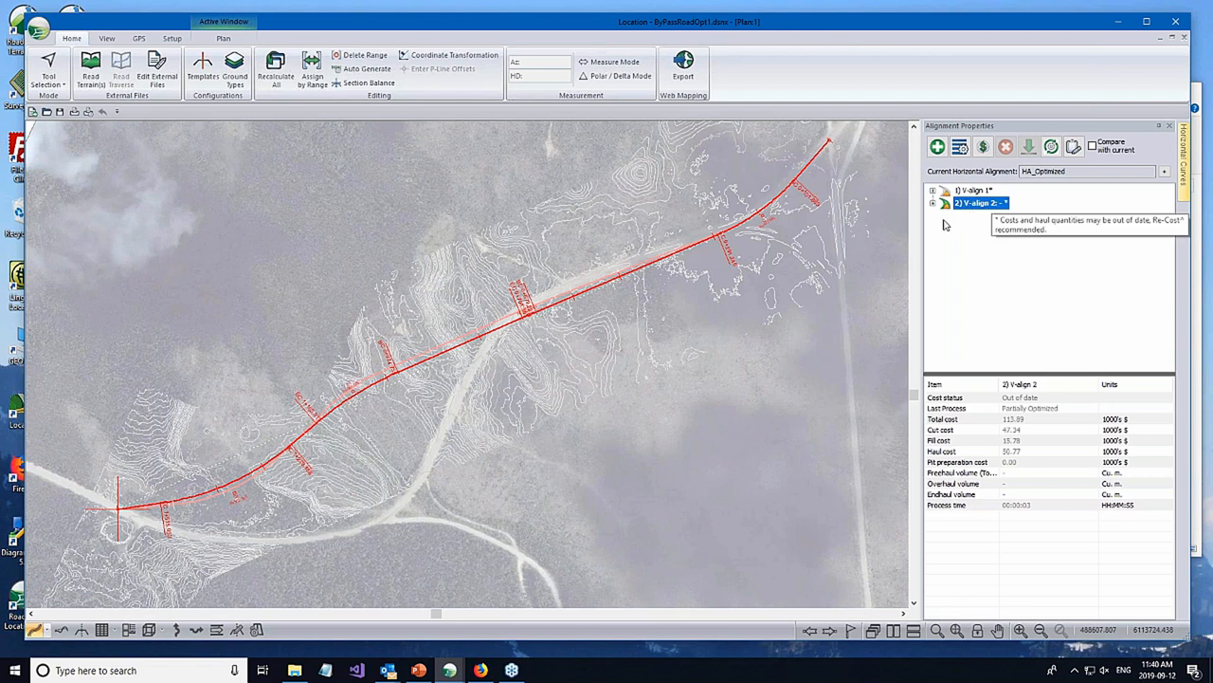
middle_drag(621, 403, 662, 416)
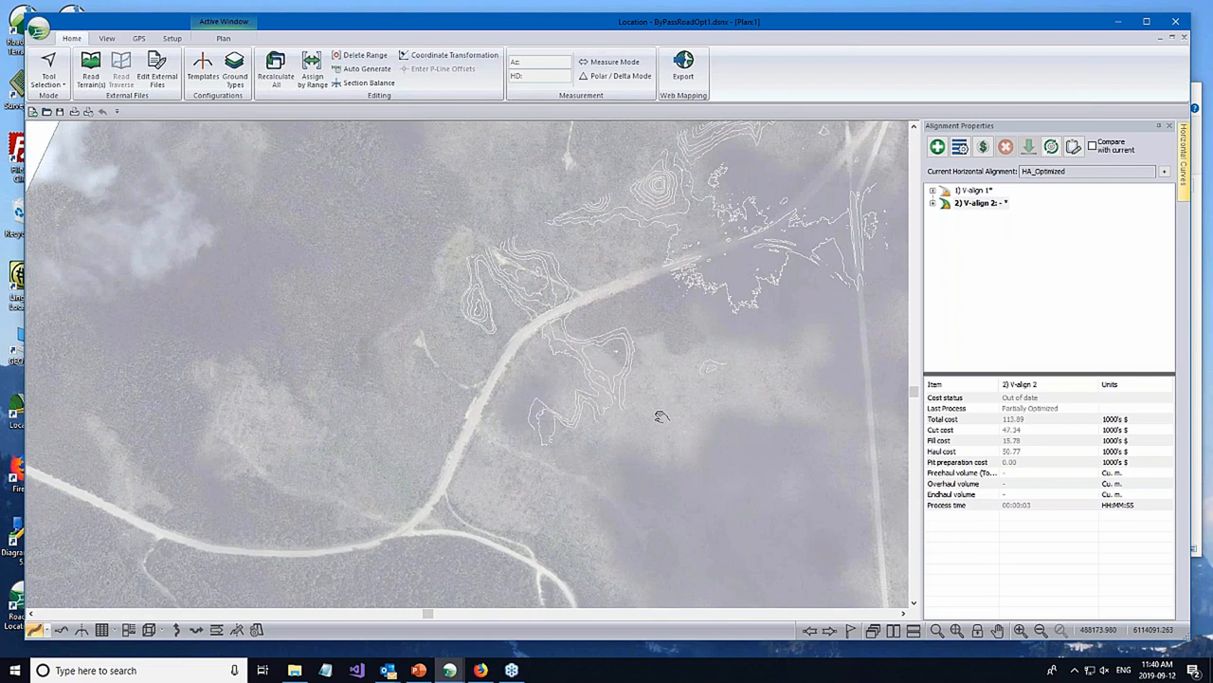